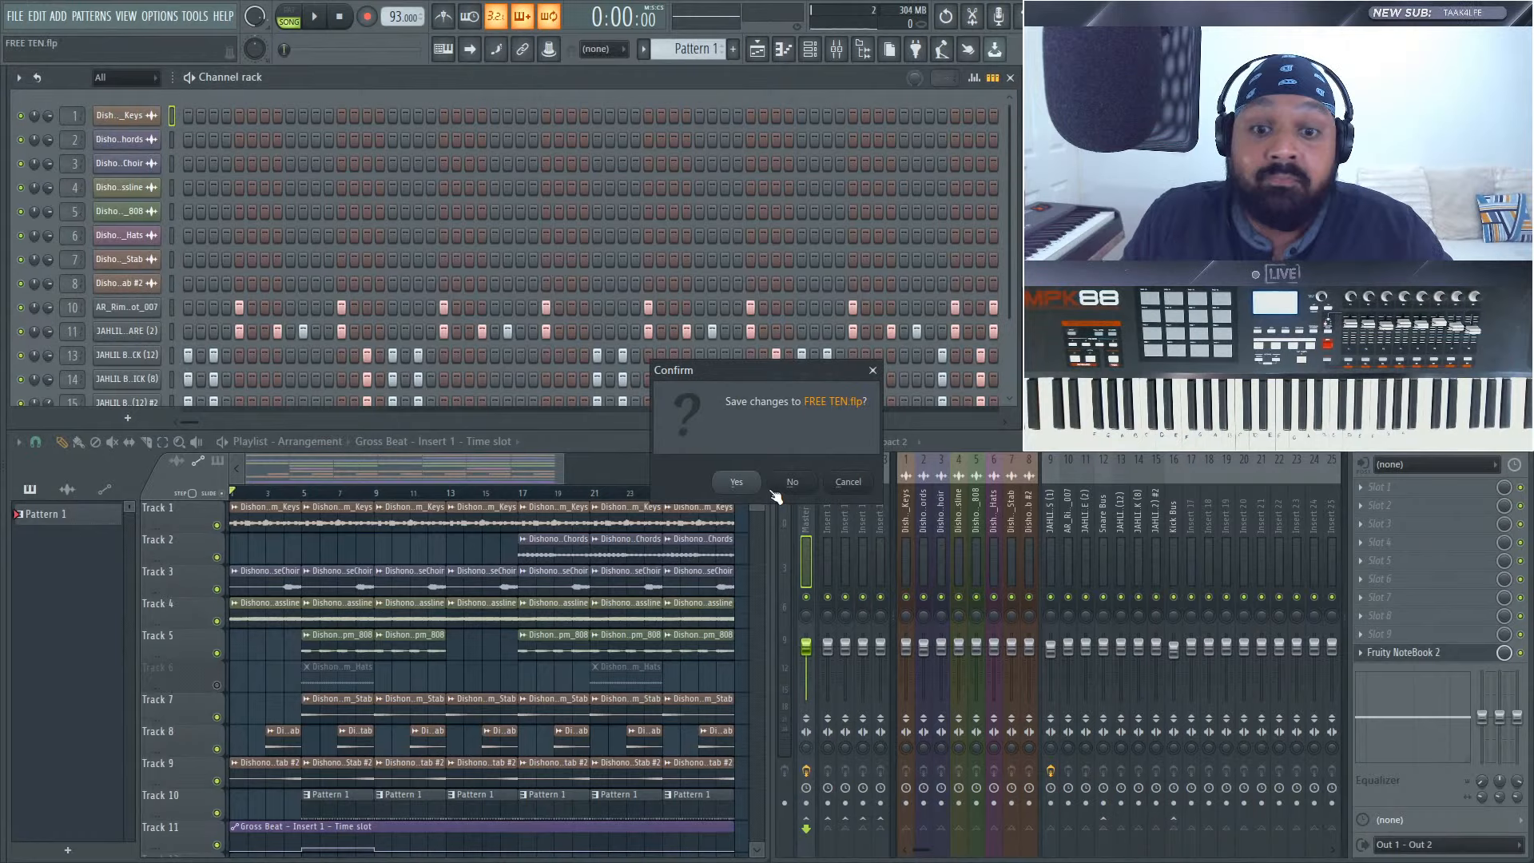
- Discard the changes to FREE TEN.flp, view the FPC channel in the new project, and enlarge the mixer without the FPC window
left_click(772, 487)
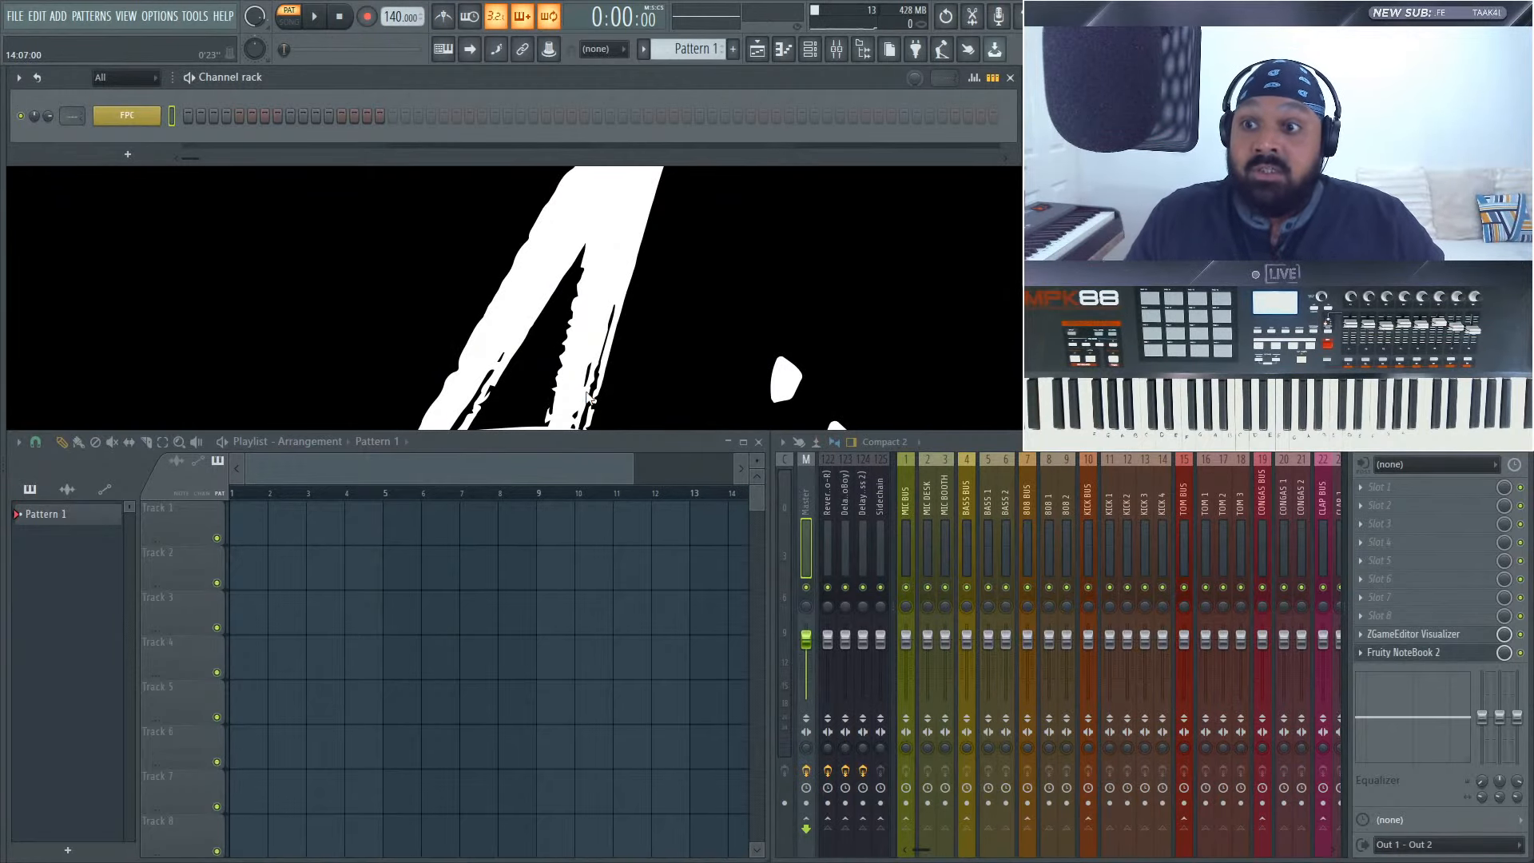
left_click(128, 116)
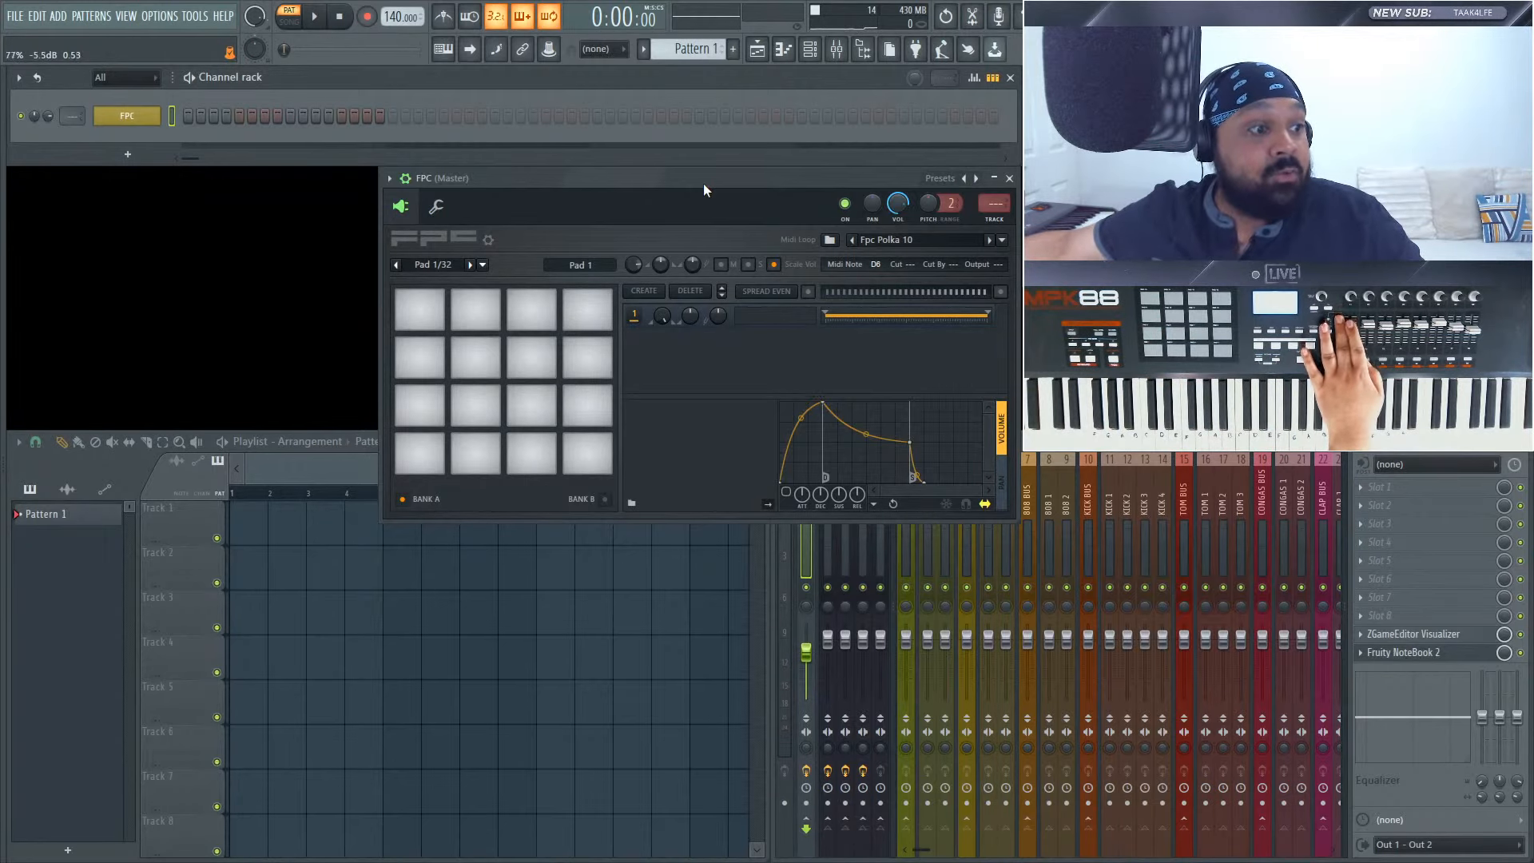
double_click(1241, 441)
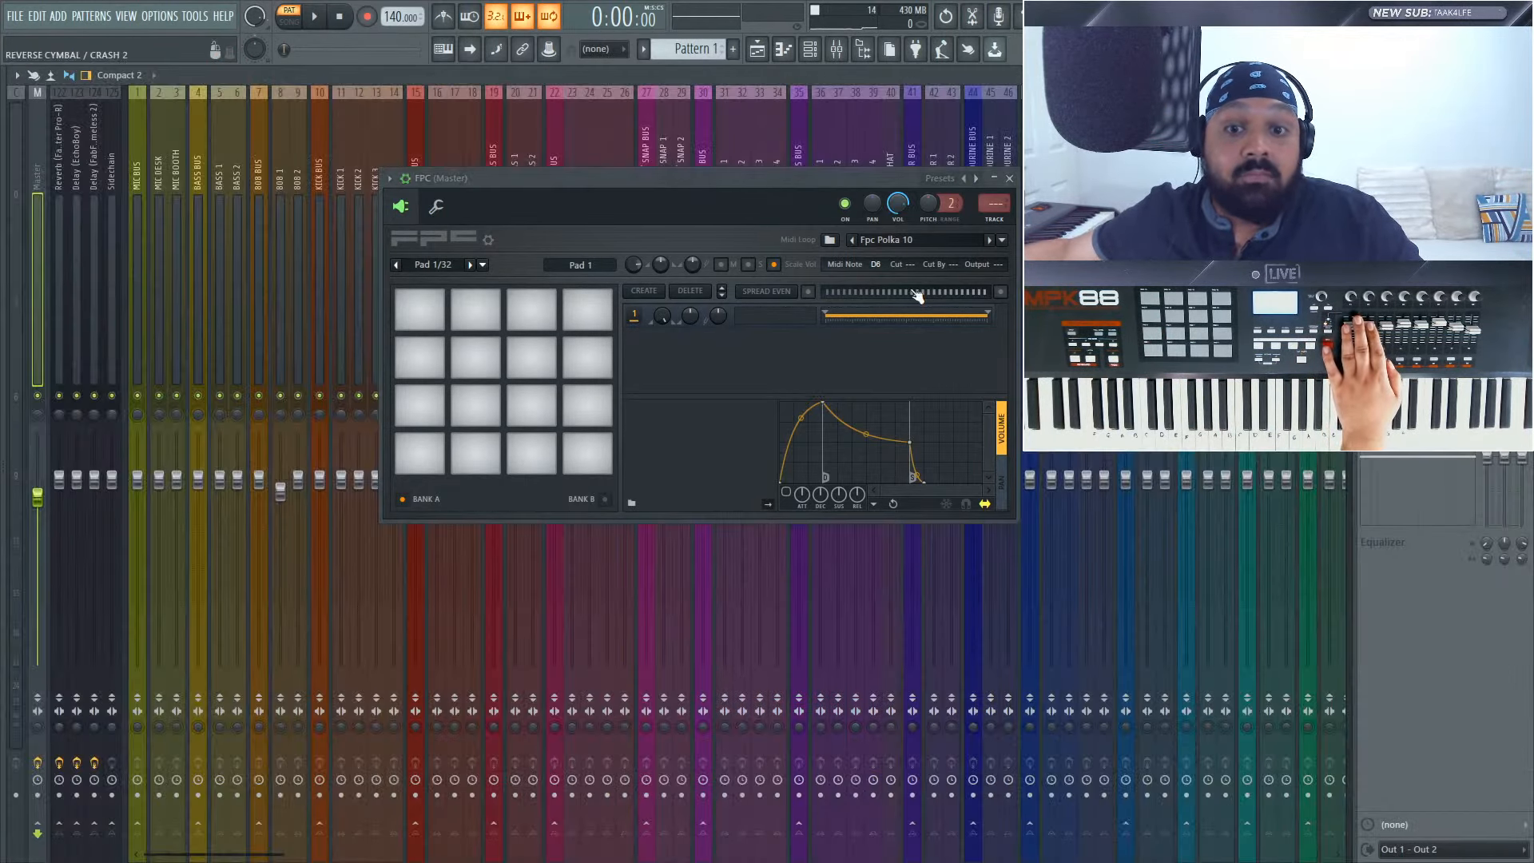
left_click(1008, 178)
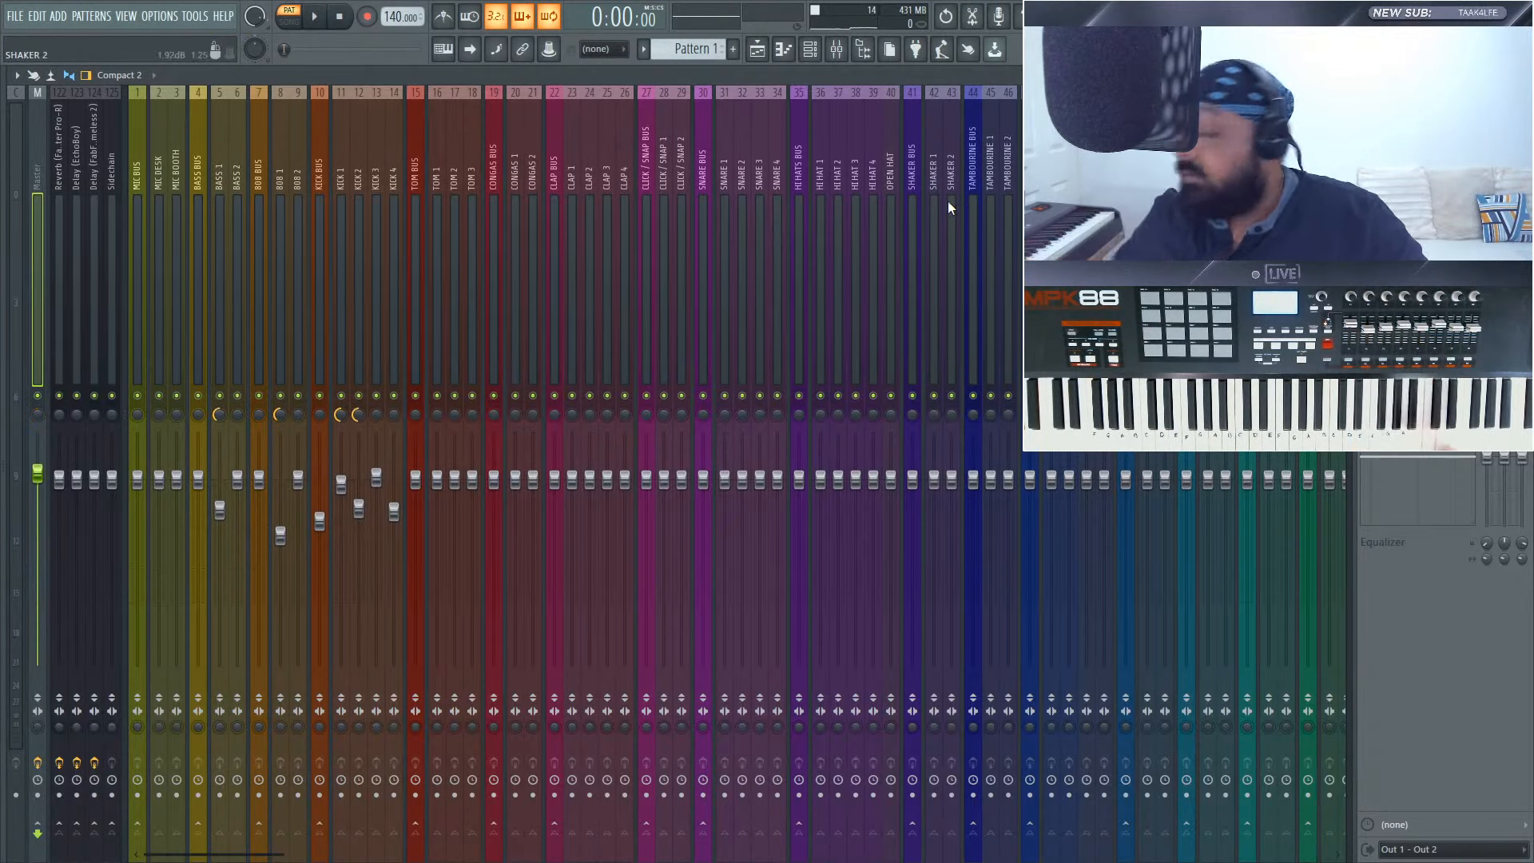
- Start a fresh project without saving the changes to the current one
left_click(16, 17)
left_click(26, 39)
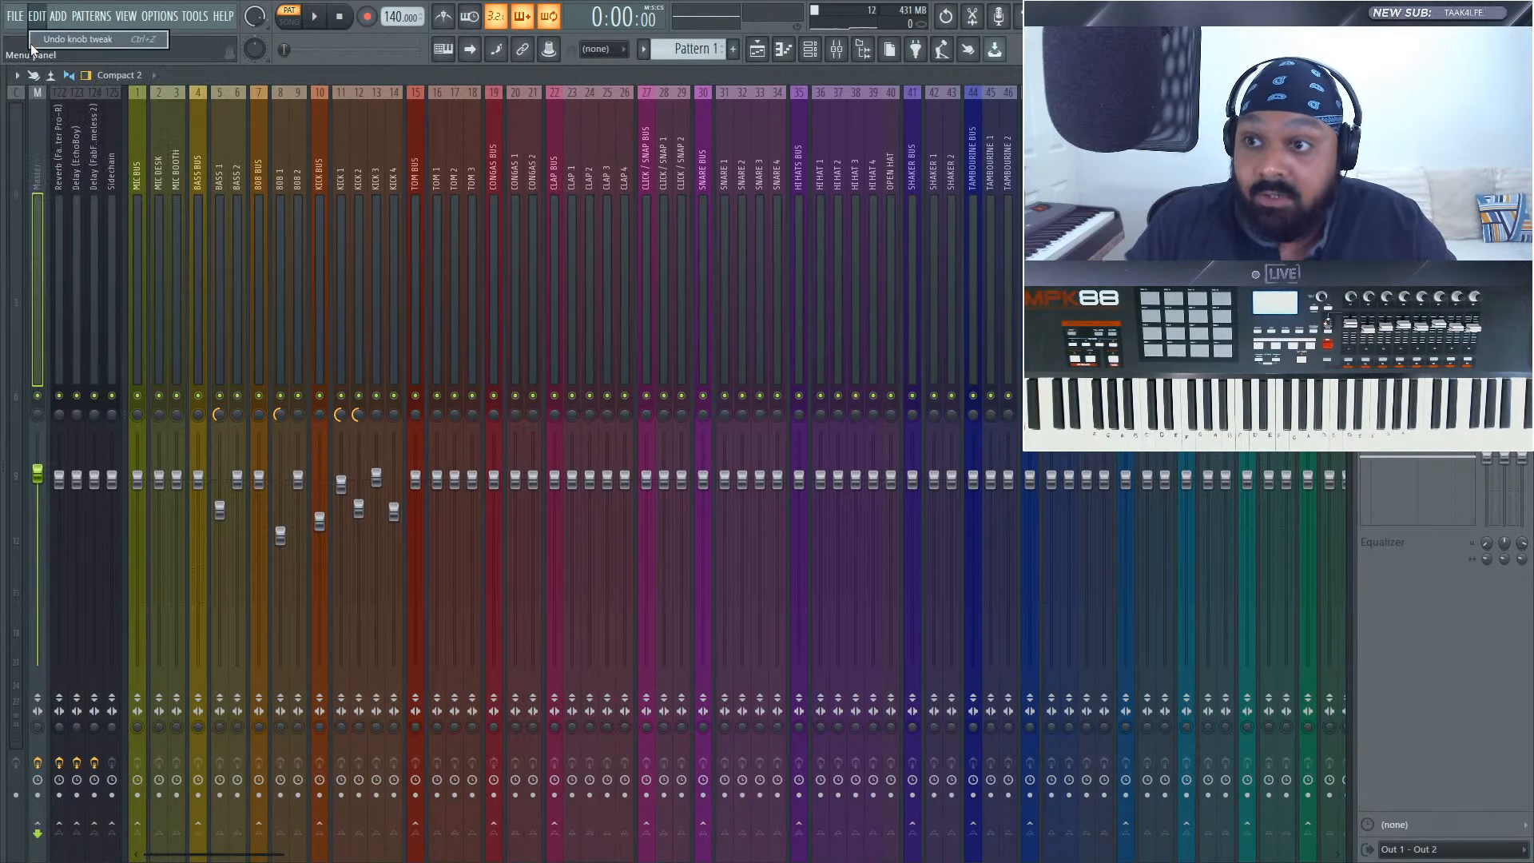
left_click(16, 16)
left_click(27, 39)
left_click(789, 484)
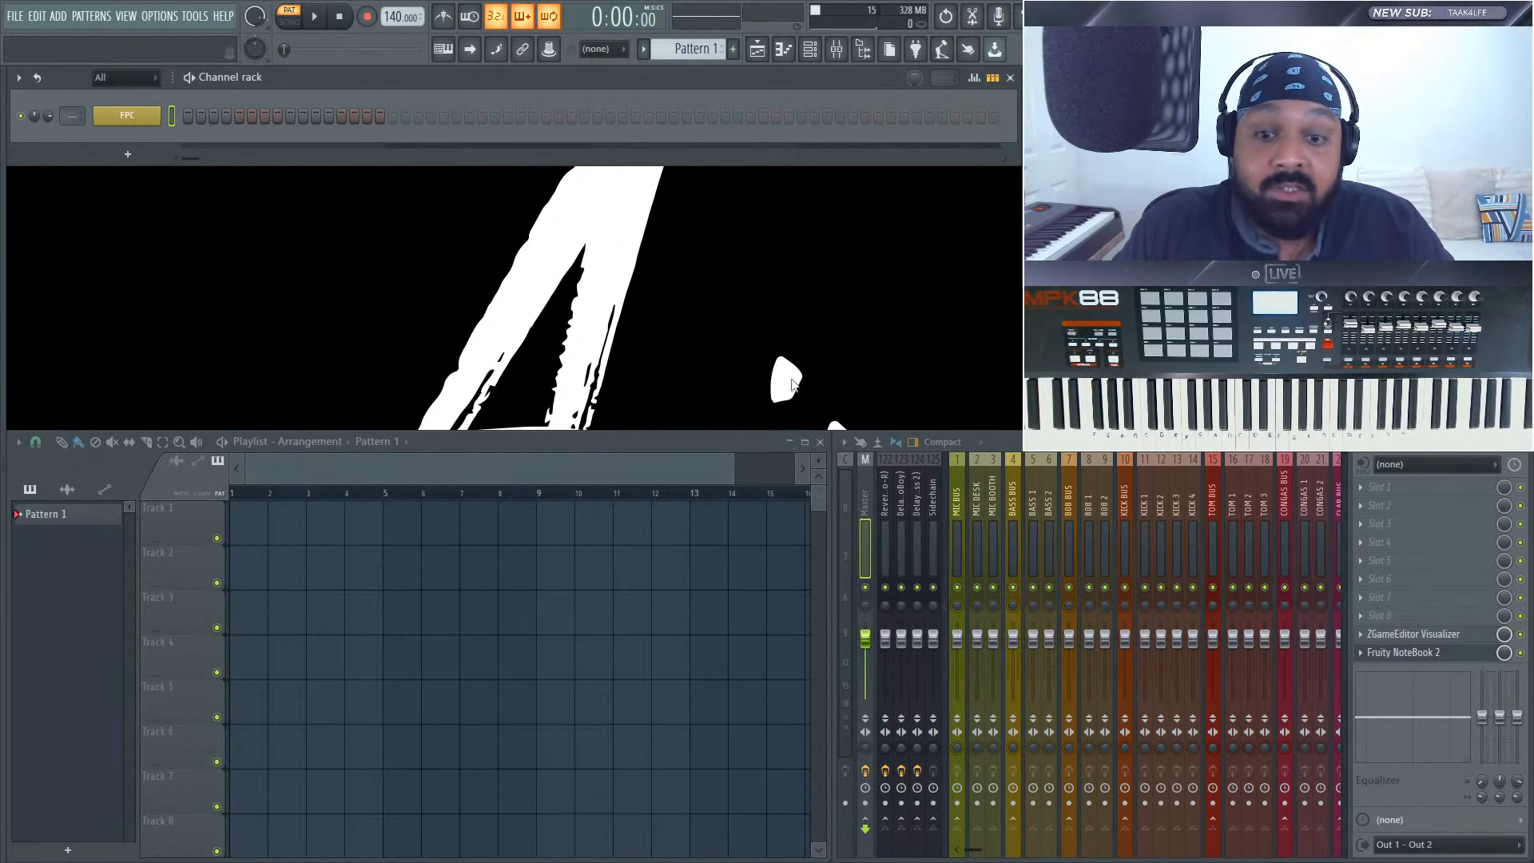
- Open and close the FPC channel's plugin window, then enlarge the mixer to fill the workspace
left_click(131, 120)
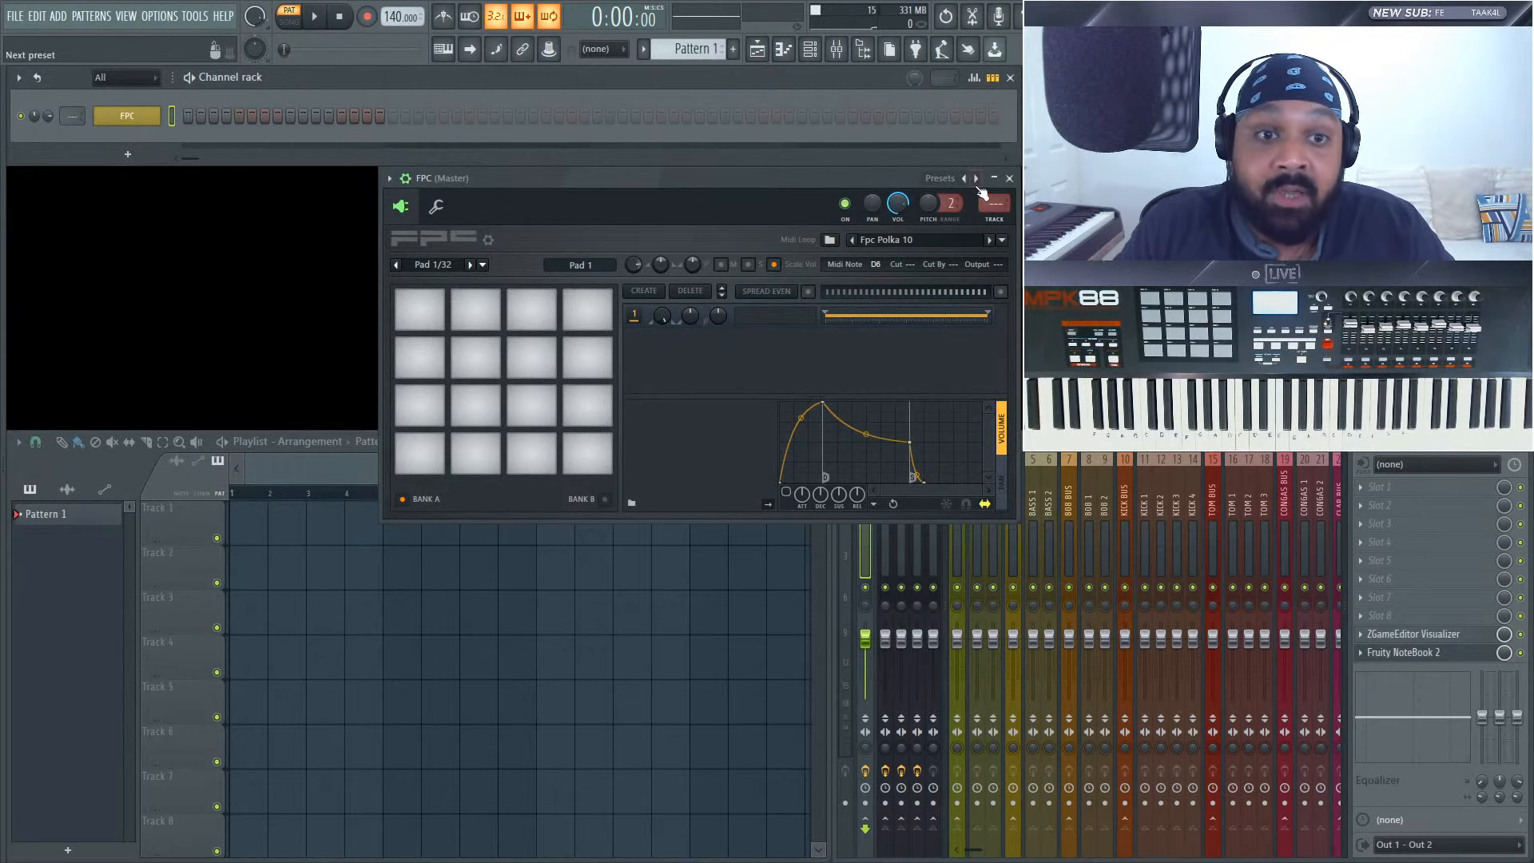
left_click(1010, 179)
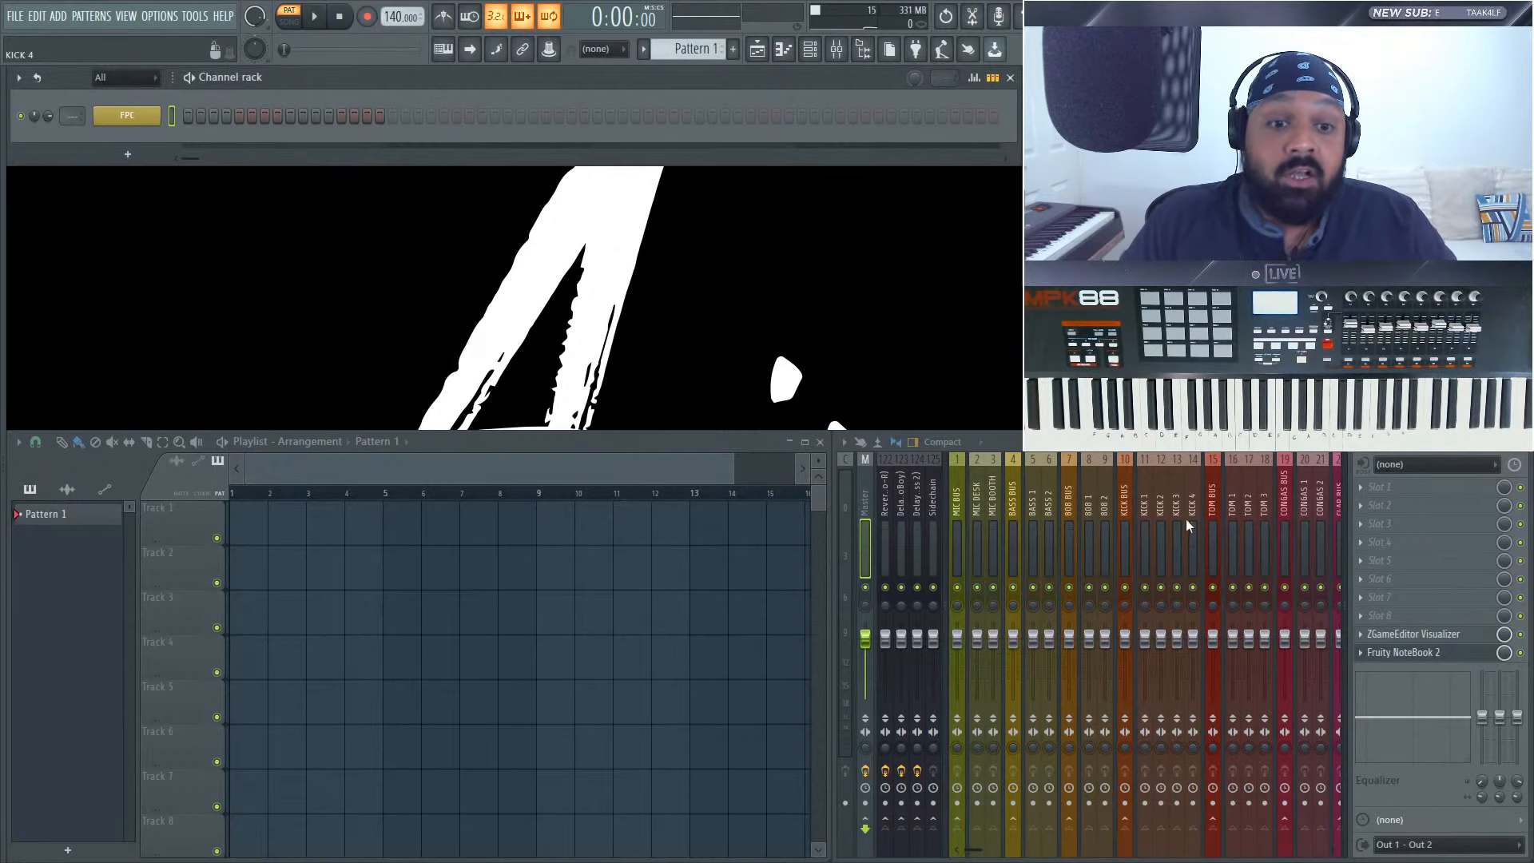
double_click(1164, 454)
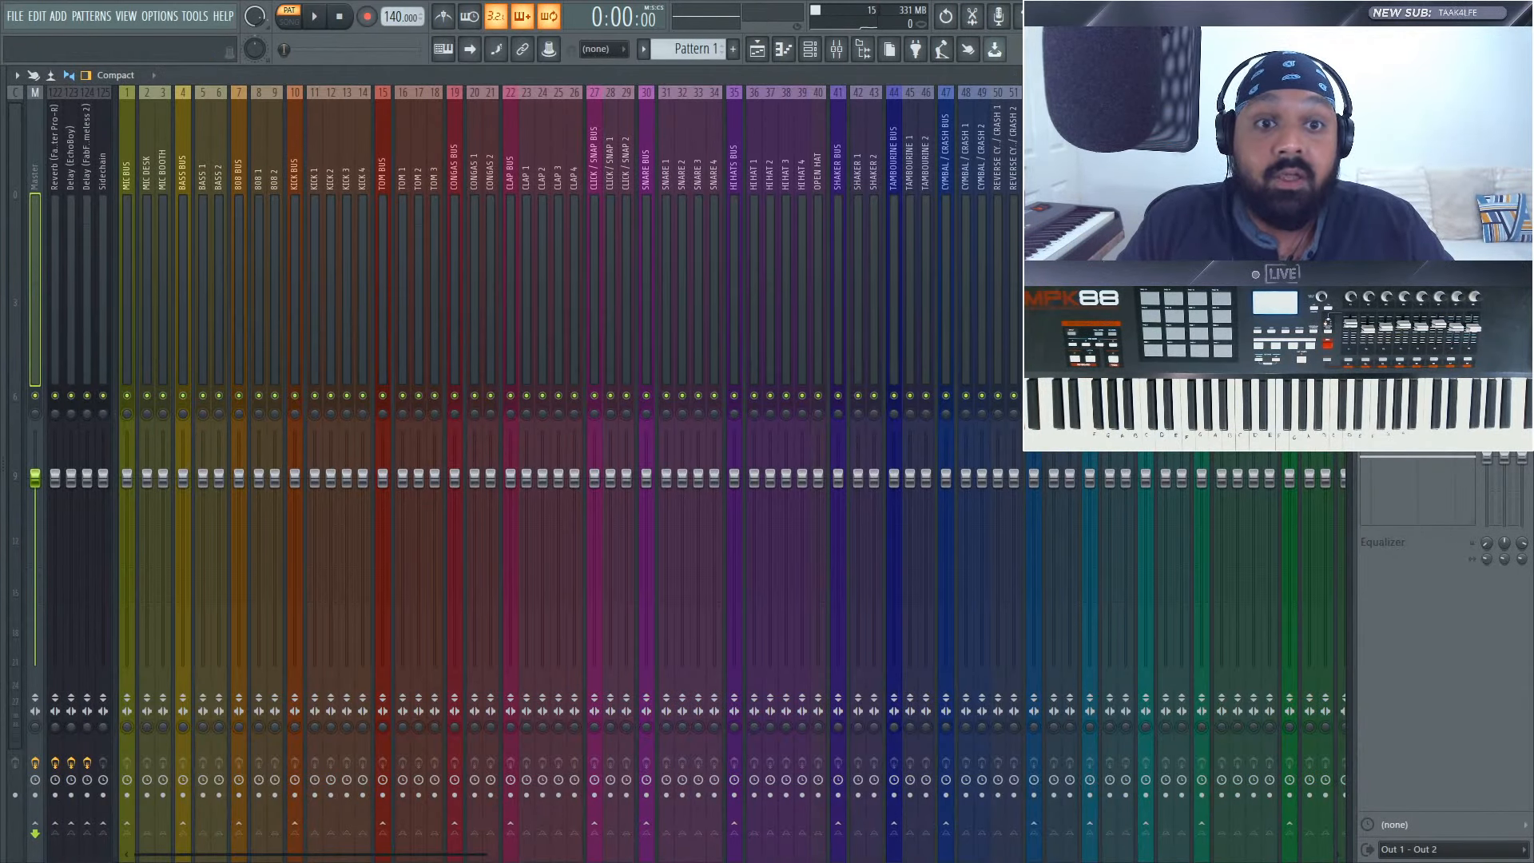
- Compare the Wide, Wide alt, Wide 3 and Extra large mixer layouts, and settle on Wide
left_click(122, 77)
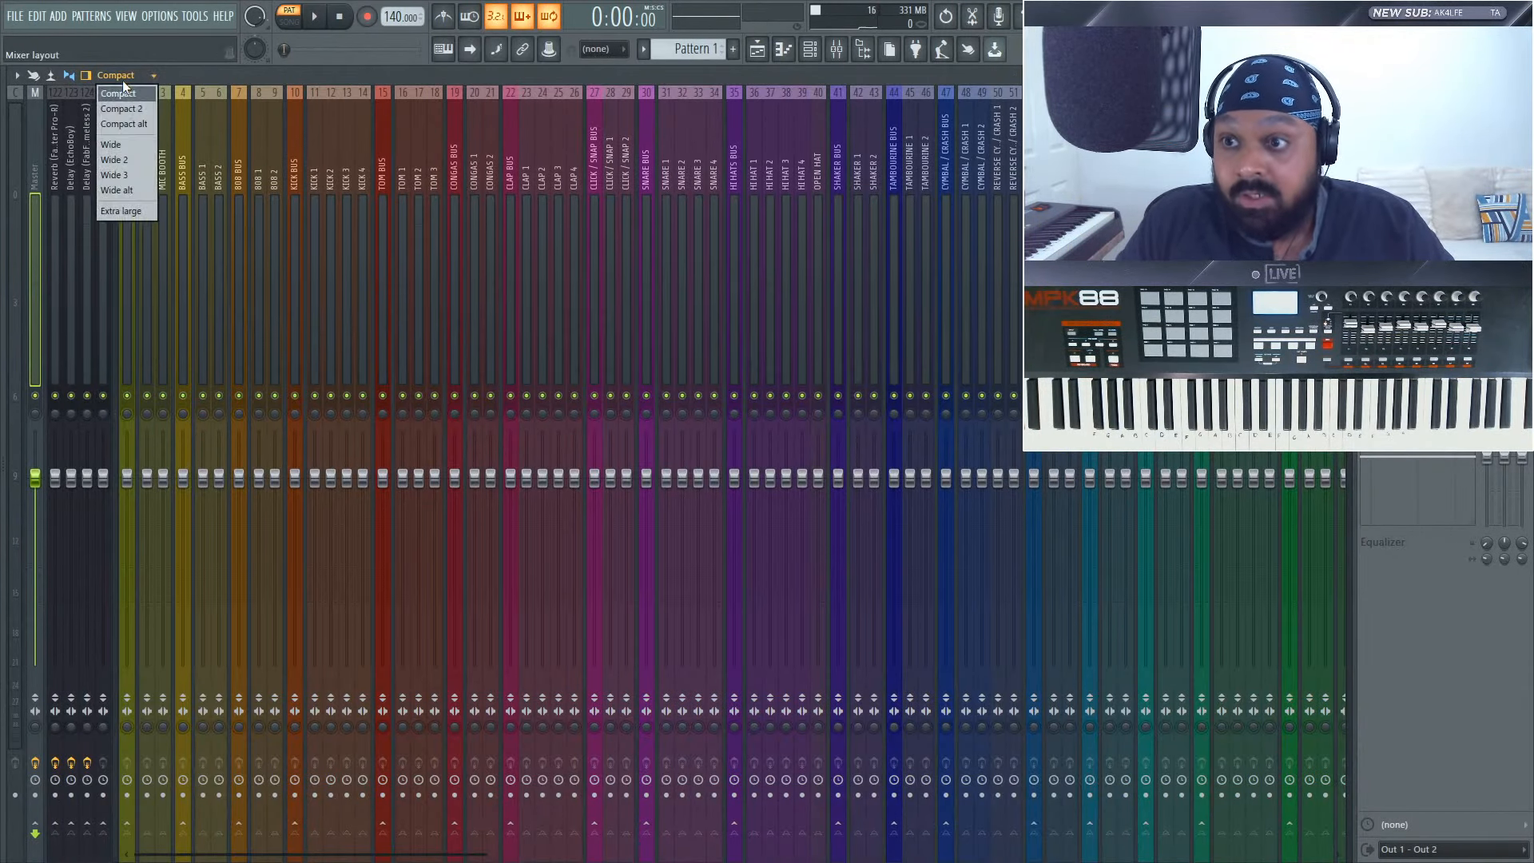
left_click(124, 142)
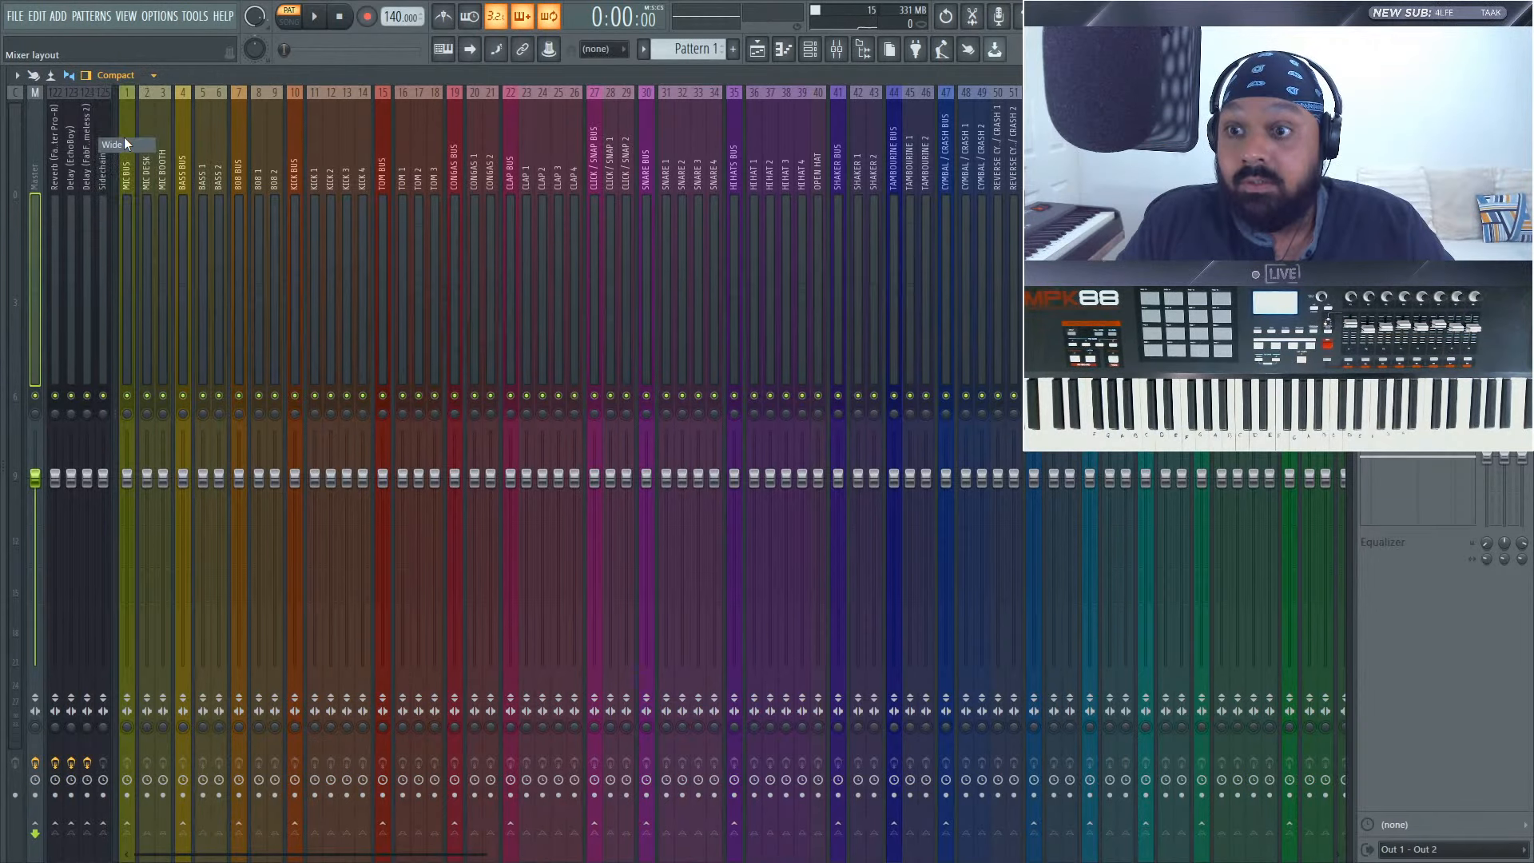
left_click(112, 74)
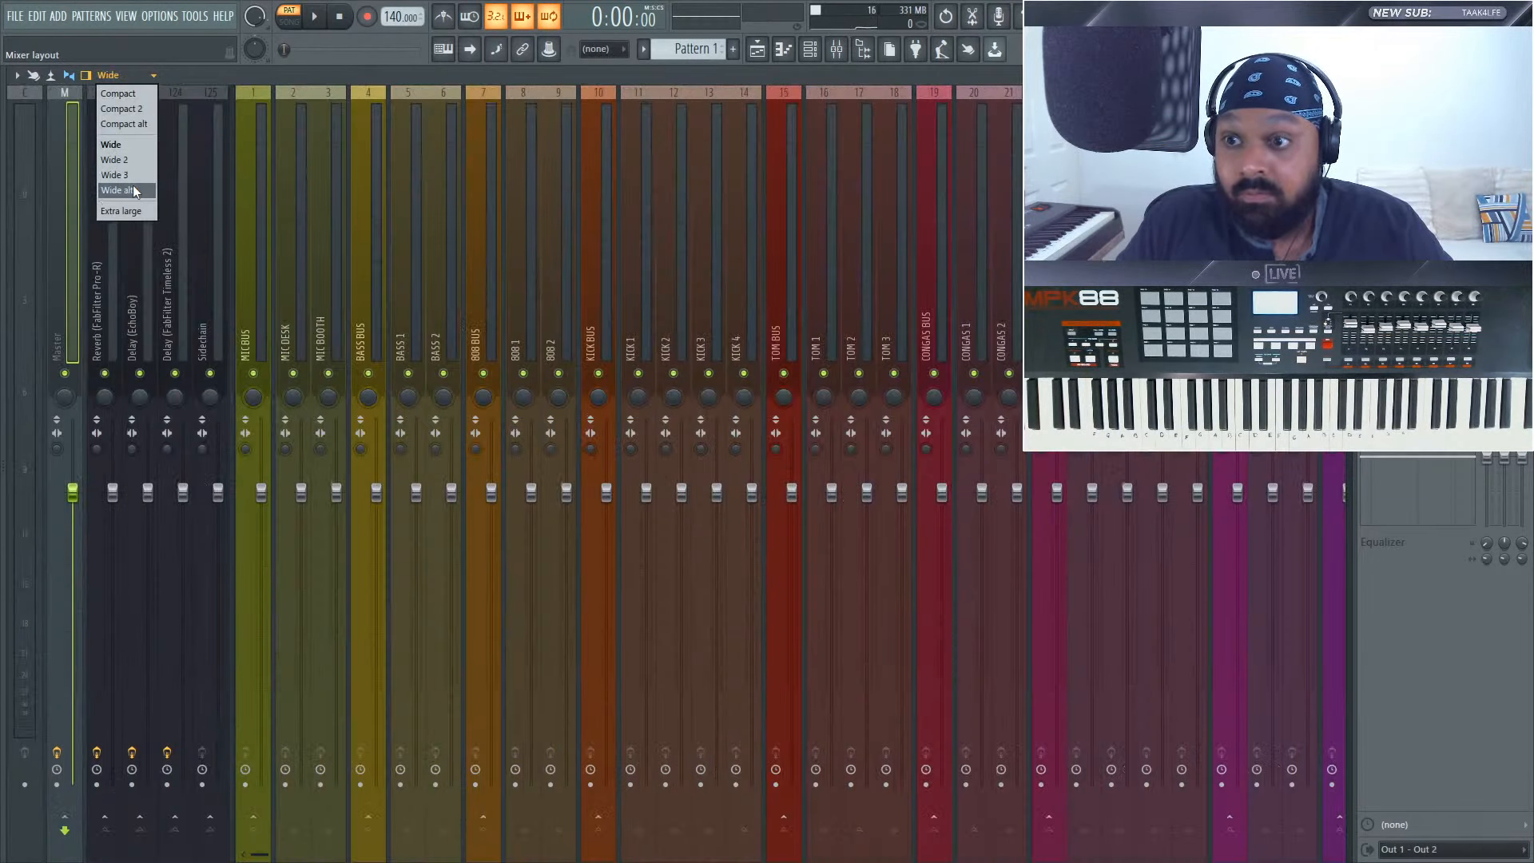
left_click(133, 184)
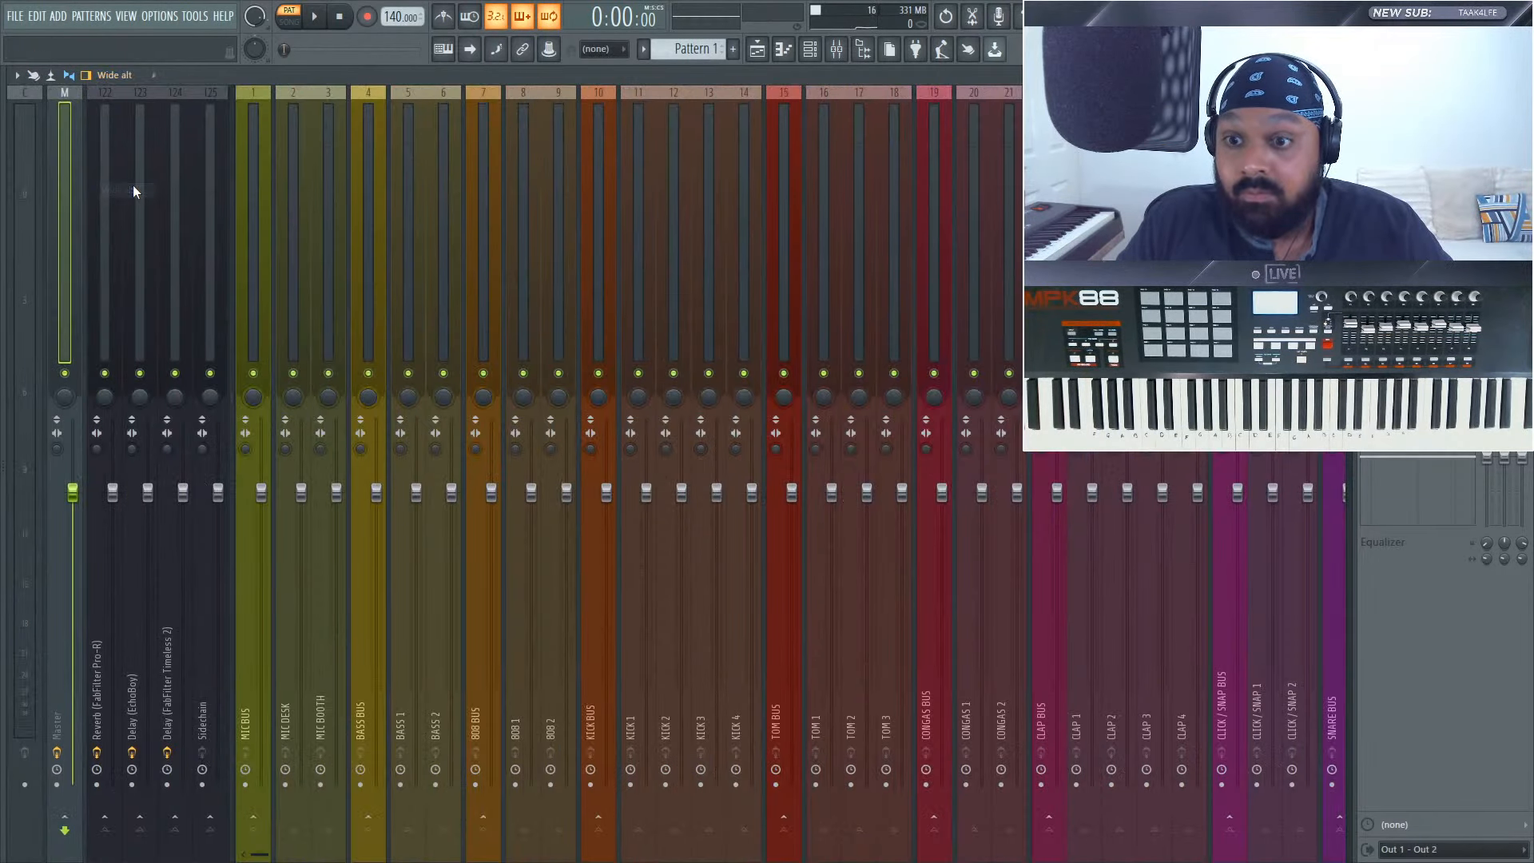
scroll(131, 78, "up", 1)
left_click(132, 77)
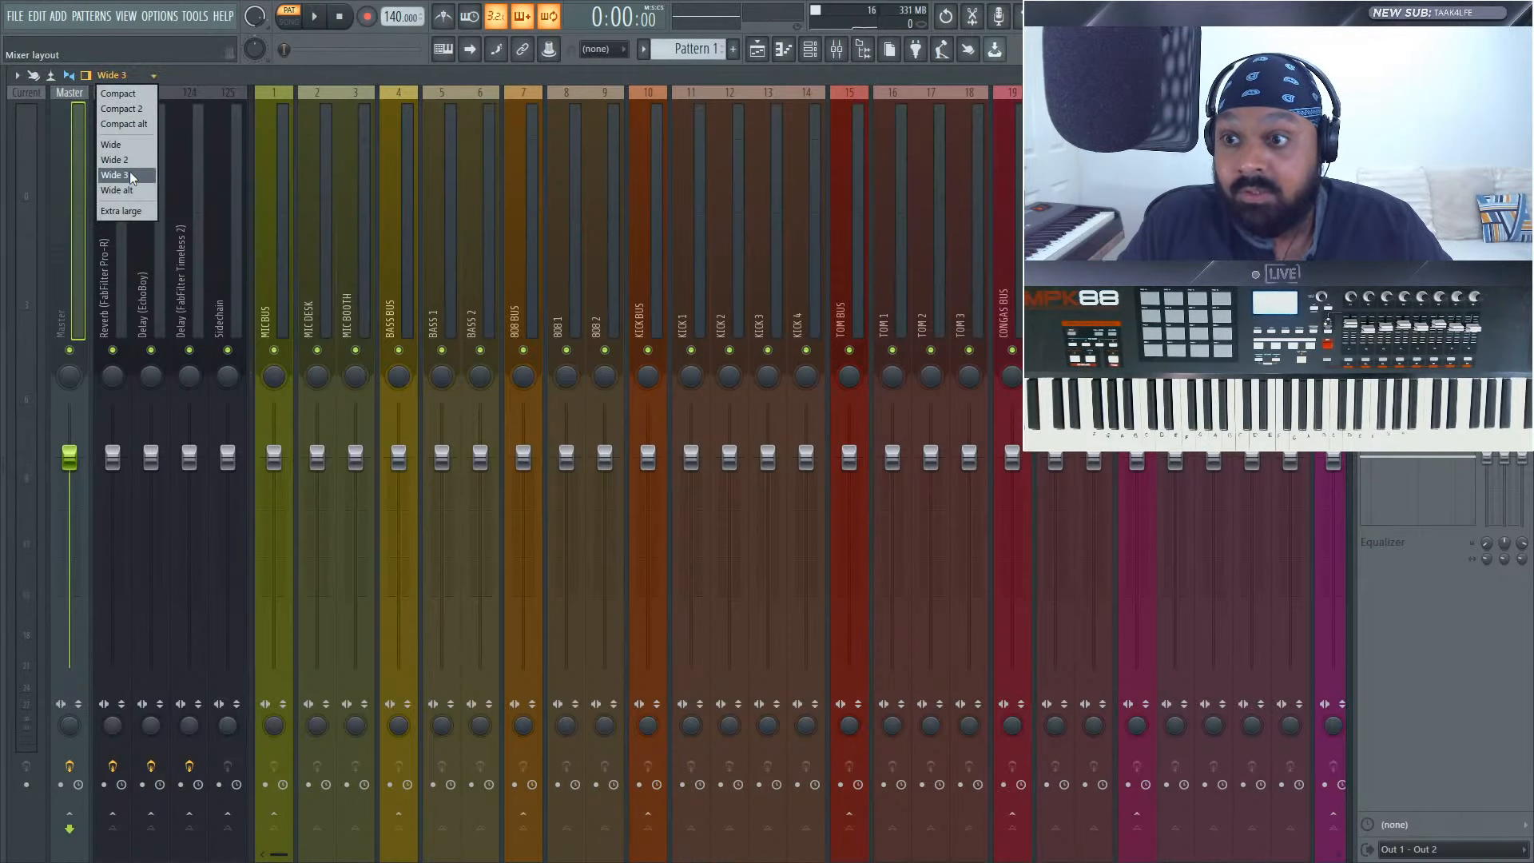
left_click(130, 211)
left_click(134, 76)
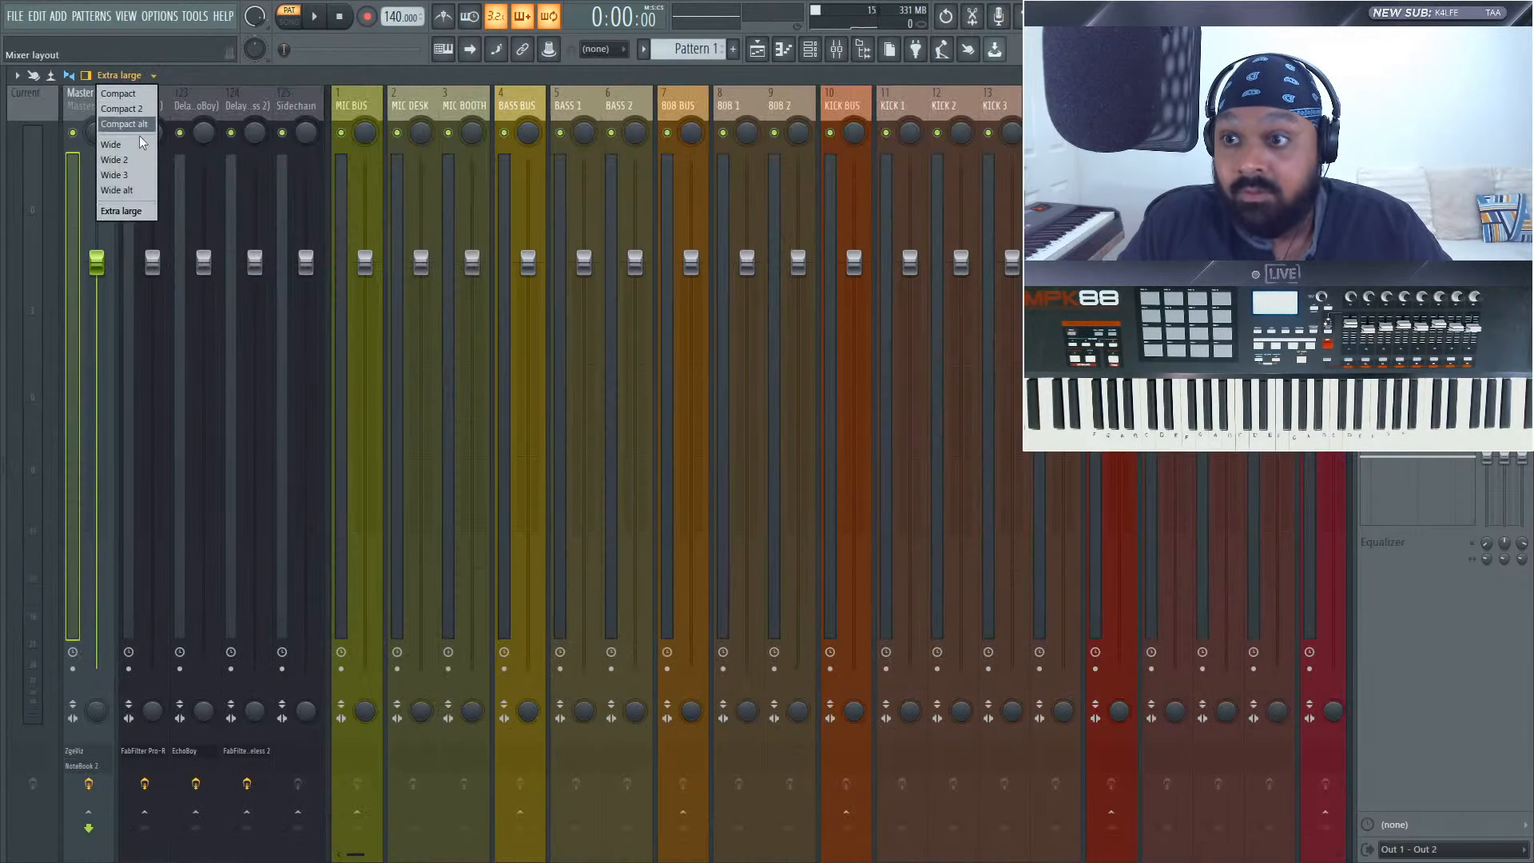
left_click(140, 151)
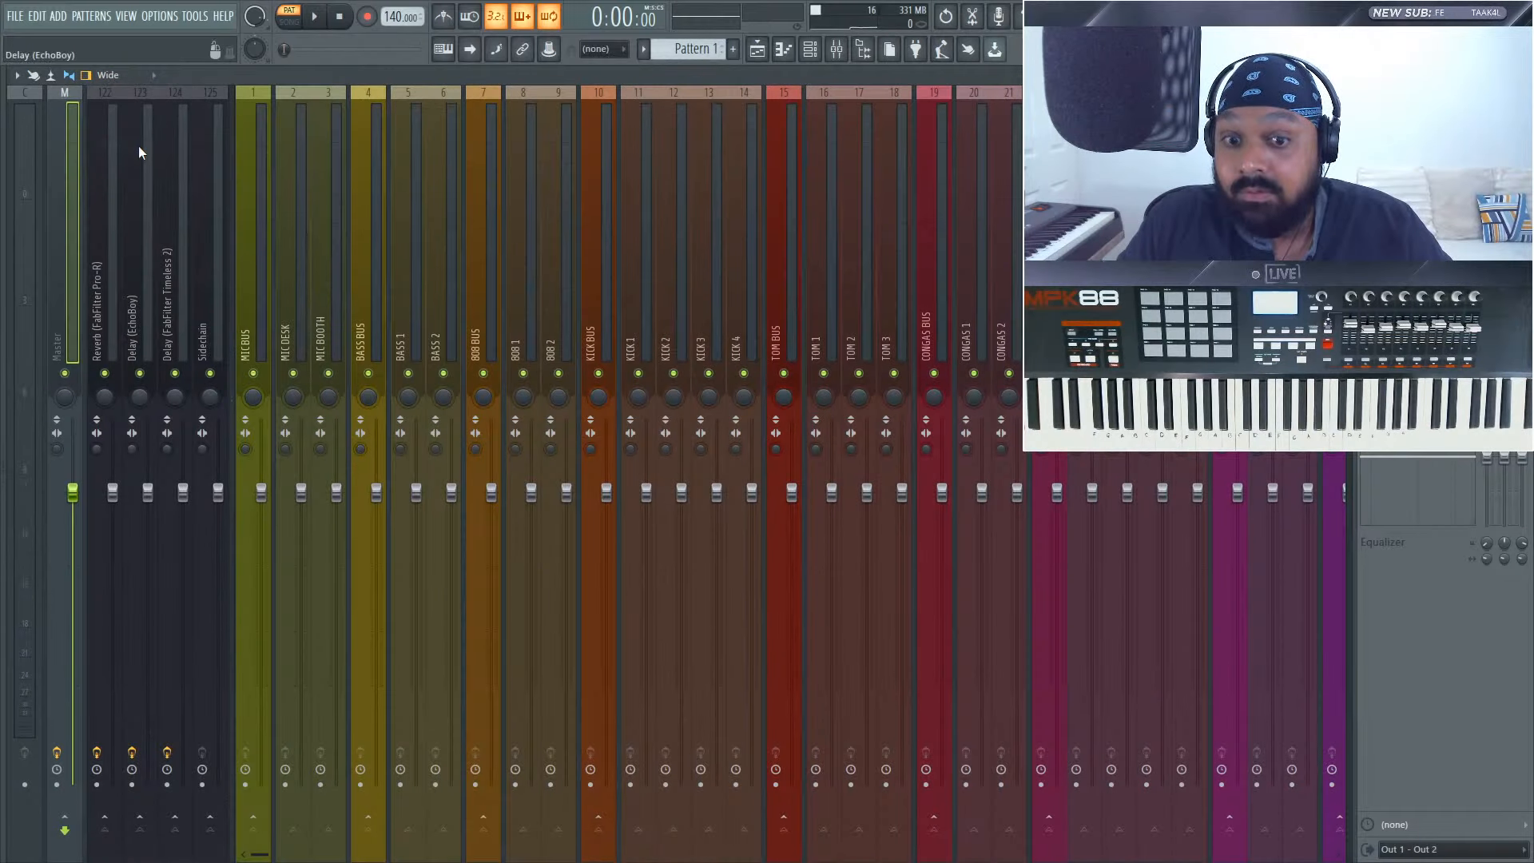
- Select the Reverb (FabFilter Pro-R) track and place the mixer's effect slots to the left of the tracks
left_click(104, 208)
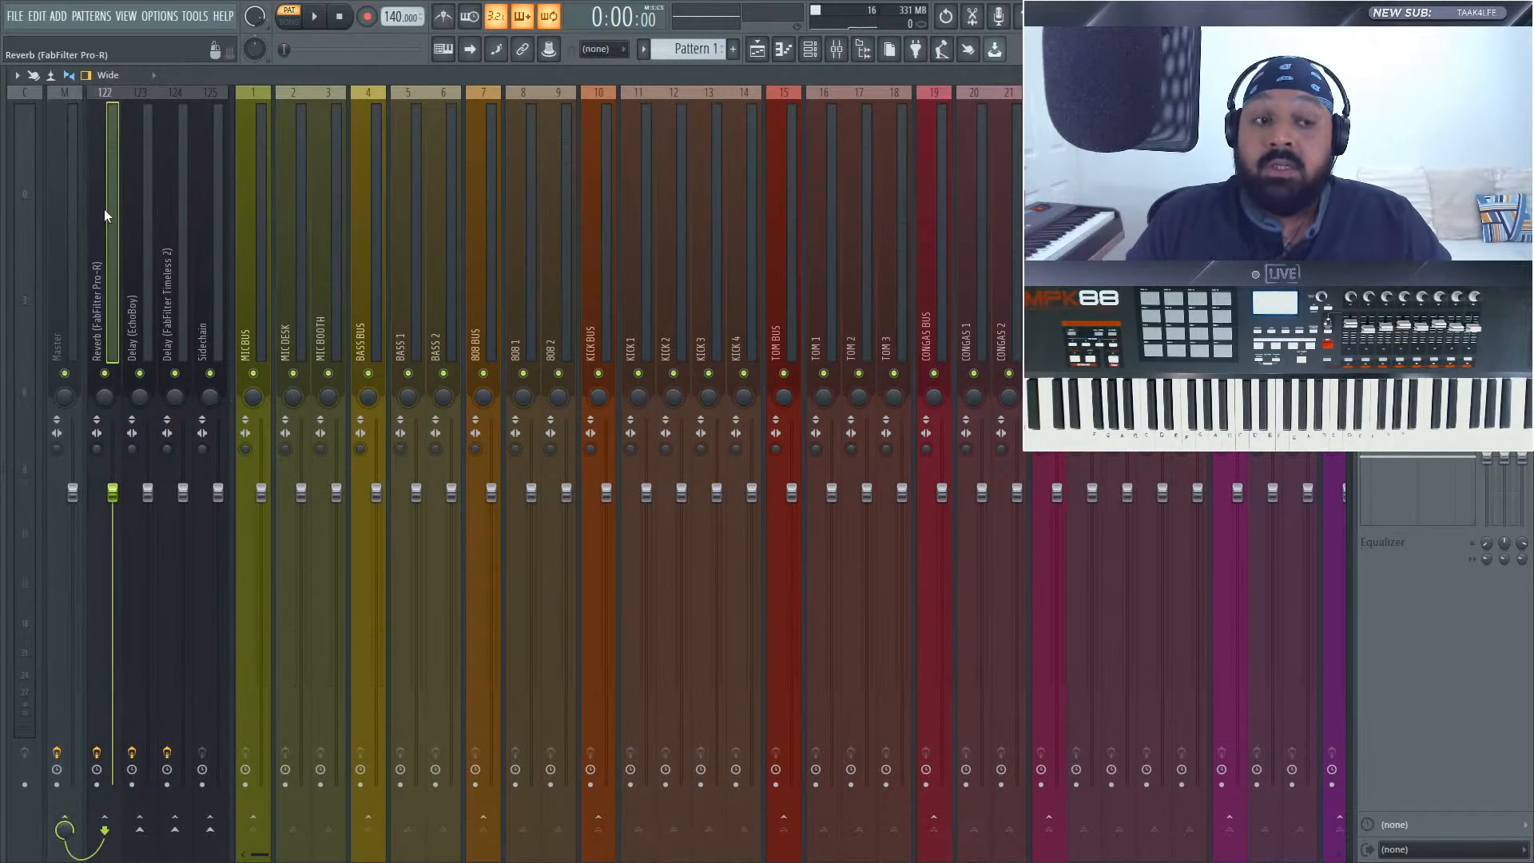
left_click(86, 75)
left_click(88, 75)
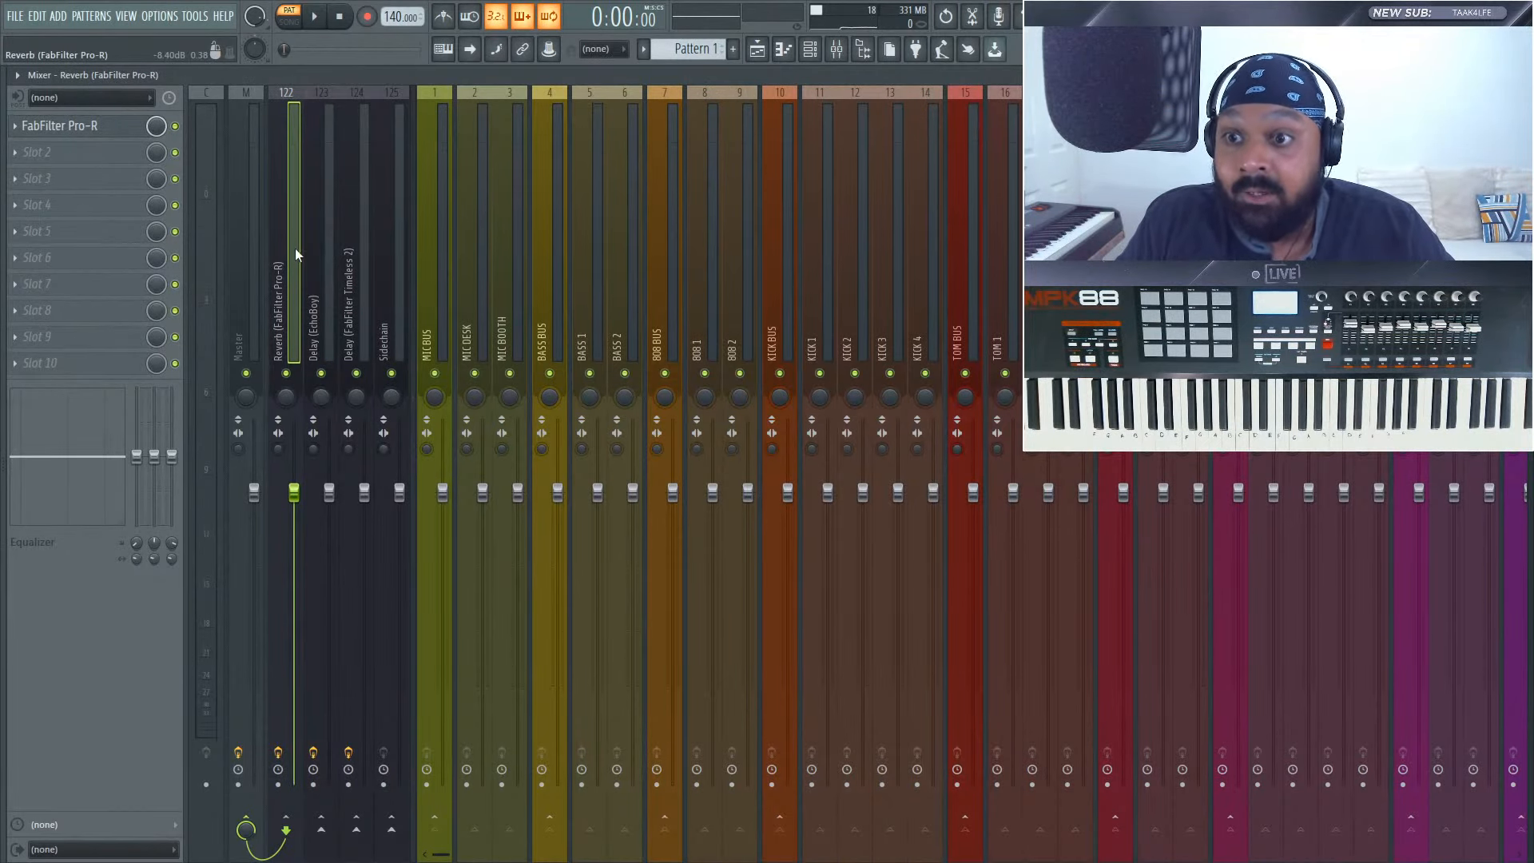
- Examine the effects loaded on the master and on the reverb, EchoBoy delay, Timeless 2 delay and sidechain tracks
left_click(261, 193)
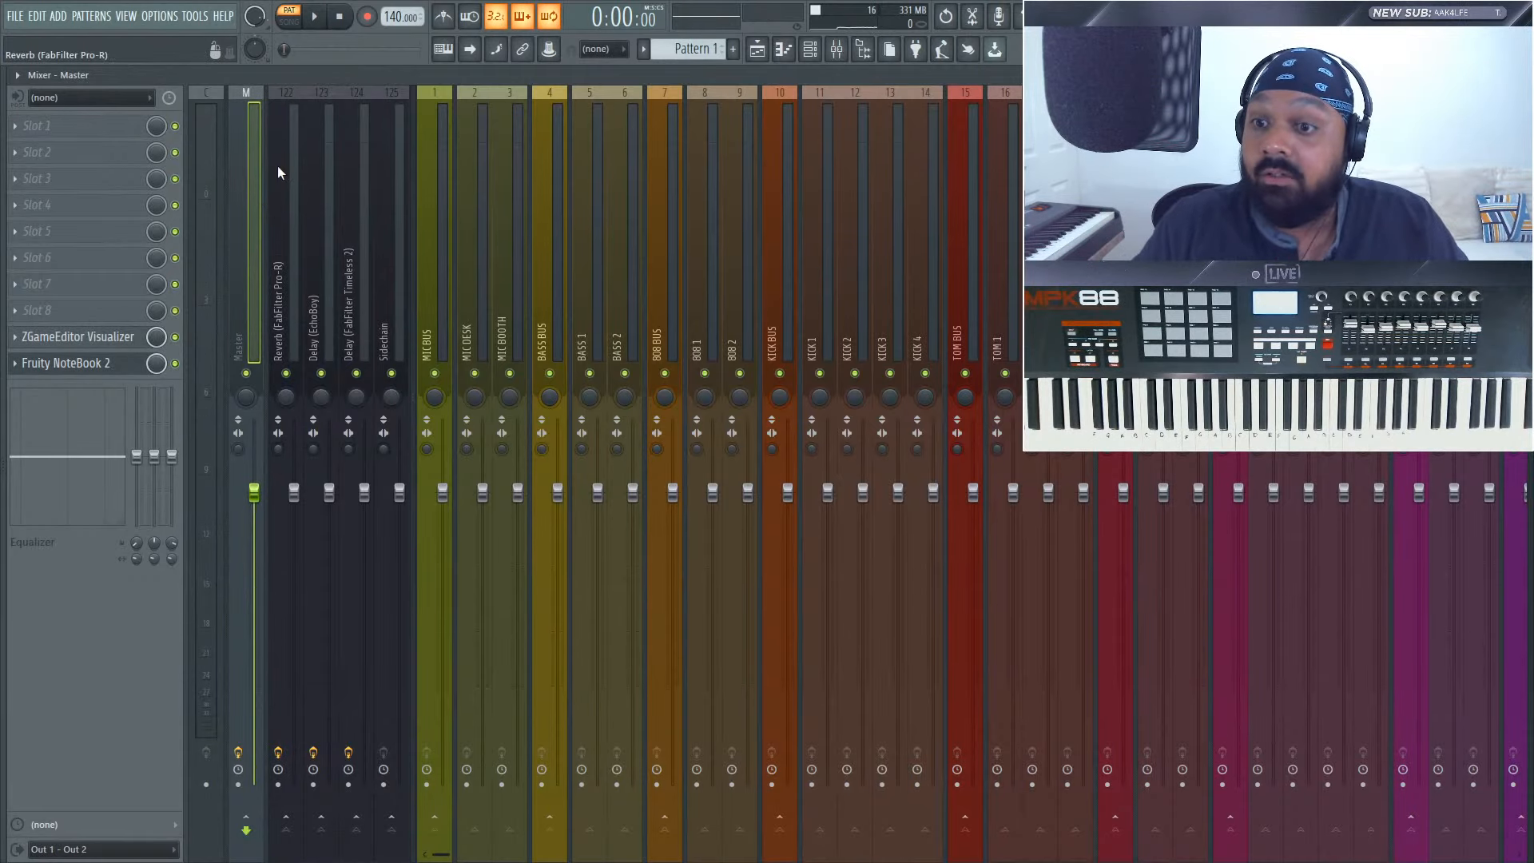
left_click(278, 167)
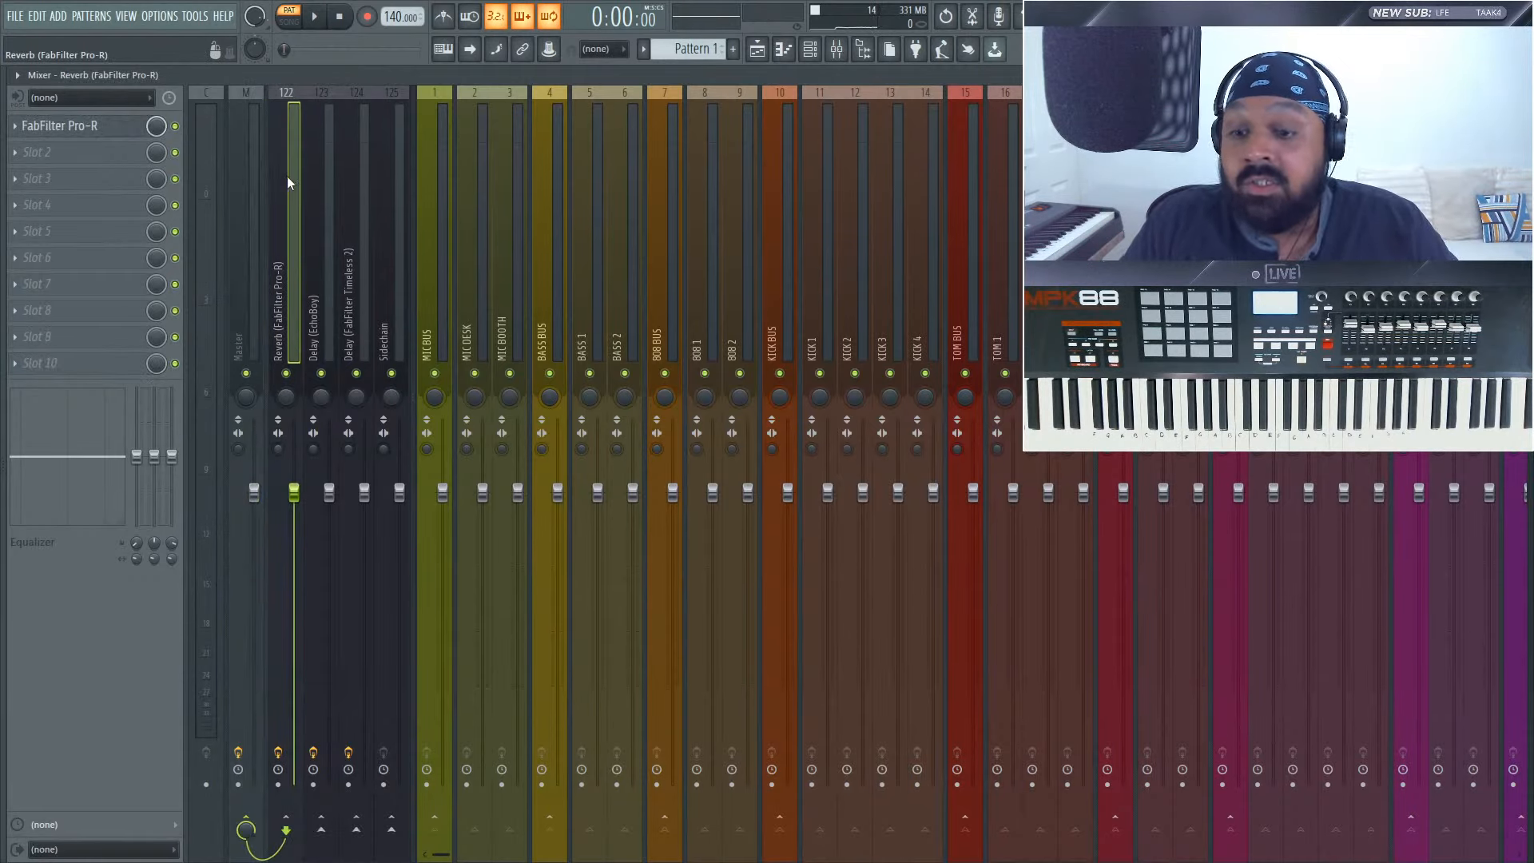
left_click(318, 195)
left_click(358, 195)
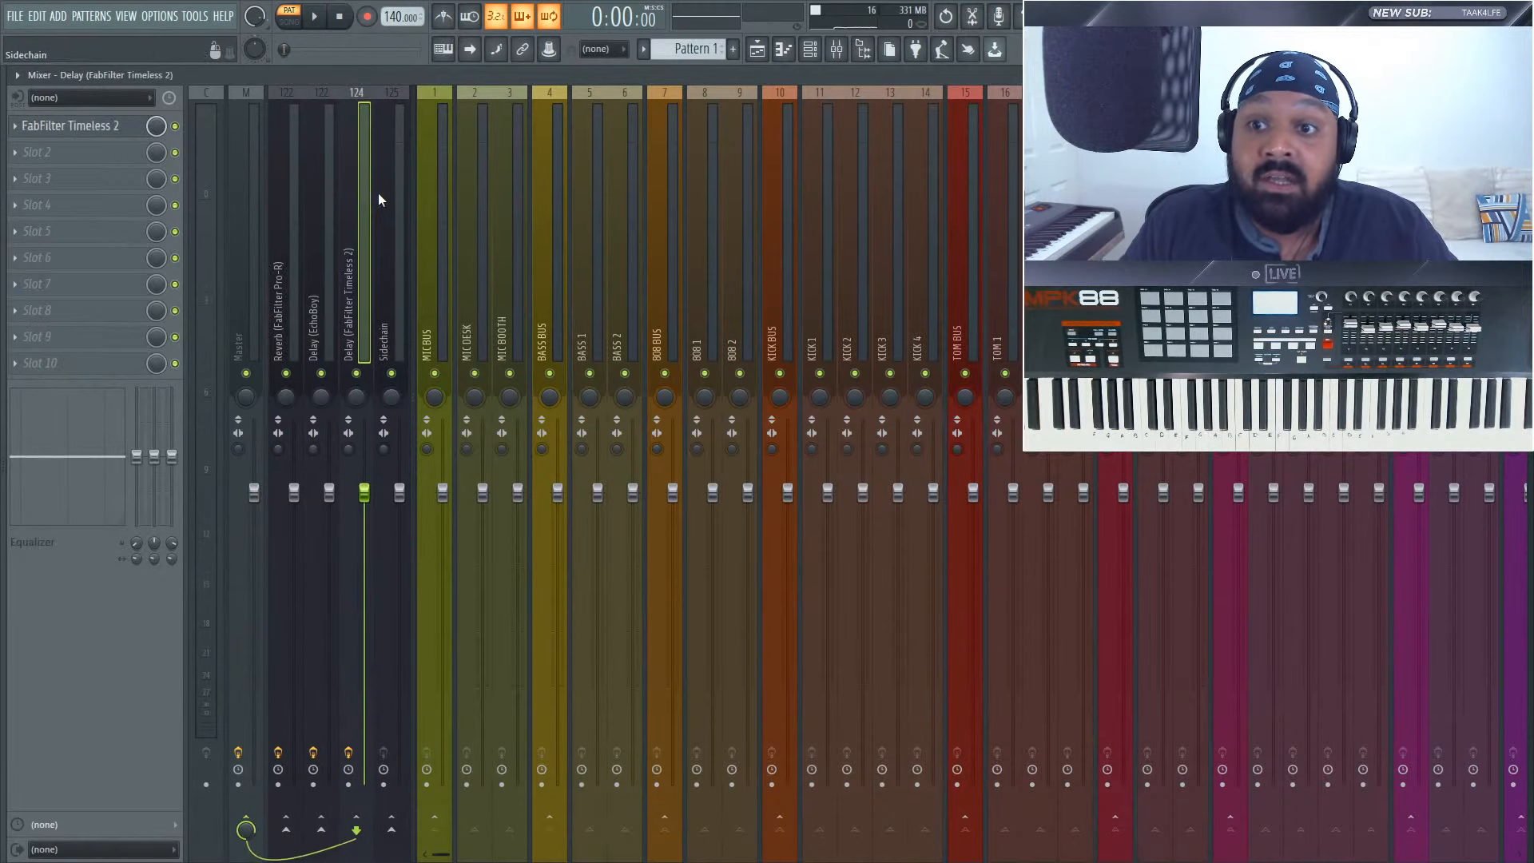
left_click(377, 194)
left_click(294, 189)
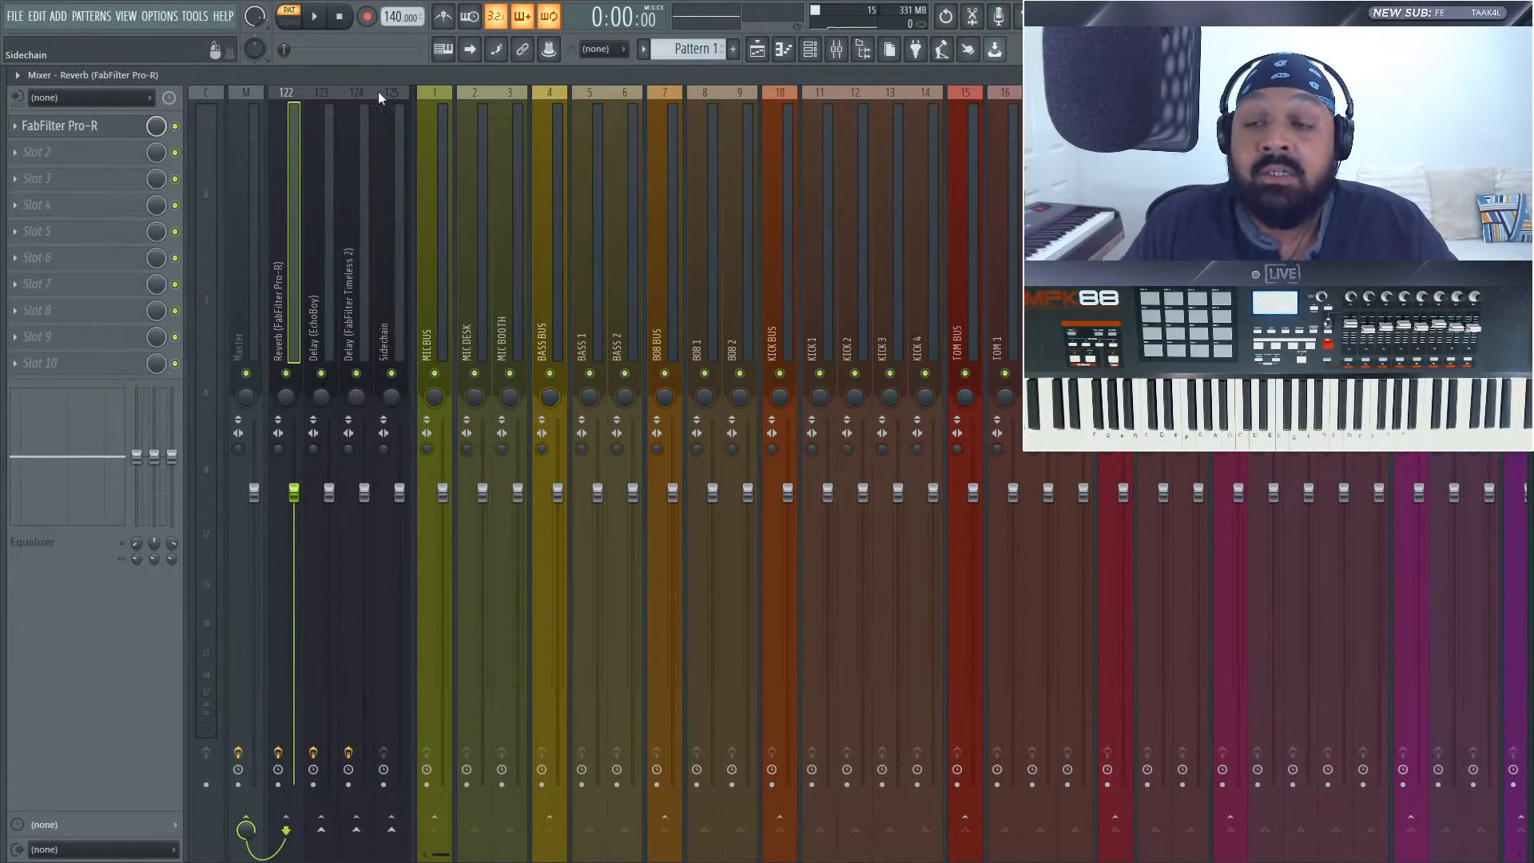
left_click(322, 150)
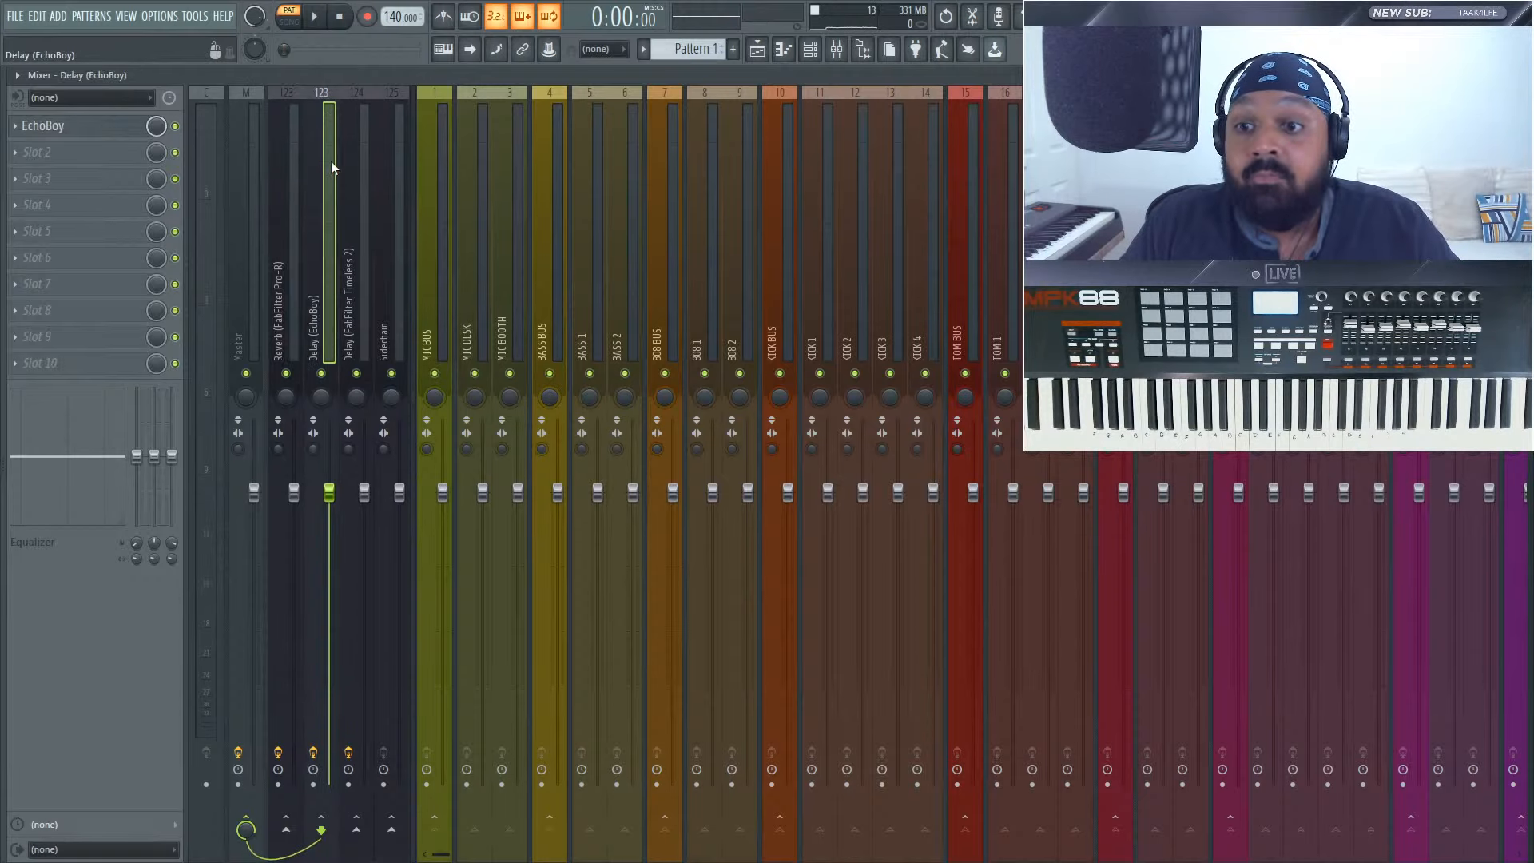
key("Right")
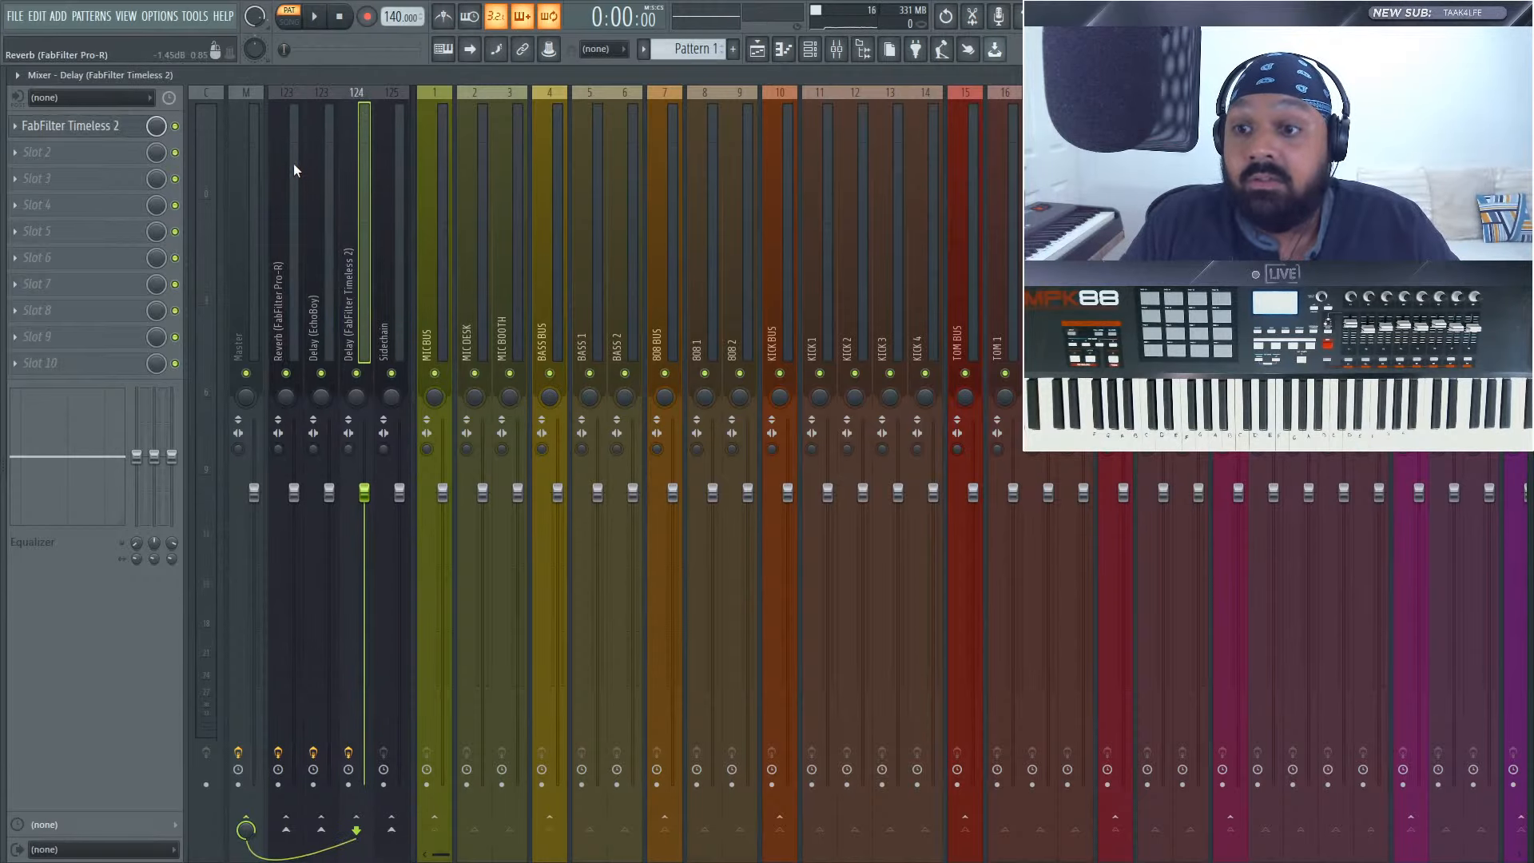
left_click(293, 163)
left_click(364, 164)
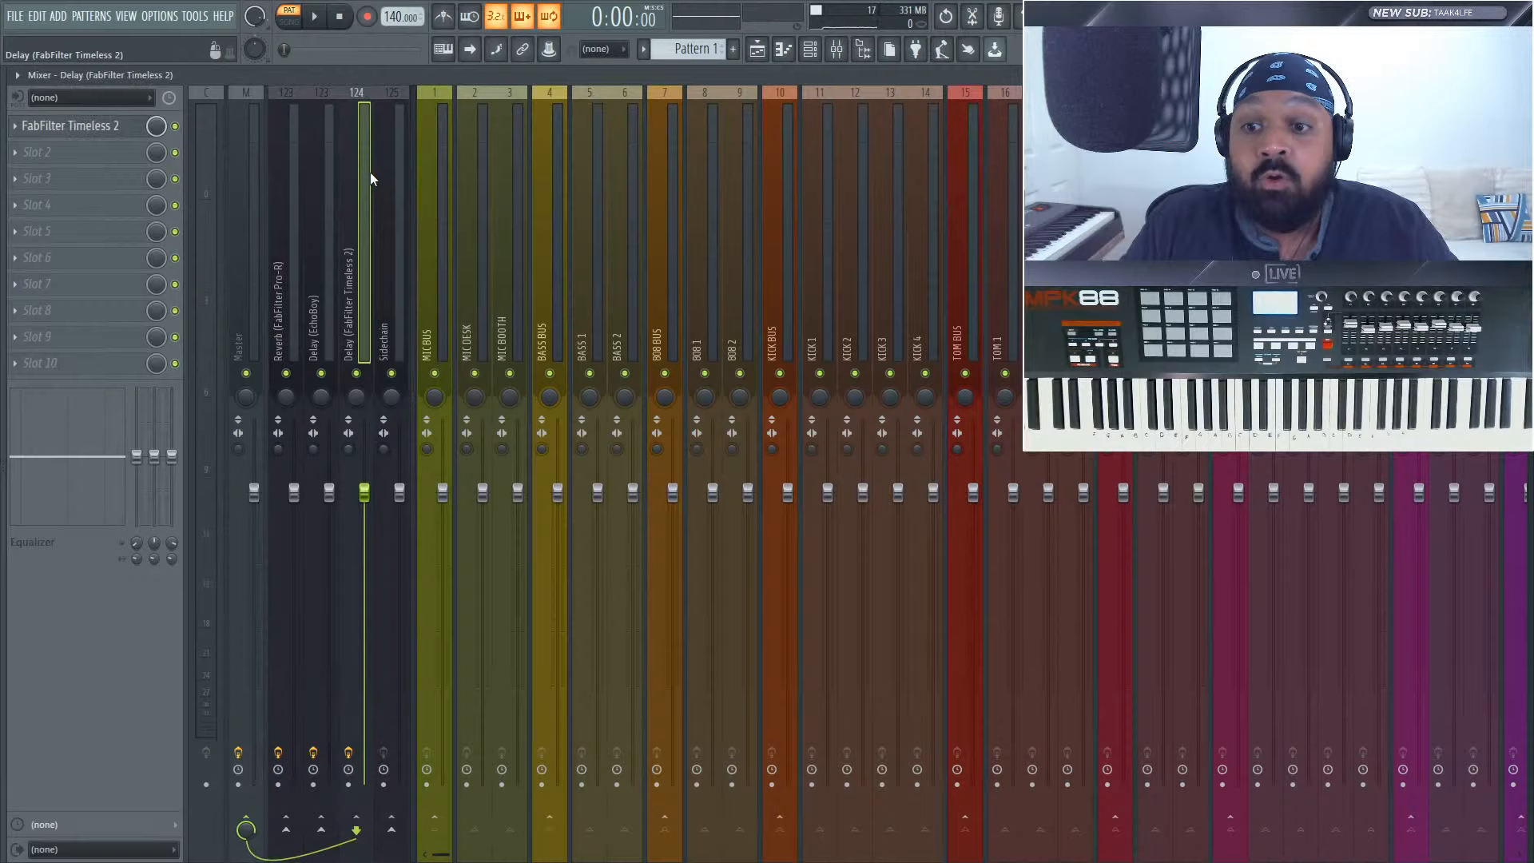
- Inspect the FabFilter Pro-R settings on the reverb track and close the plugin window
left_click(285, 199)
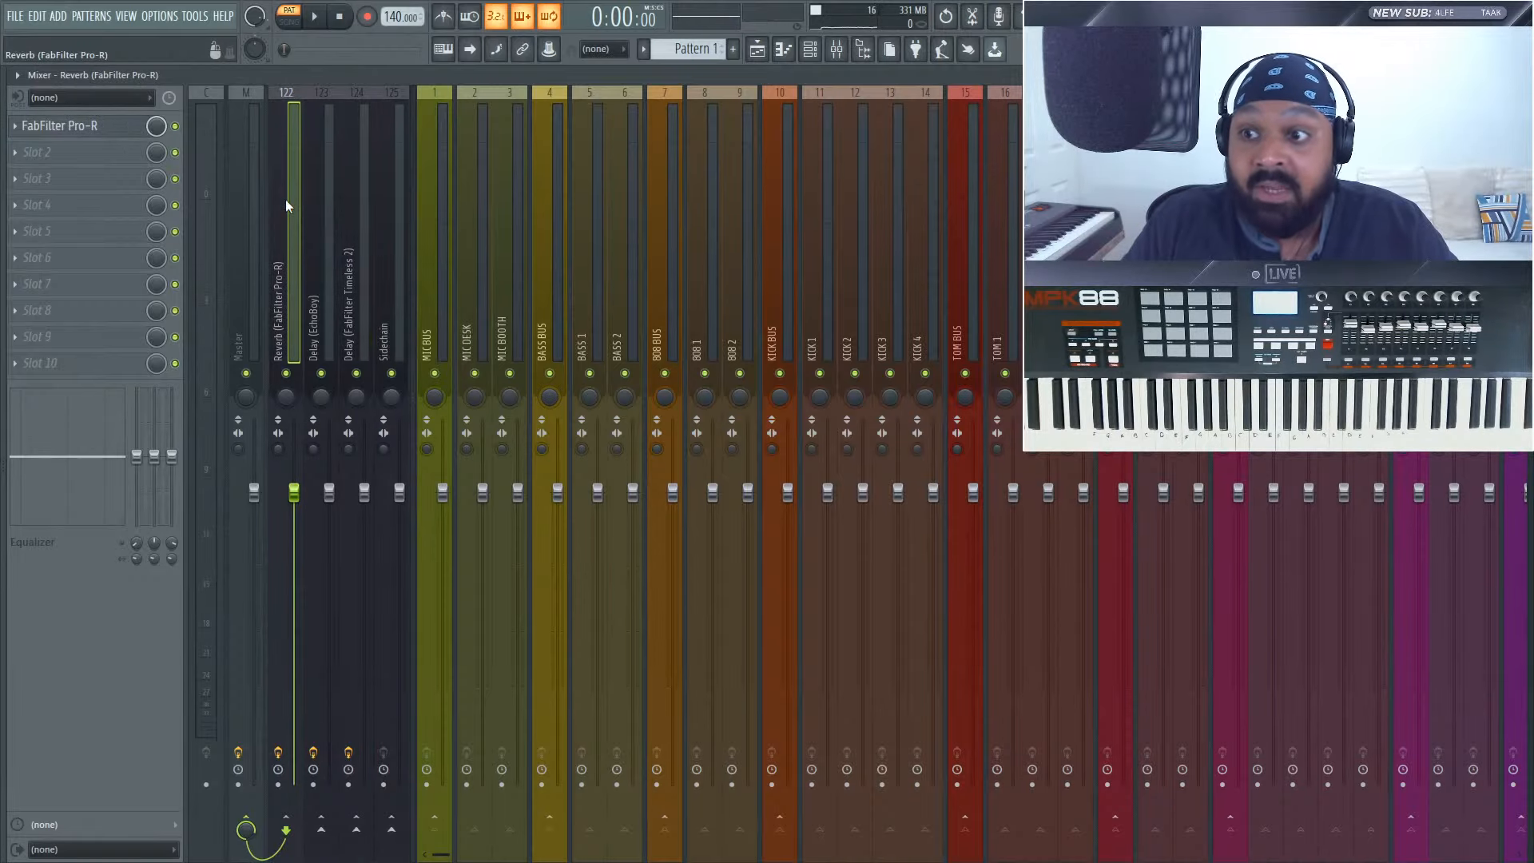
left_click(95, 139)
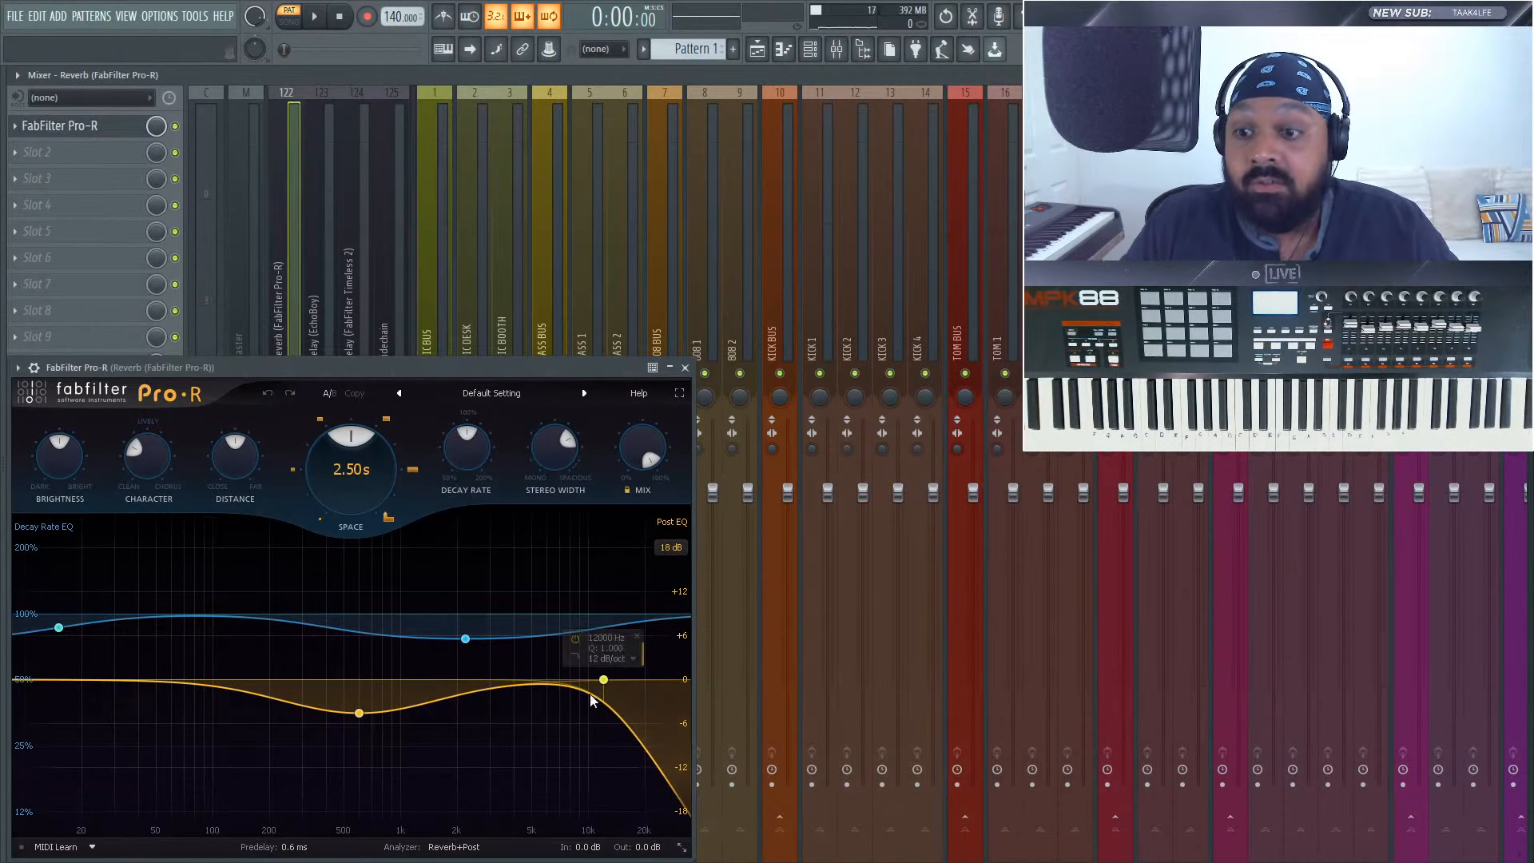
left_click(684, 368)
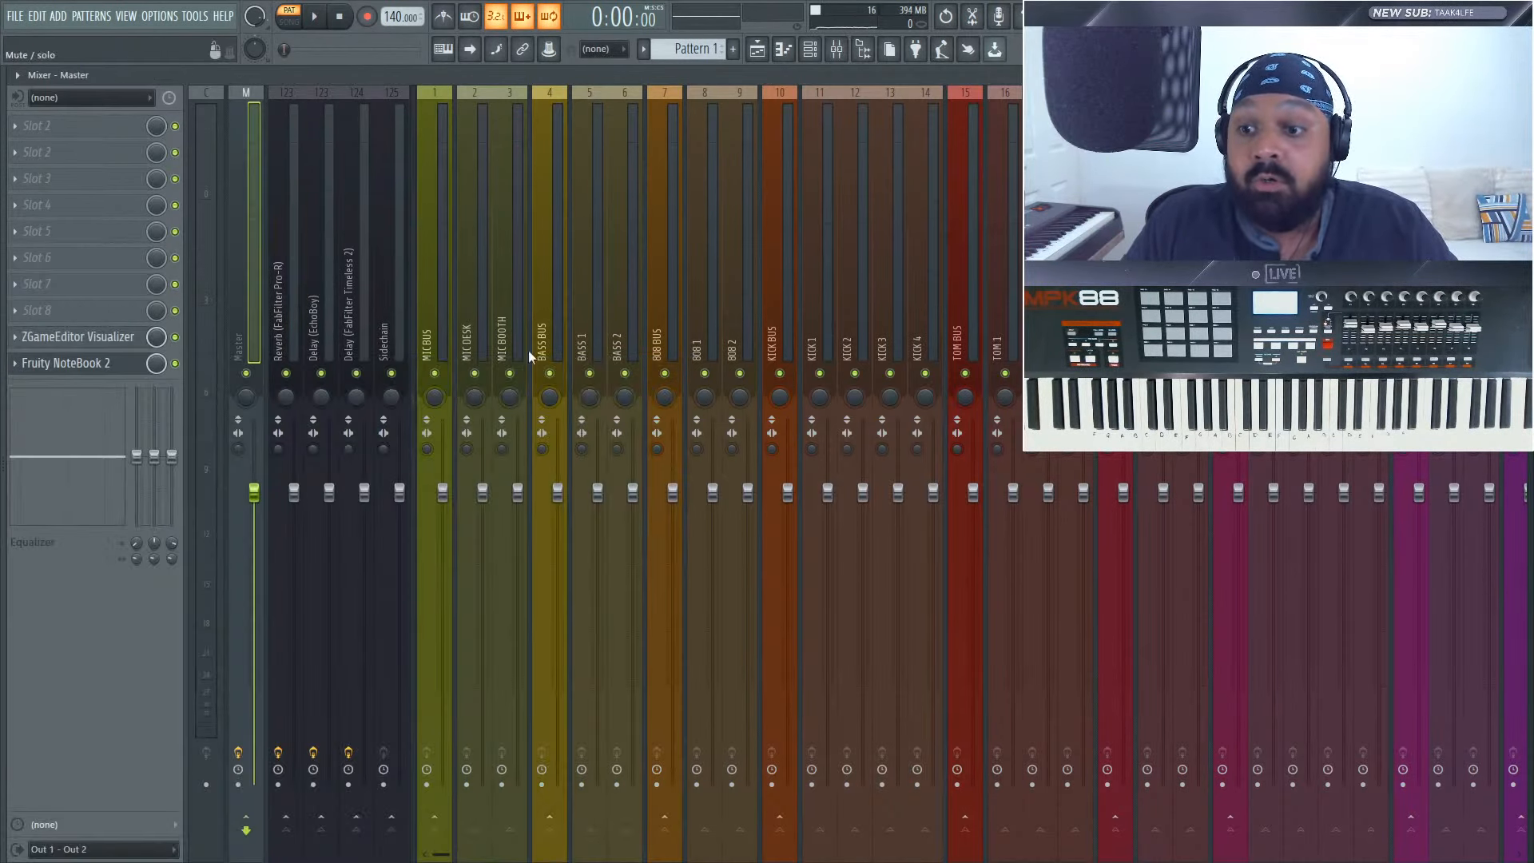
- Add Fruity Reeverb 2 to slot 2 of the reverb track
left_click(273, 187)
left_click(22, 161)
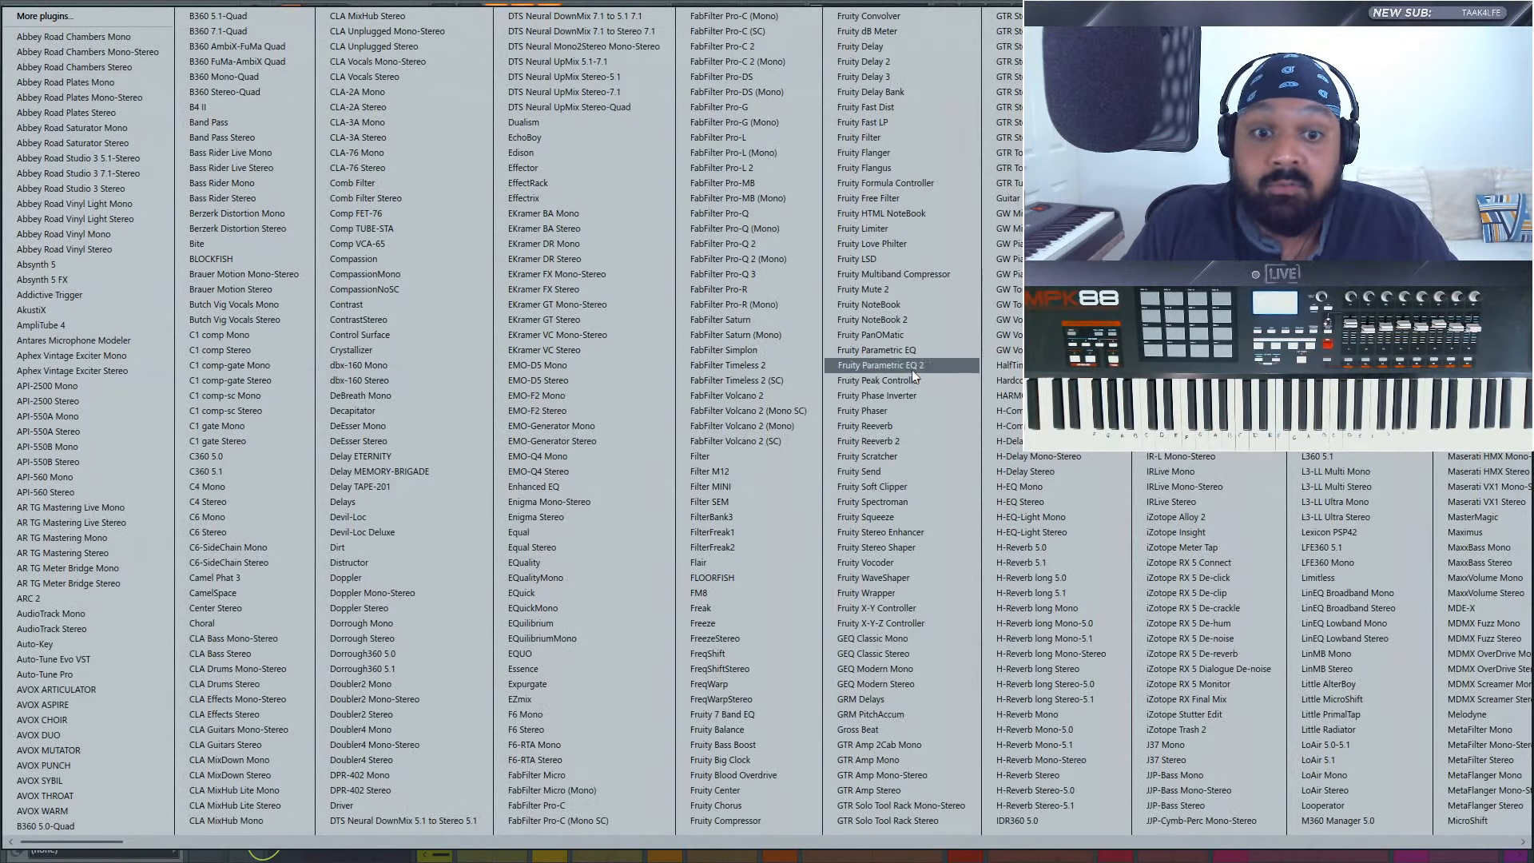
left_click(926, 443)
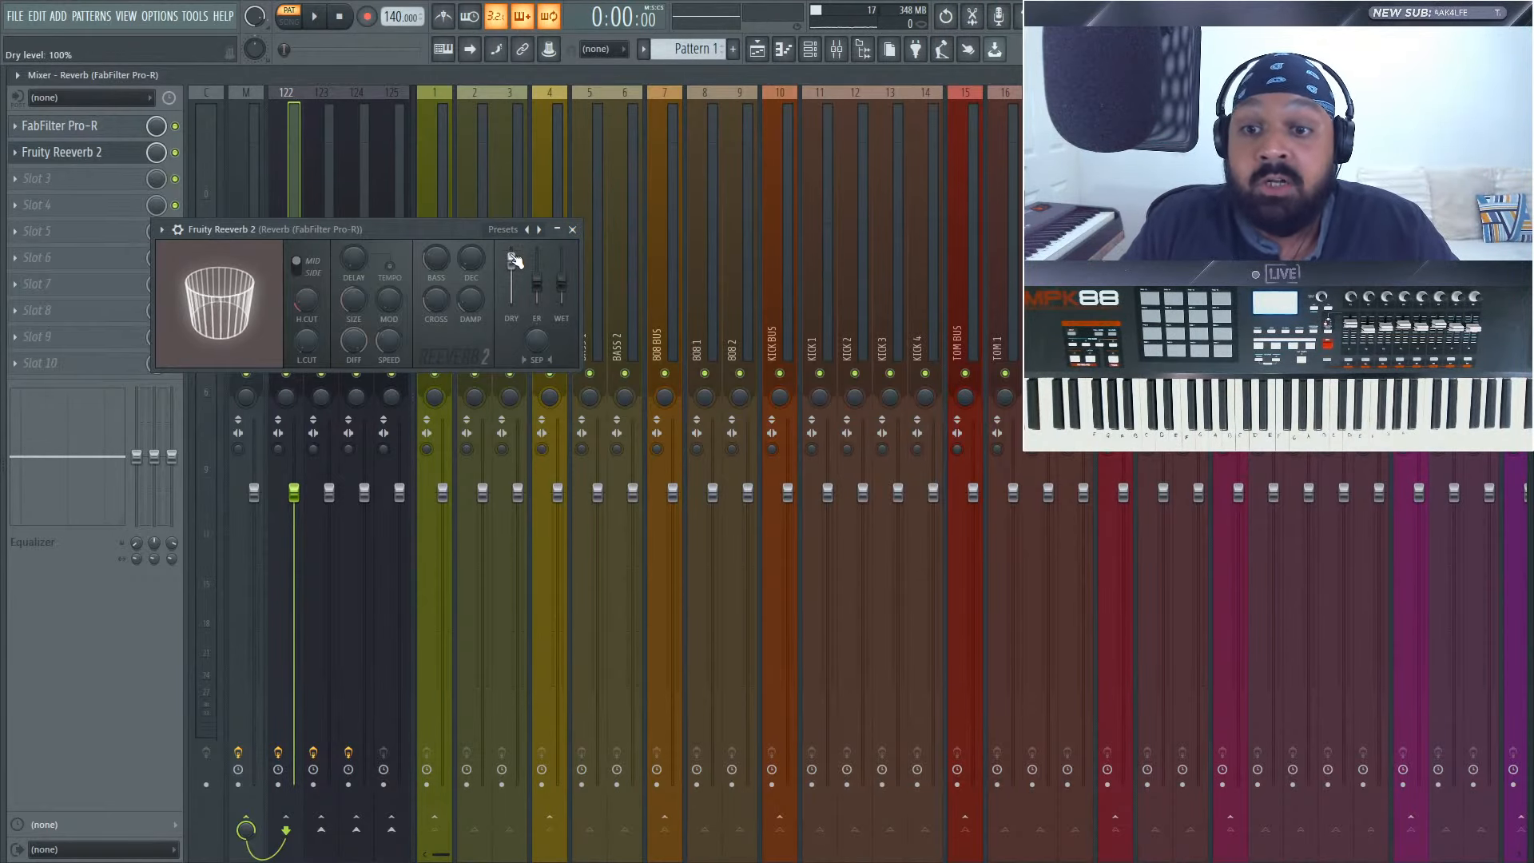
- Lower Fruity Reeverb 2's dry level fully, raise its wet level to maximum, and close the plugin window
left_click_drag(511, 260, 511, 300)
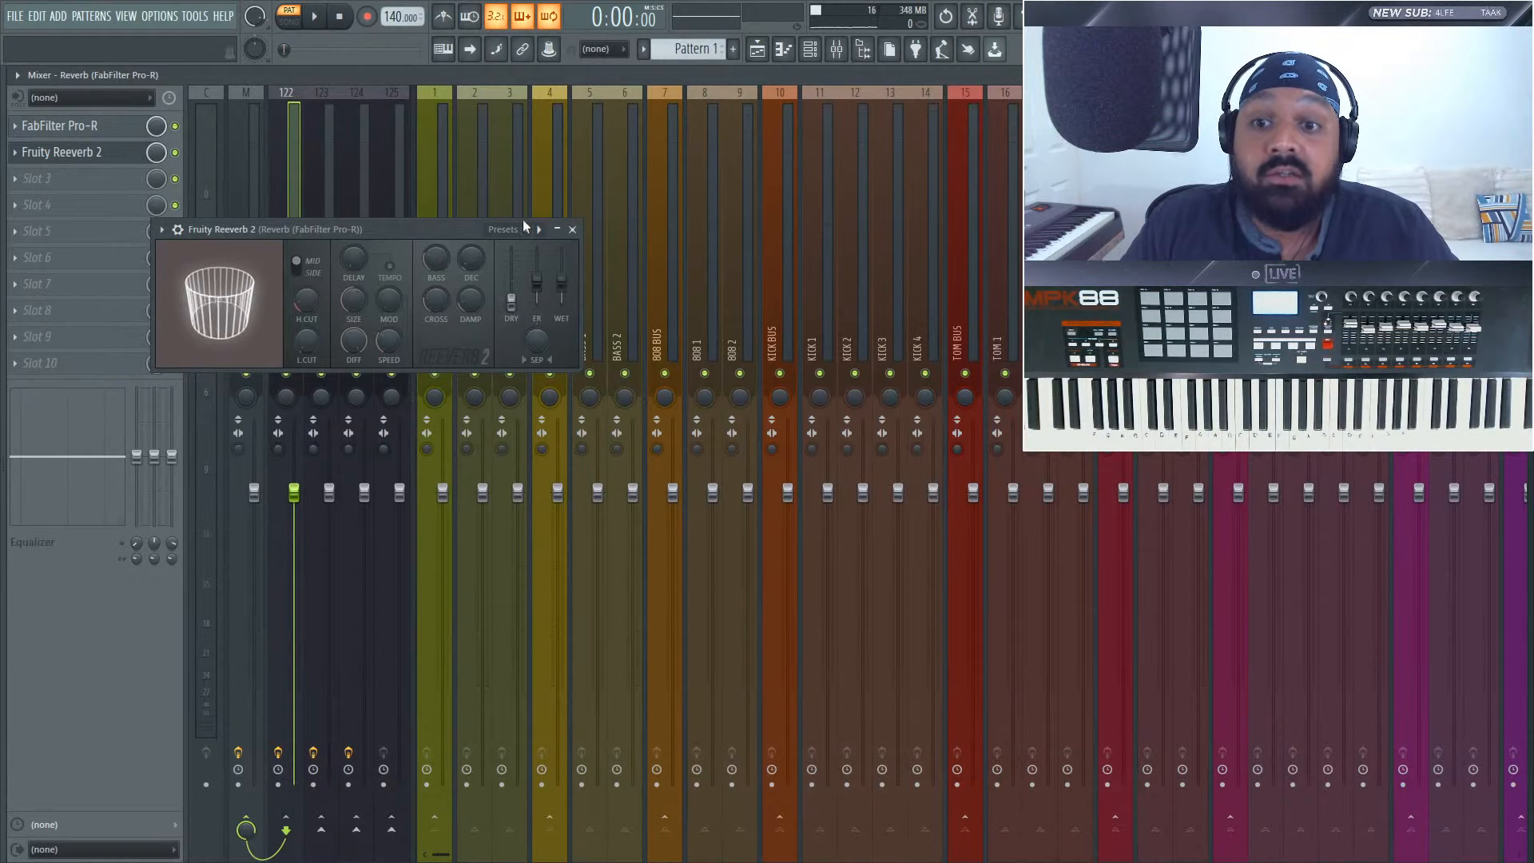
left_click_drag(562, 281, 561, 250)
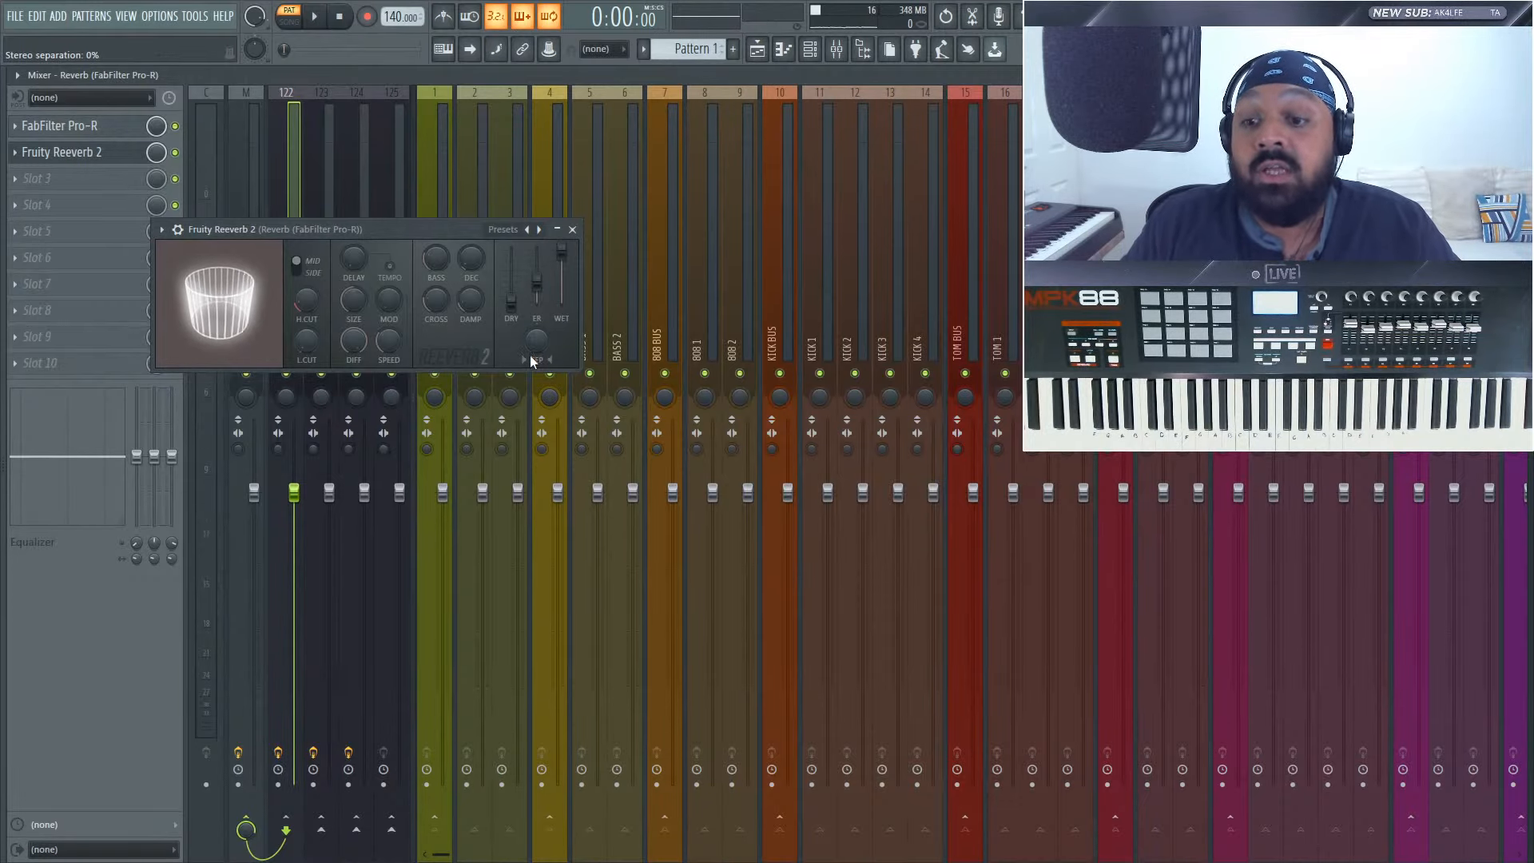
left_click_drag(524, 313, 525, 268)
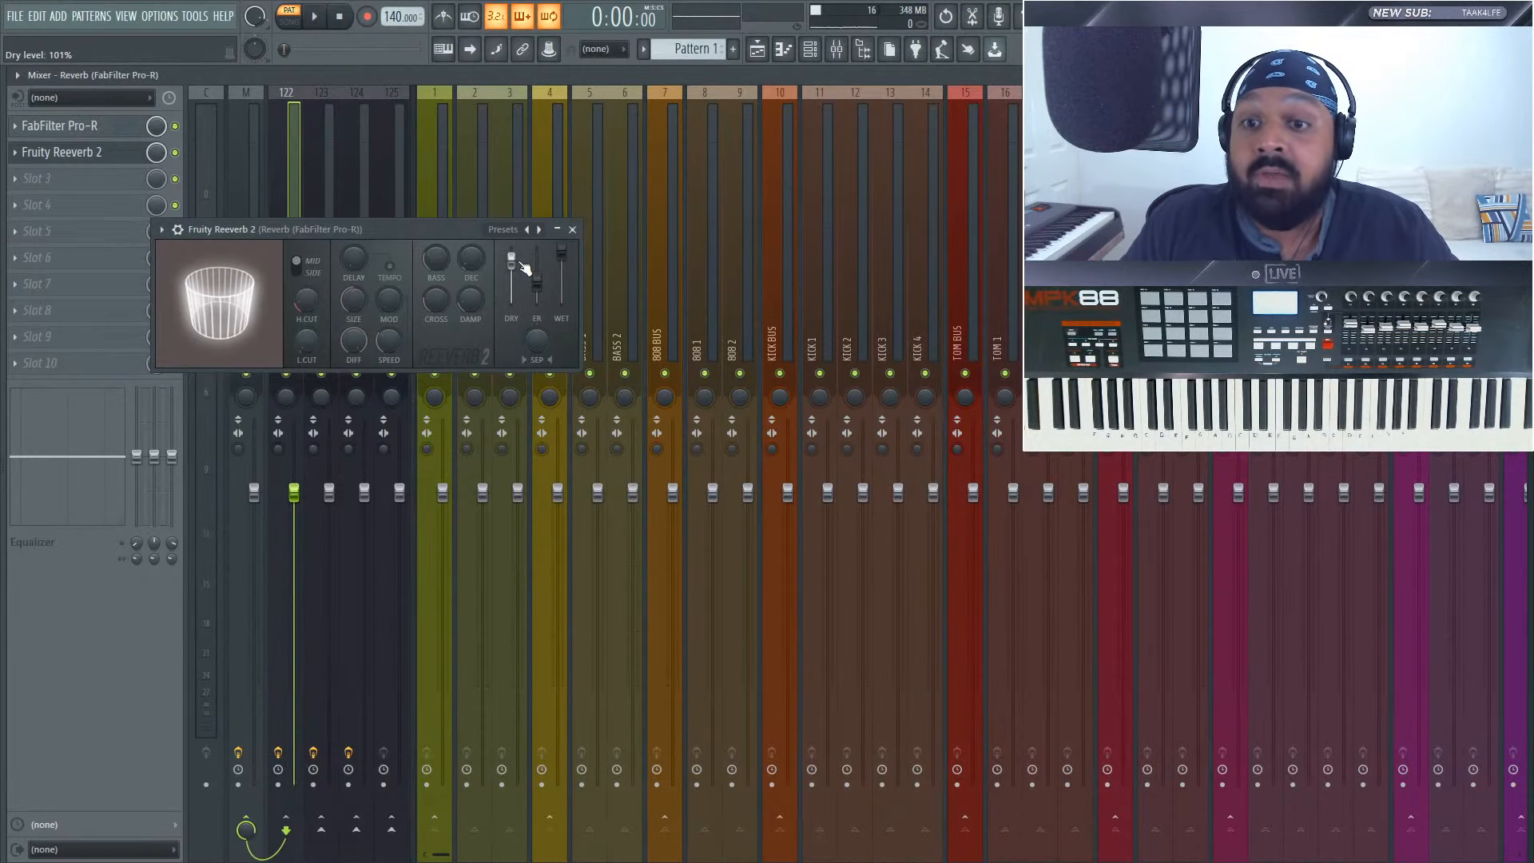
left_click_drag(524, 267, 524, 307)
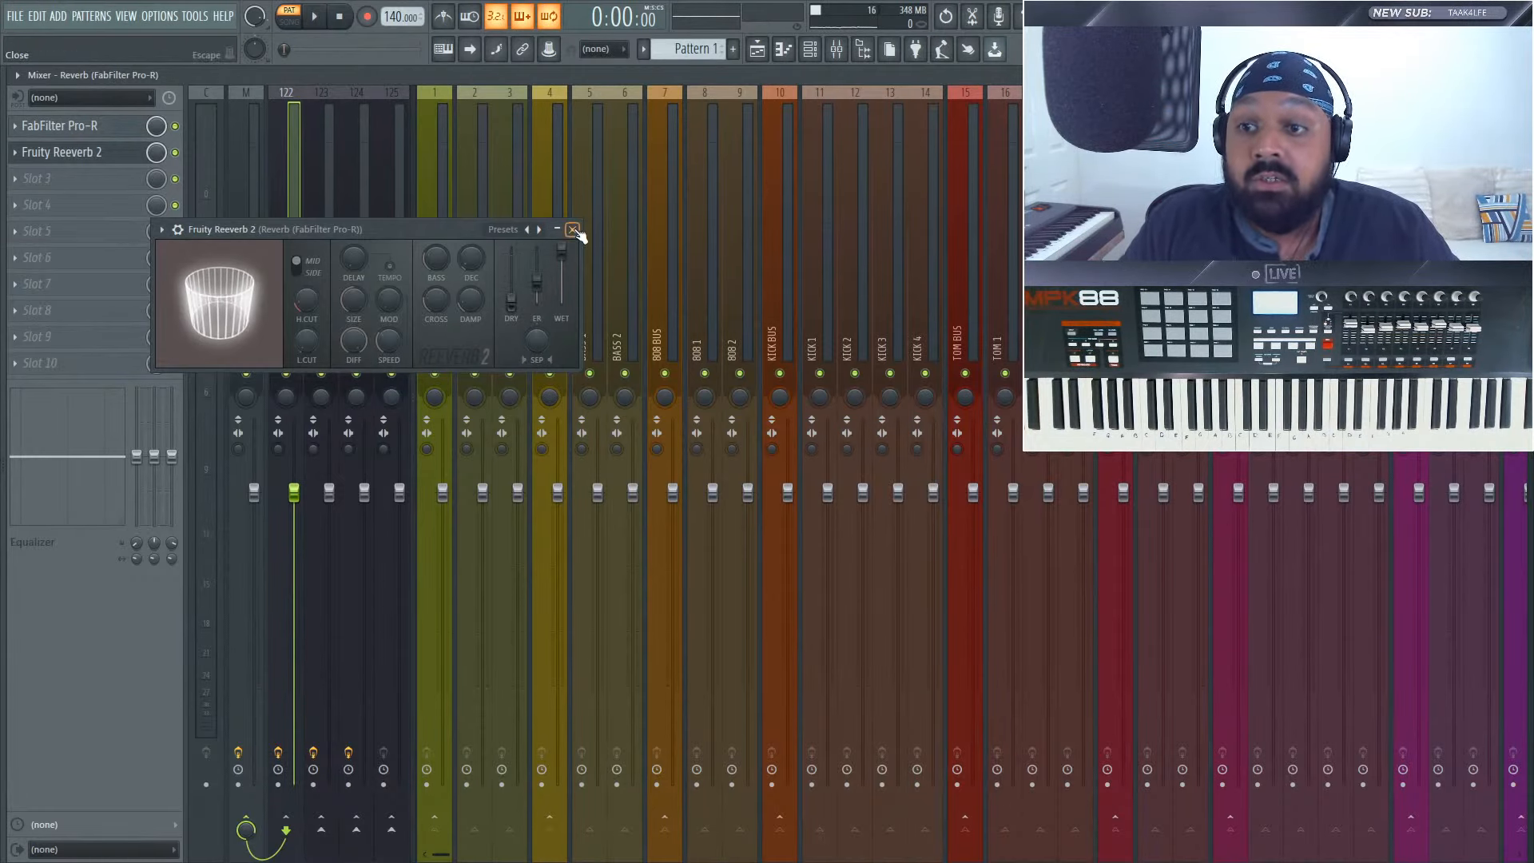
left_click(572, 229)
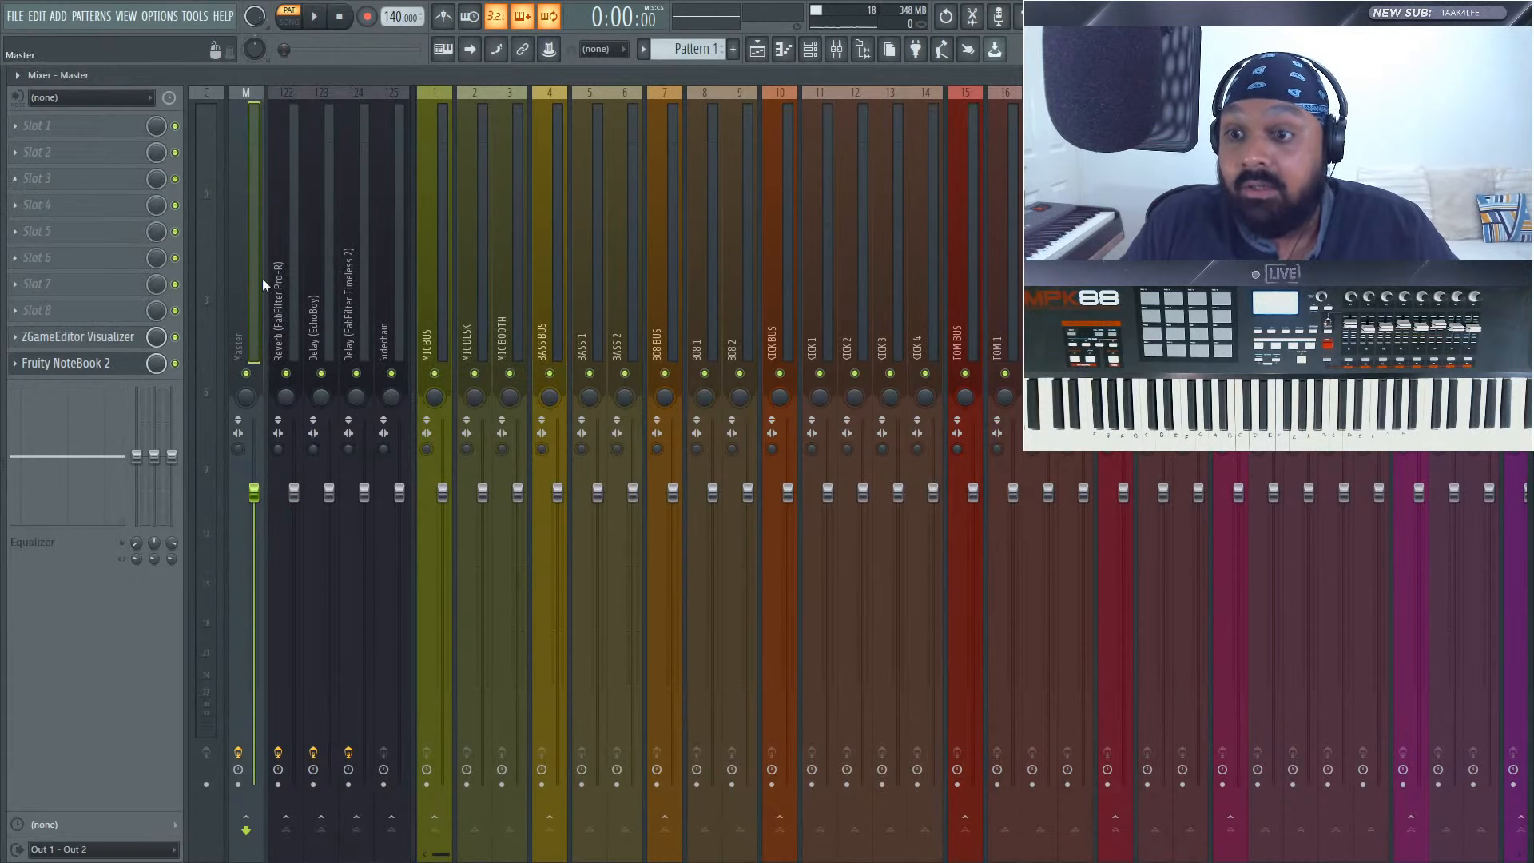
- Delete Fruity Reeverb 2 from slot 2 of the reverb track and confirm its removal
left_click(279, 287)
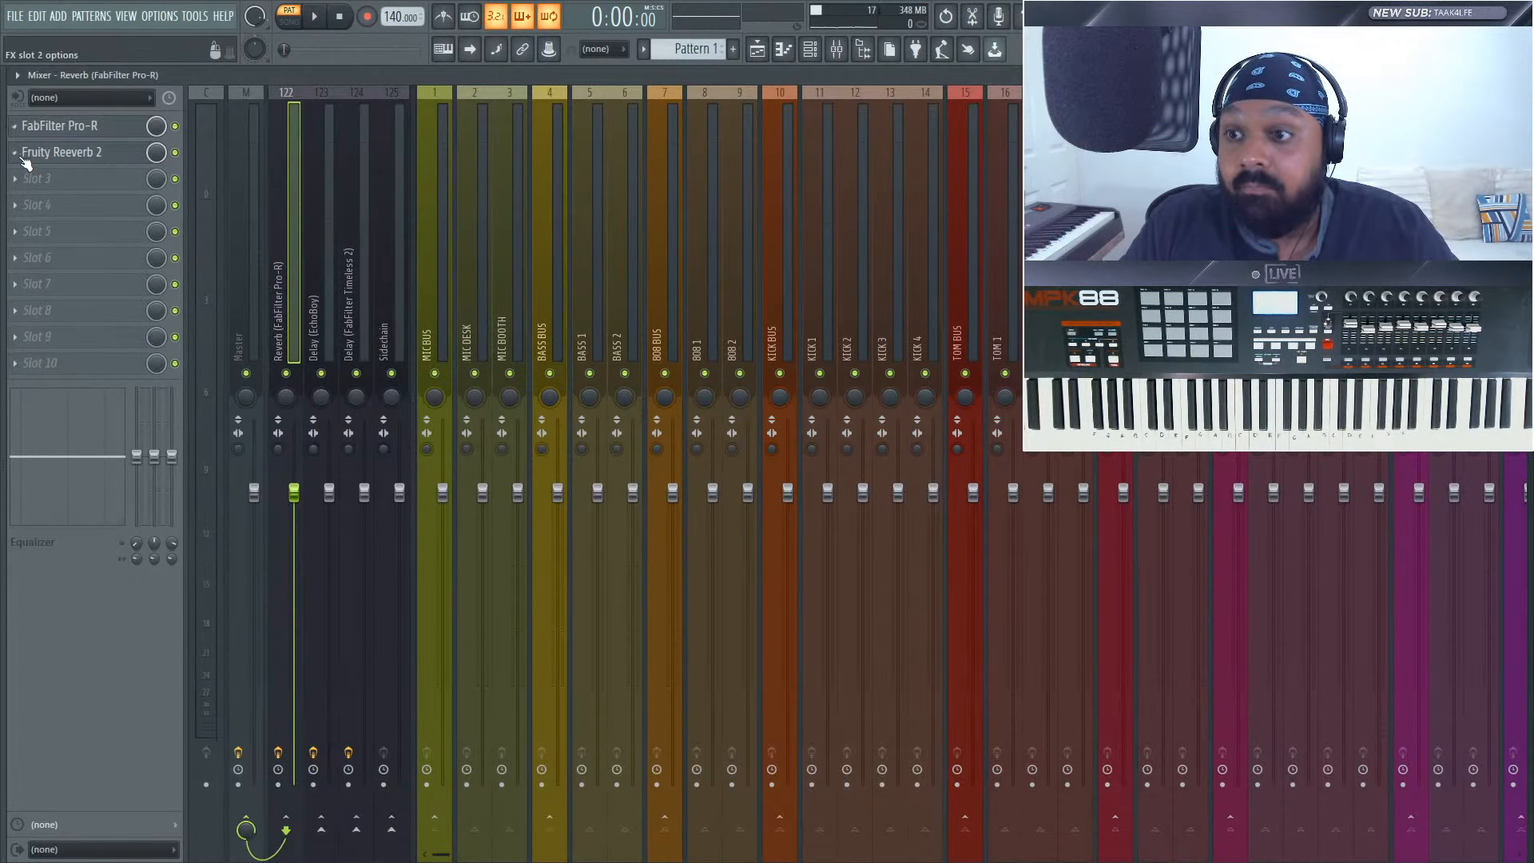
left_click(19, 154)
left_click(19, 154)
left_click(32, 194)
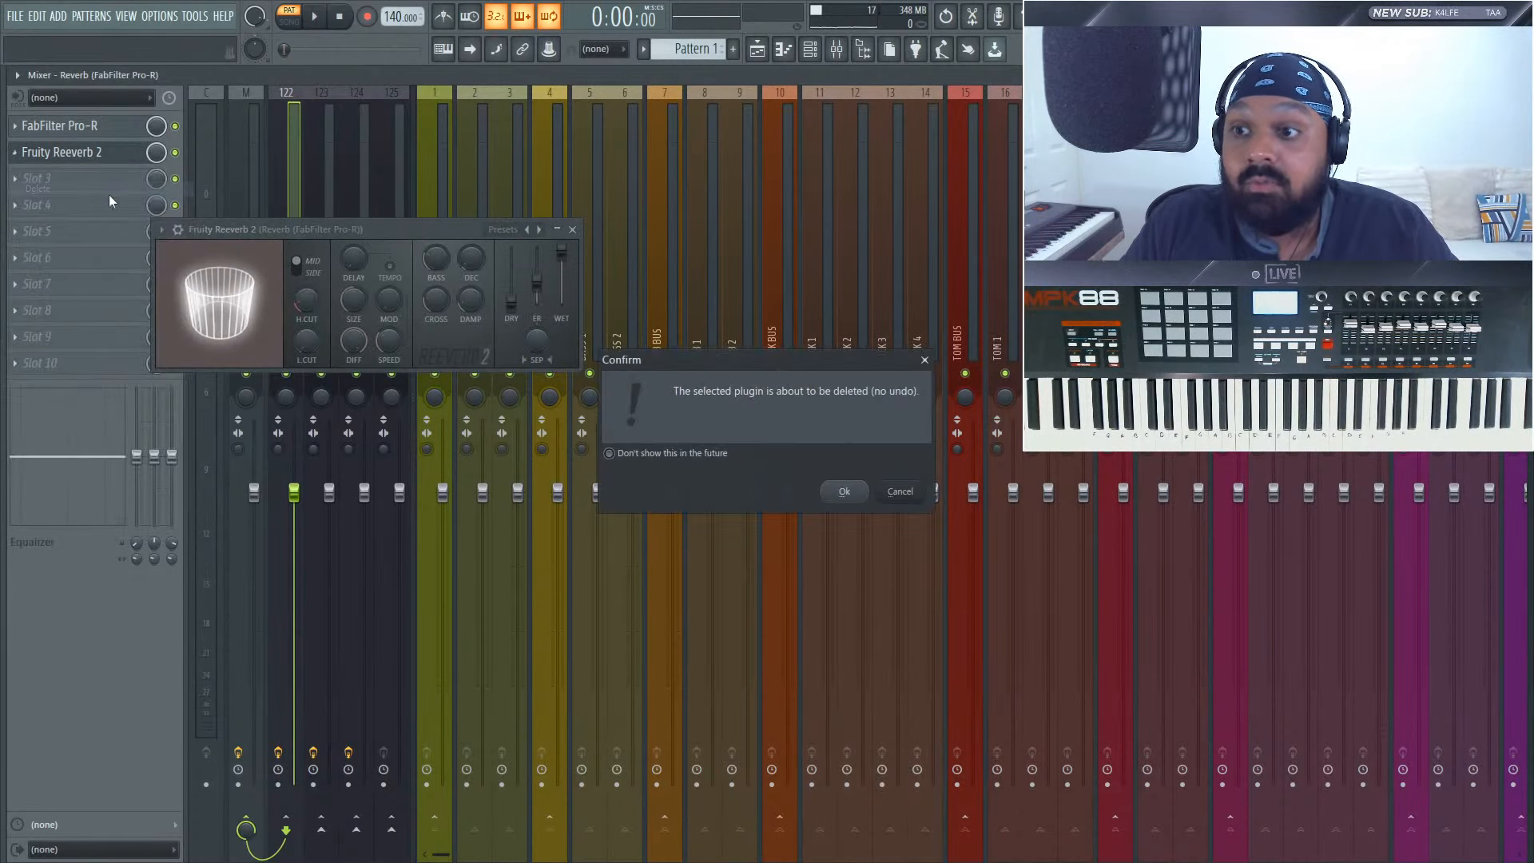
left_click(841, 490)
- Check the effects and routing of the EchoBoy delay, Timeless 2 delay and sidechain tracks
left_click(314, 246)
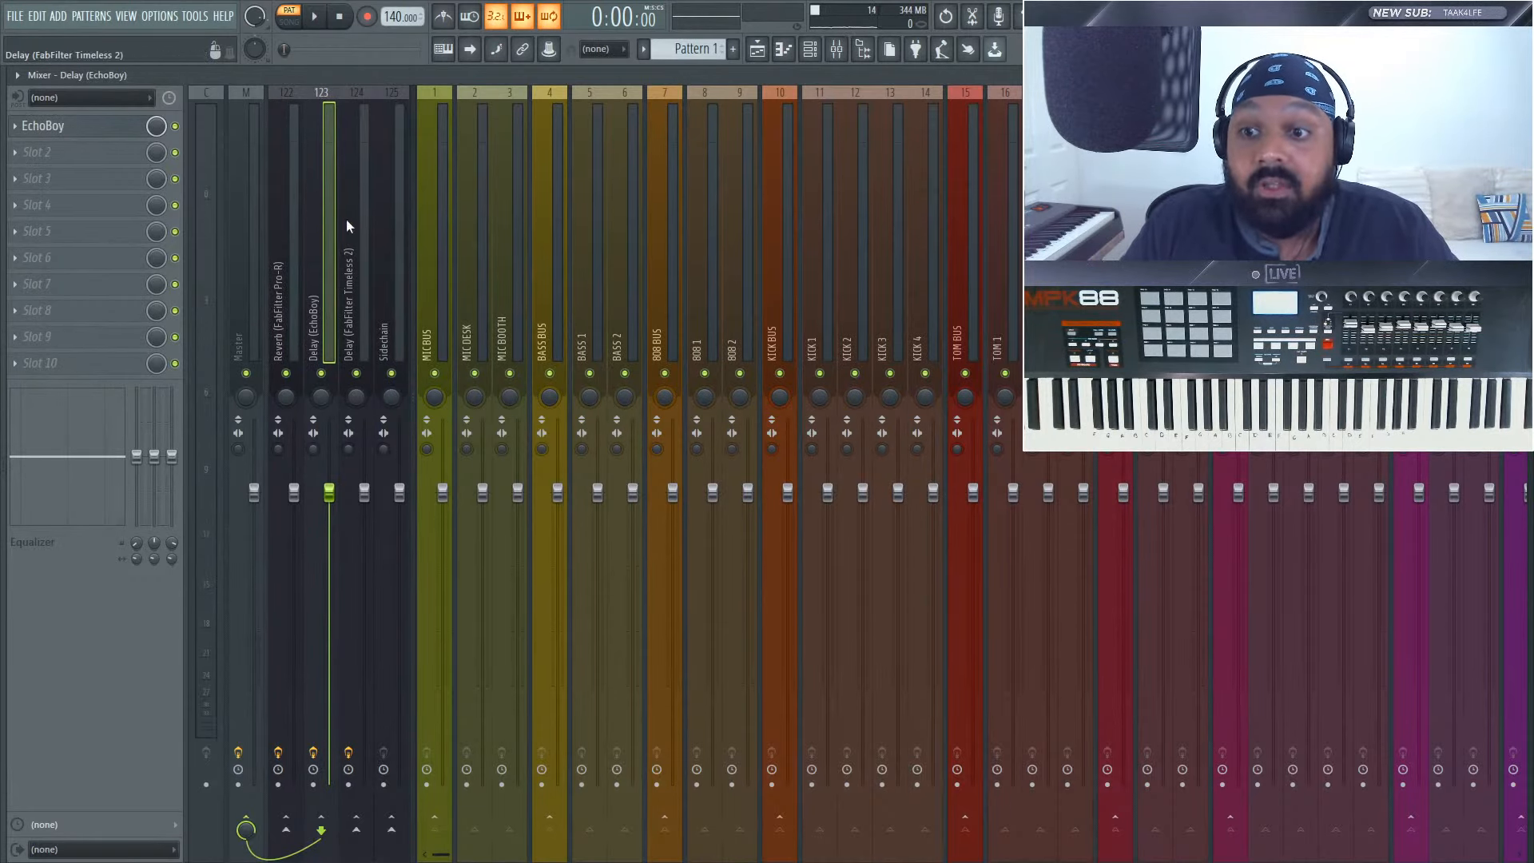
left_click(347, 225)
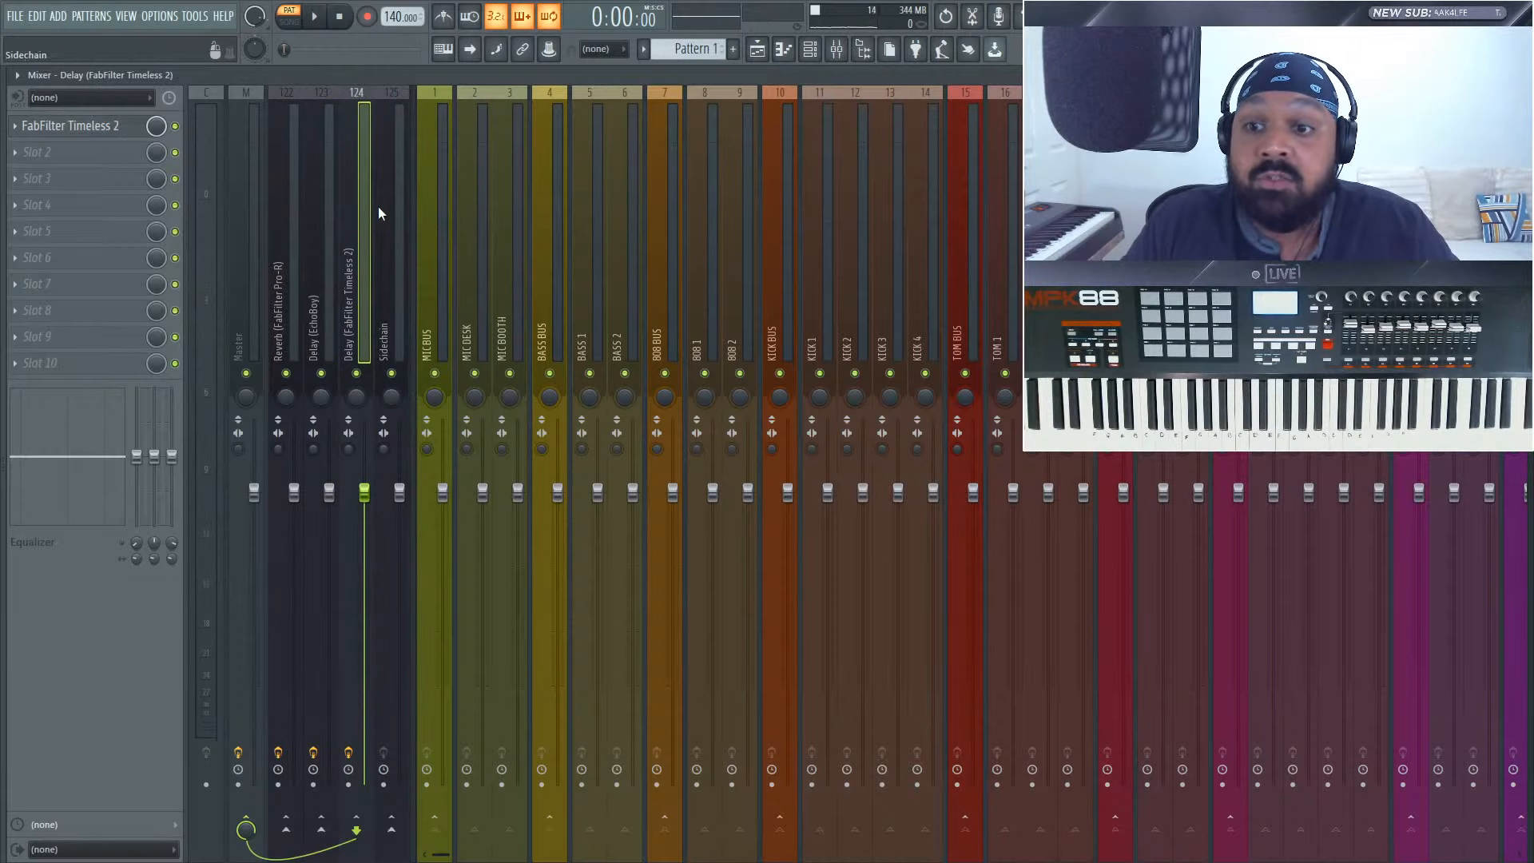
left_click(379, 211)
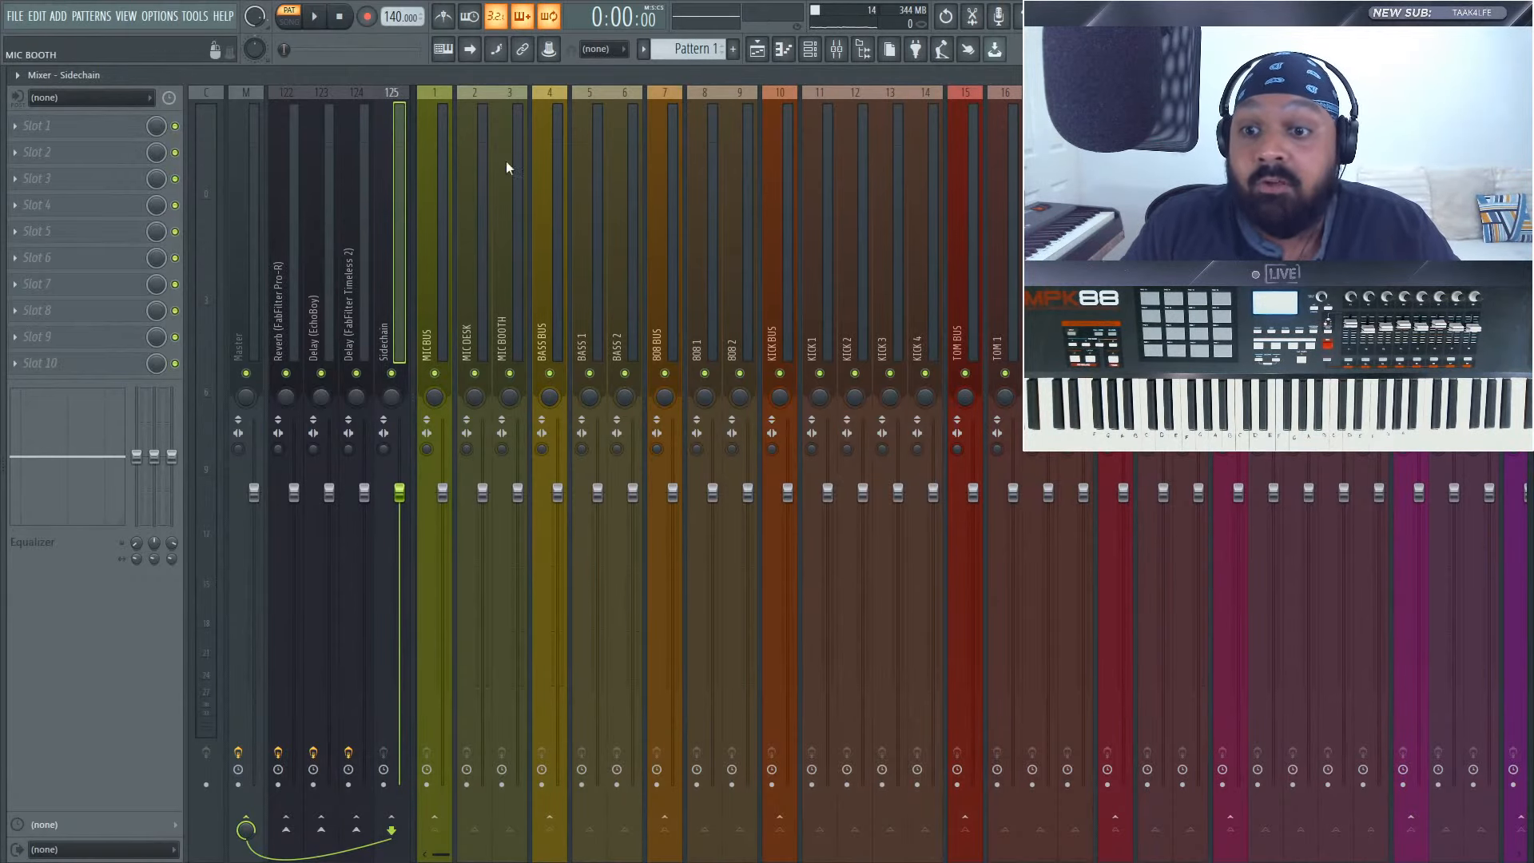
- Select the MIC BUS track and survey the colour-coded bus groups across the whole mixer
left_click(443, 212)
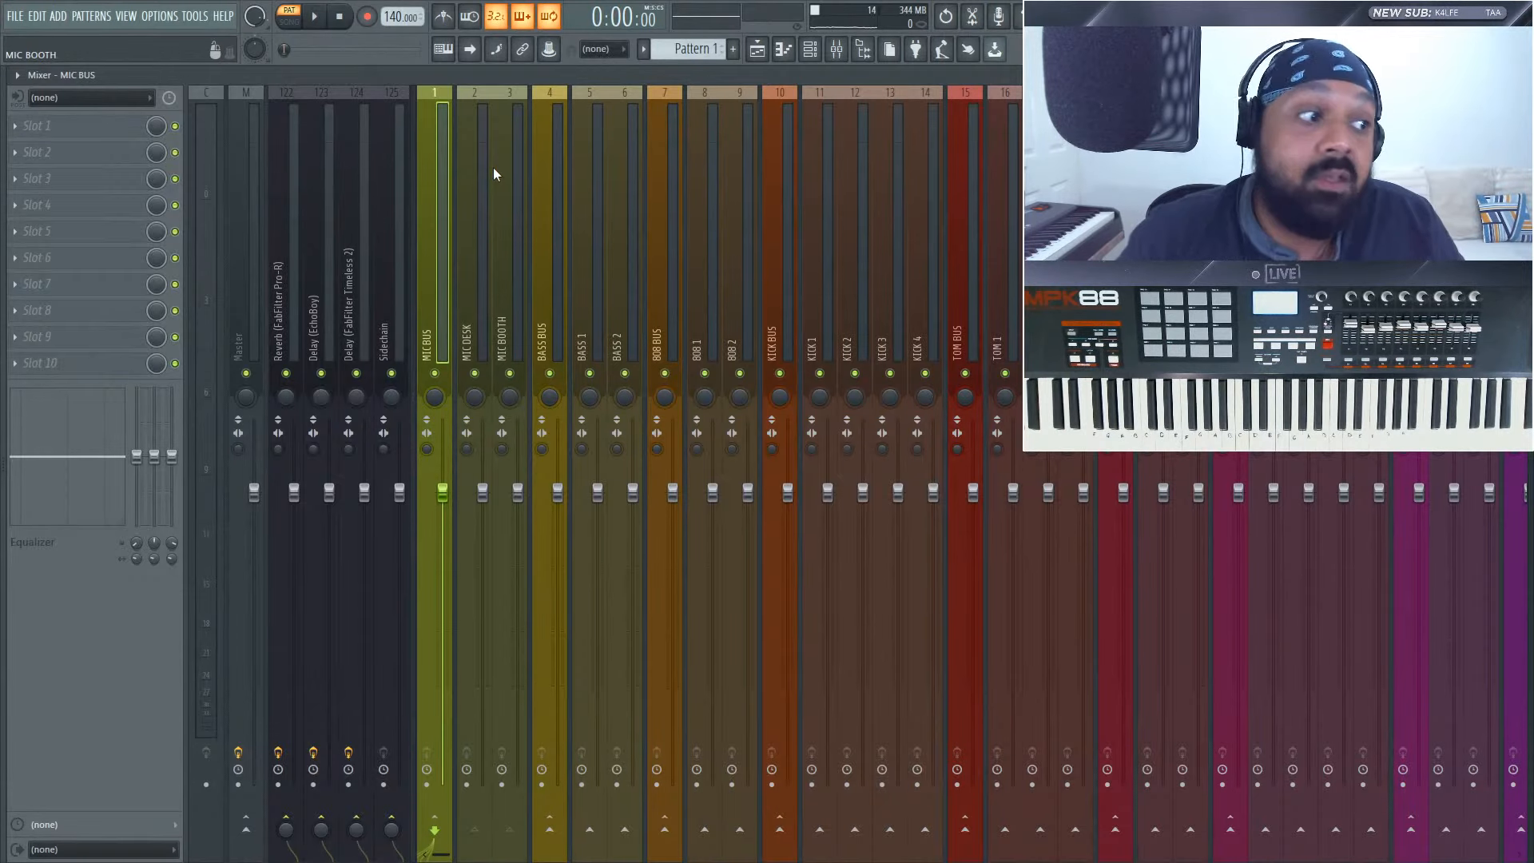
scroll(570, 235, "down", 7)
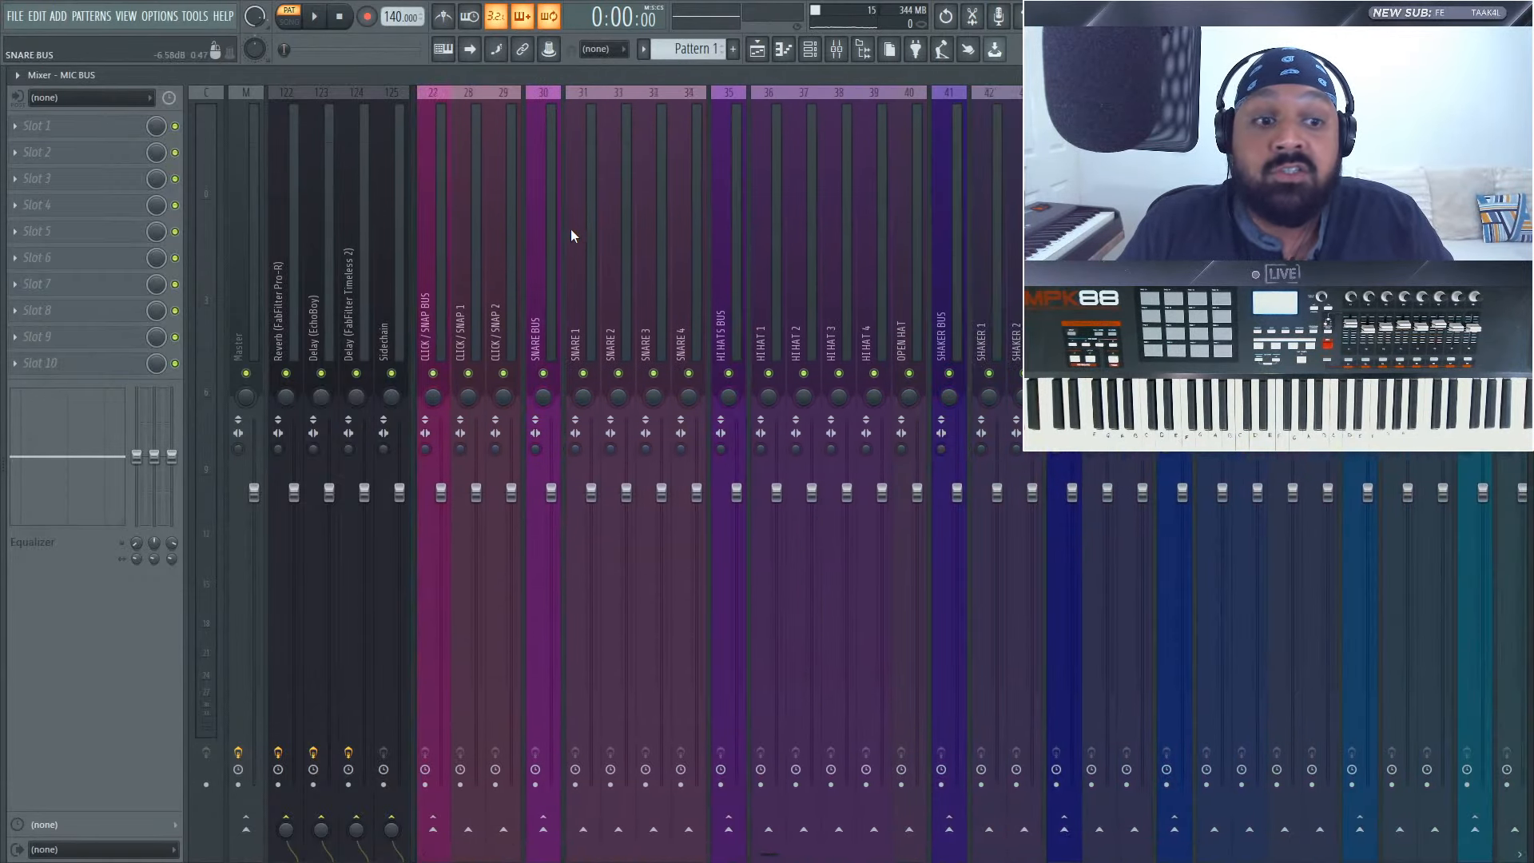
scroll(570, 233, "down", 8)
scroll(569, 228, "left", 15)
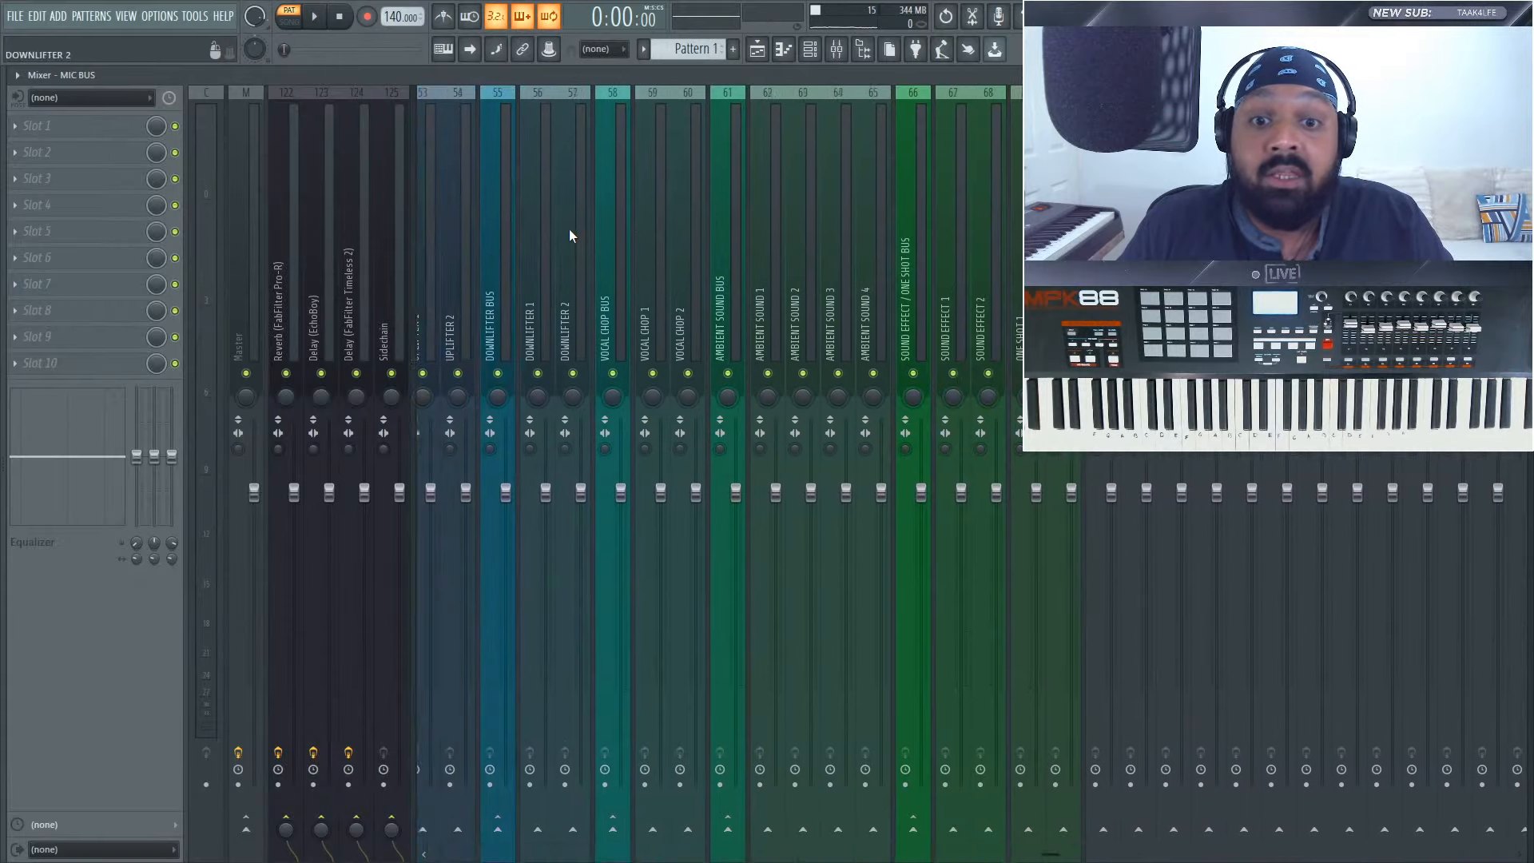
scroll(569, 229, "left", 10)
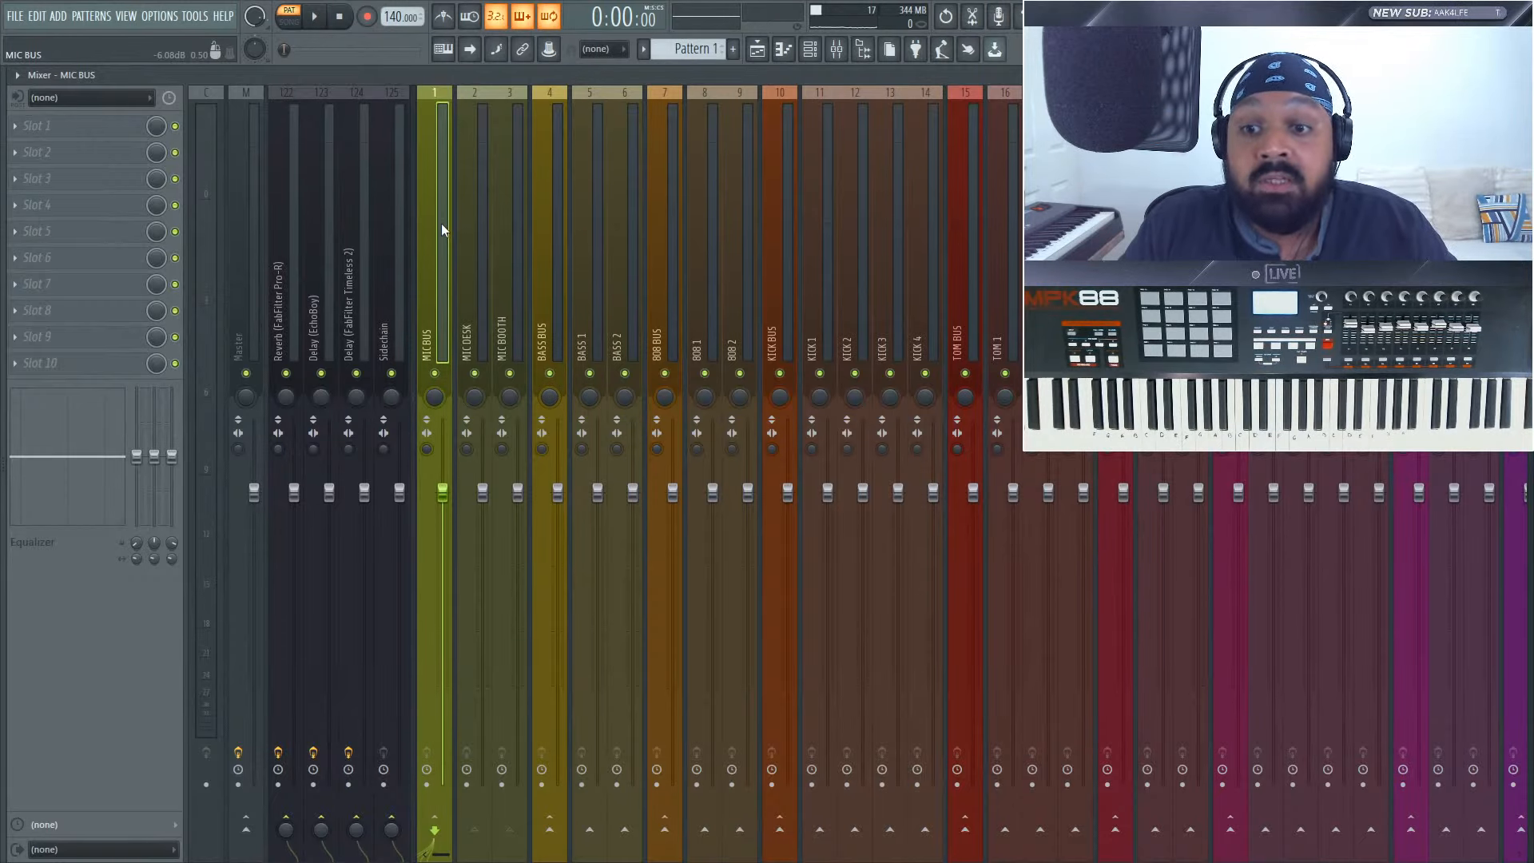
- Inspect how the MIC DESK and MIC BOOTH tracks are routed into the mic bus
left_click(482, 238)
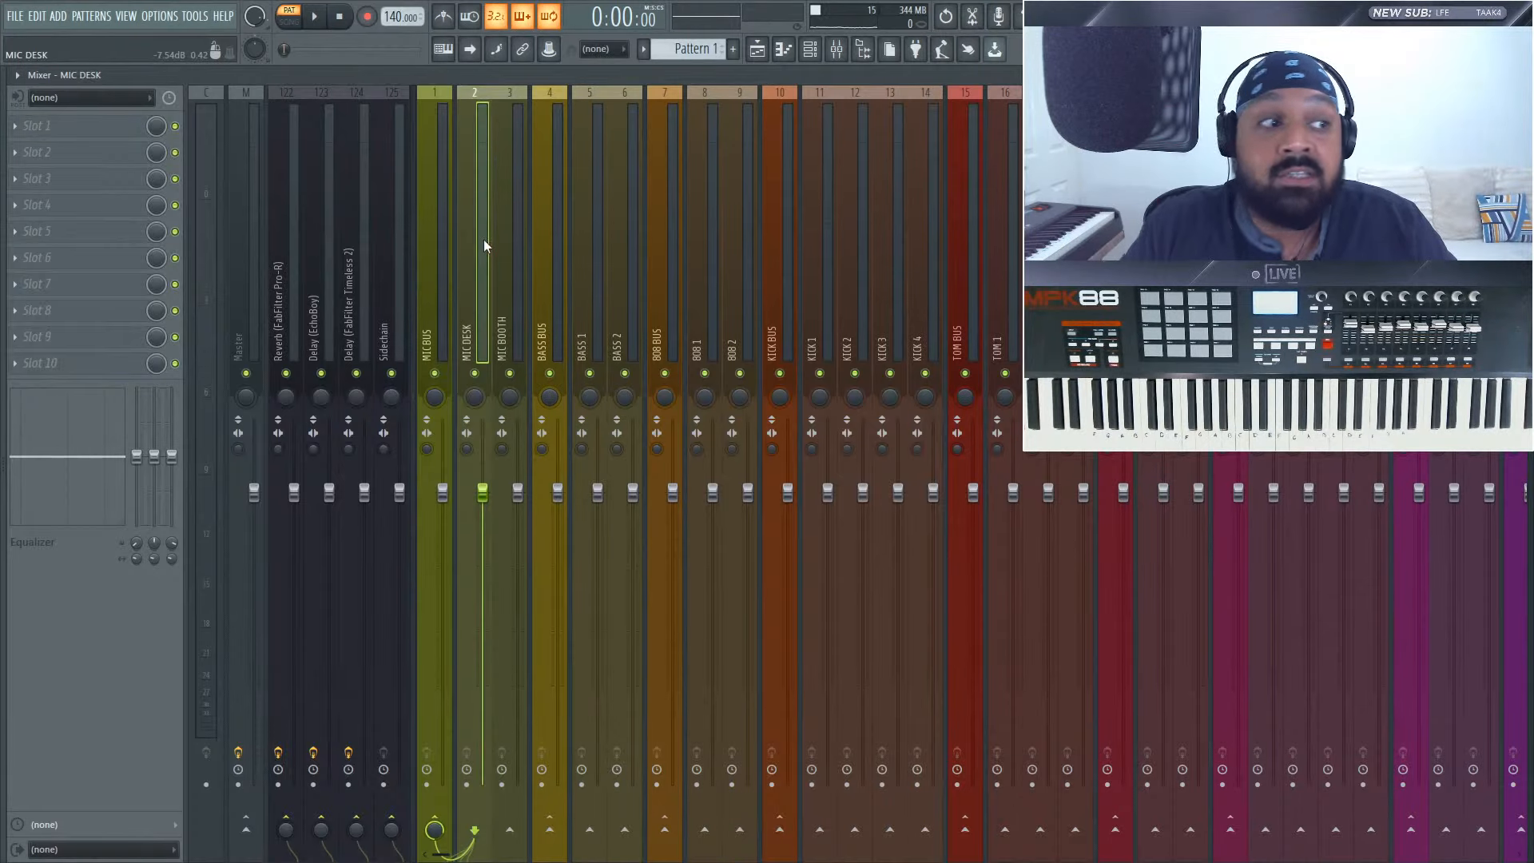
left_click(540, 279)
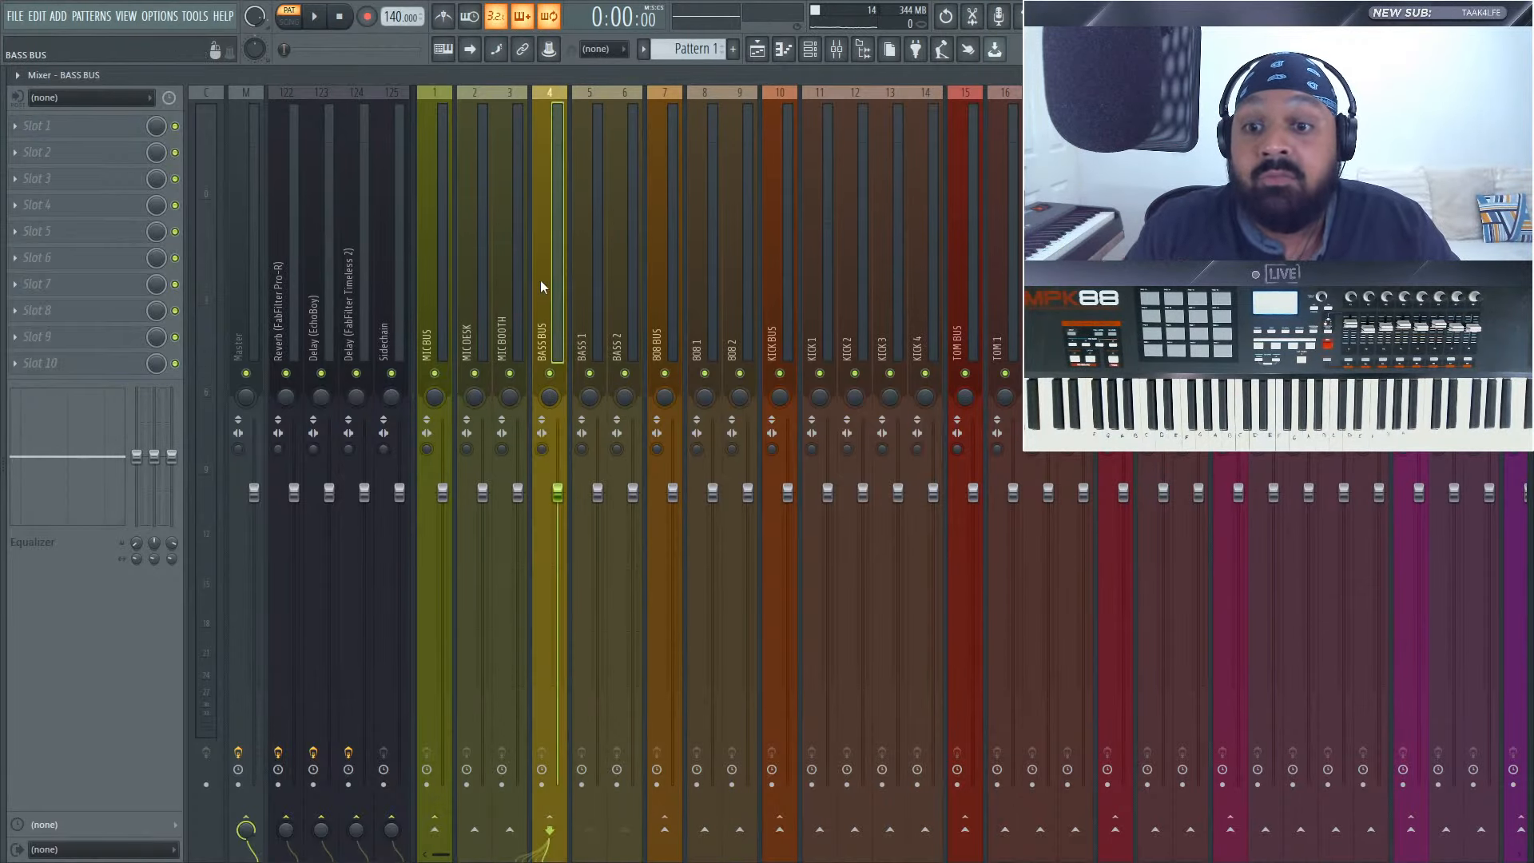
left_click(515, 281)
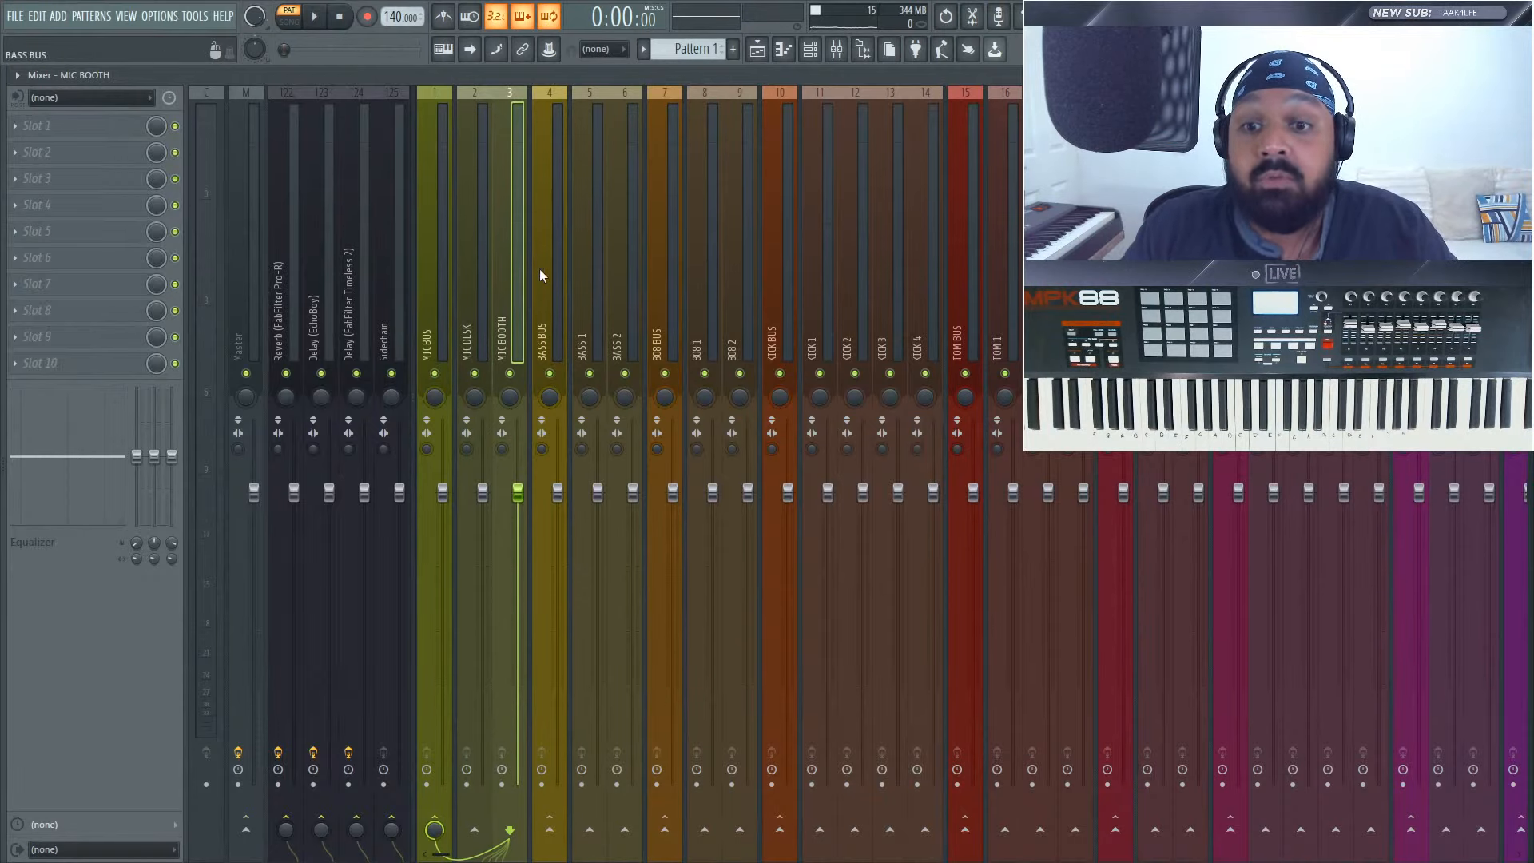
- Inspect the BASS BUS routing and how BASS 1 and BASS 2 feed into it
left_click(540, 268)
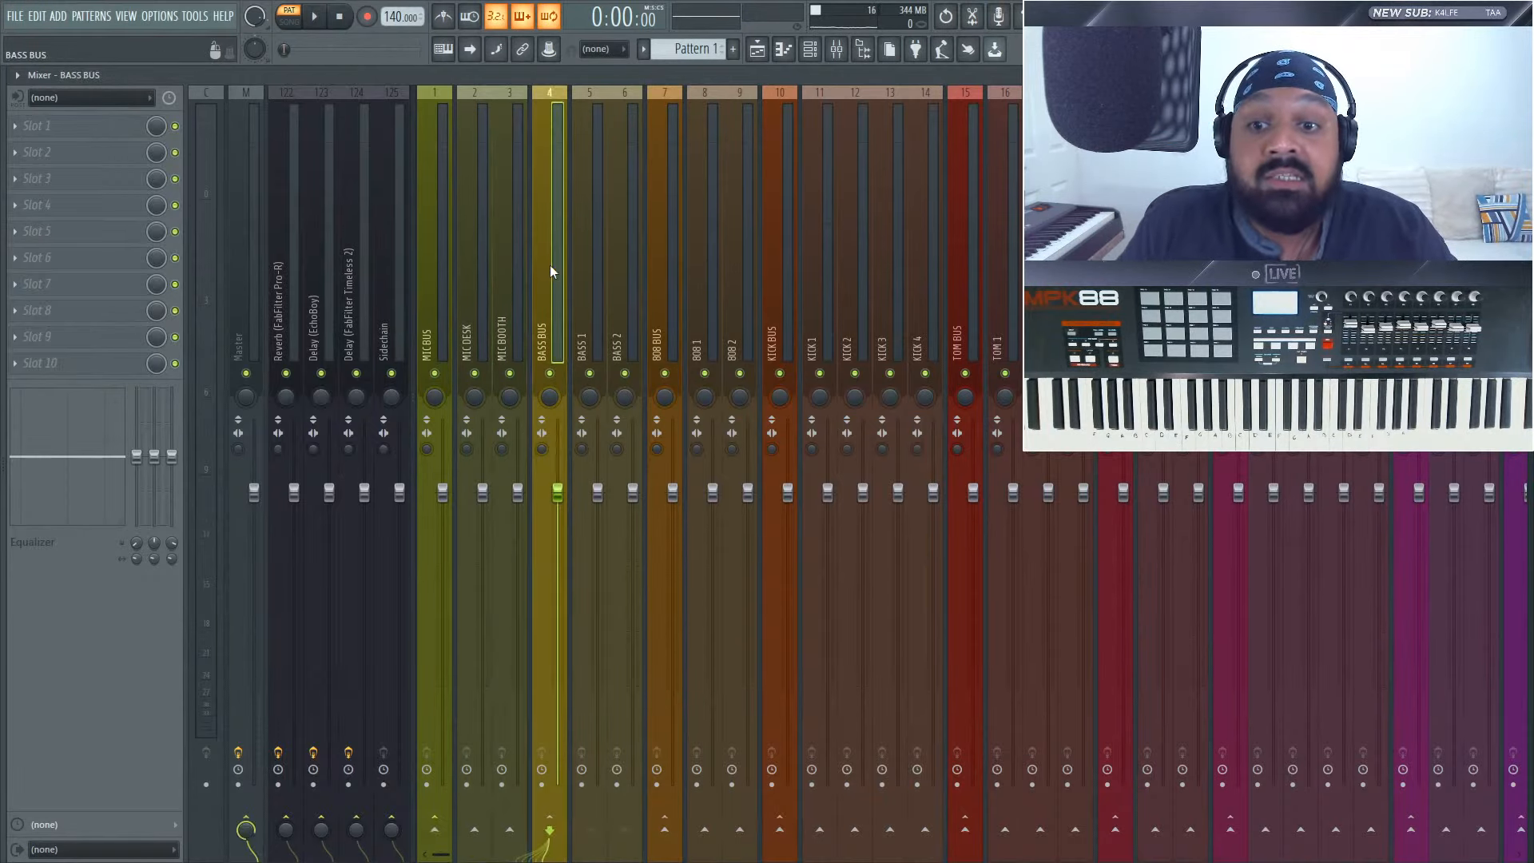
left_click(620, 260)
left_click(591, 261)
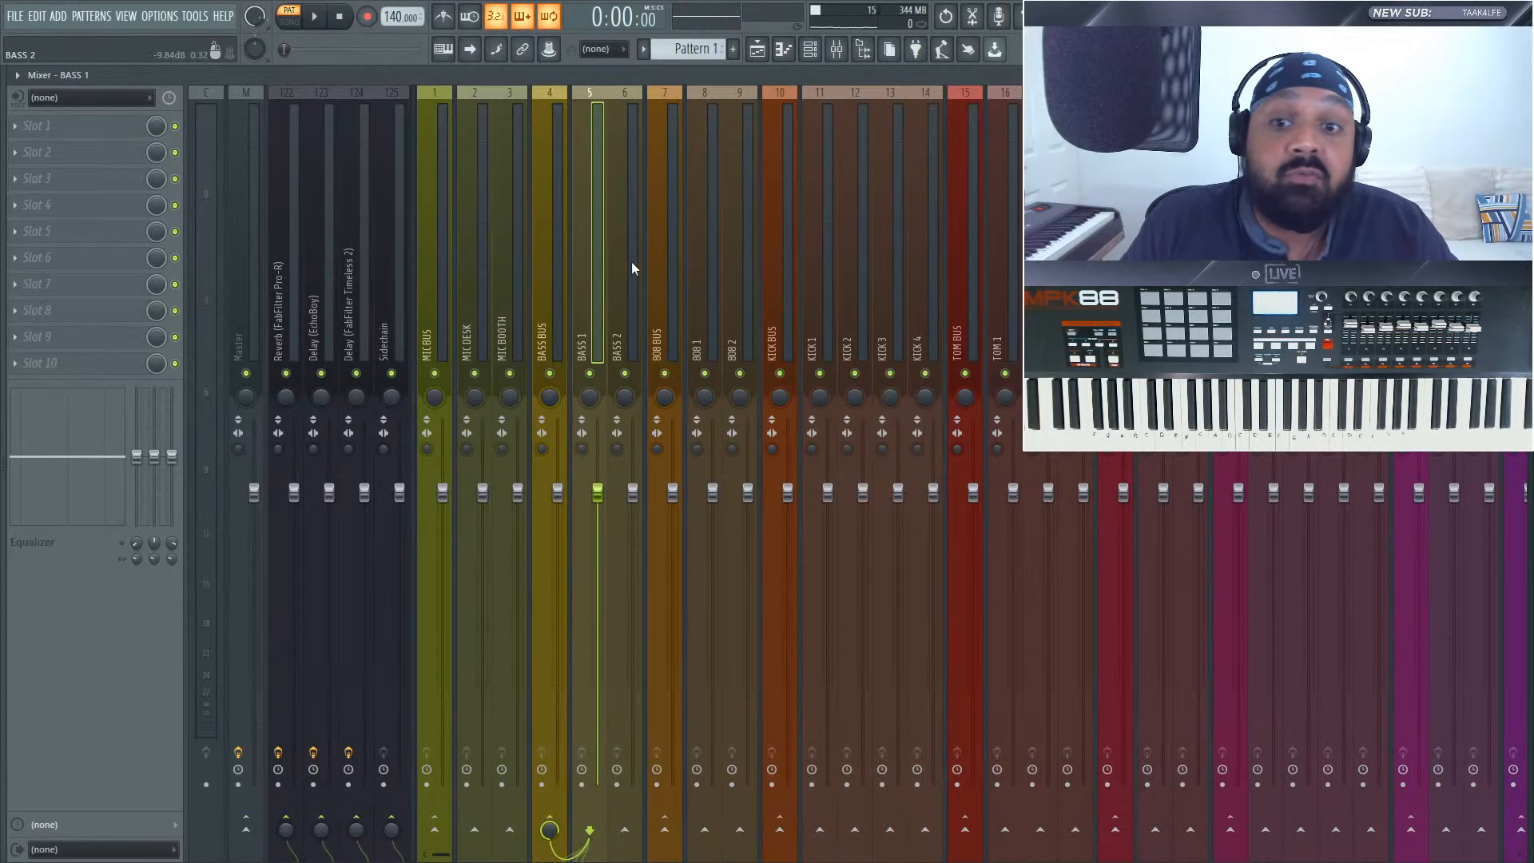
left_click(626, 268)
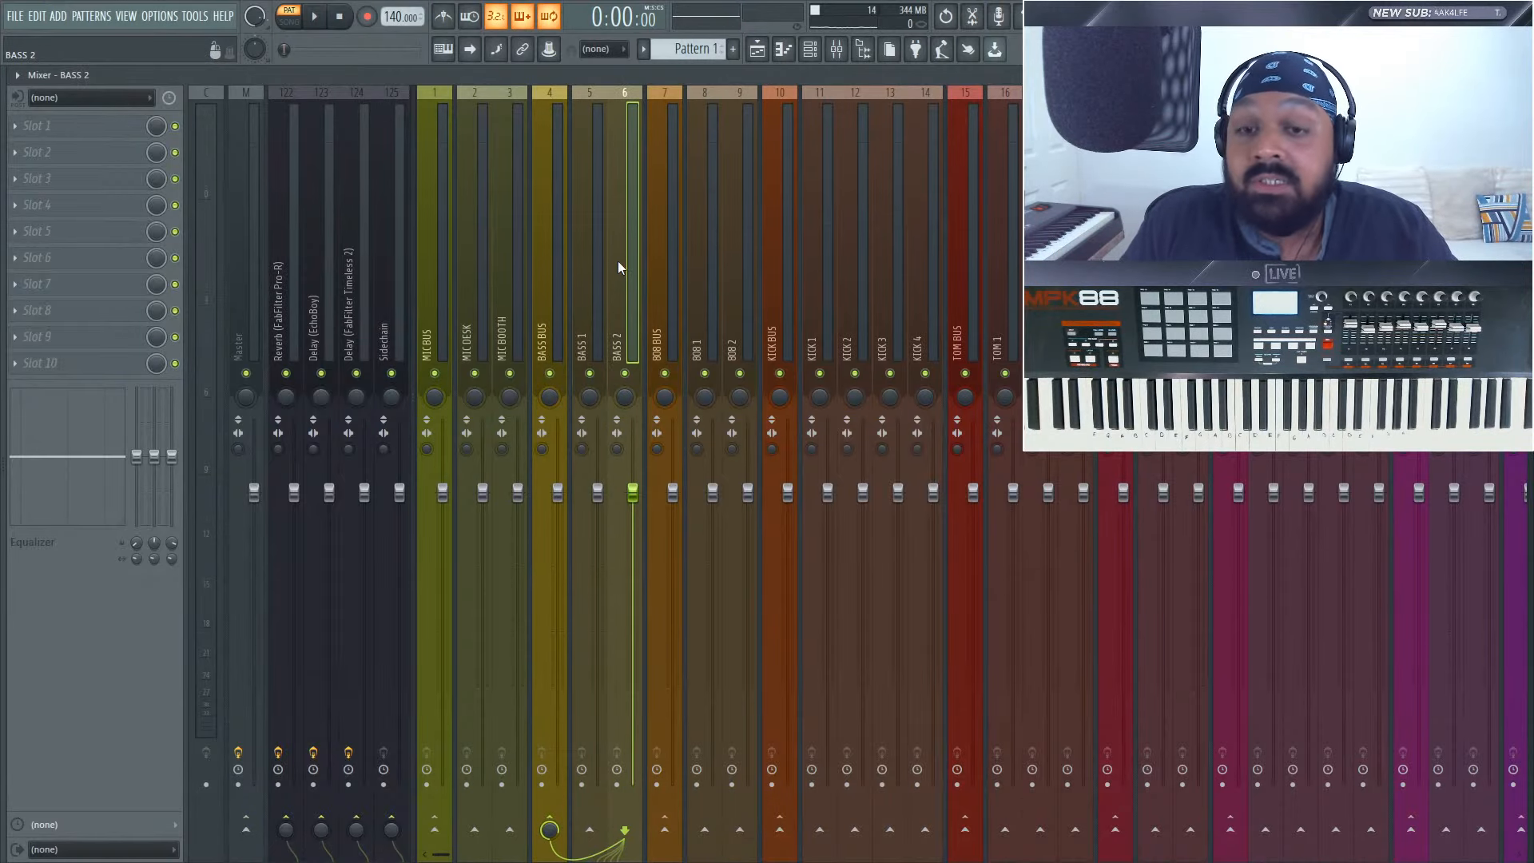
left_click(595, 274)
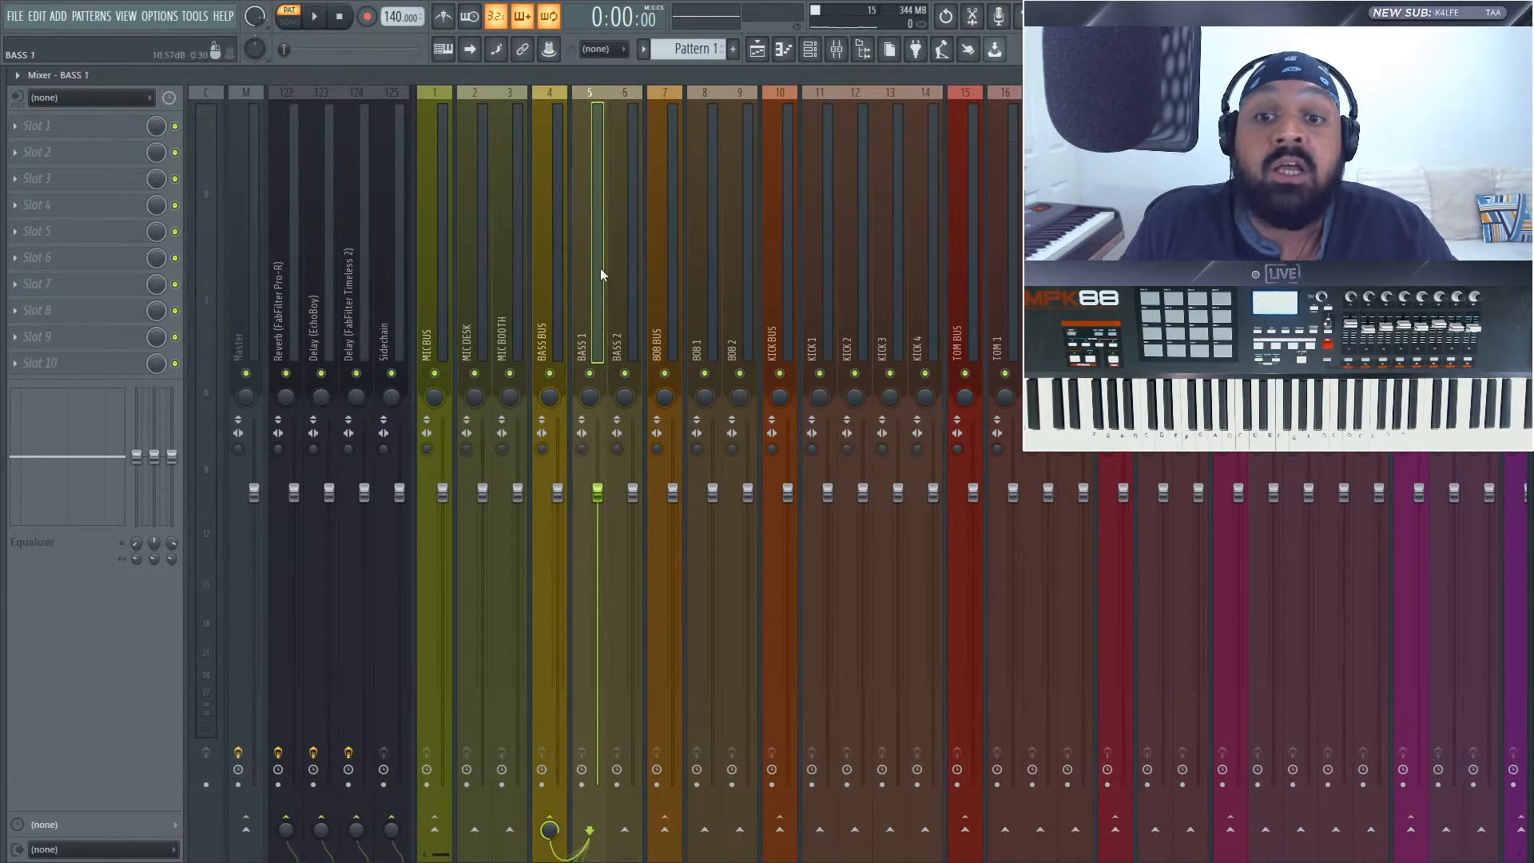
left_click(613, 274)
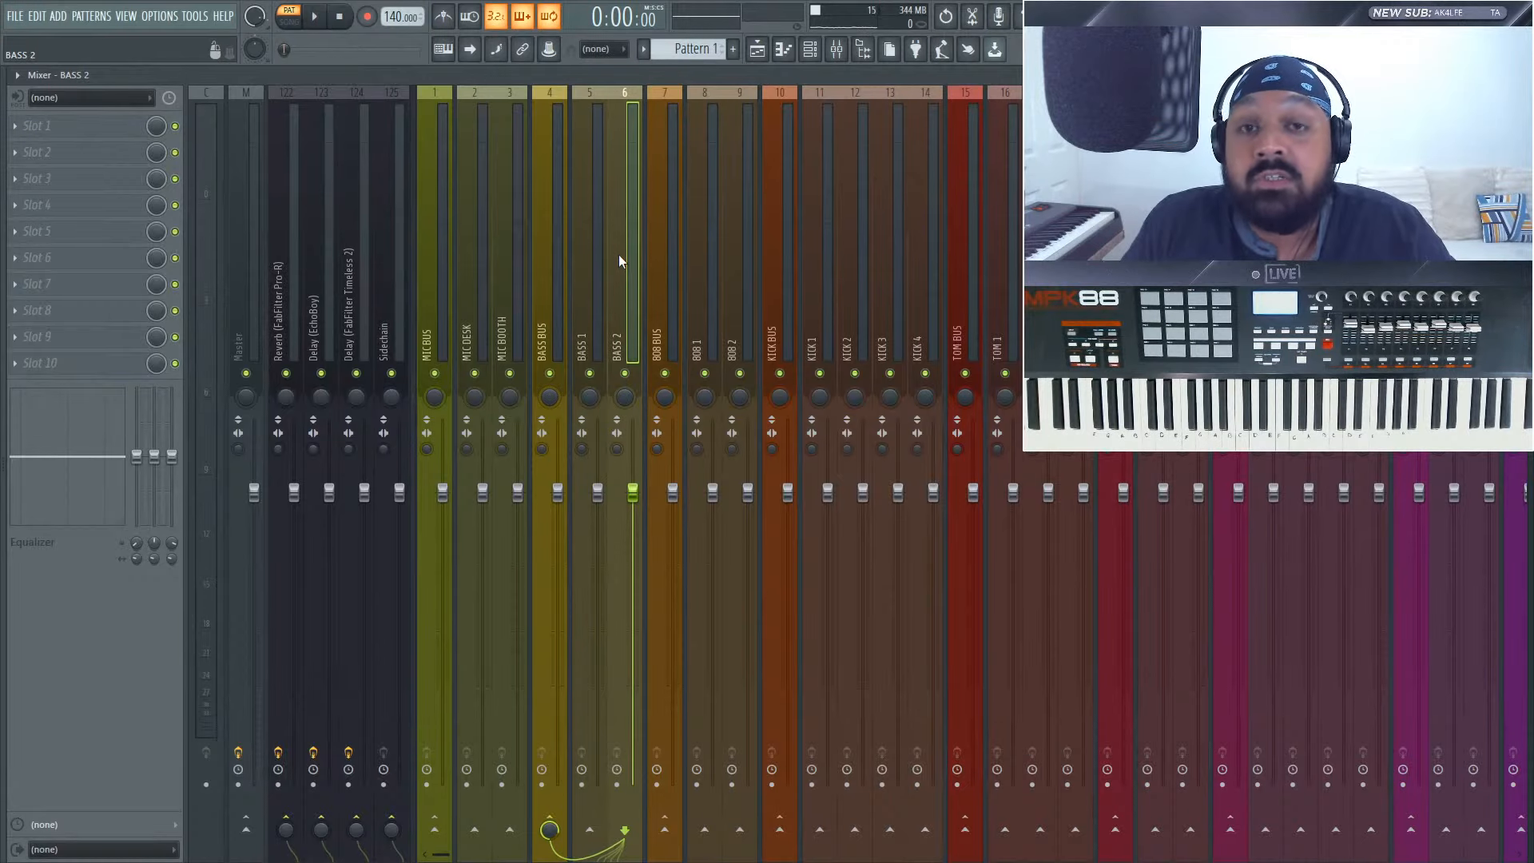
- Inspect the 808 BUS and the routing of its 808 1 and 808 2 tracks
left_click(645, 214)
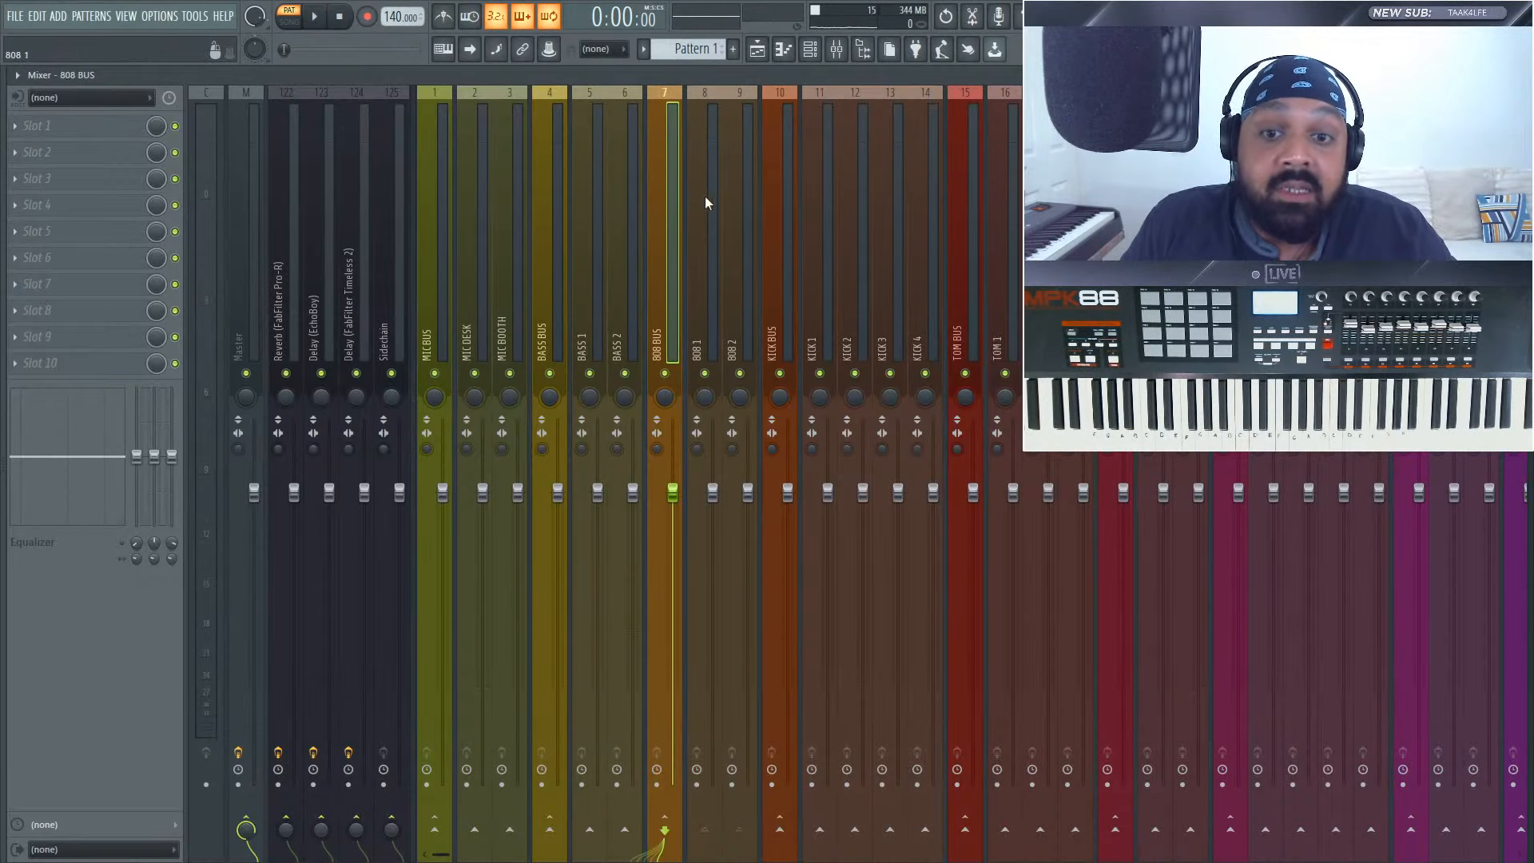
left_click(705, 195)
left_click(733, 195)
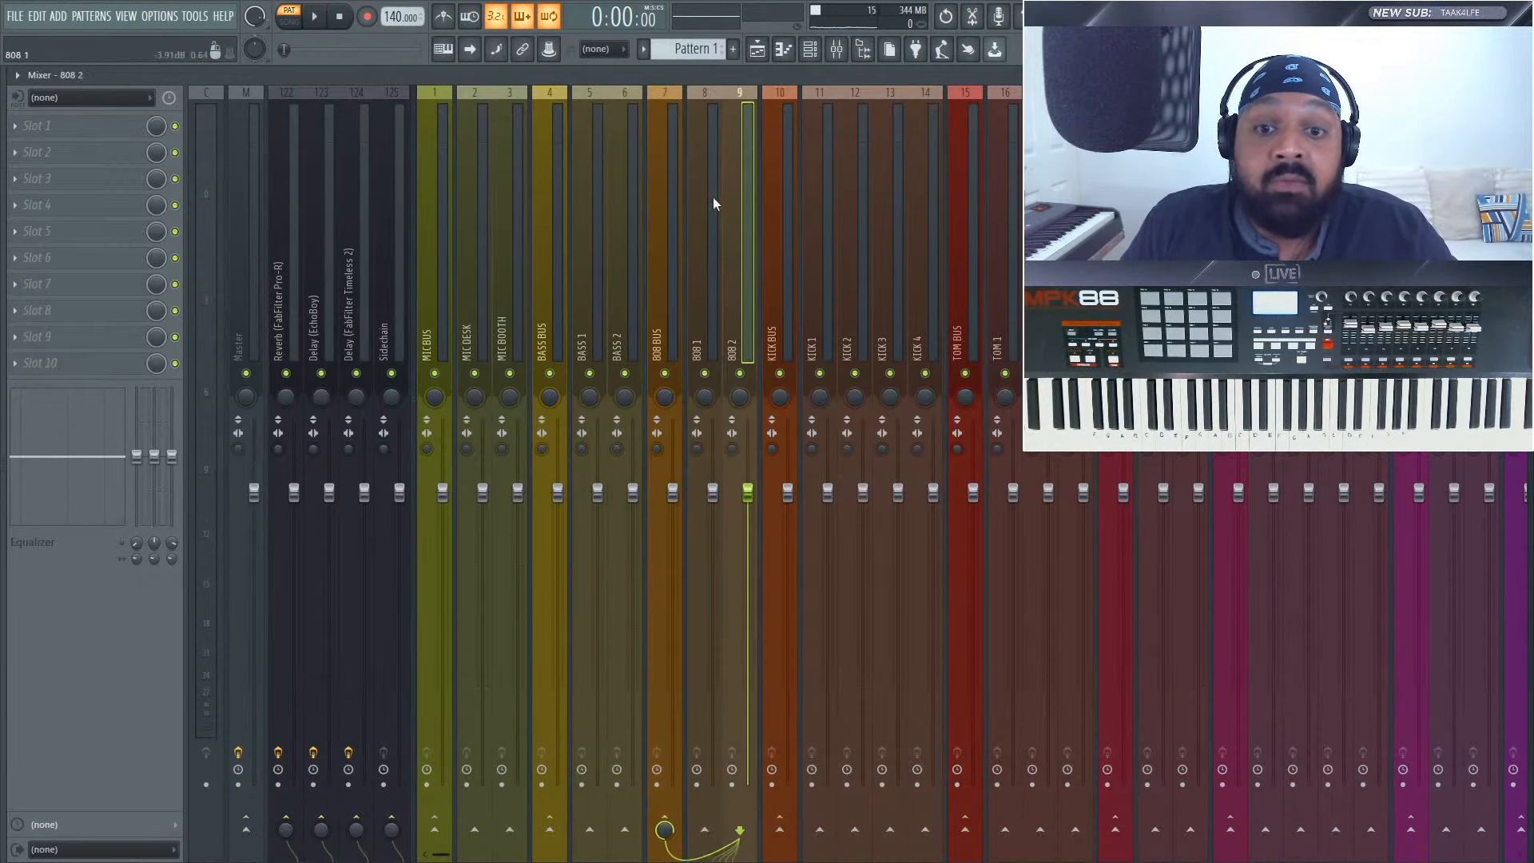
- Inspect the KICK BUS and the routing of its tracks from KICK 1 through KICK 4
left_click(775, 204)
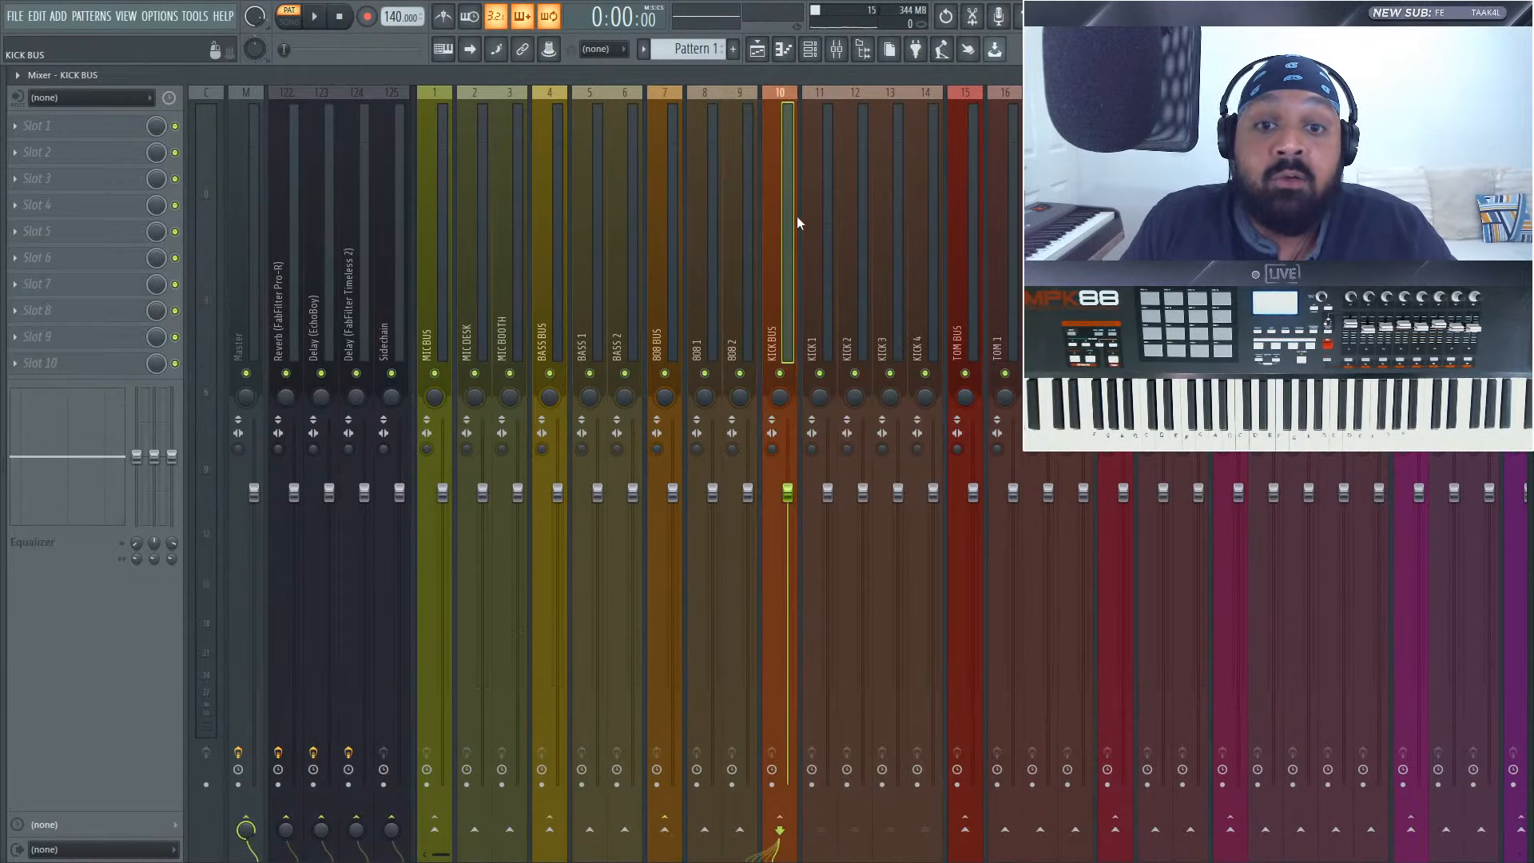
scroll(782, 211, "down", 6)
scroll(583, 186, "down", 1)
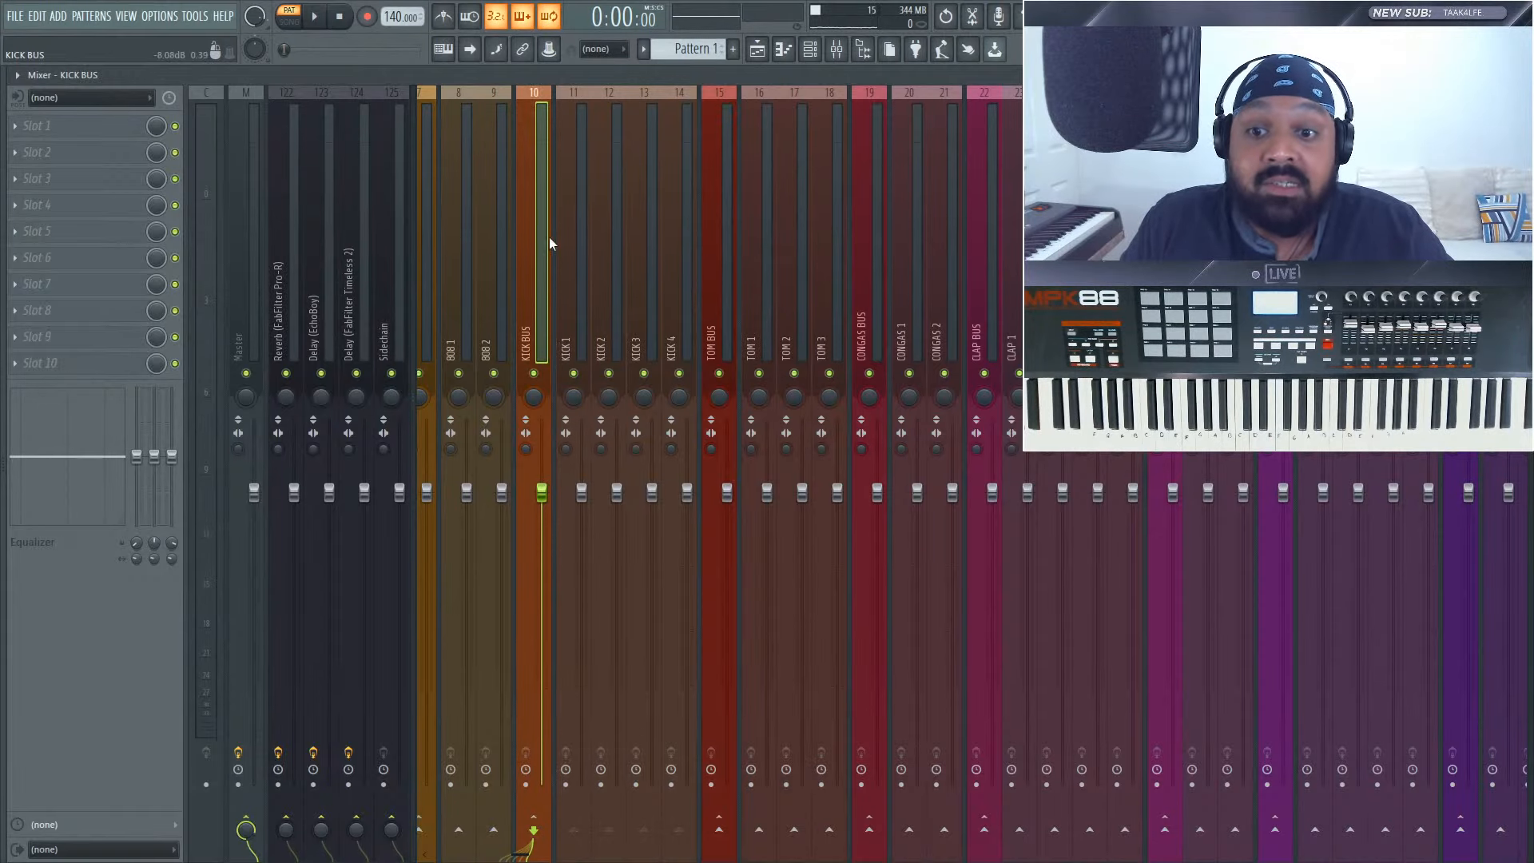
left_click(575, 254)
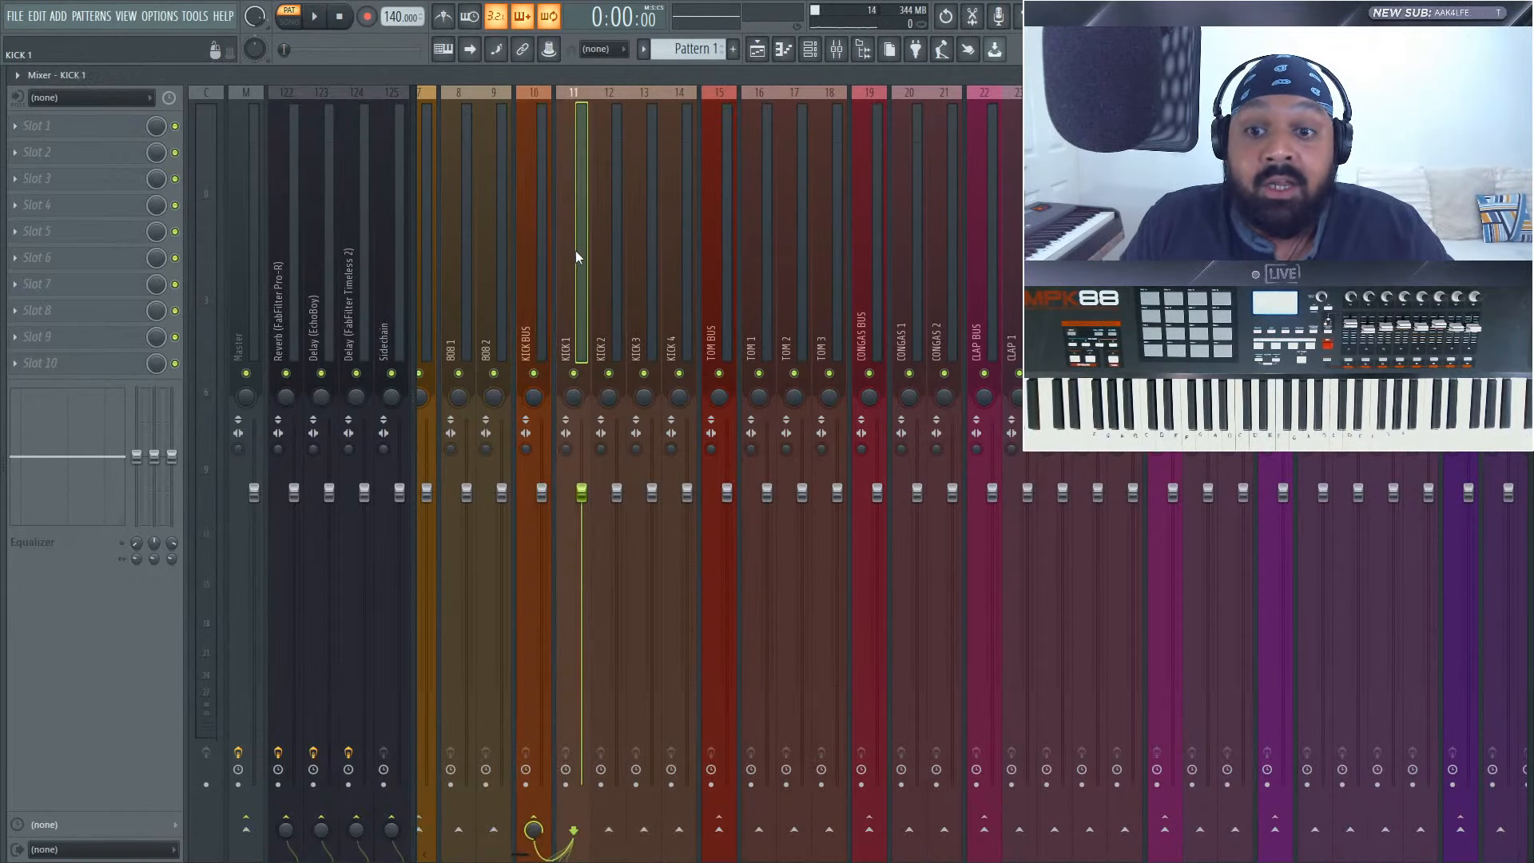
left_click(679, 262)
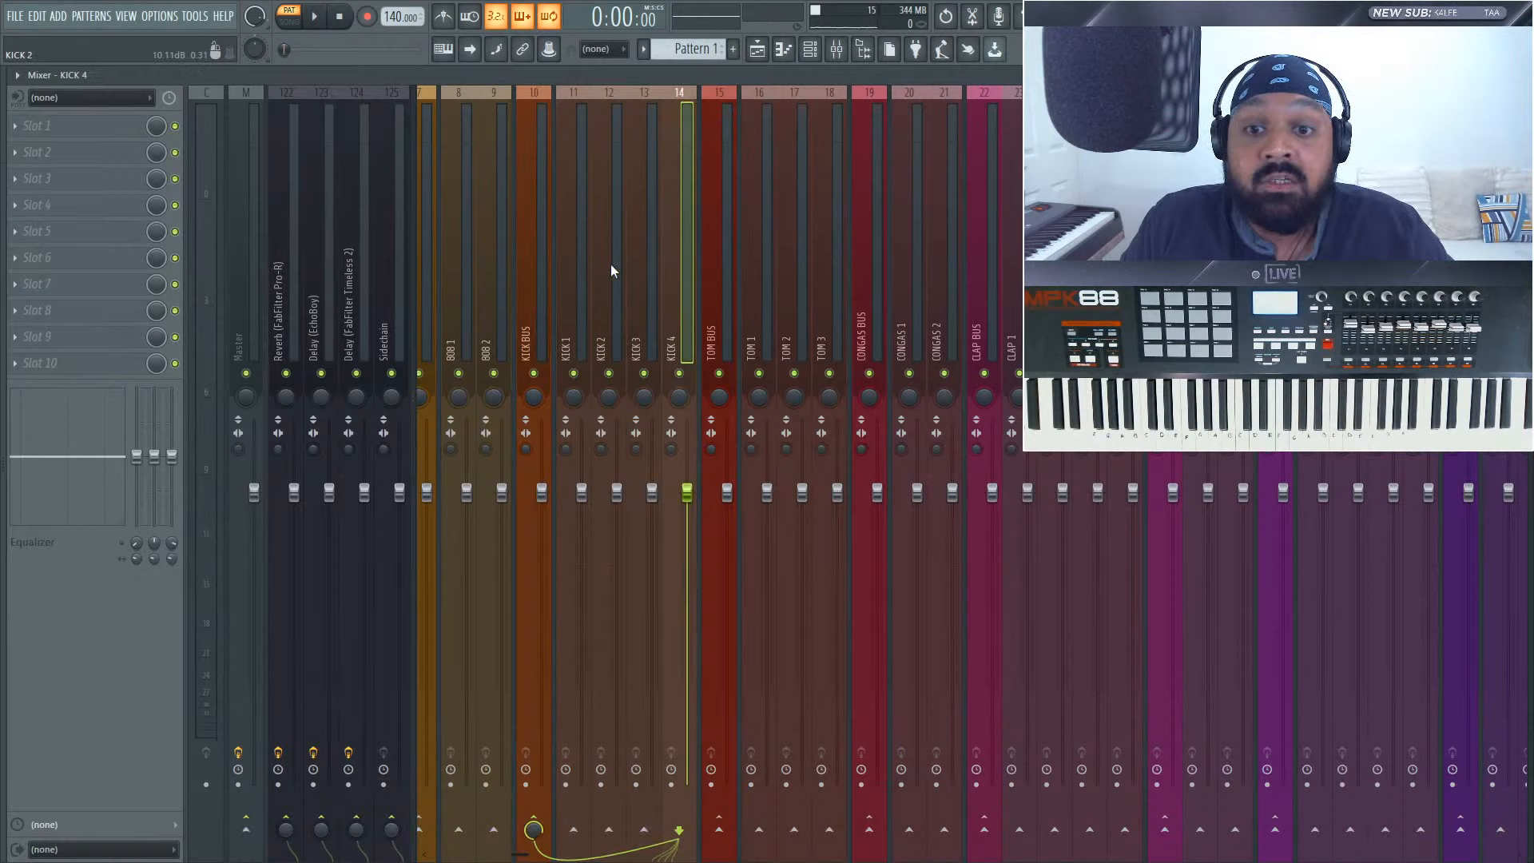
left_click(540, 252)
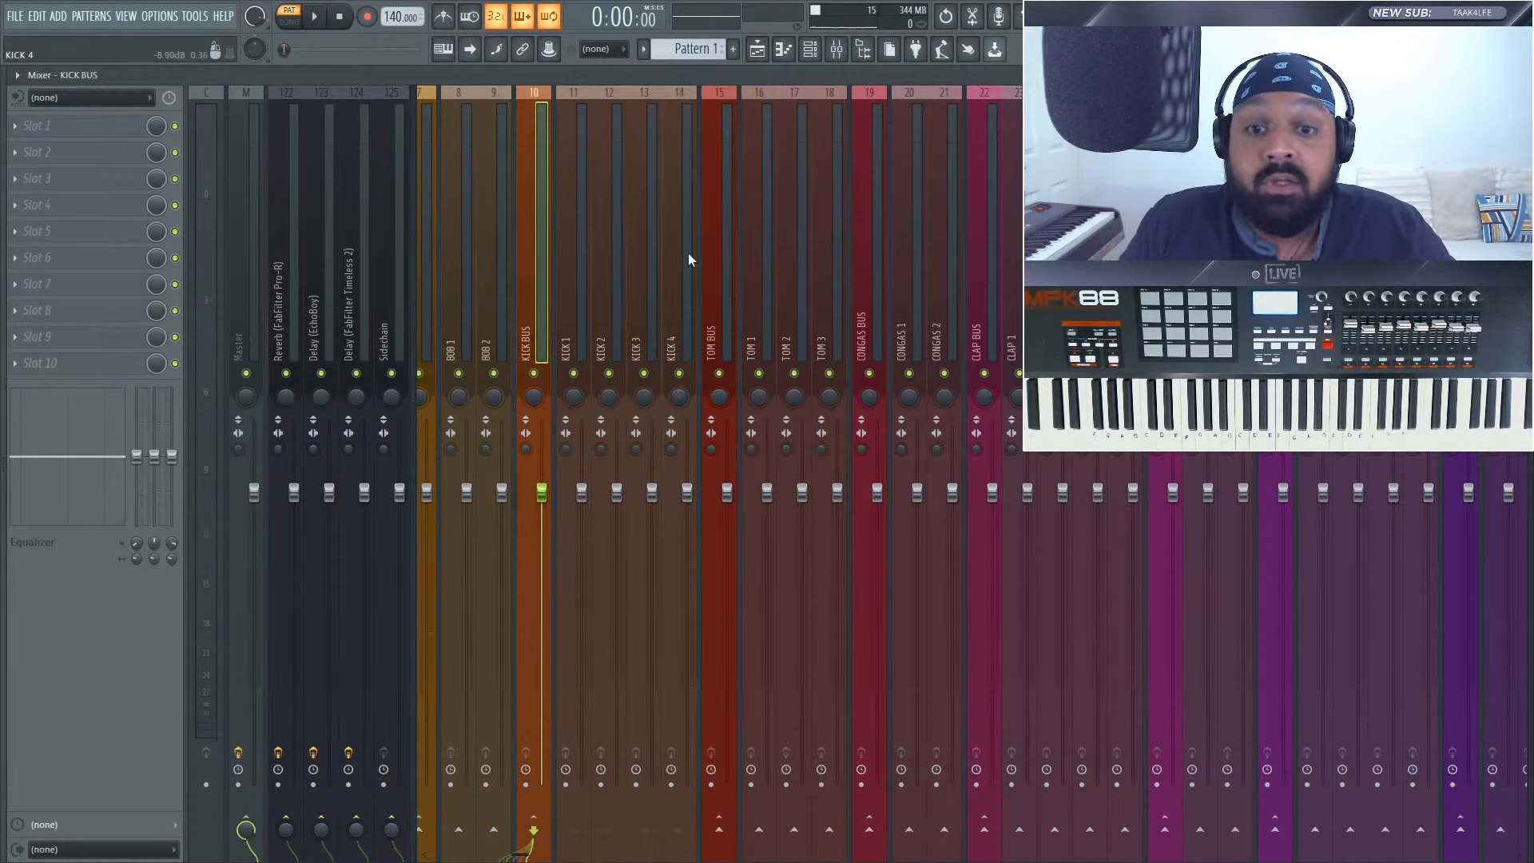
- Go through the TOM BUS, CONGAS BUS and CLAP BUS groups and check their routing
scroll(688, 252, "down", 3)
left_click(494, 262)
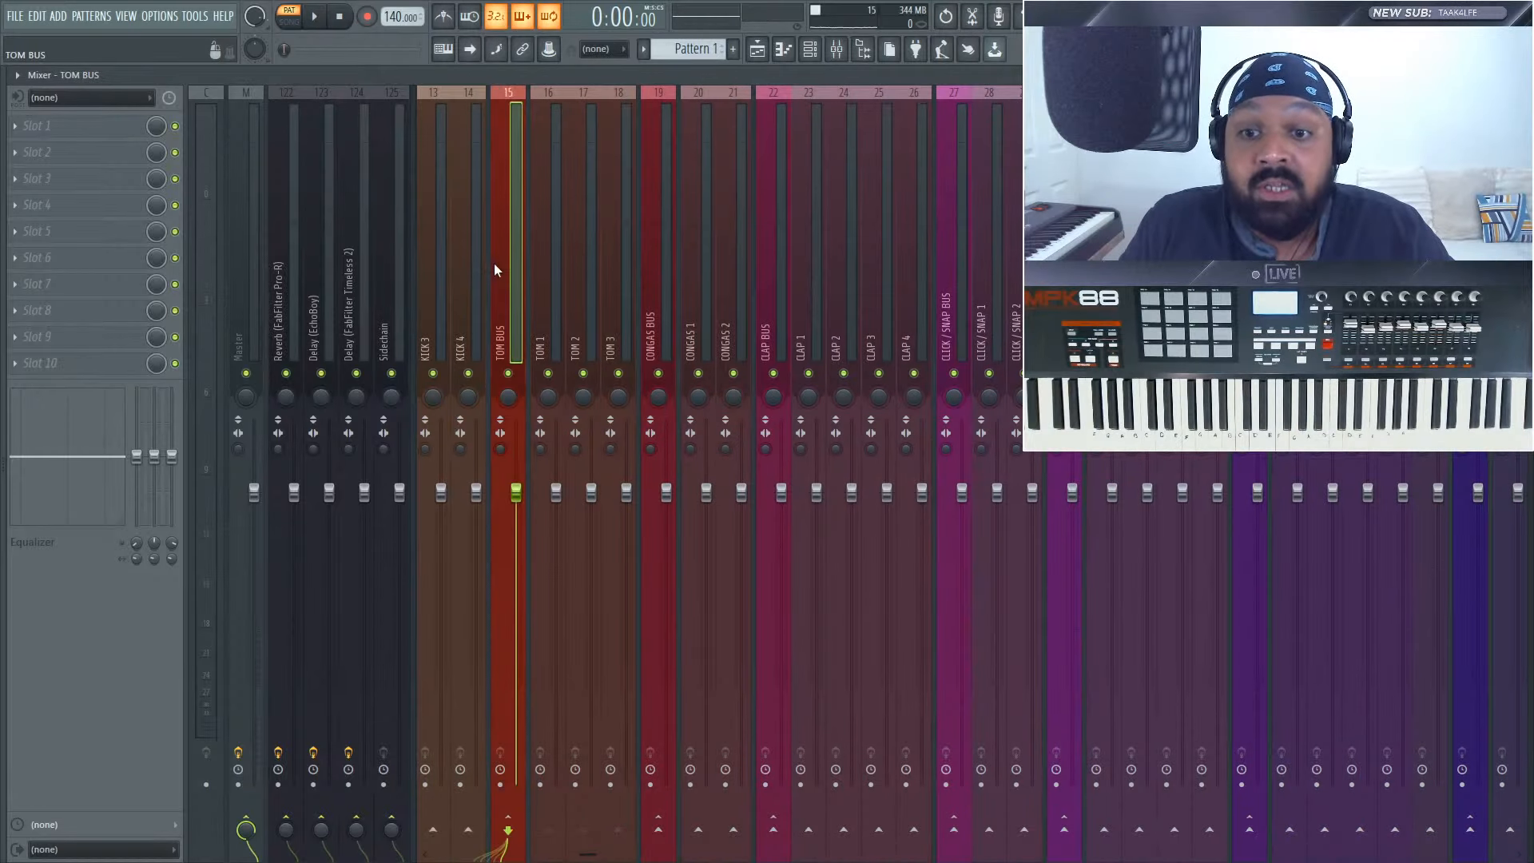
left_click(645, 265)
scroll(645, 266, "down", 2)
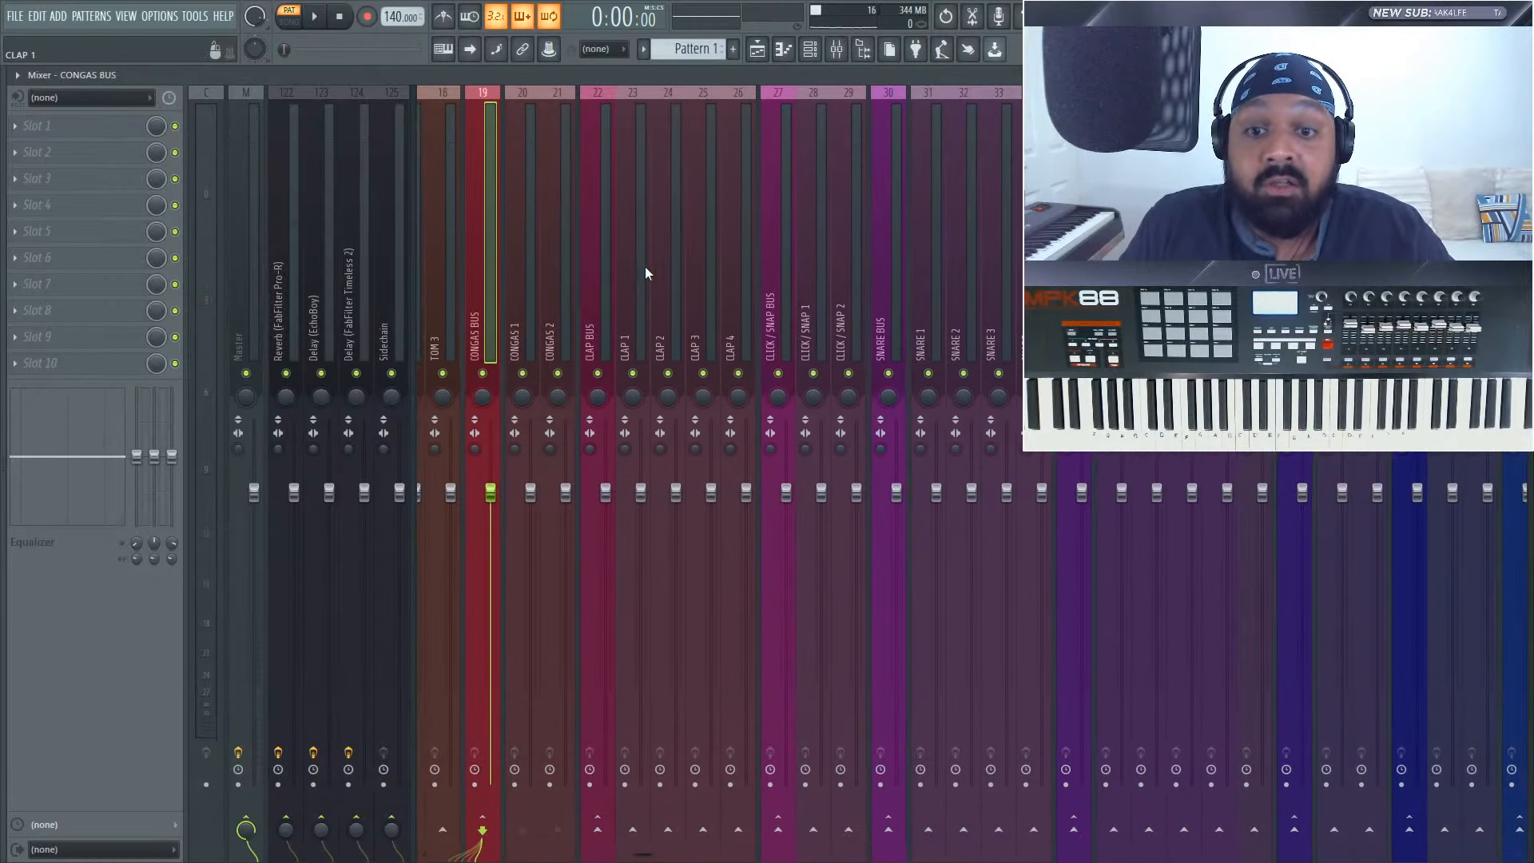
left_click(587, 282)
scroll(610, 282, "down", 2)
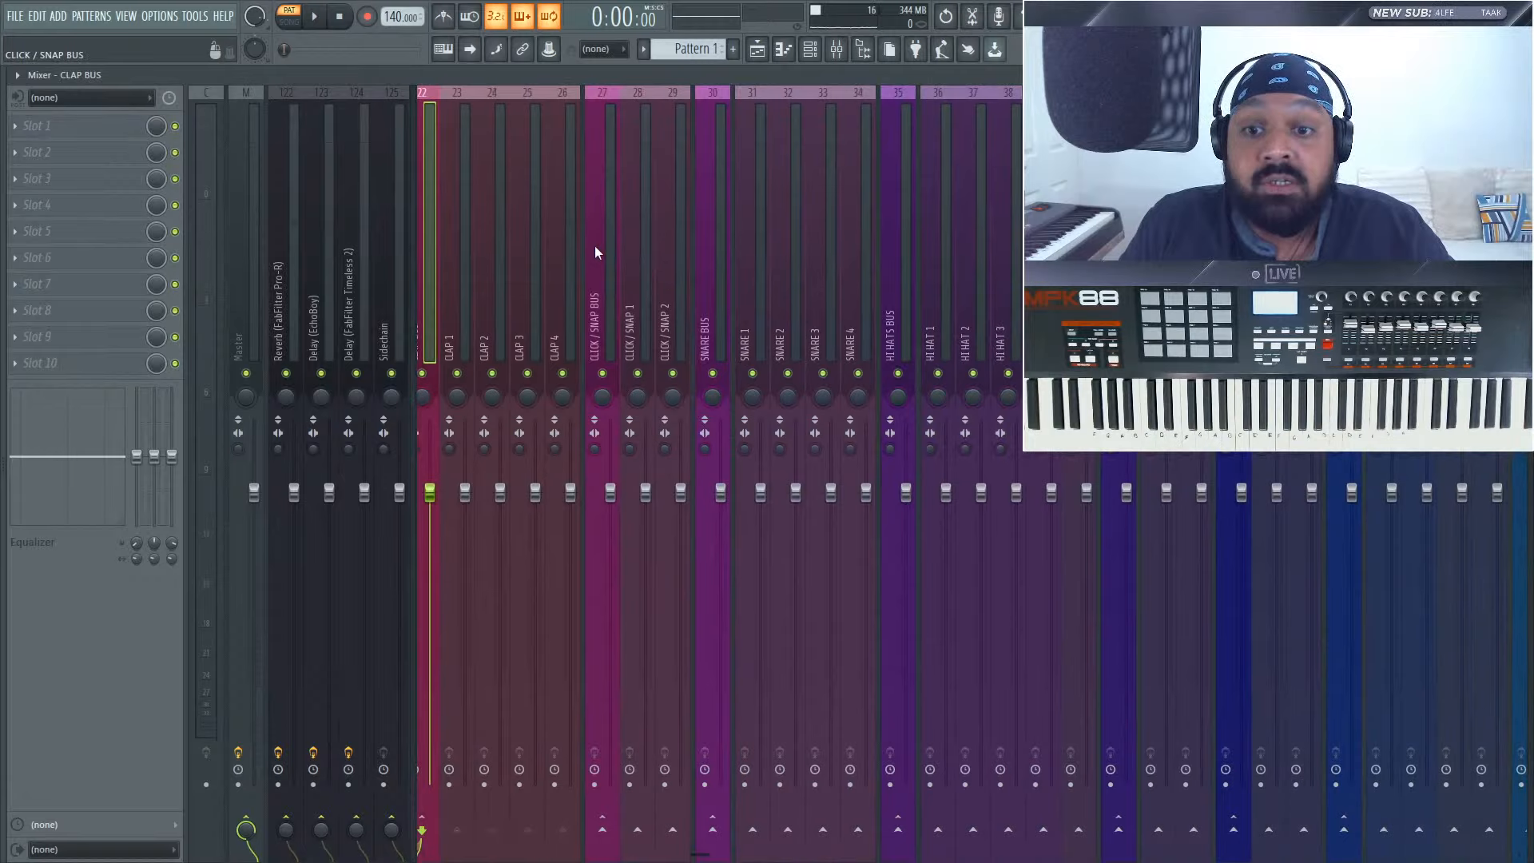
- Go through the CLICK / SNAP, SNARE, HI HATS and SHAKER bus groups and check their routing
left_click(595, 246)
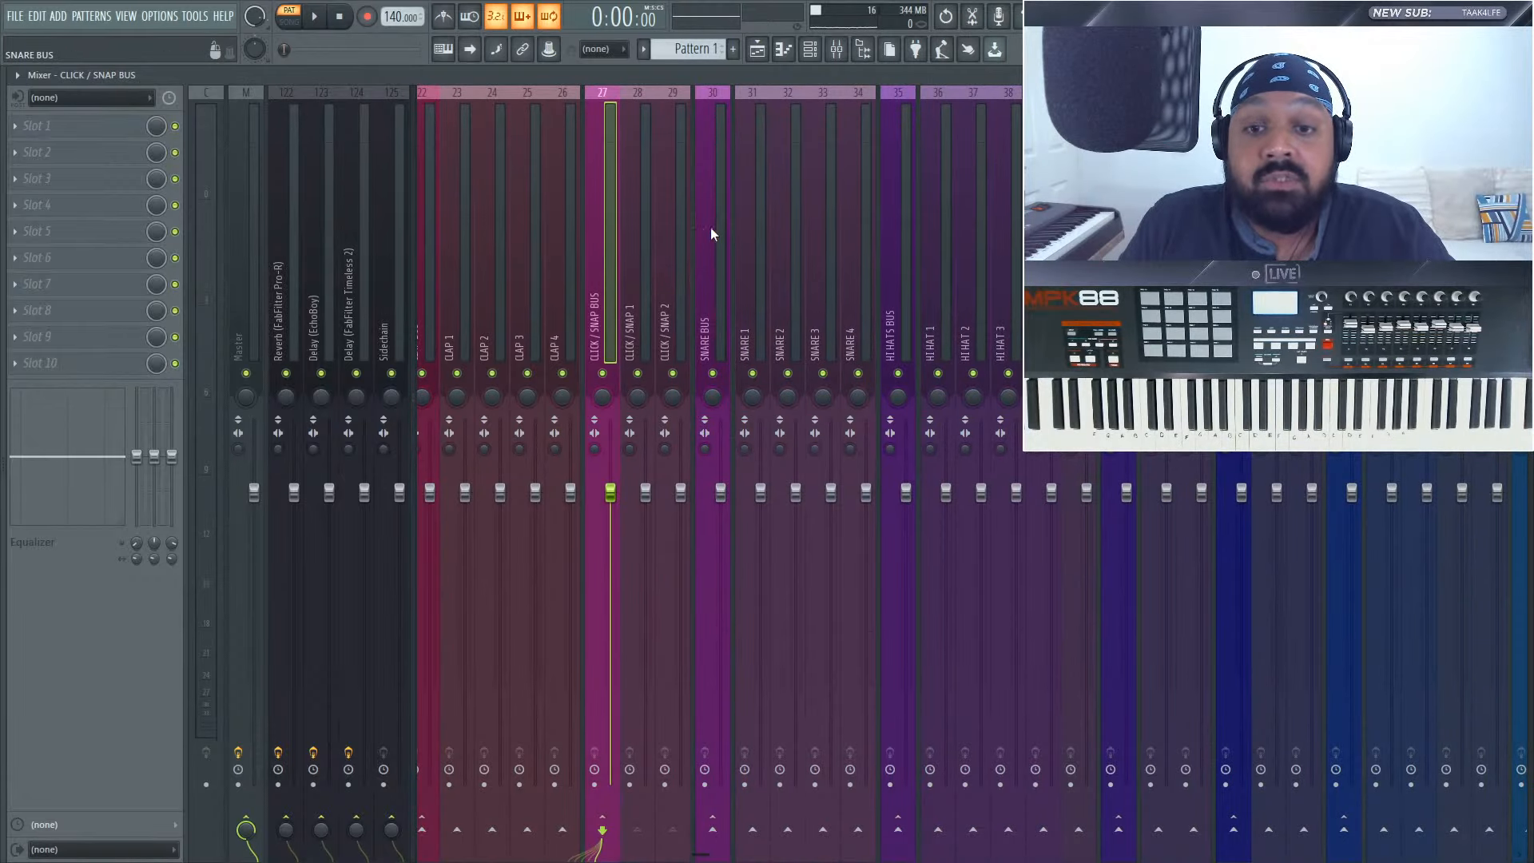
left_click(711, 226)
scroll(709, 227, "down", 5)
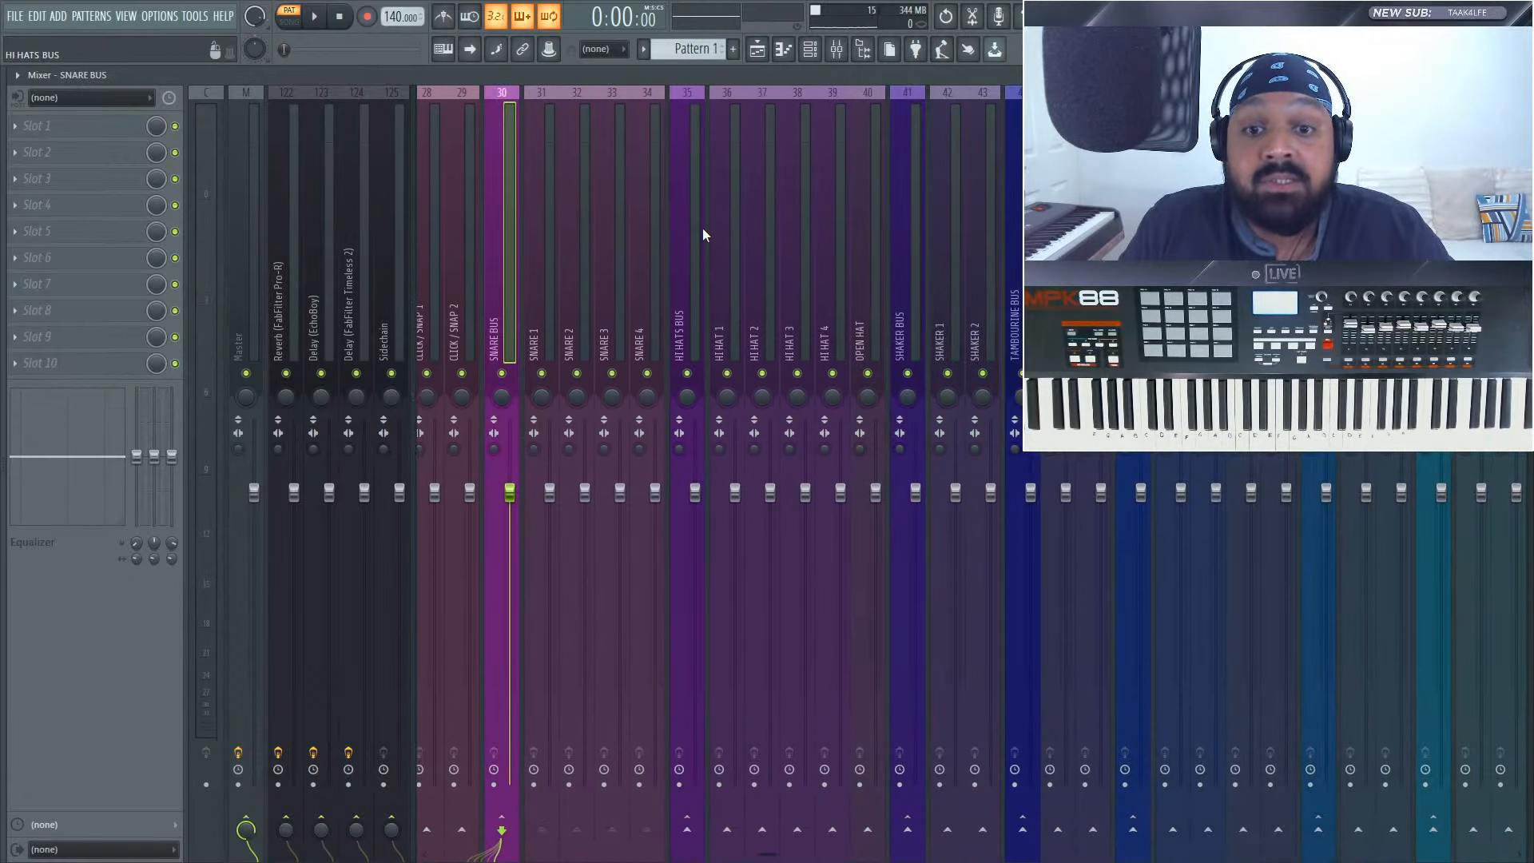
scroll(681, 225, "down", 6)
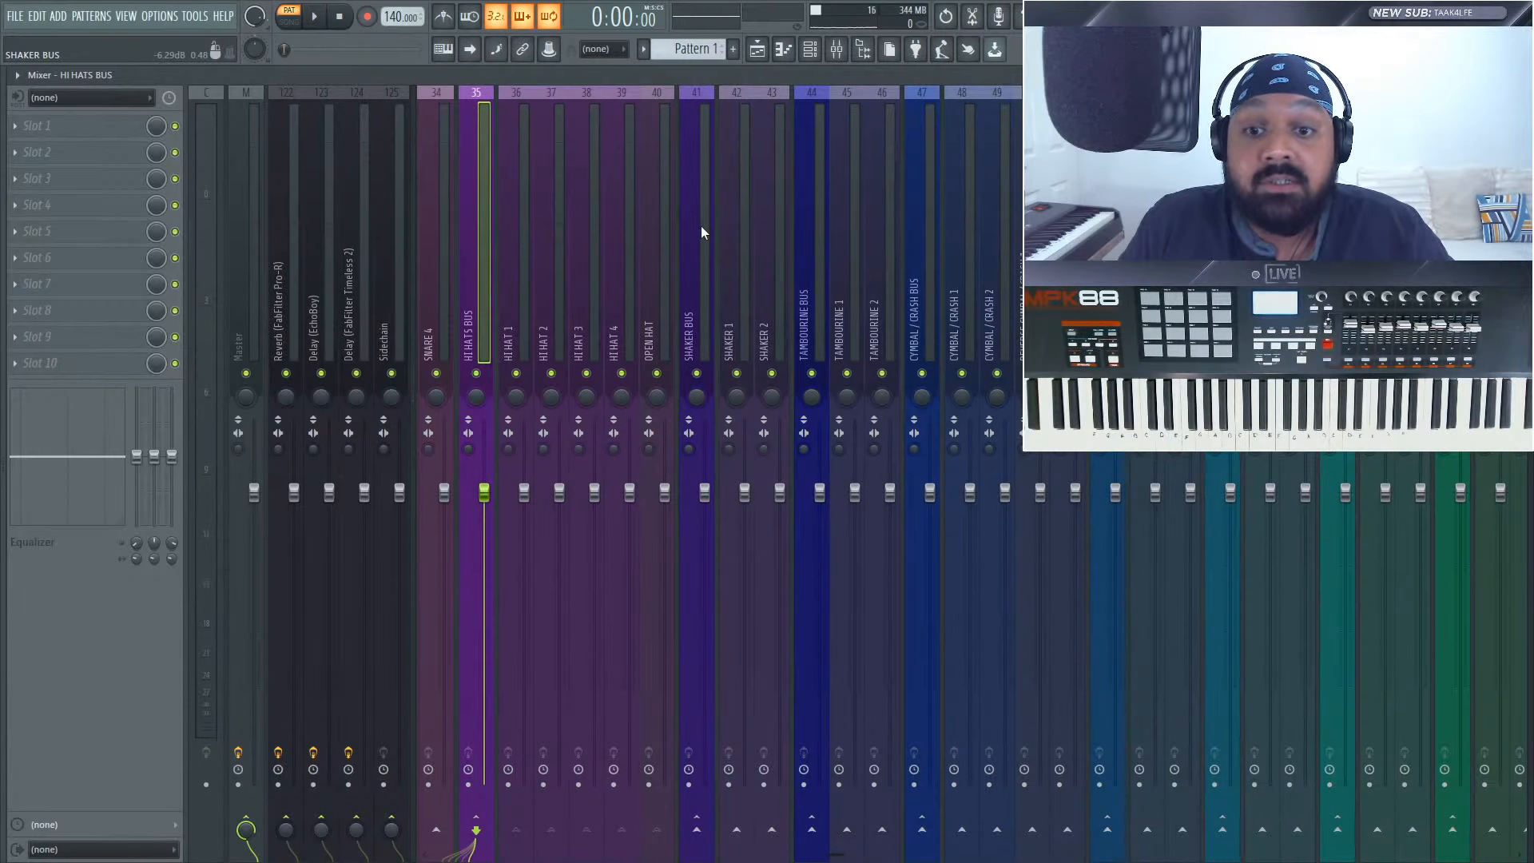
scroll(694, 224, "down", 5)
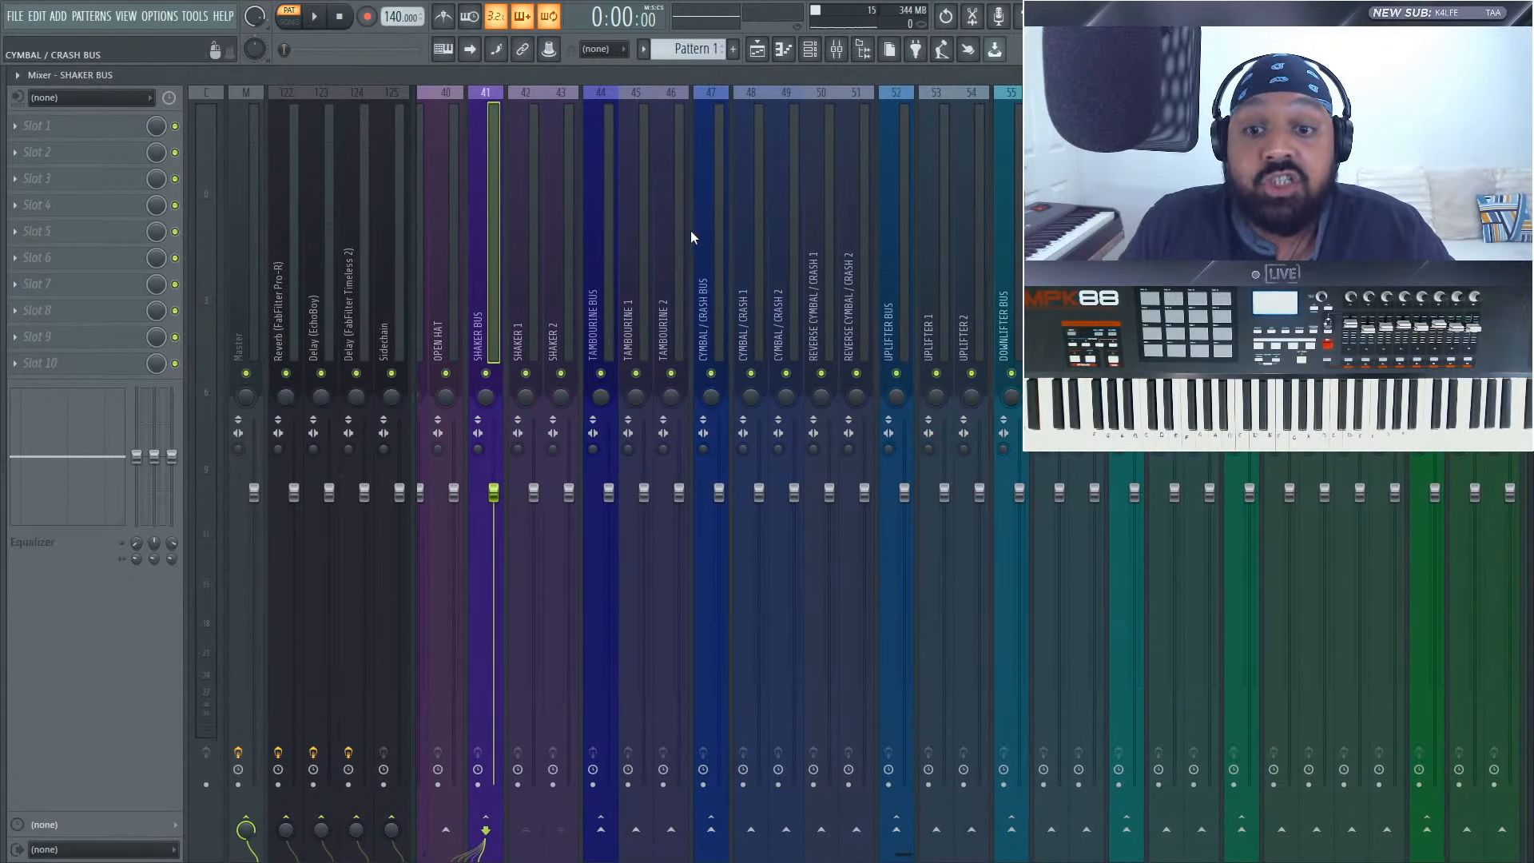
- Go through the TAMBOURINE, CYMBAL / CRASH and UPLIFTER buses, including the REVERSE CYMBAL / CRASH 1 track
left_click(607, 239)
scroll(600, 238, "down", 4)
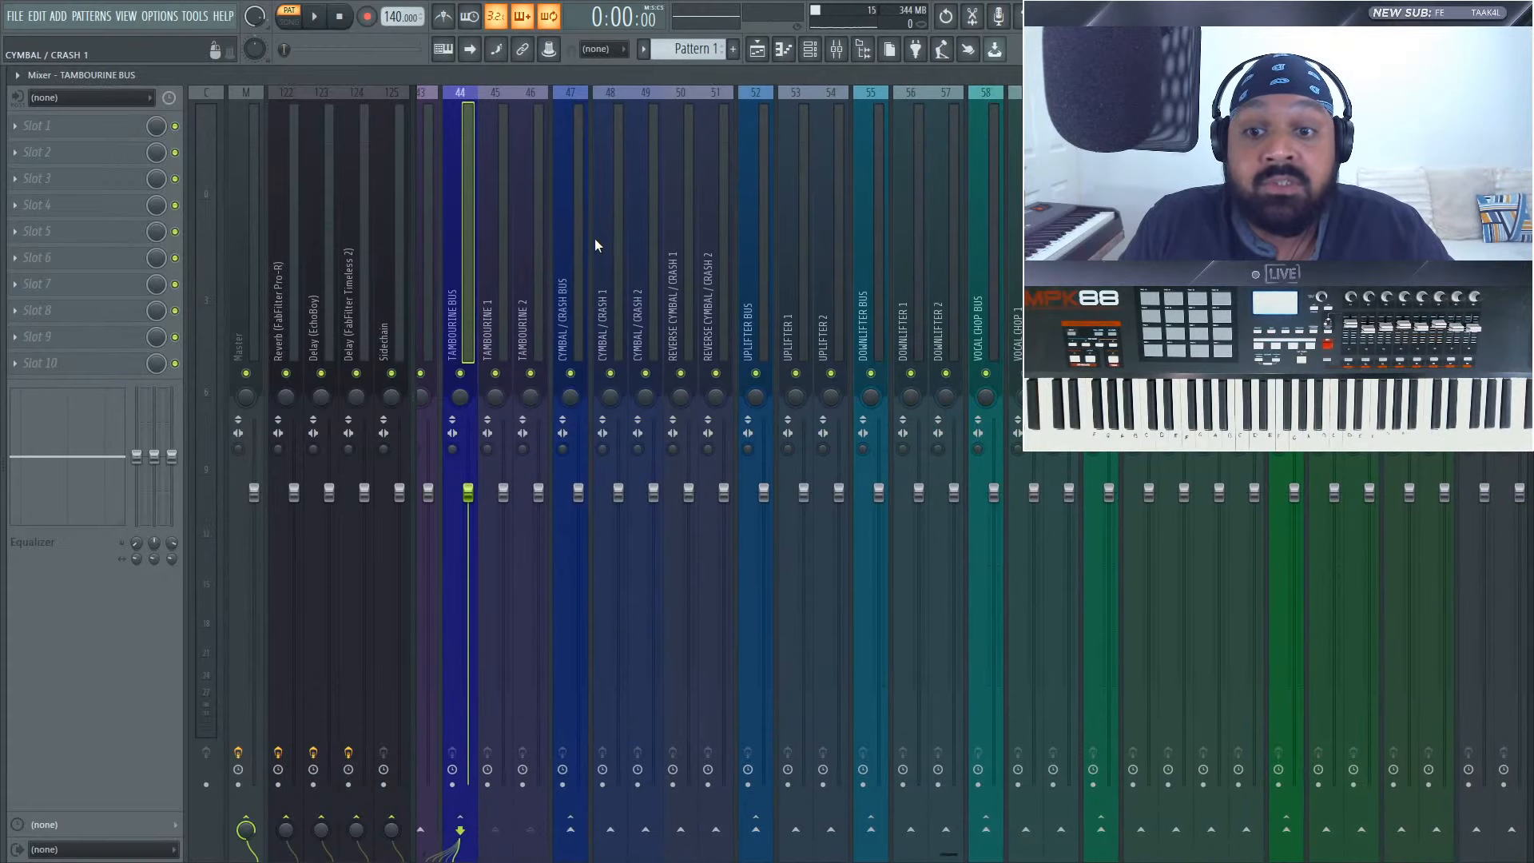
left_click(572, 236)
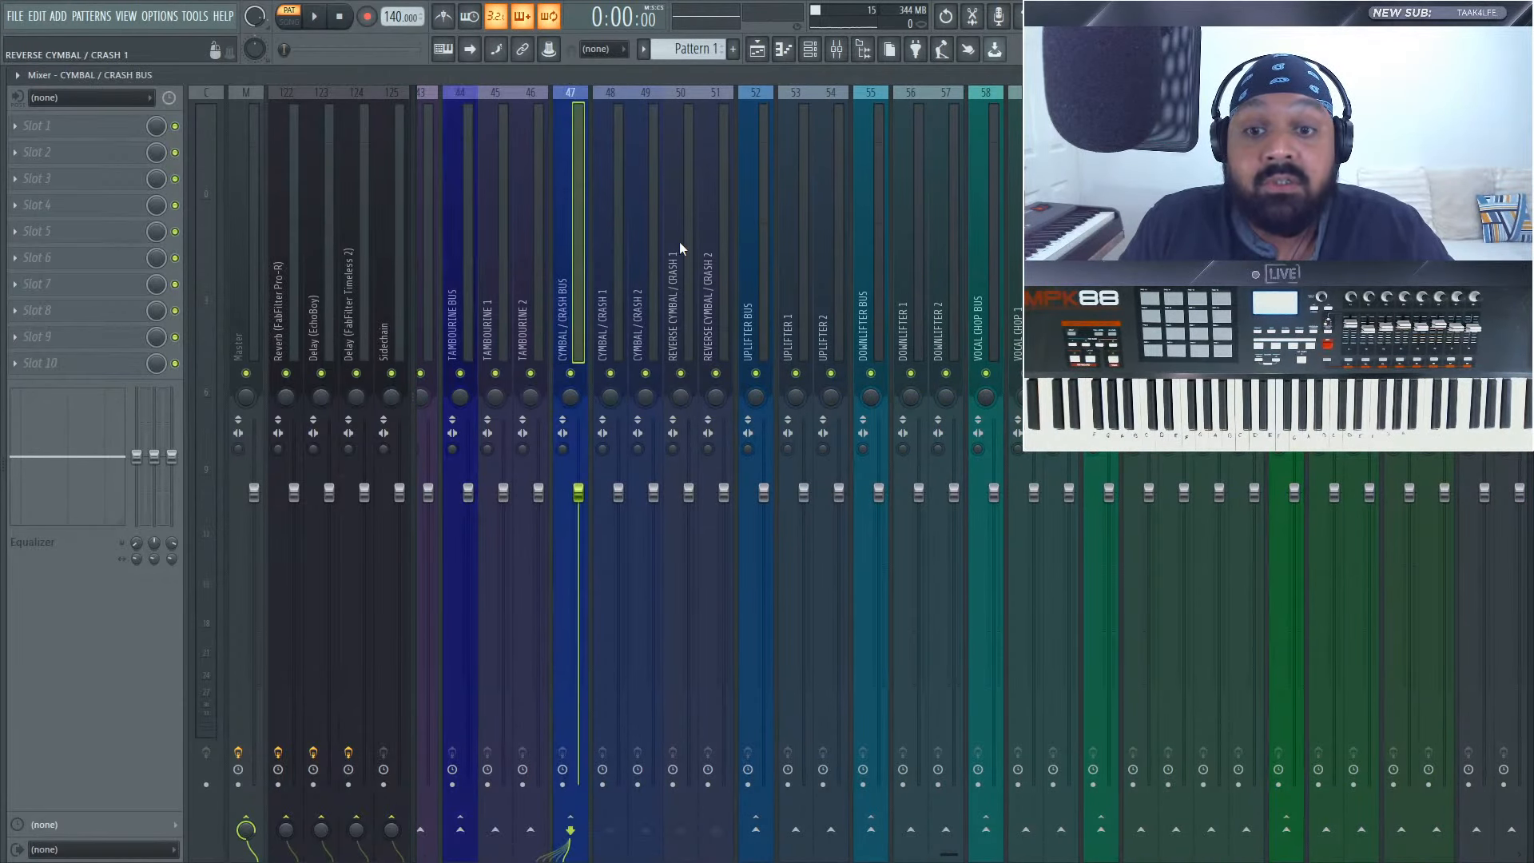
scroll(679, 241, "down", 3)
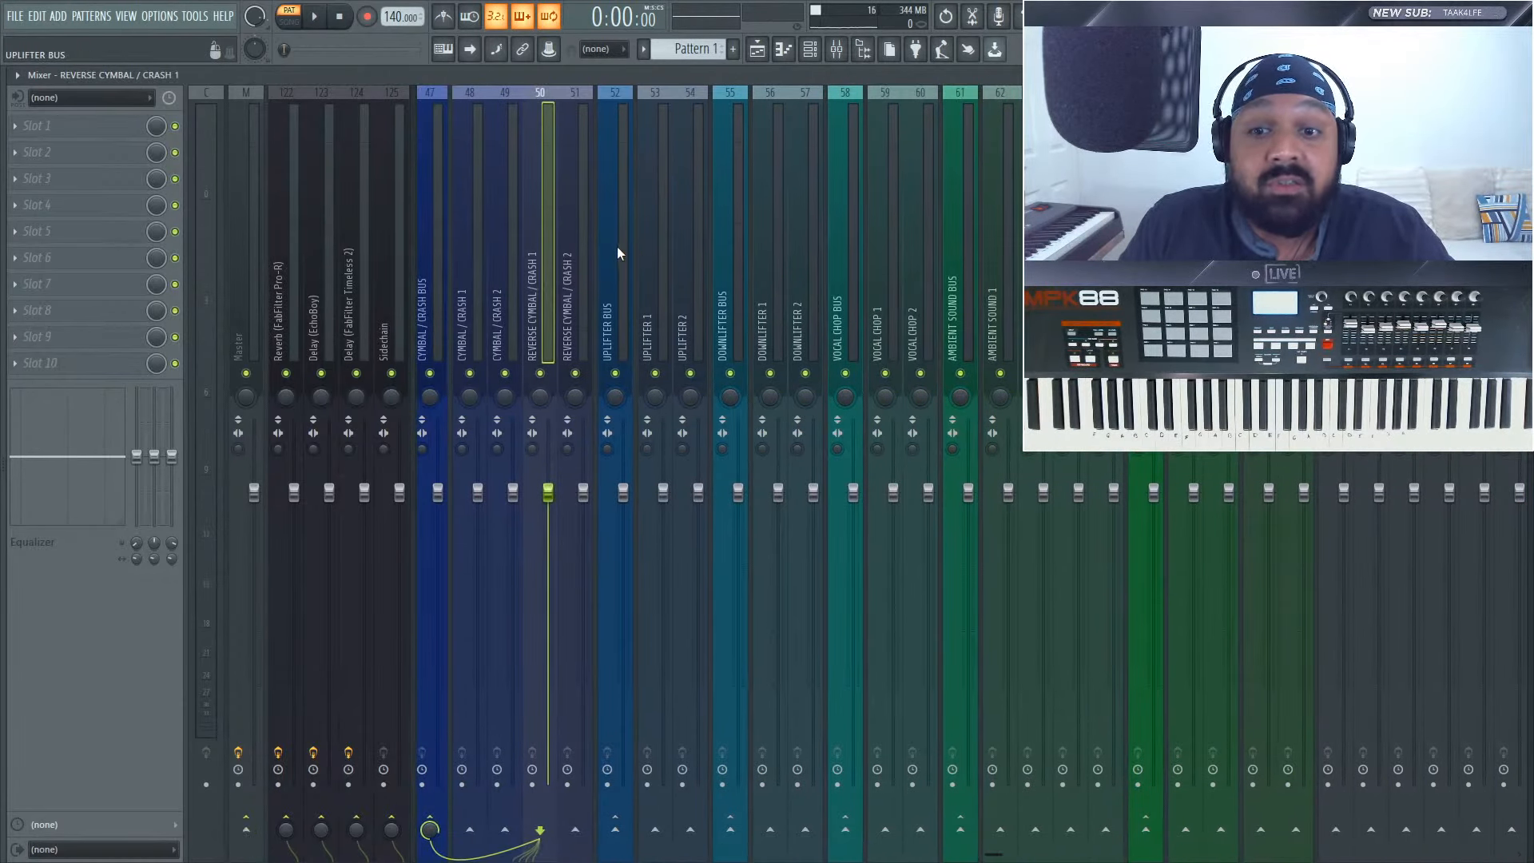
left_click(616, 253)
scroll(616, 253, "down", 3)
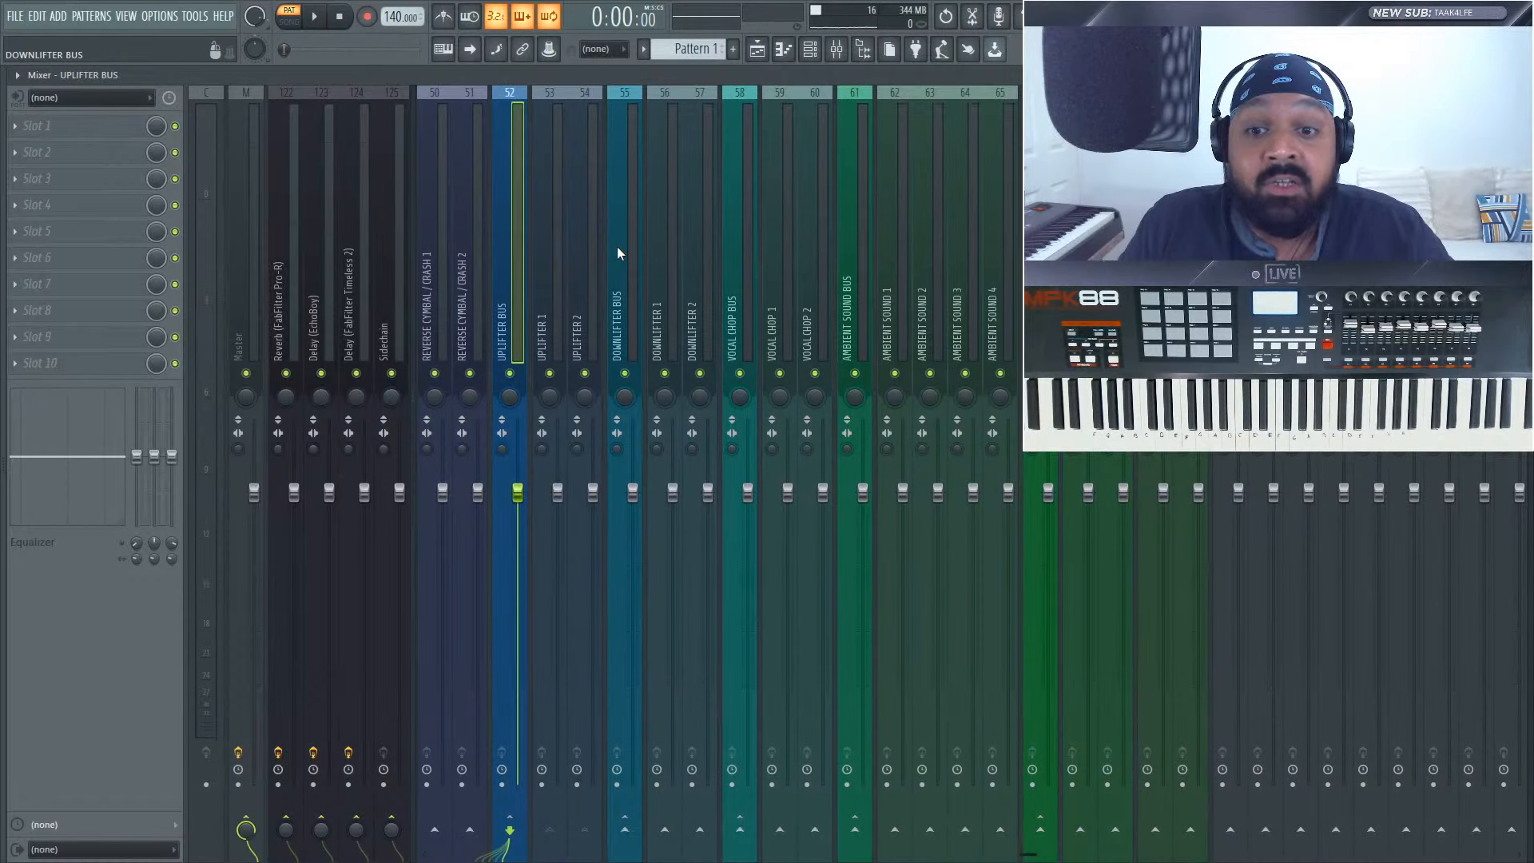
- Go through the VOCAL CHOP BUS and AMBIENT SOUND BUS groups and check the routing of their ambient sound tracks
scroll(663, 224, "down", 2)
left_click(663, 224)
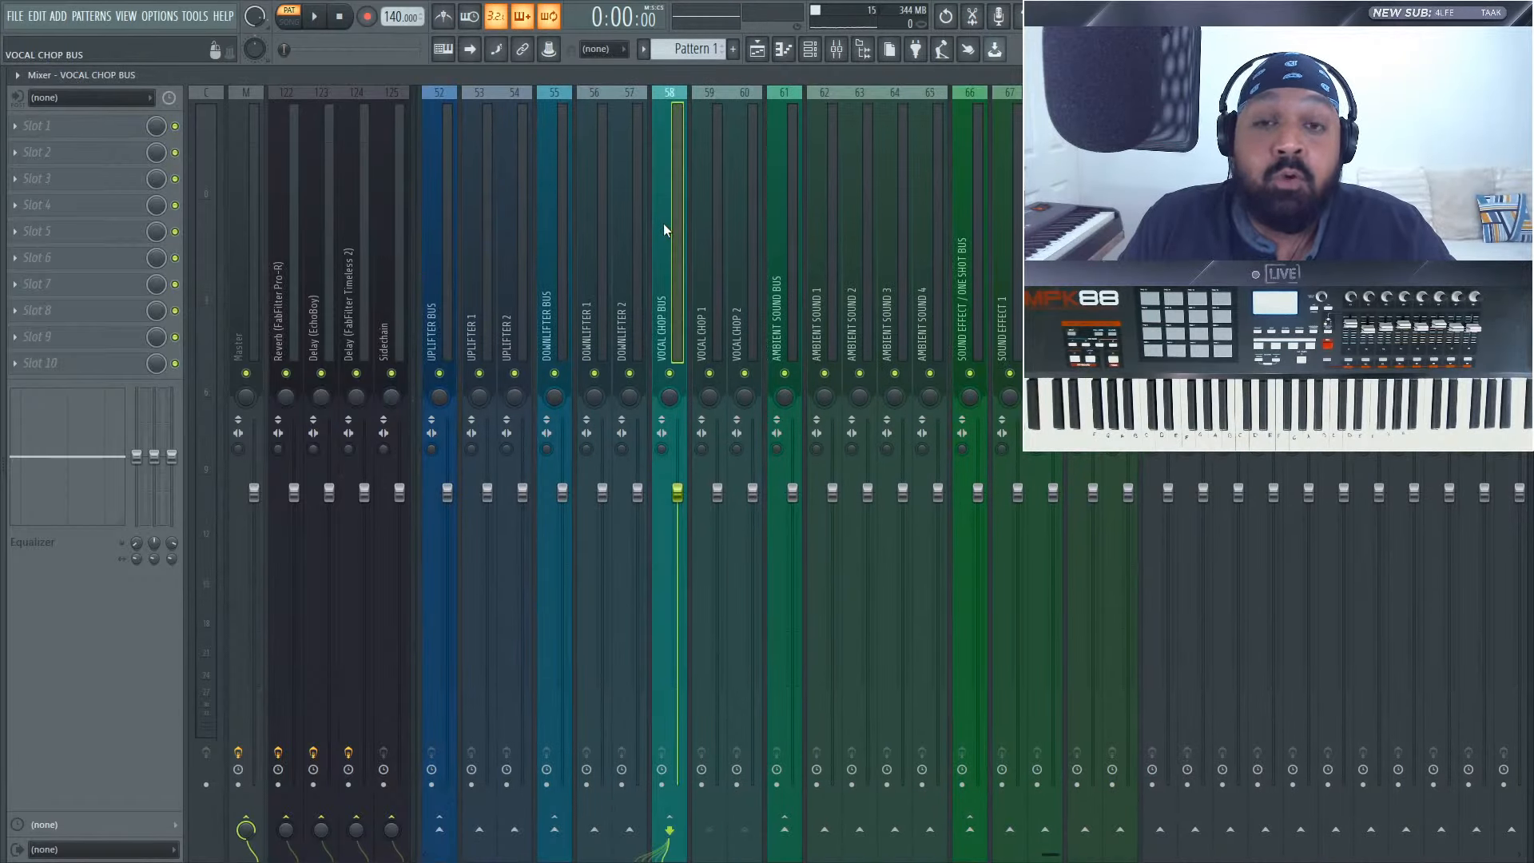
scroll(663, 223, "down", 4)
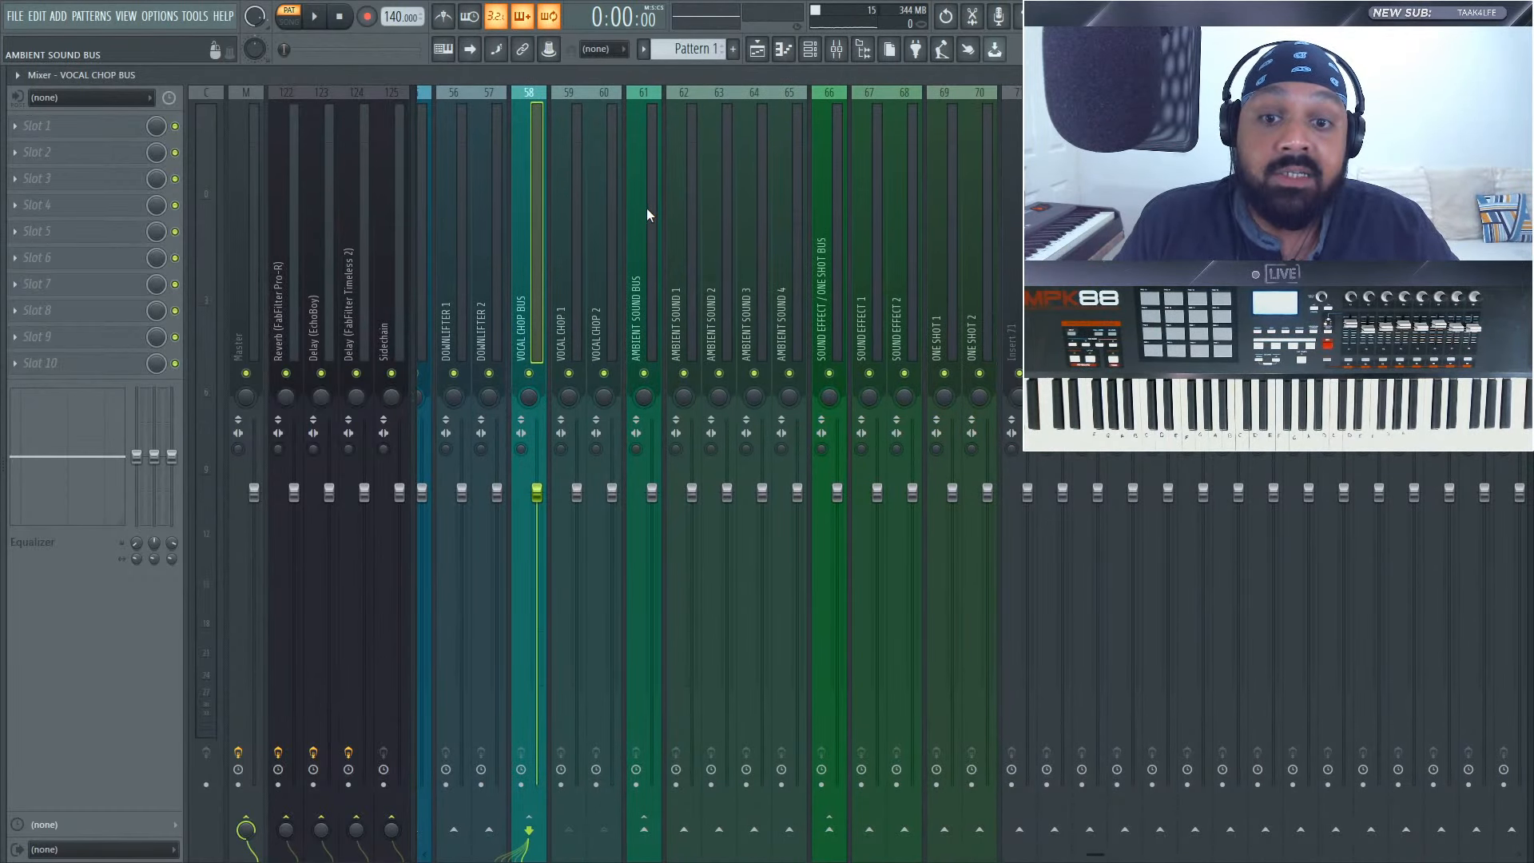
left_click(647, 211)
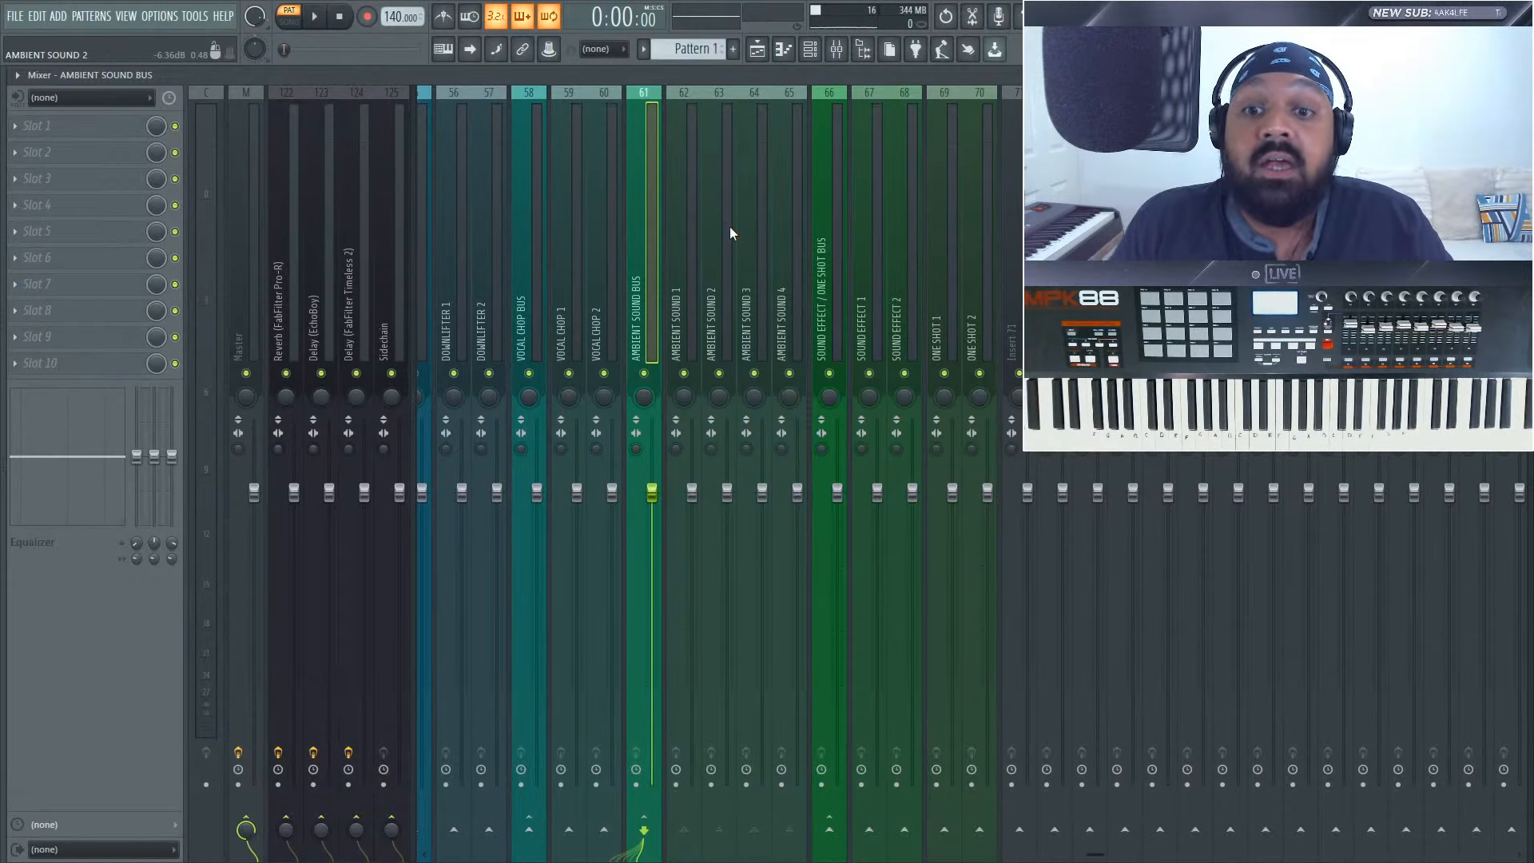
left_click(687, 185)
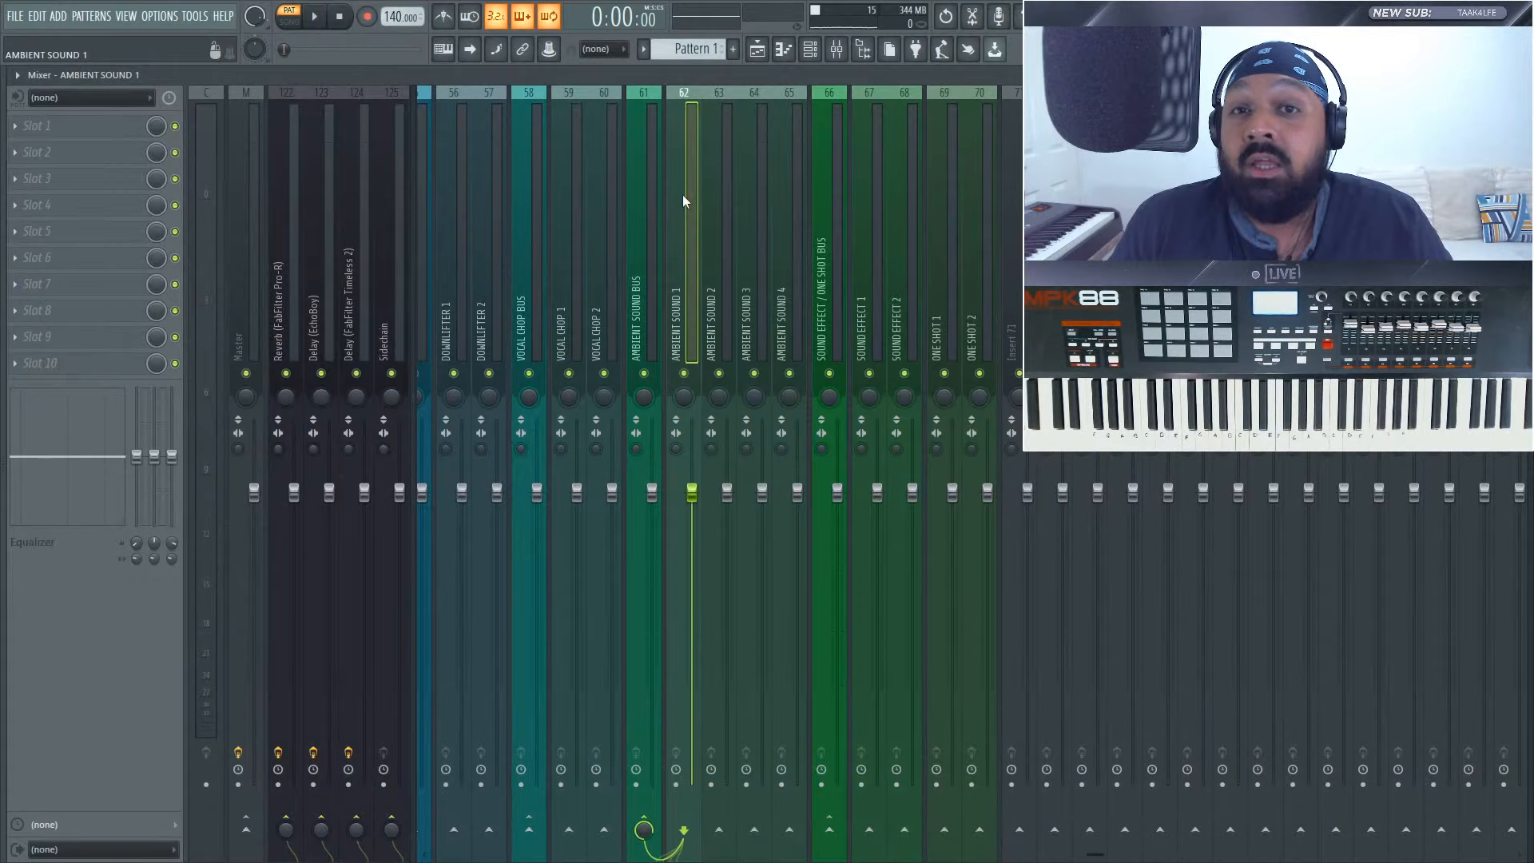
scroll(683, 212, "down", 2)
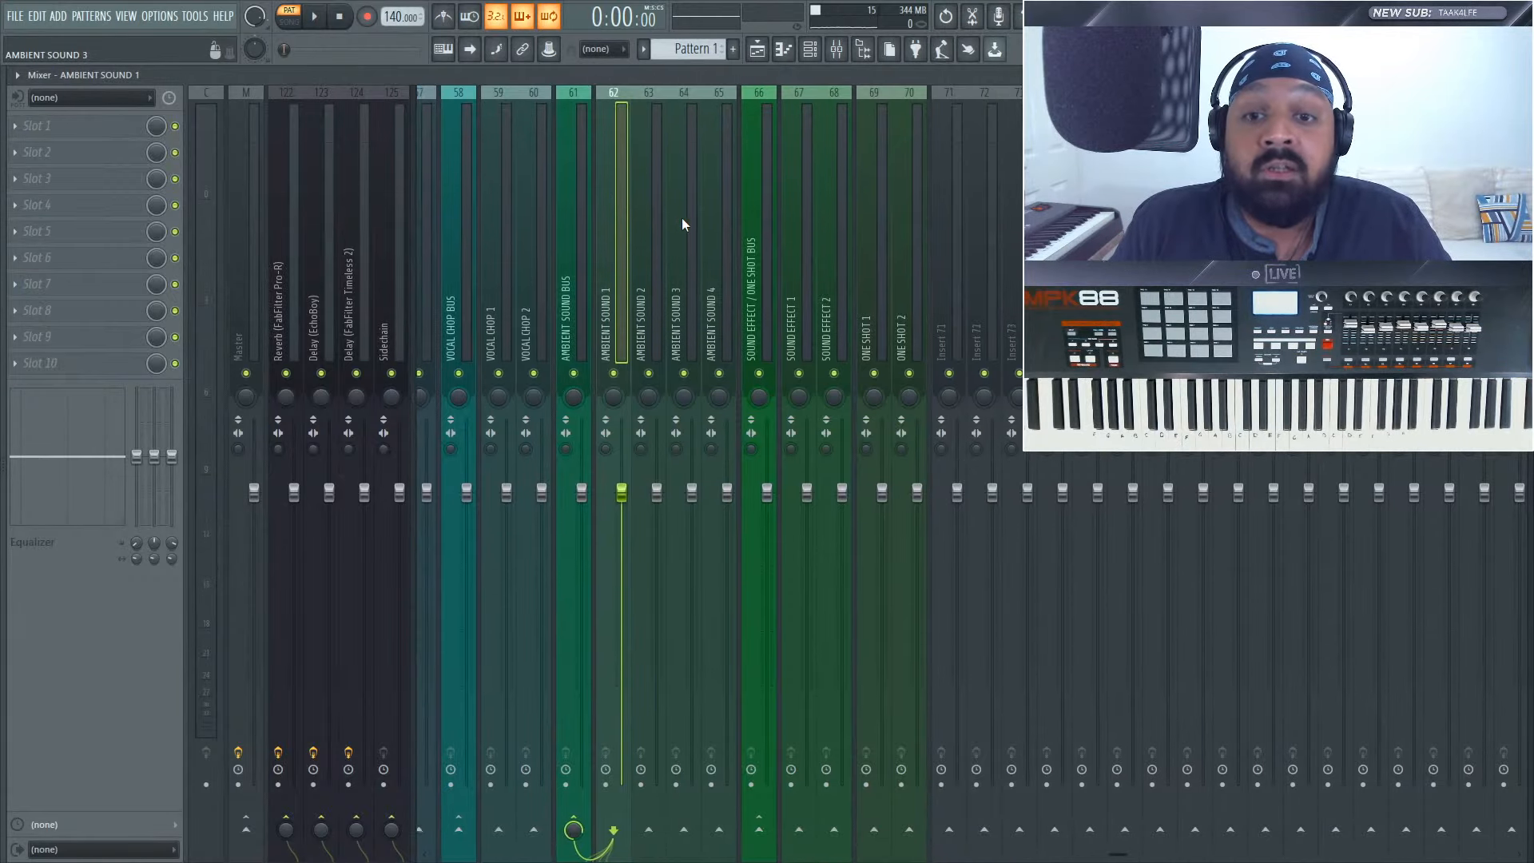
left_click(651, 234)
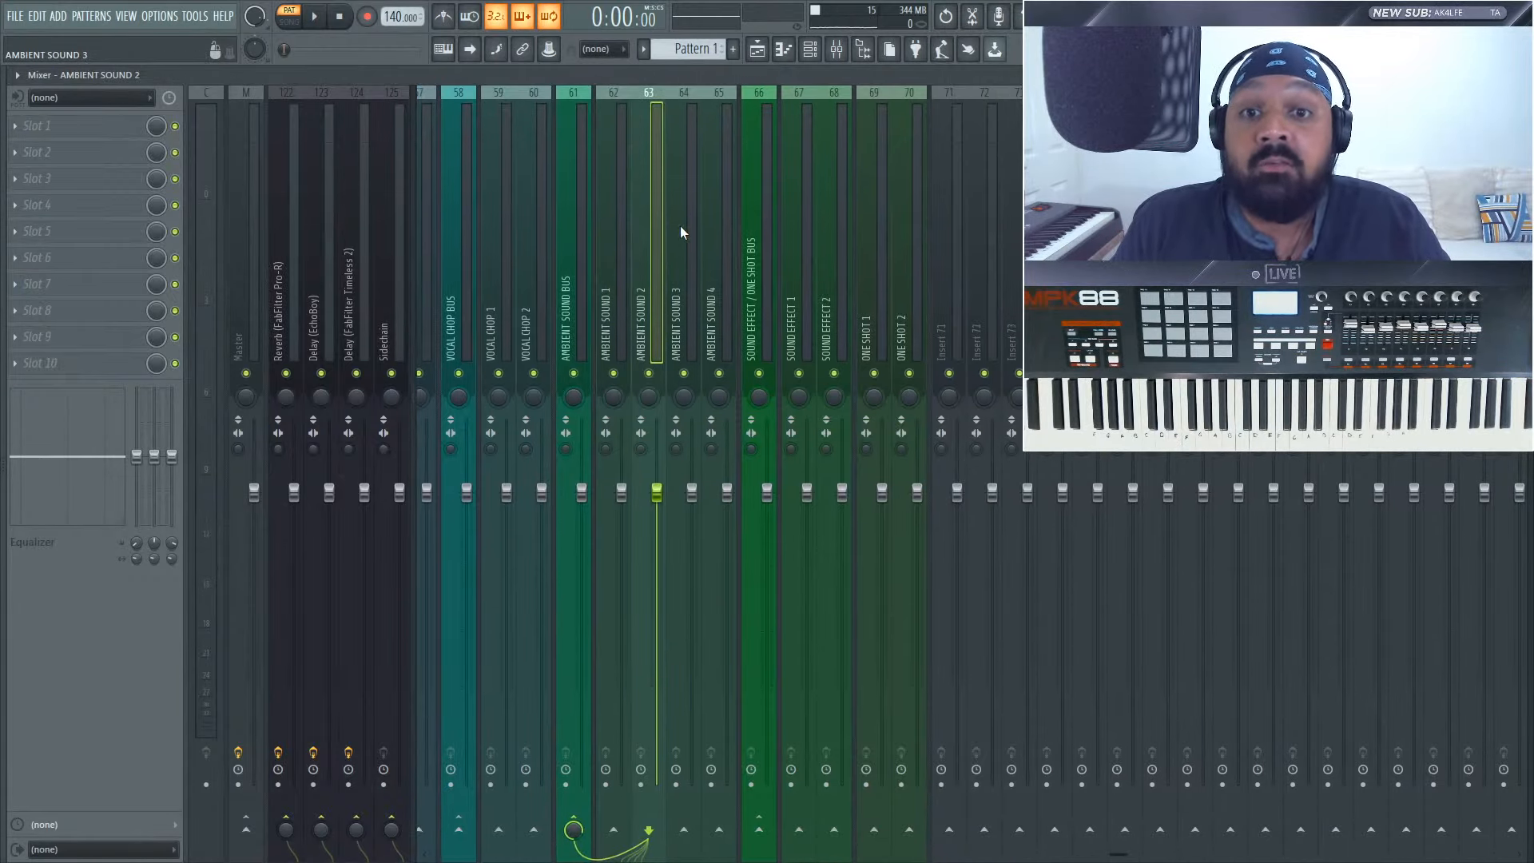
left_click(679, 226)
- Inspect the SOUND EFFECT / ONE SHOT BUS group and return to the MIC BUS at the start of the mixer
left_click(757, 228)
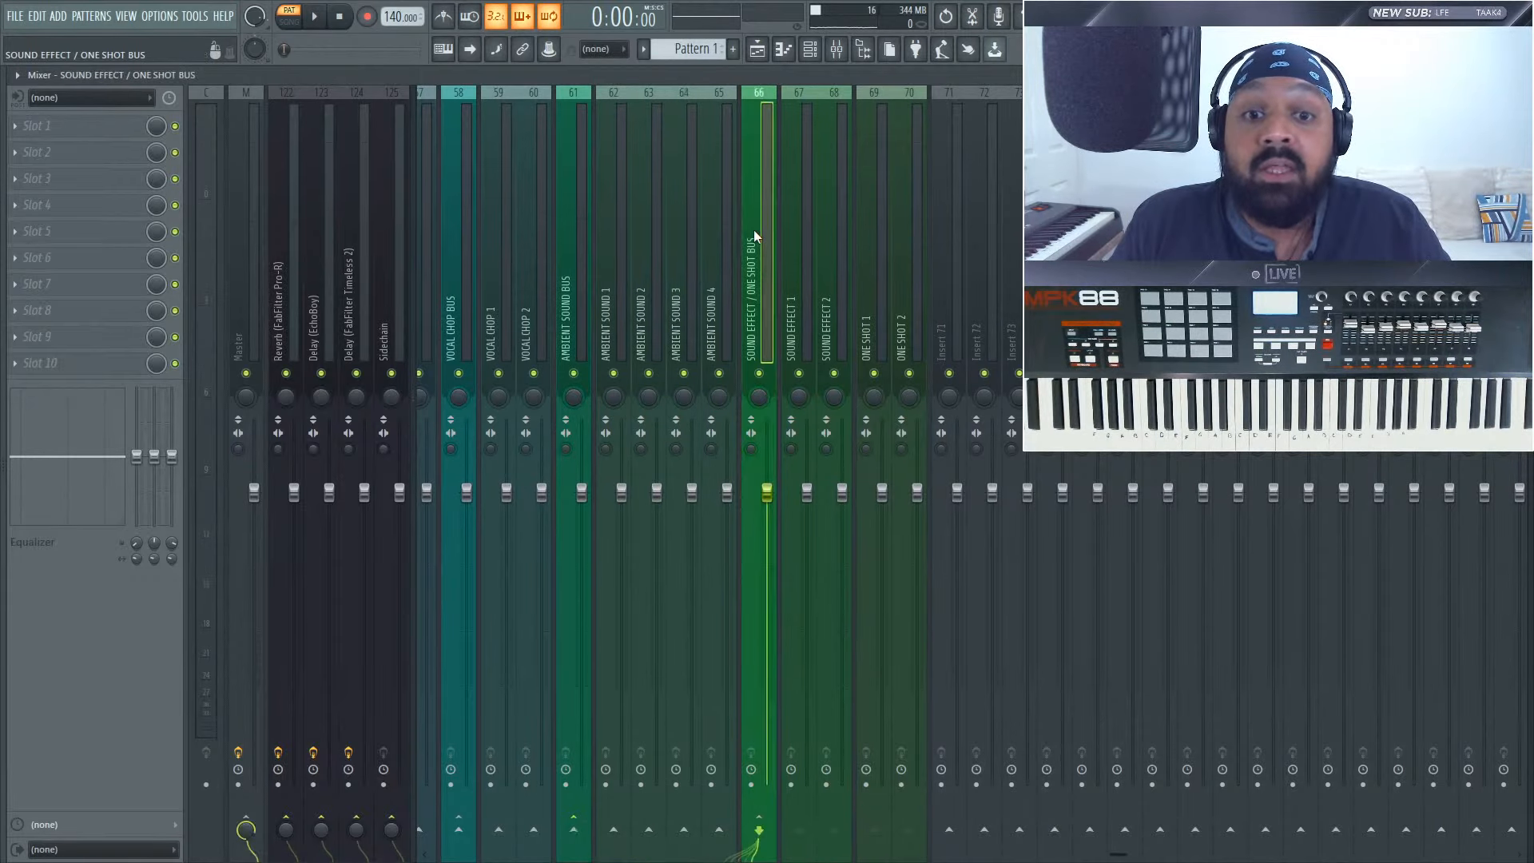
scroll(755, 261, "down", 2)
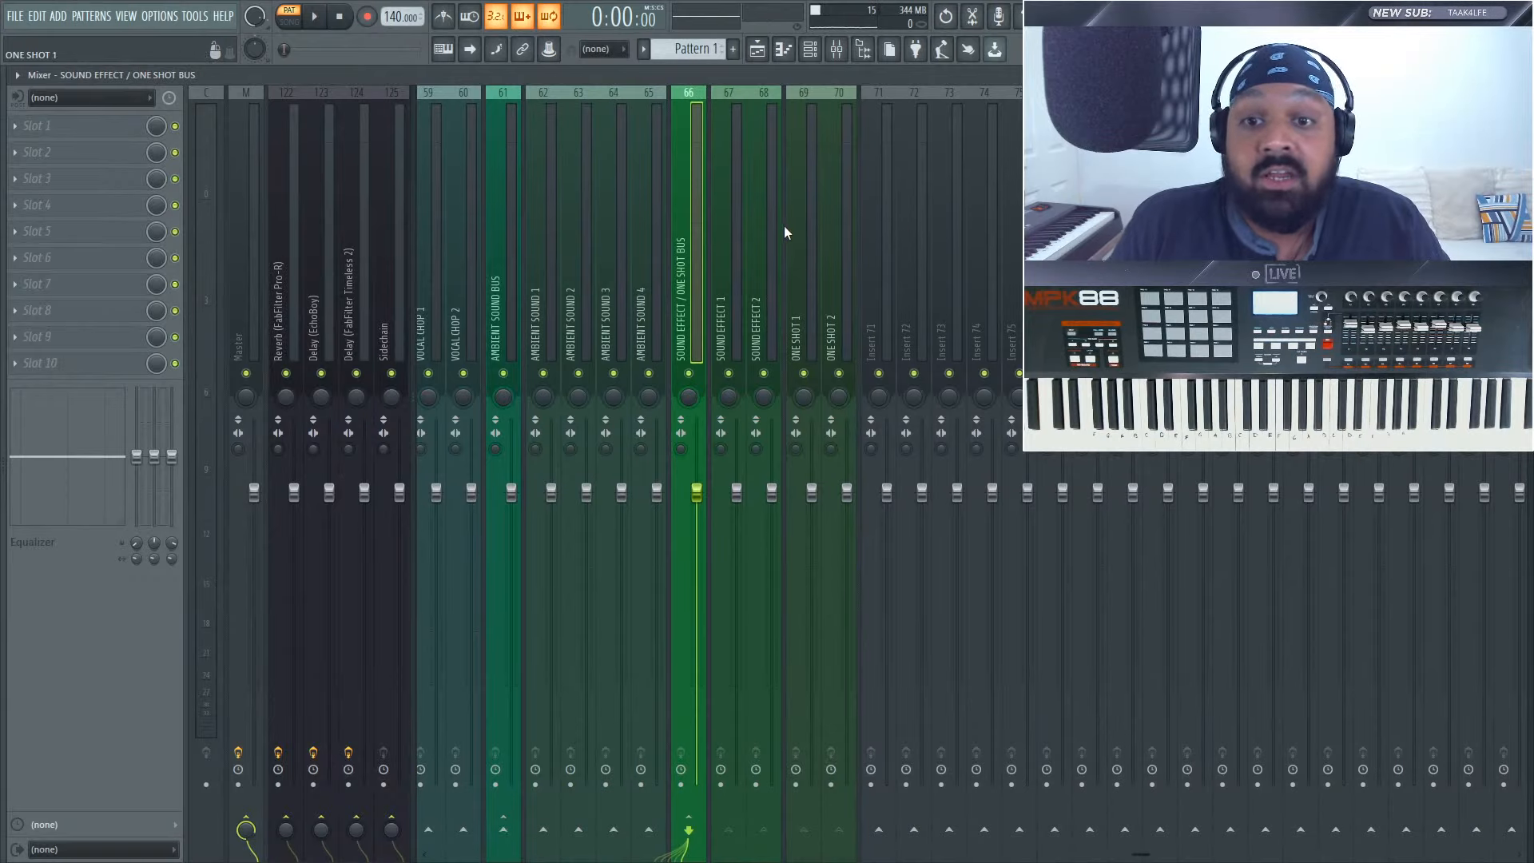
scroll(782, 225, "up", 8)
scroll(780, 230, "up", 20)
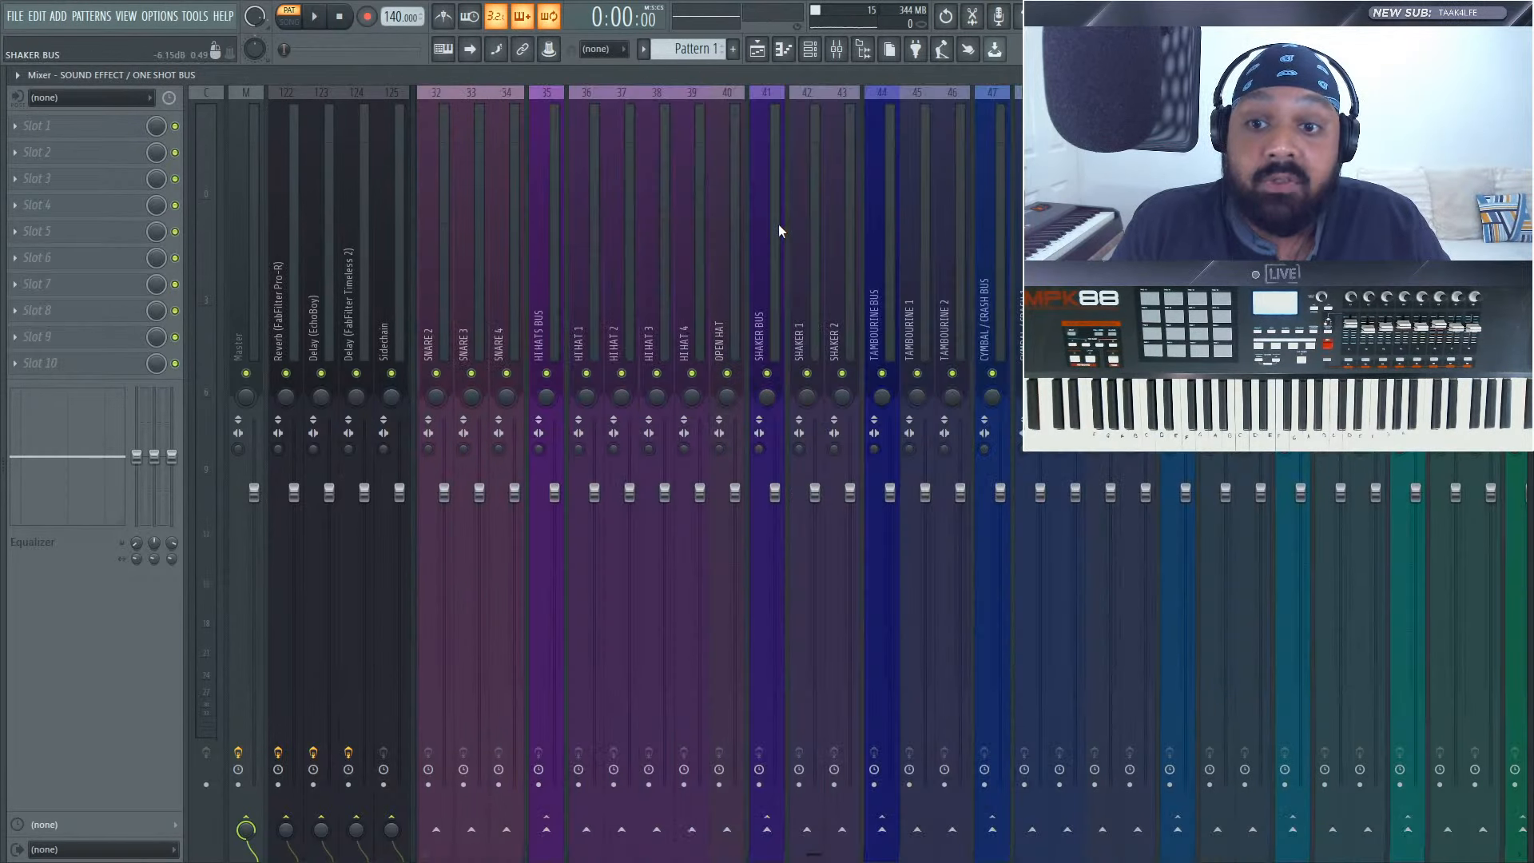
scroll(778, 224, "up", 20)
left_click(447, 181)
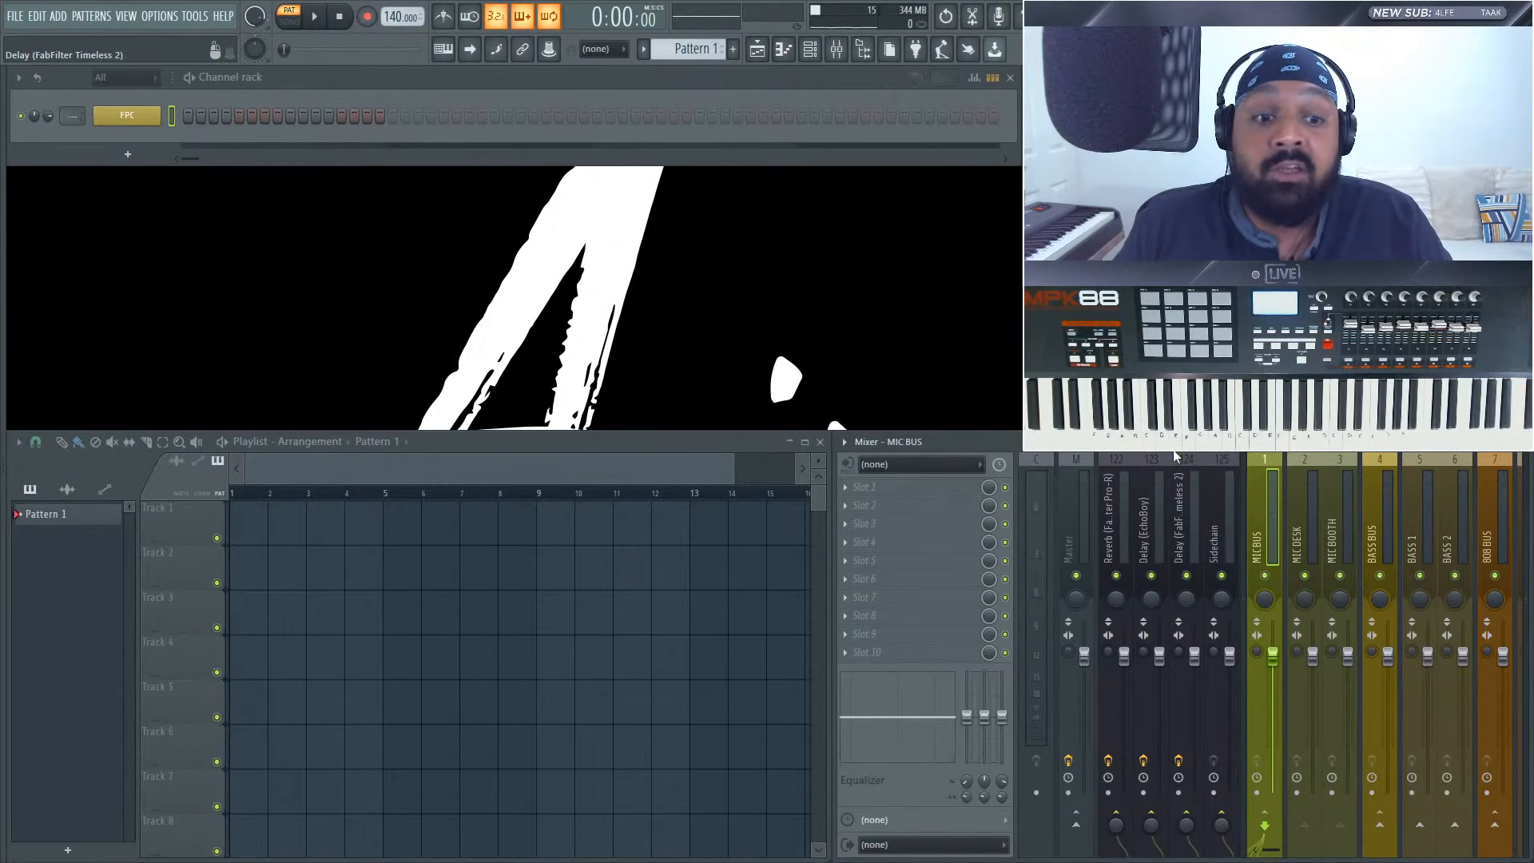
- Move the mixer's effect-slot section to the opposite side of the tracks and check the layout in the maximized mixer
right_click(1410, 444)
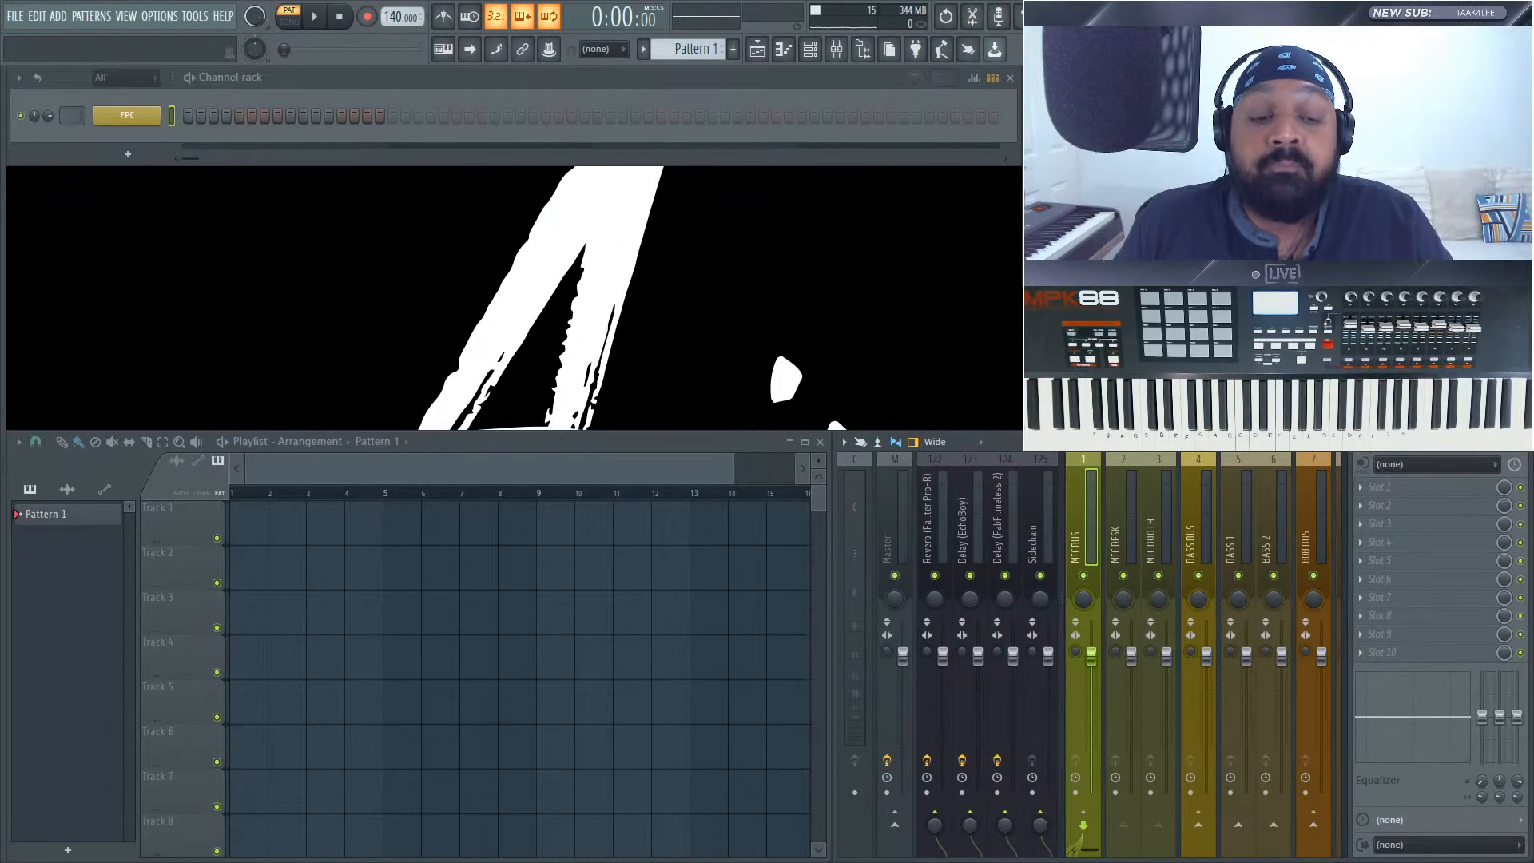
double_click(1118, 442)
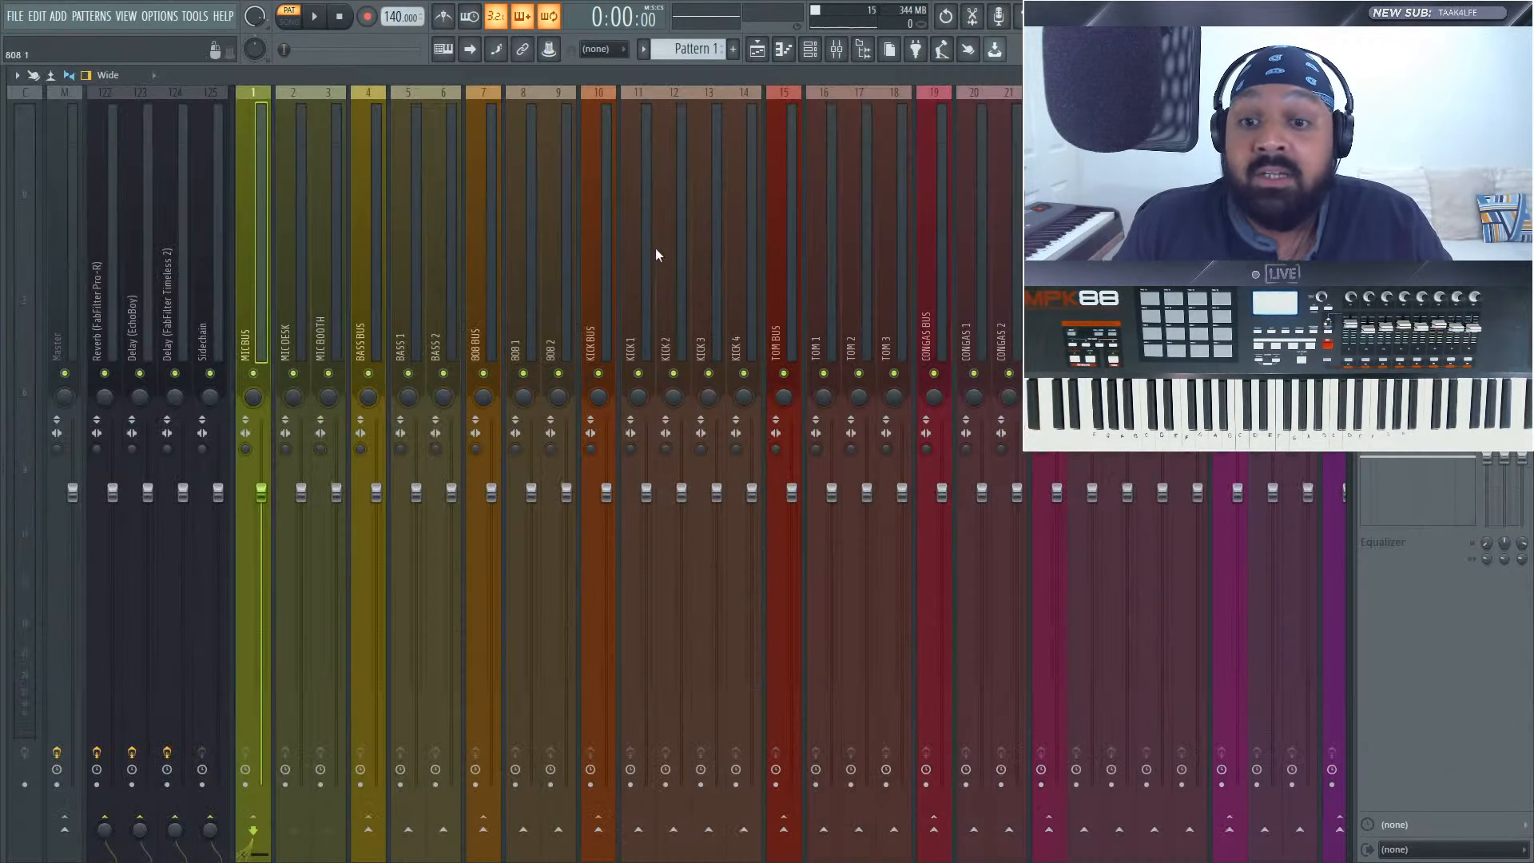
double_click(989, 79)
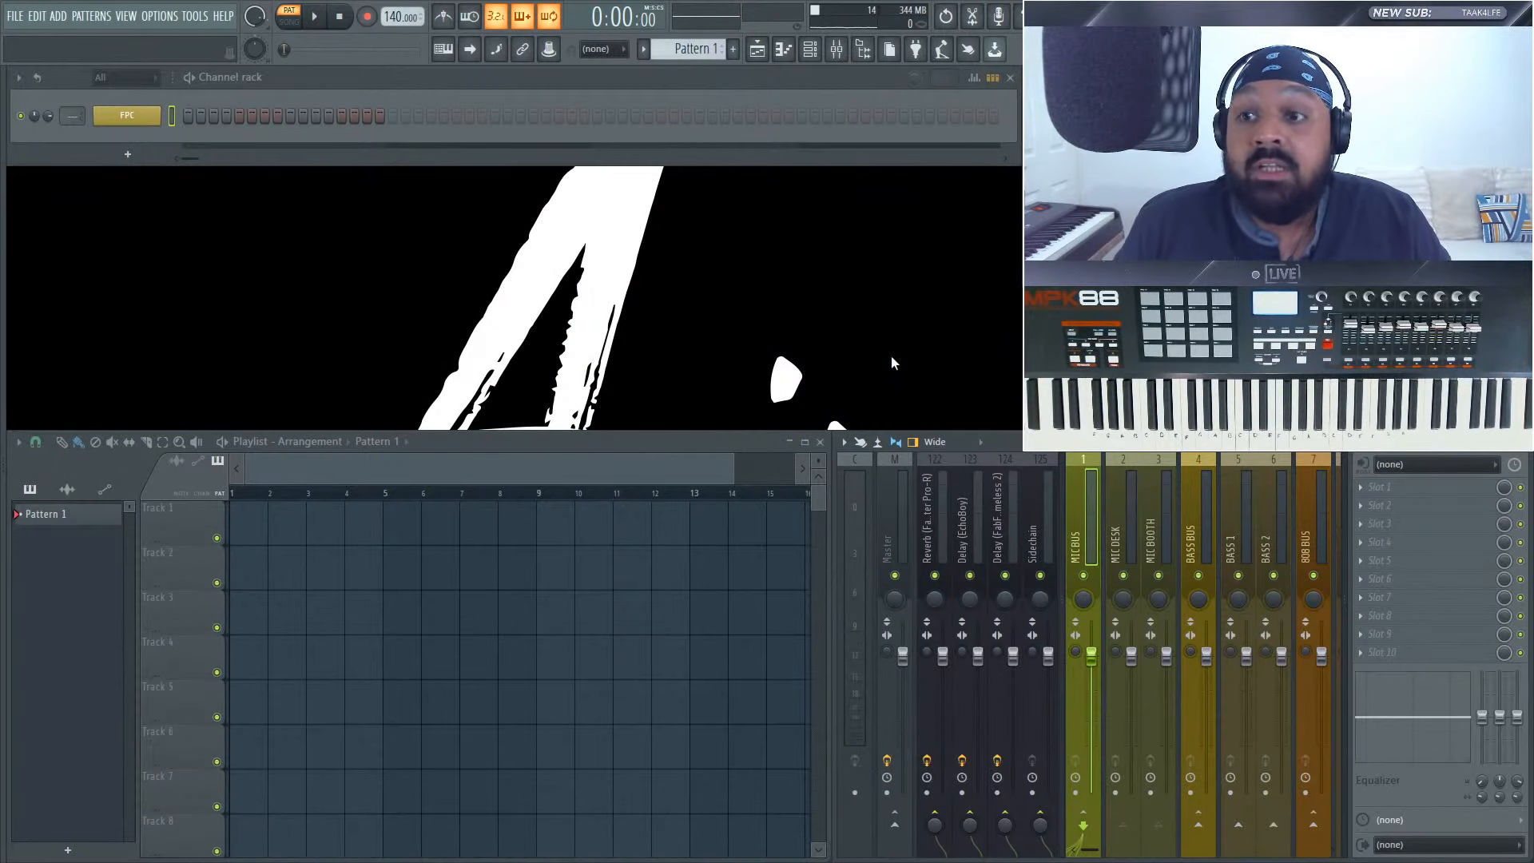
- Start a new project from the default Akai MPK88 & Mixer template and look through its preset mixer tracks
left_click(18, 17)
mouse_move(30, 29)
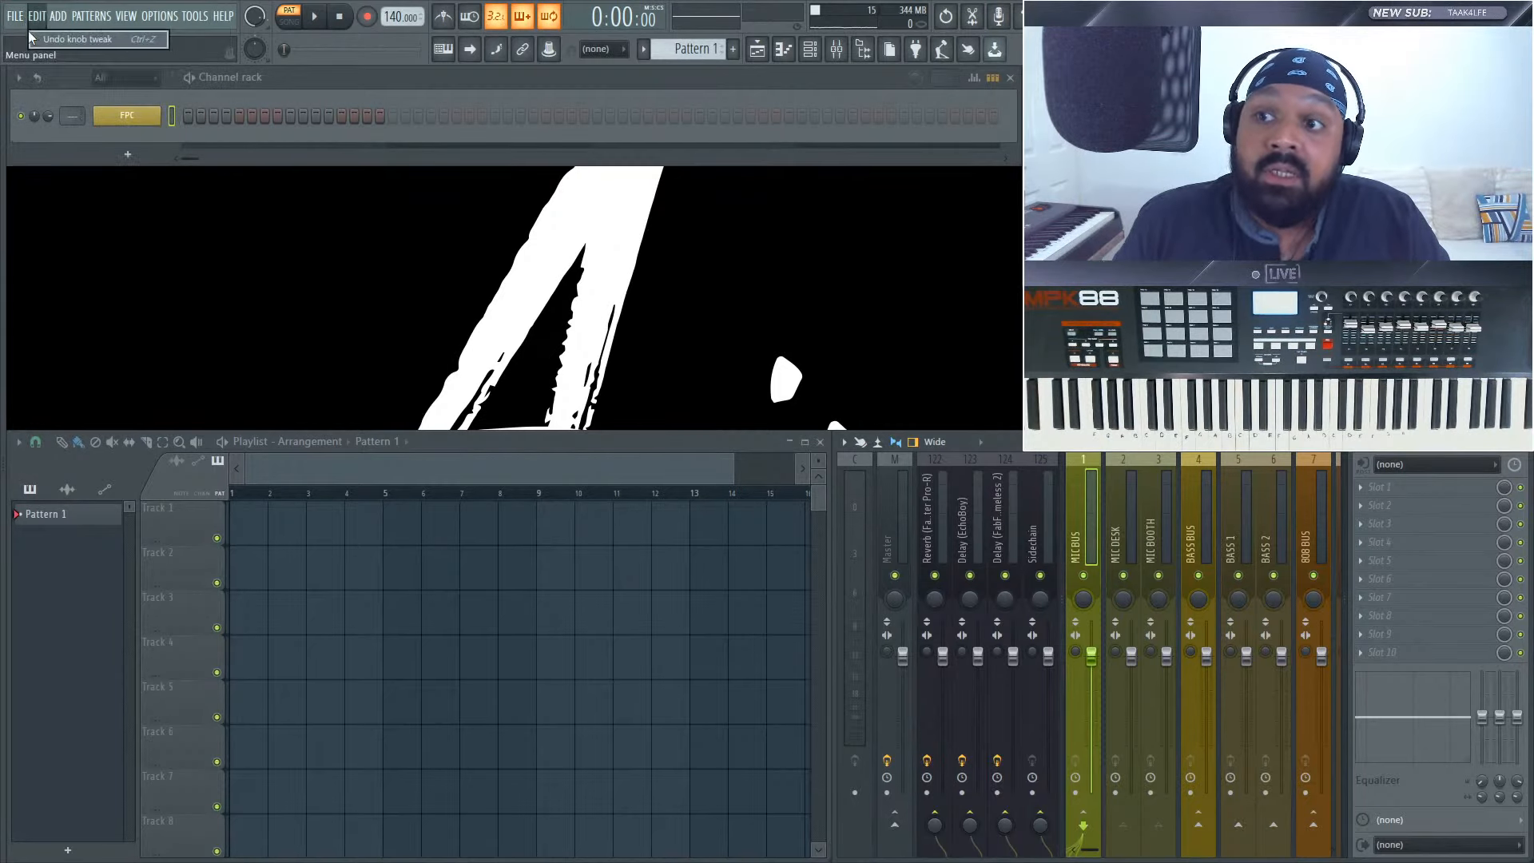
left_click(28, 40)
left_click(787, 484)
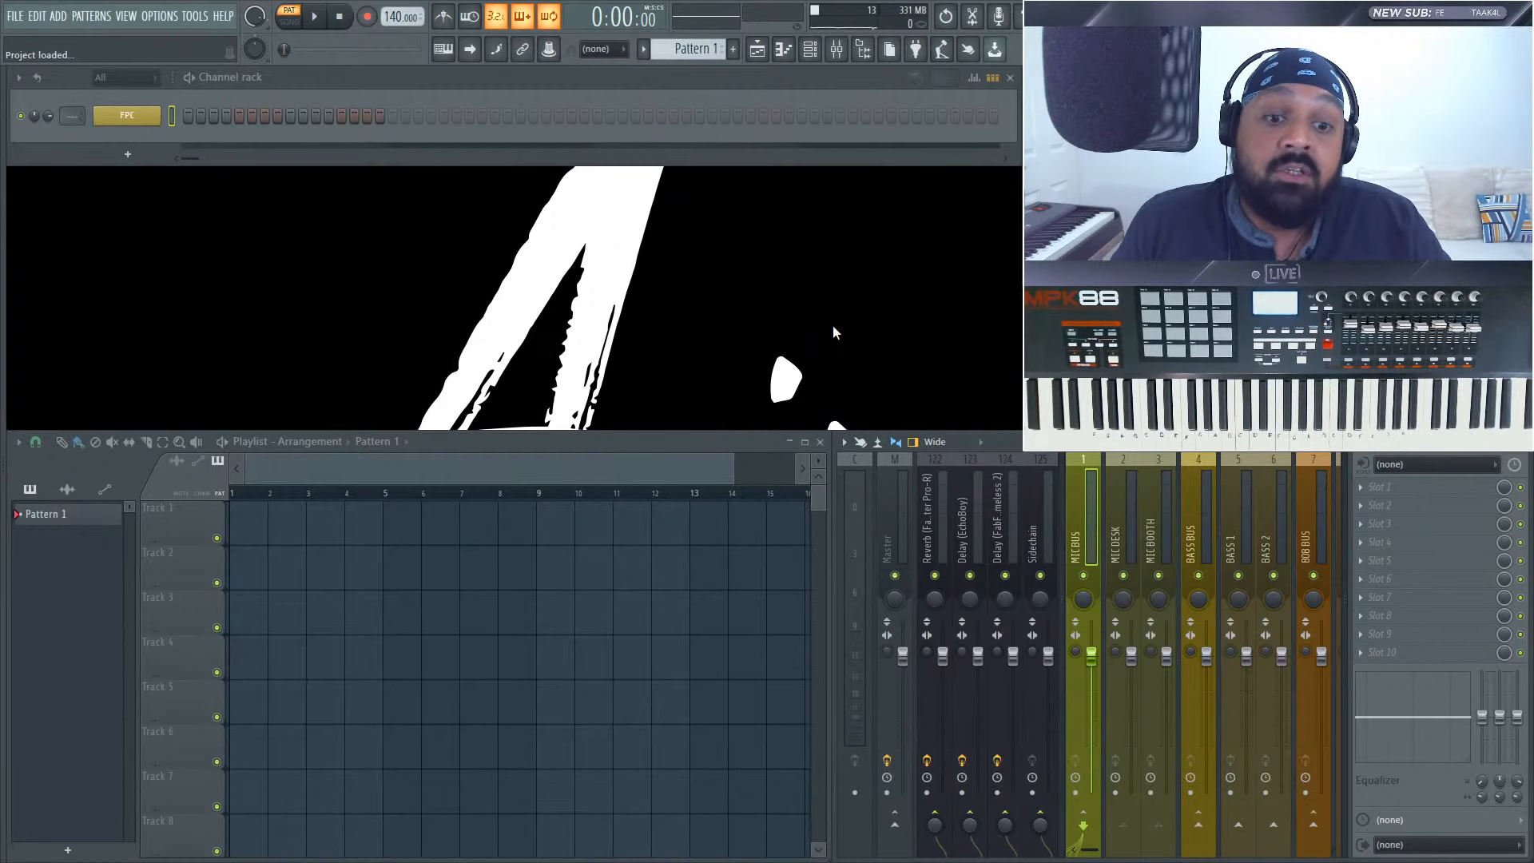
scroll(1203, 639, "down", 5)
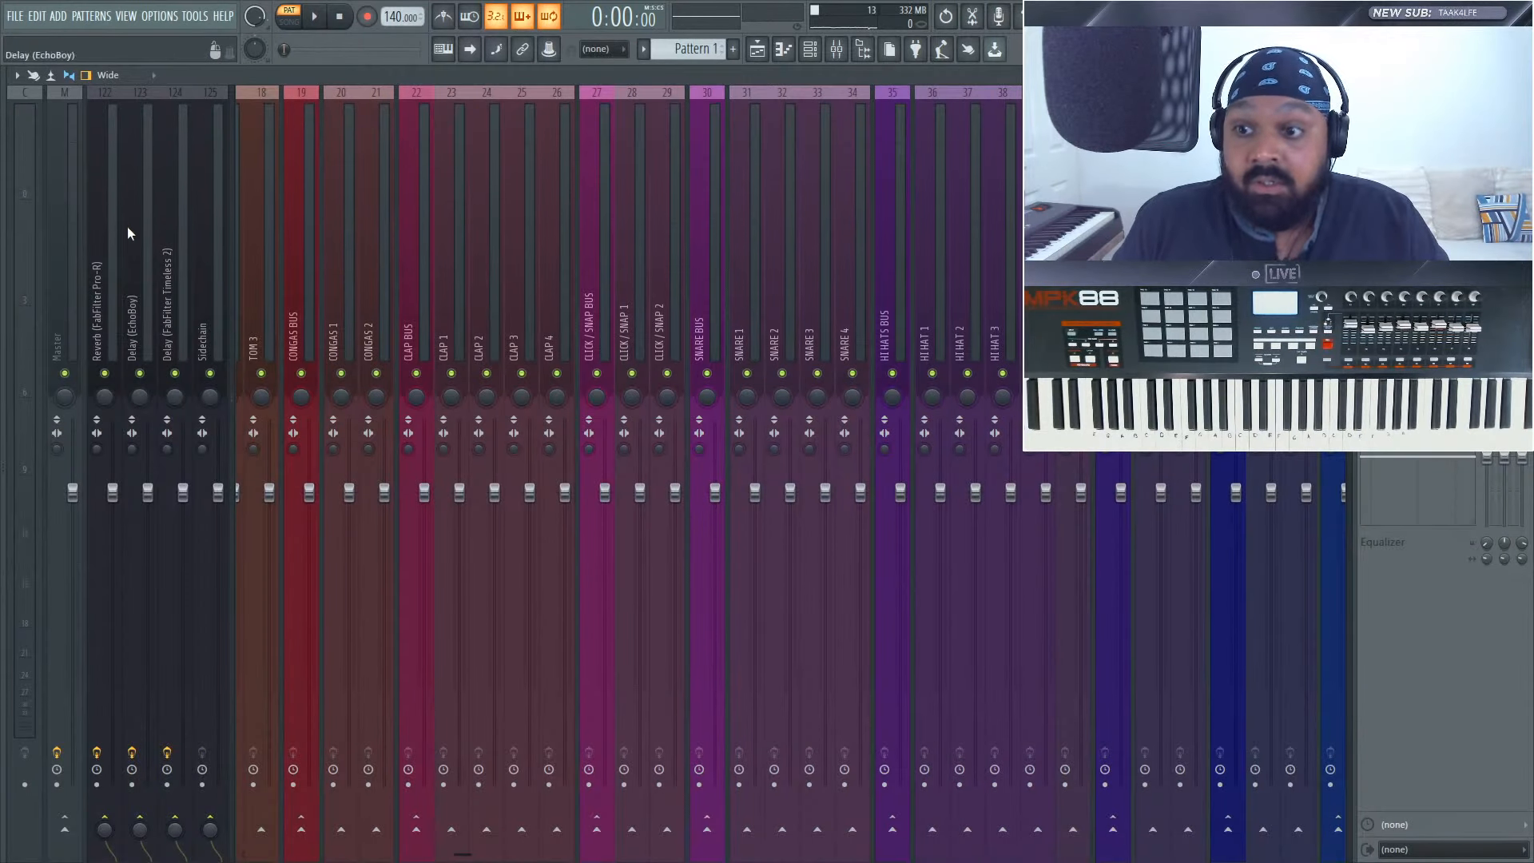
scroll(564, 267, "down", 10)
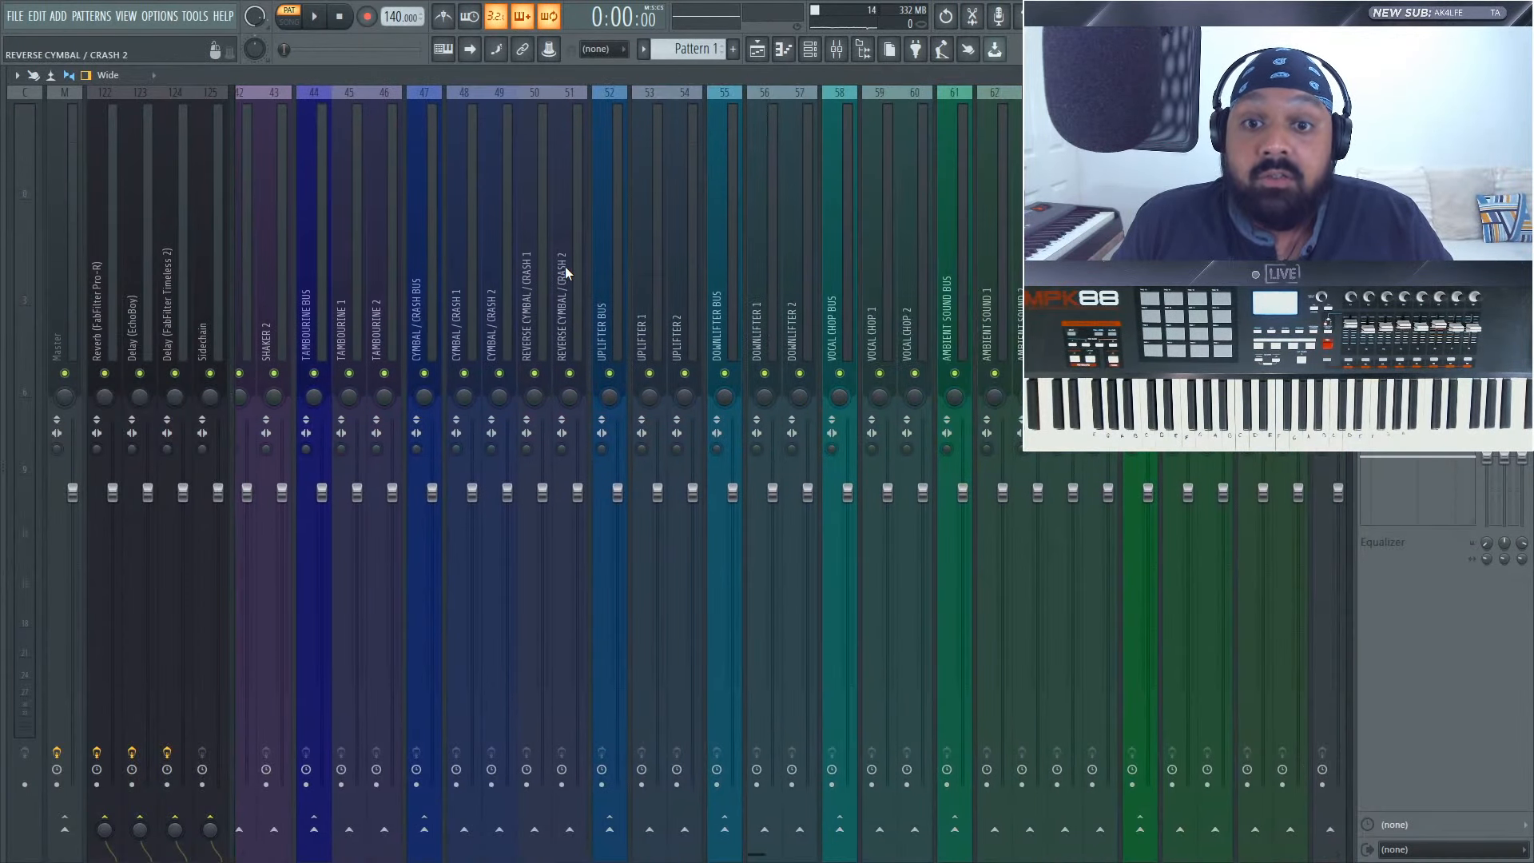
- Create a new project from the Akai MPK88 Empty template
left_click(15, 16)
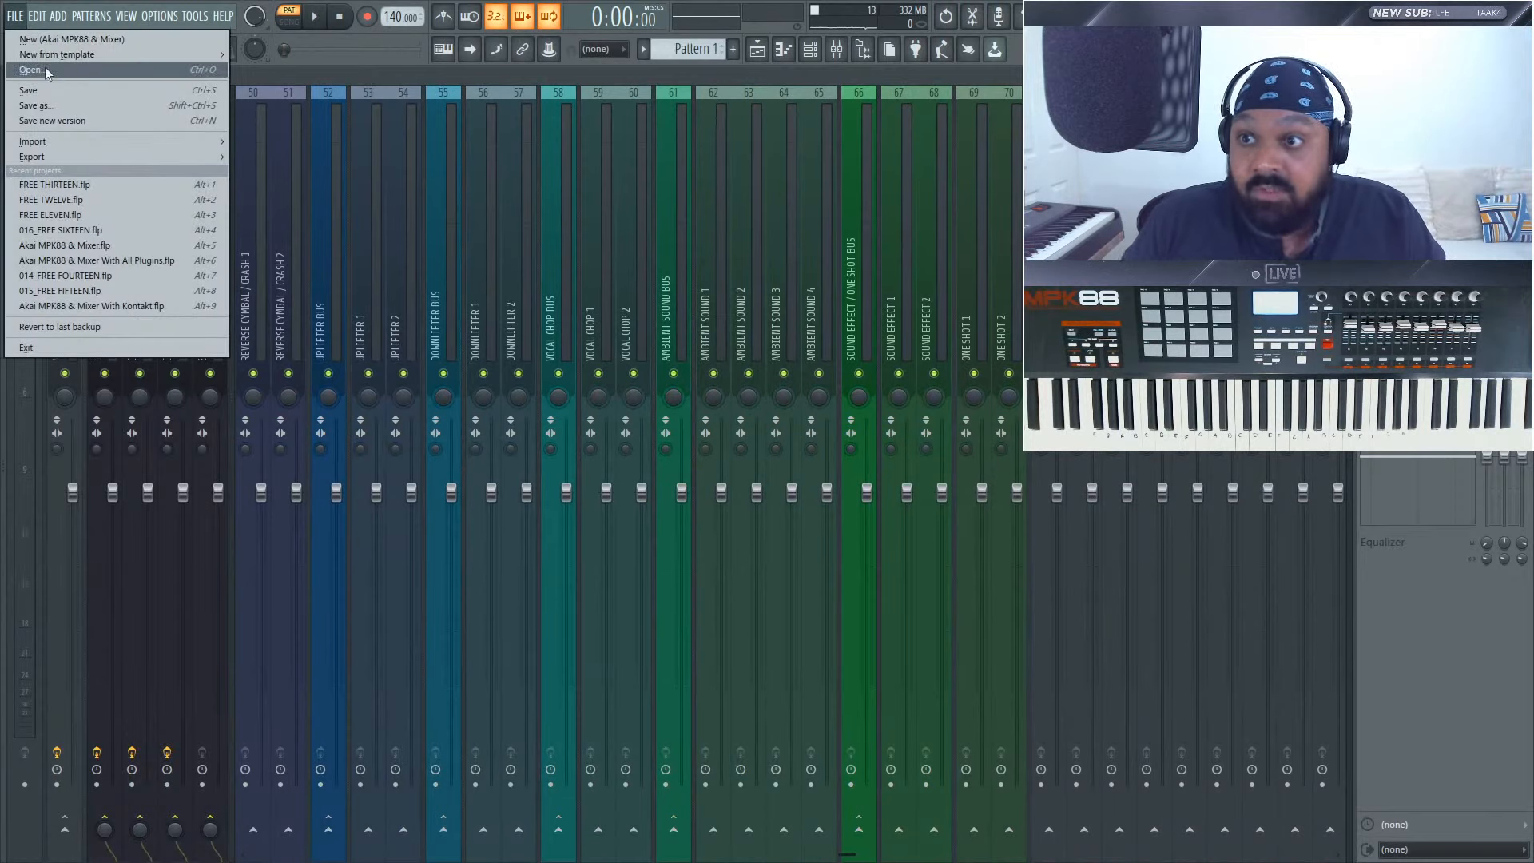
mouse_move(193, 53)
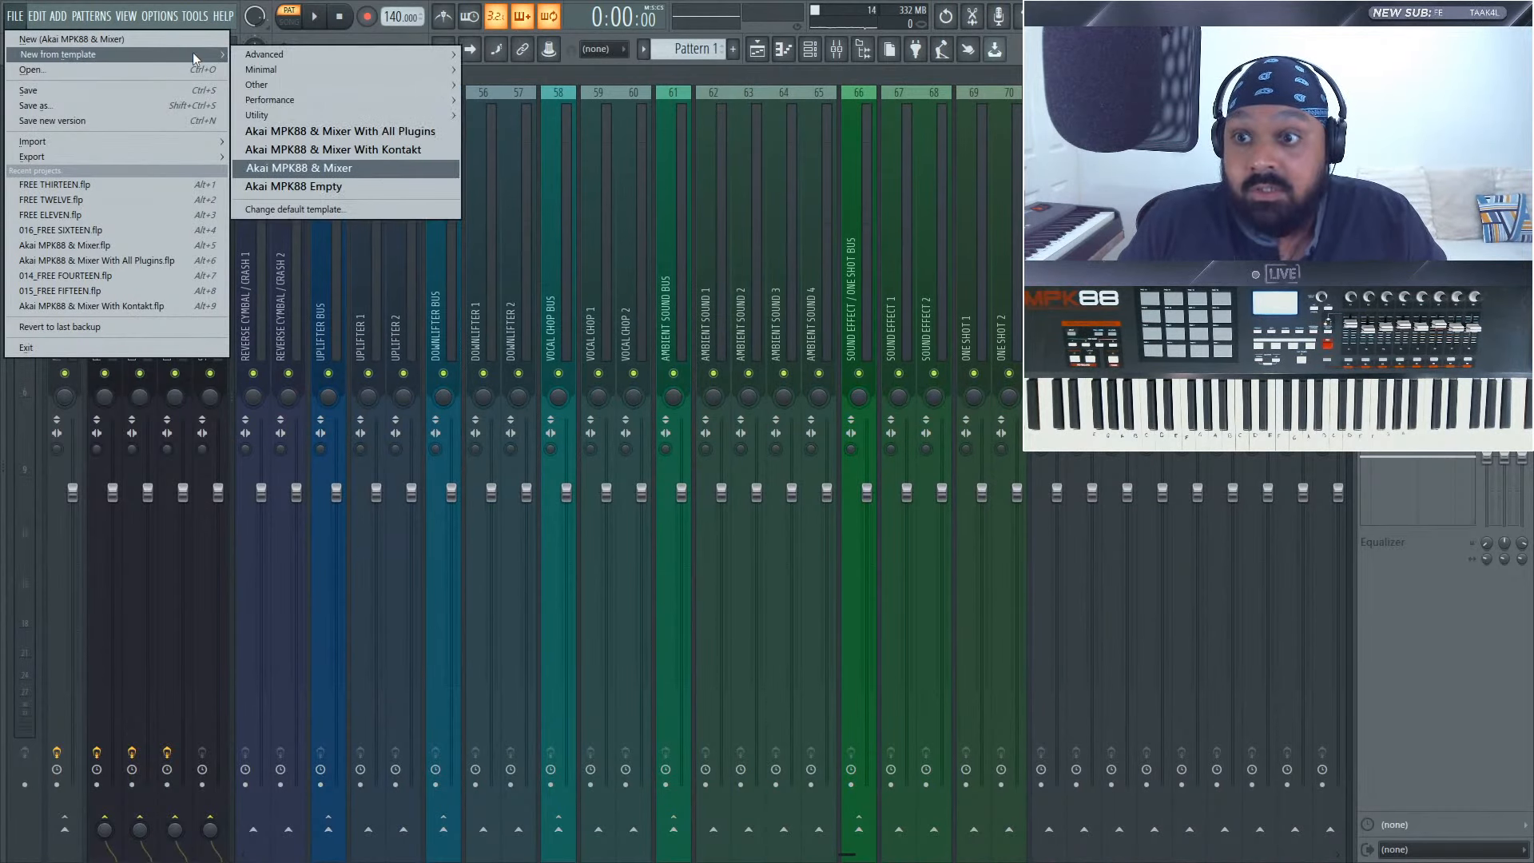
left_click(354, 186)
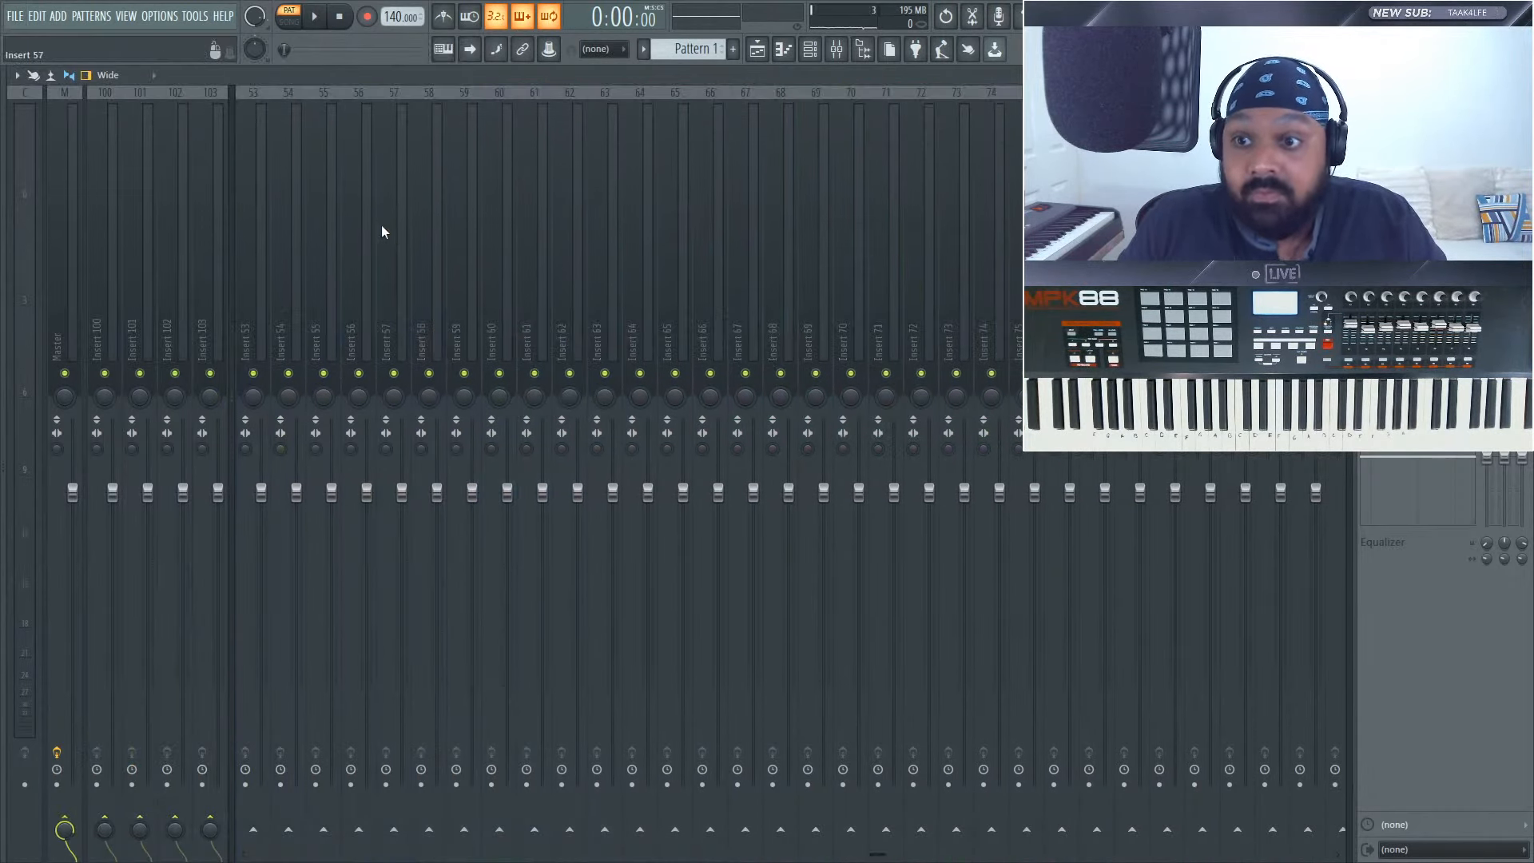
- Rename the first mixer insert track as KICK BUS
scroll(383, 234, "up", 6)
scroll(385, 231, "up", 20)
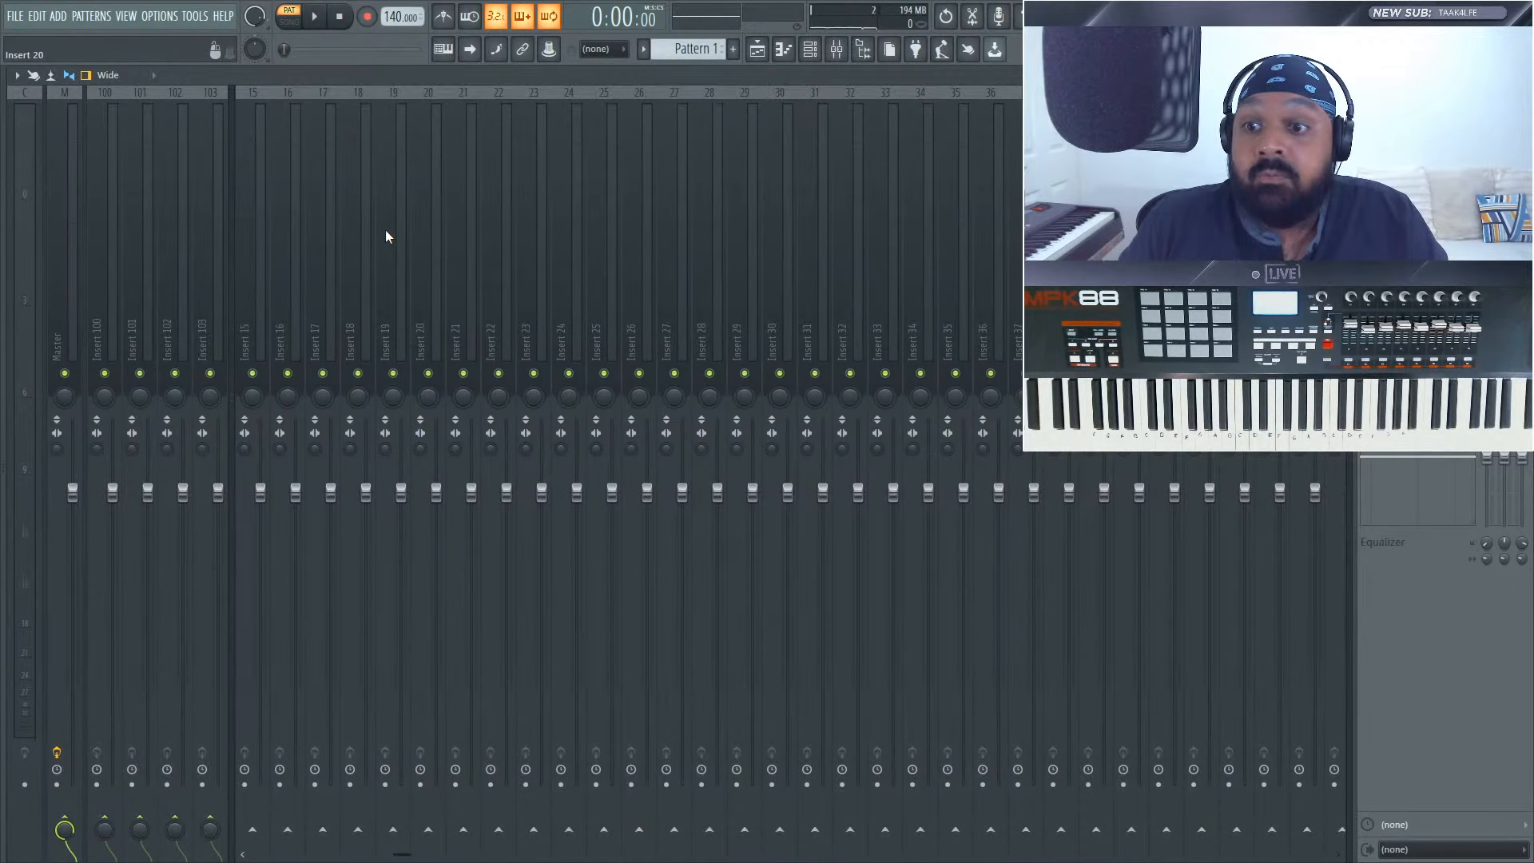
scroll(385, 232, "up", 14)
right_click(268, 92)
left_click(368, 110)
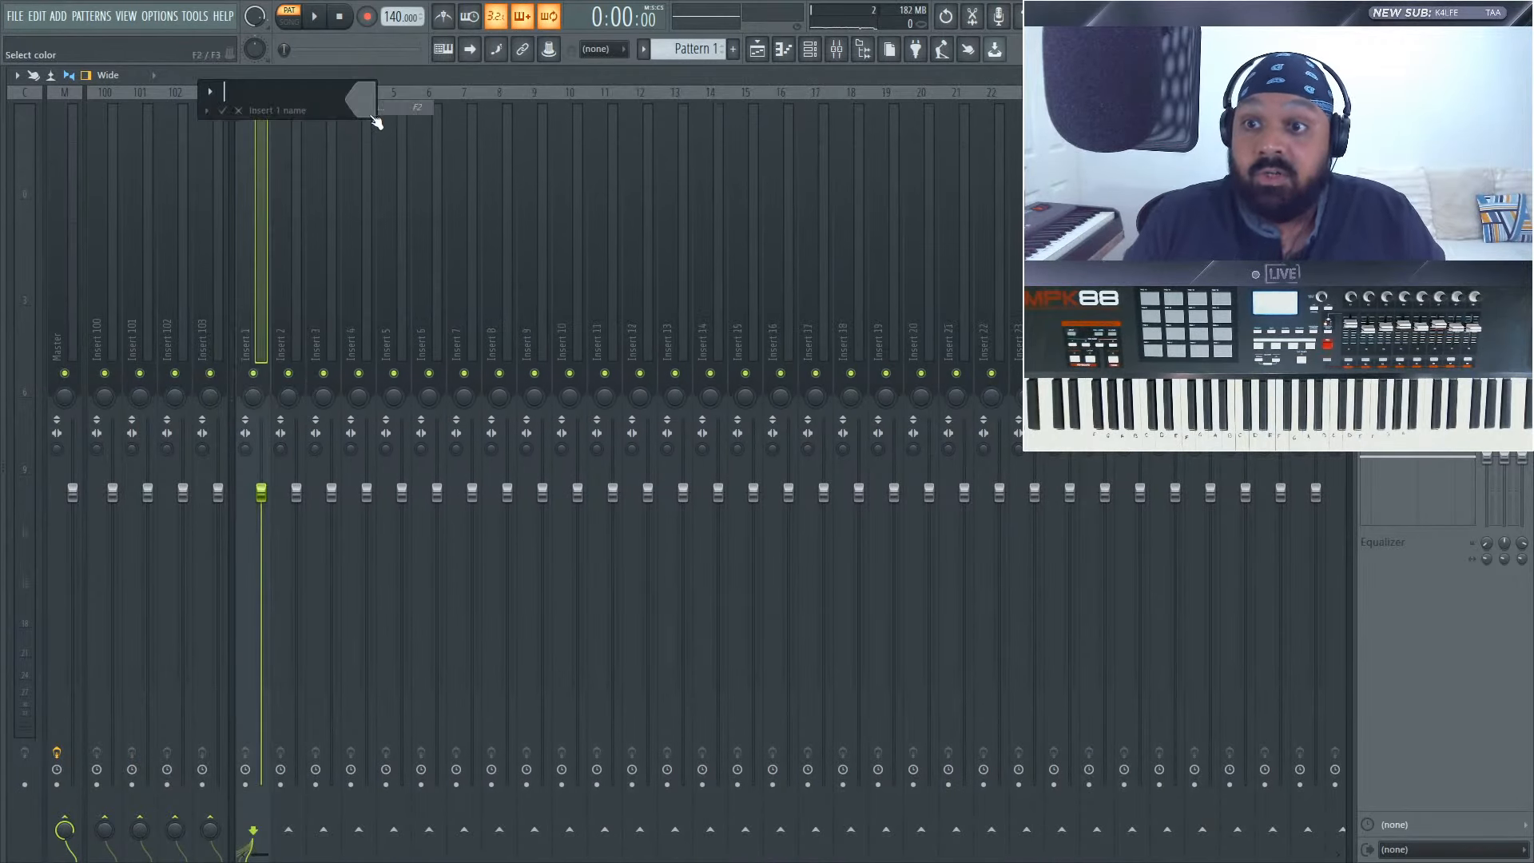
type("Kl")
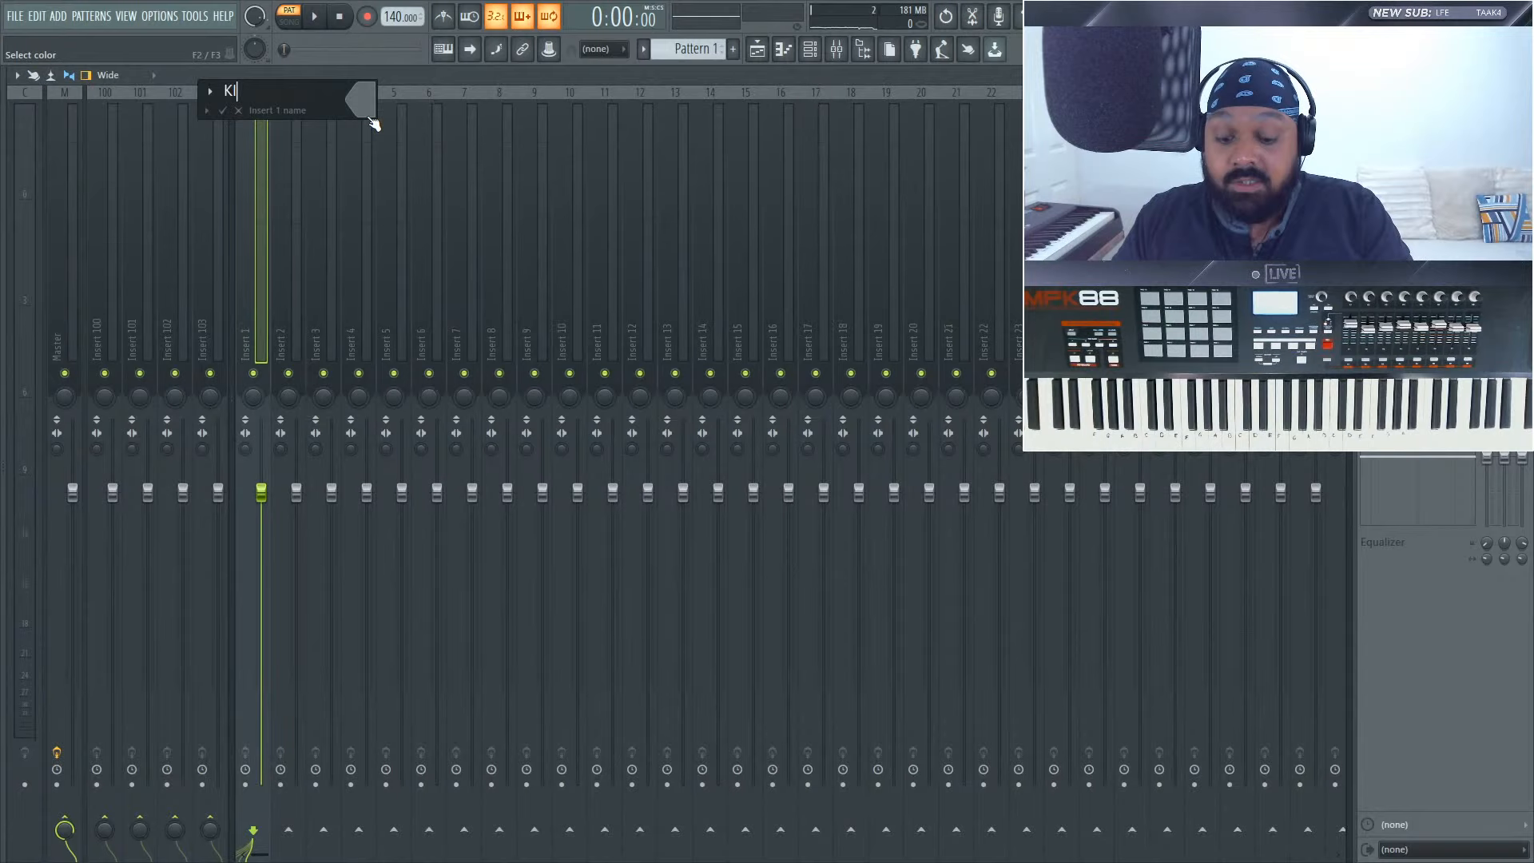
type("CK BUS")
key("Return")
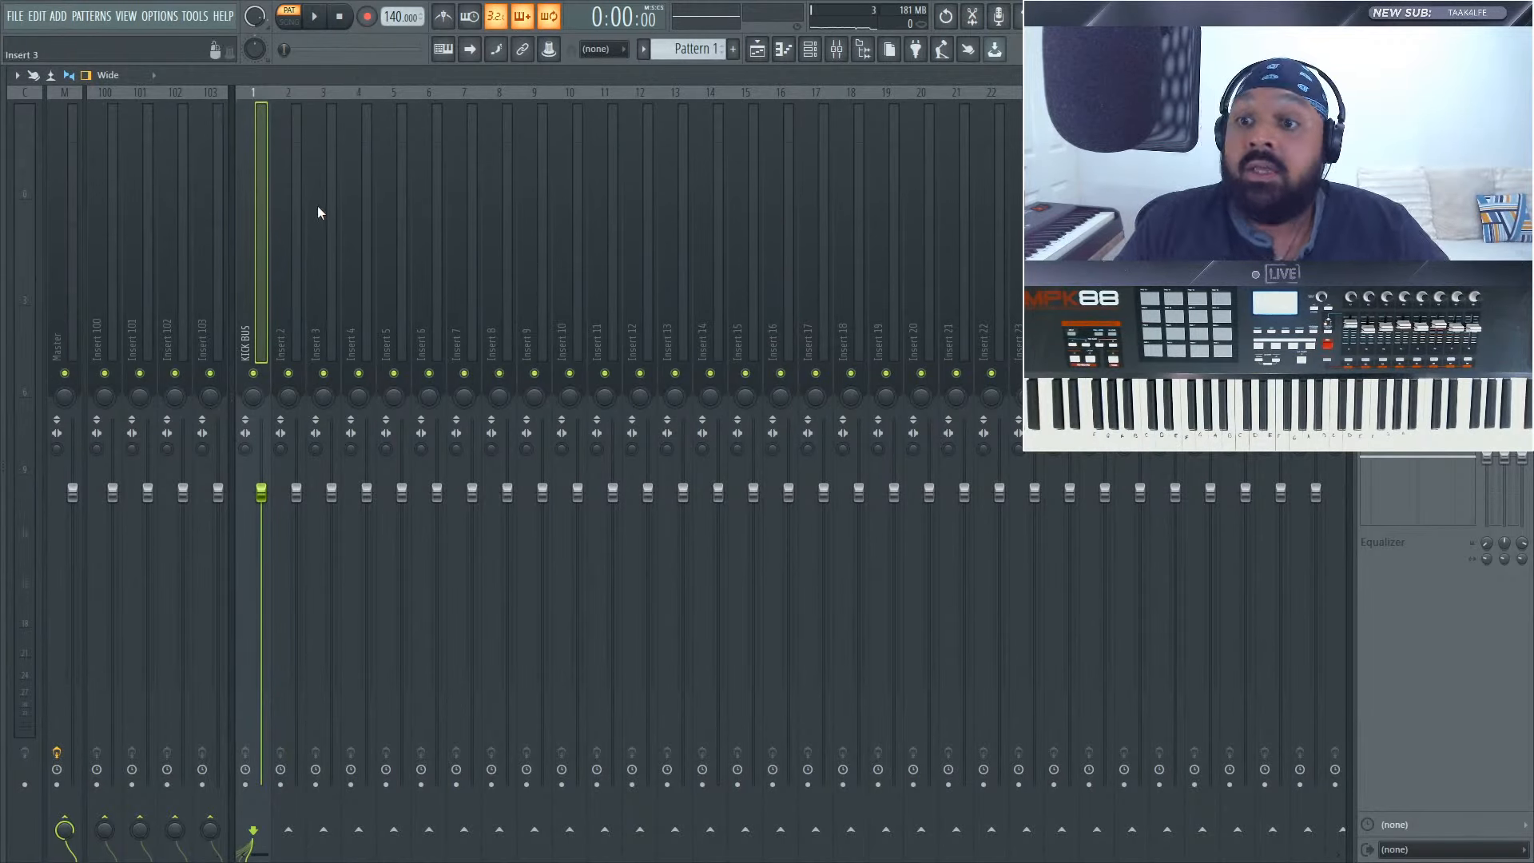
- Rename the second mixer insert track as KICK 1
key("Right")
key("F2")
type("KI")
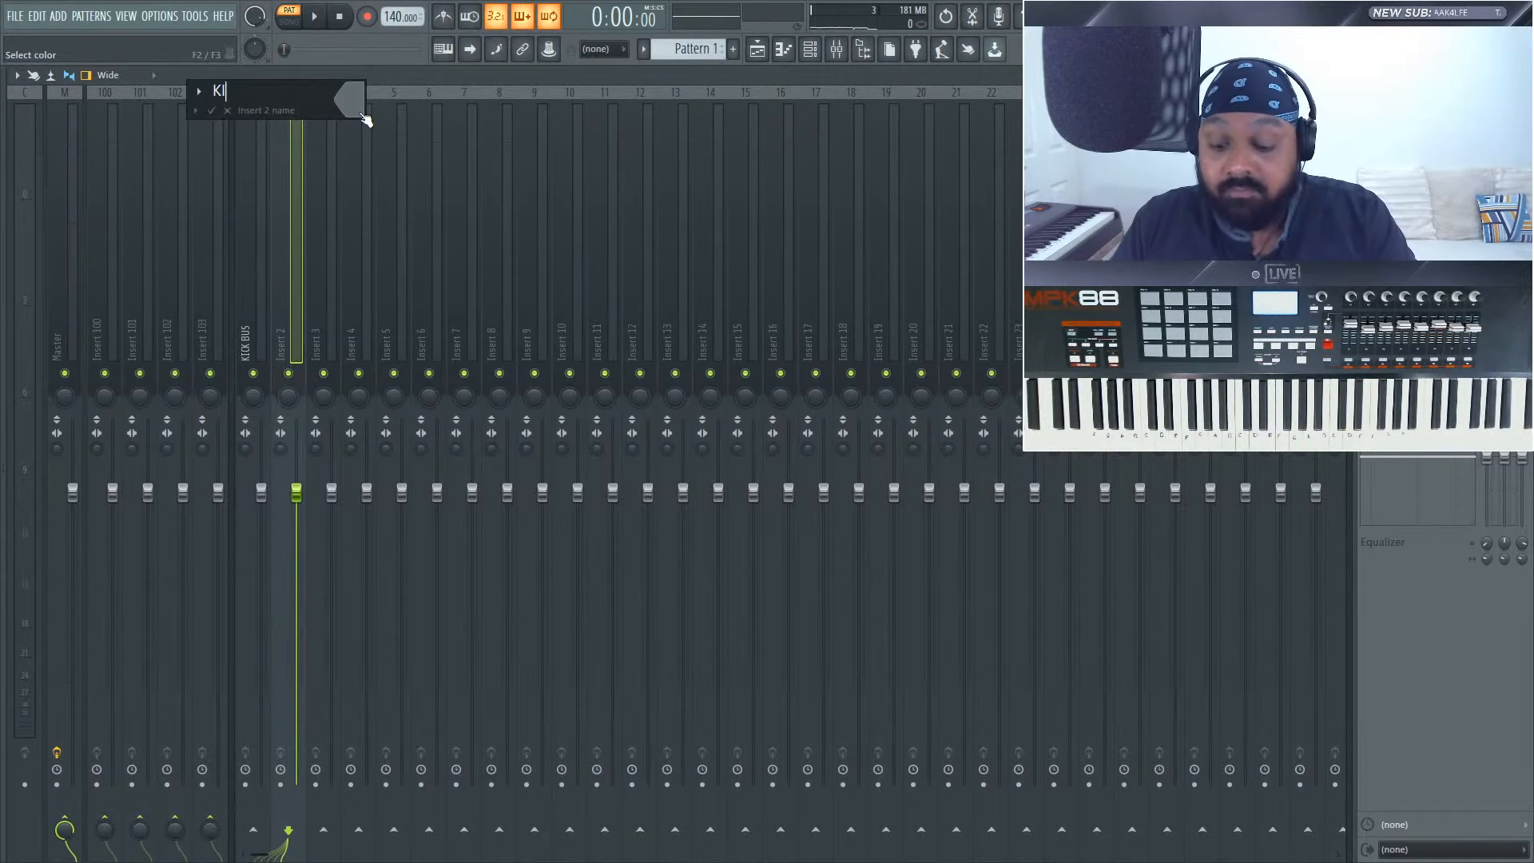
type("CK 1")
key("Return")
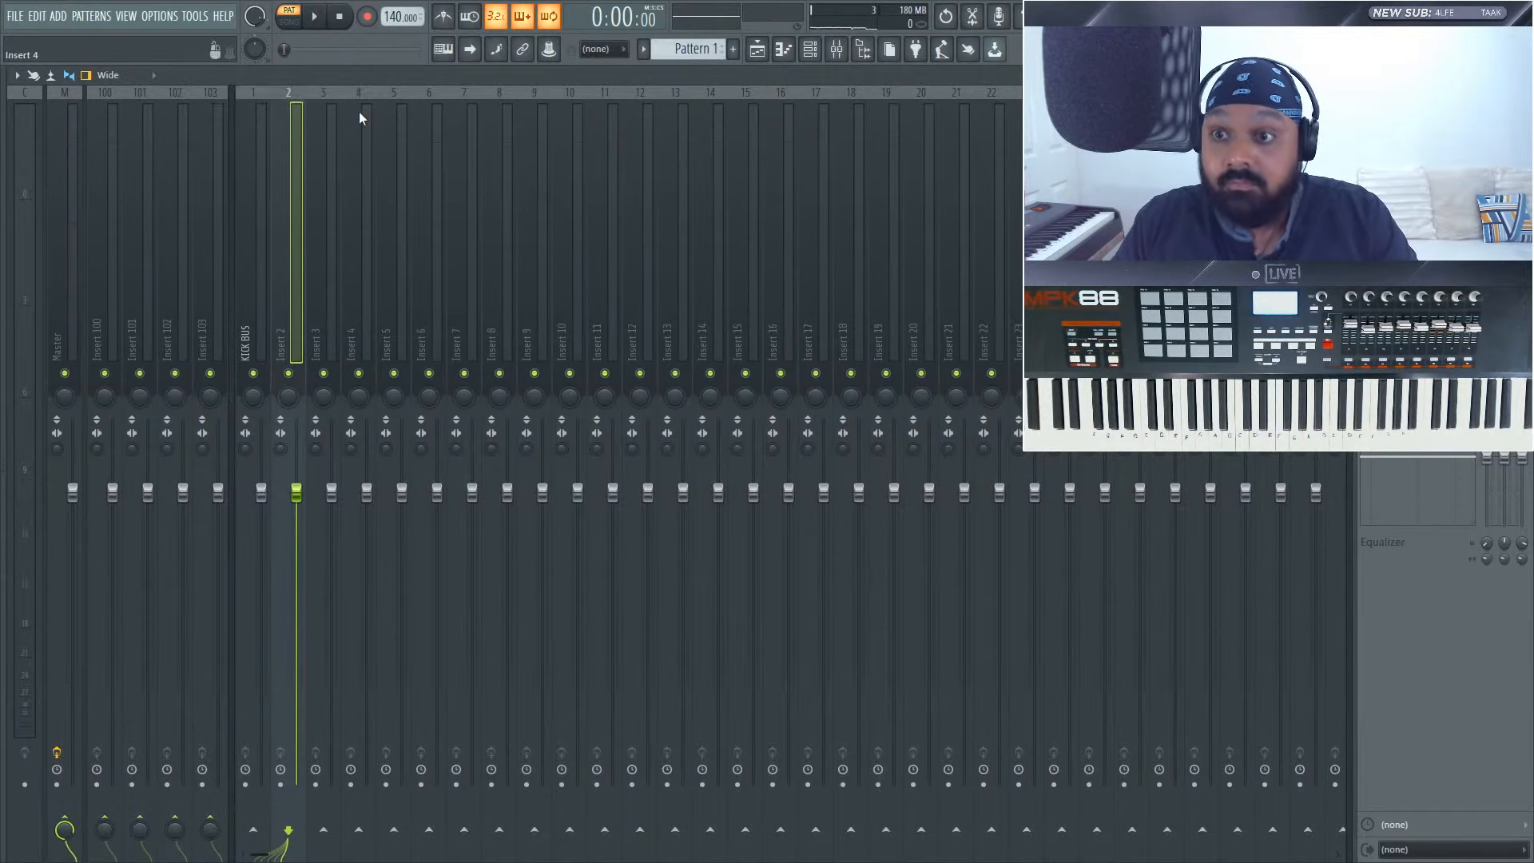
- Rename the third mixer insert track as KICK 2
left_click(313, 174)
right_click(339, 88)
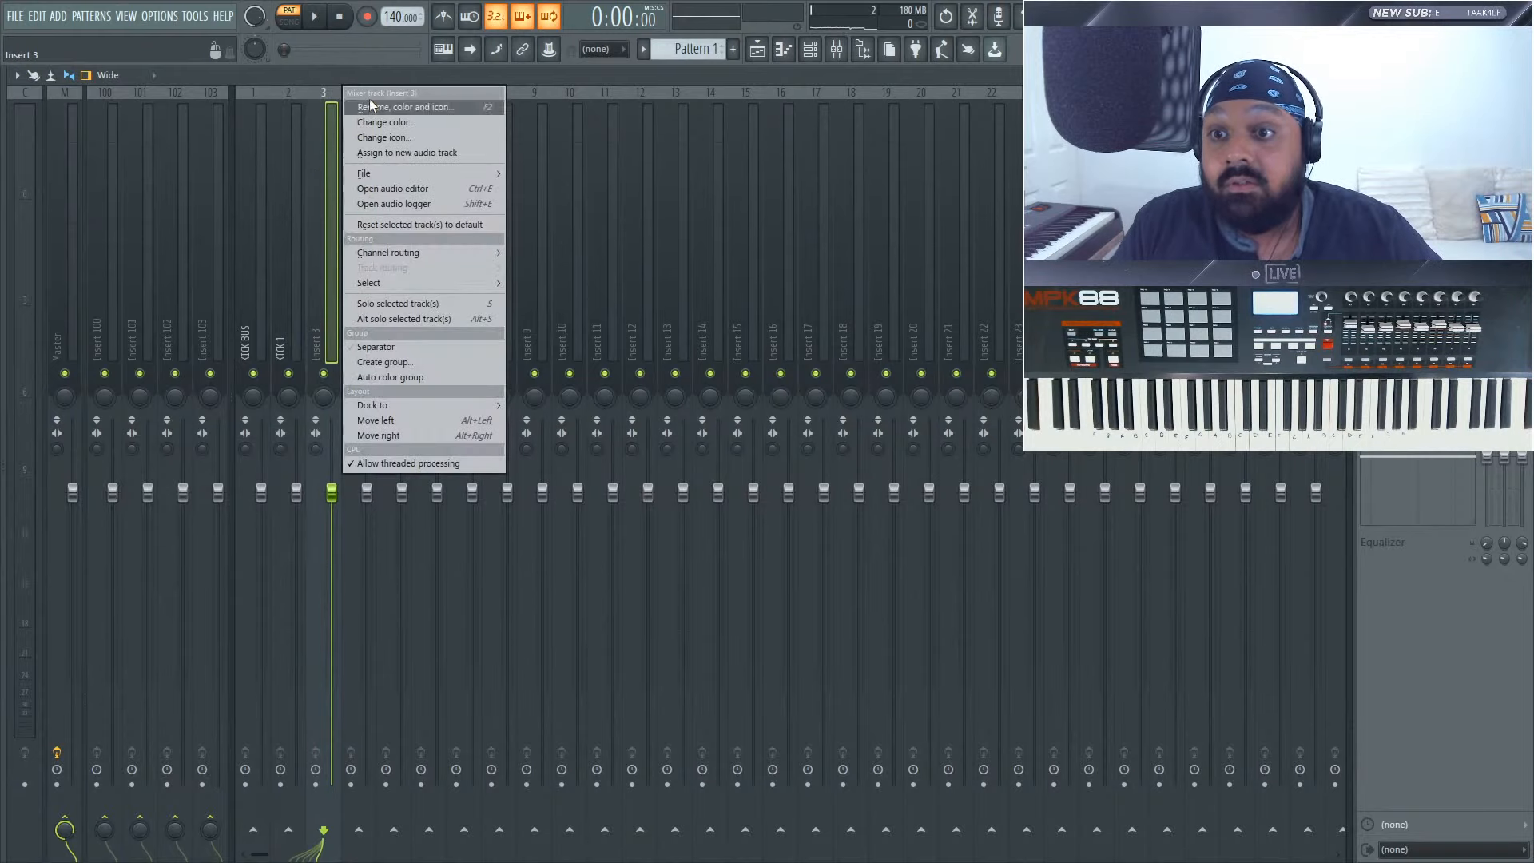
left_click(370, 104)
type("KICK 2")
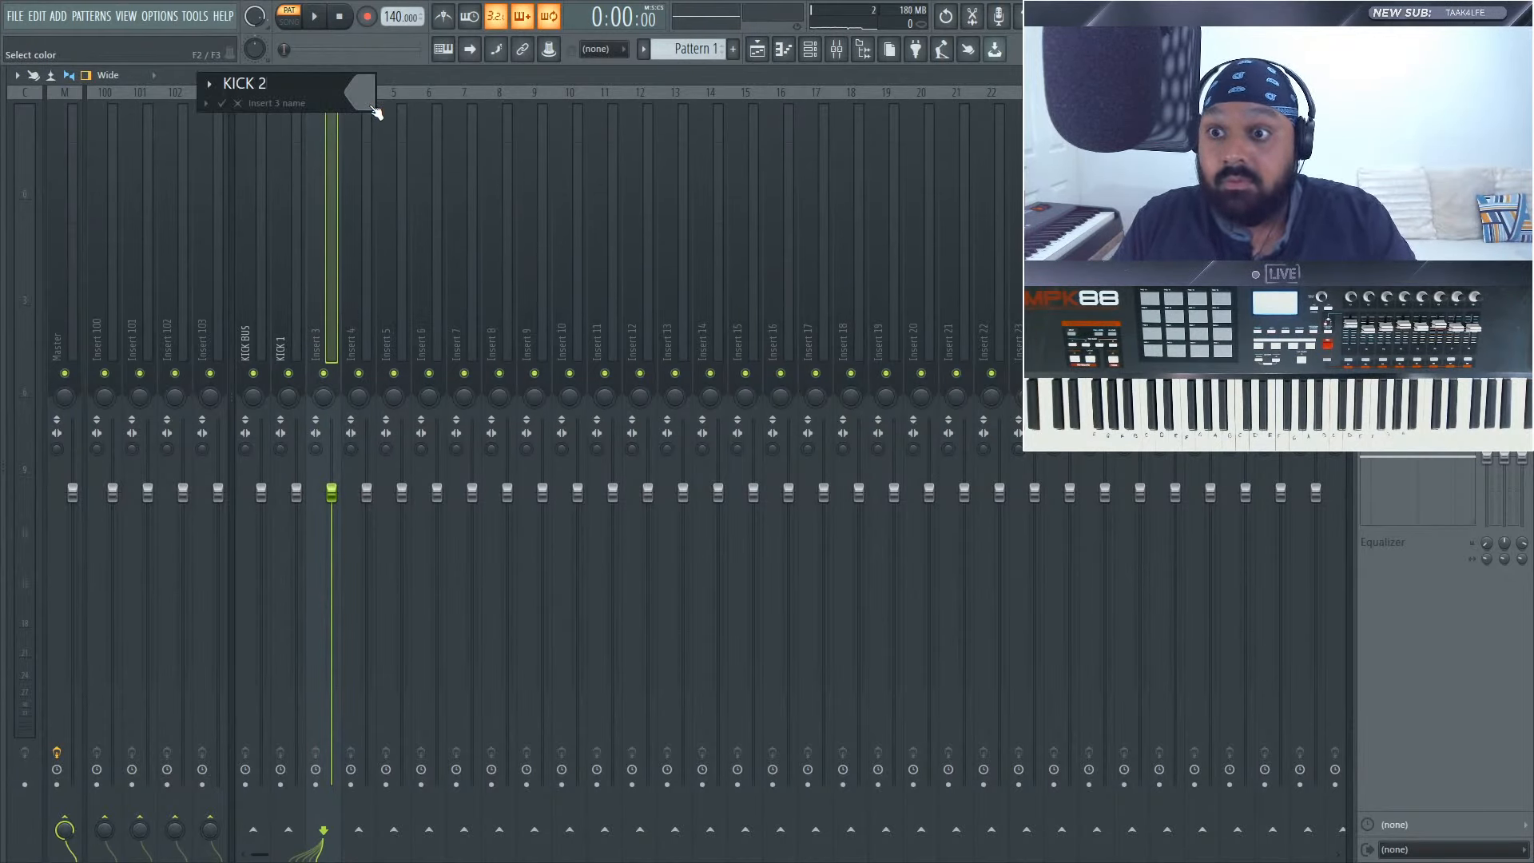
key("Return")
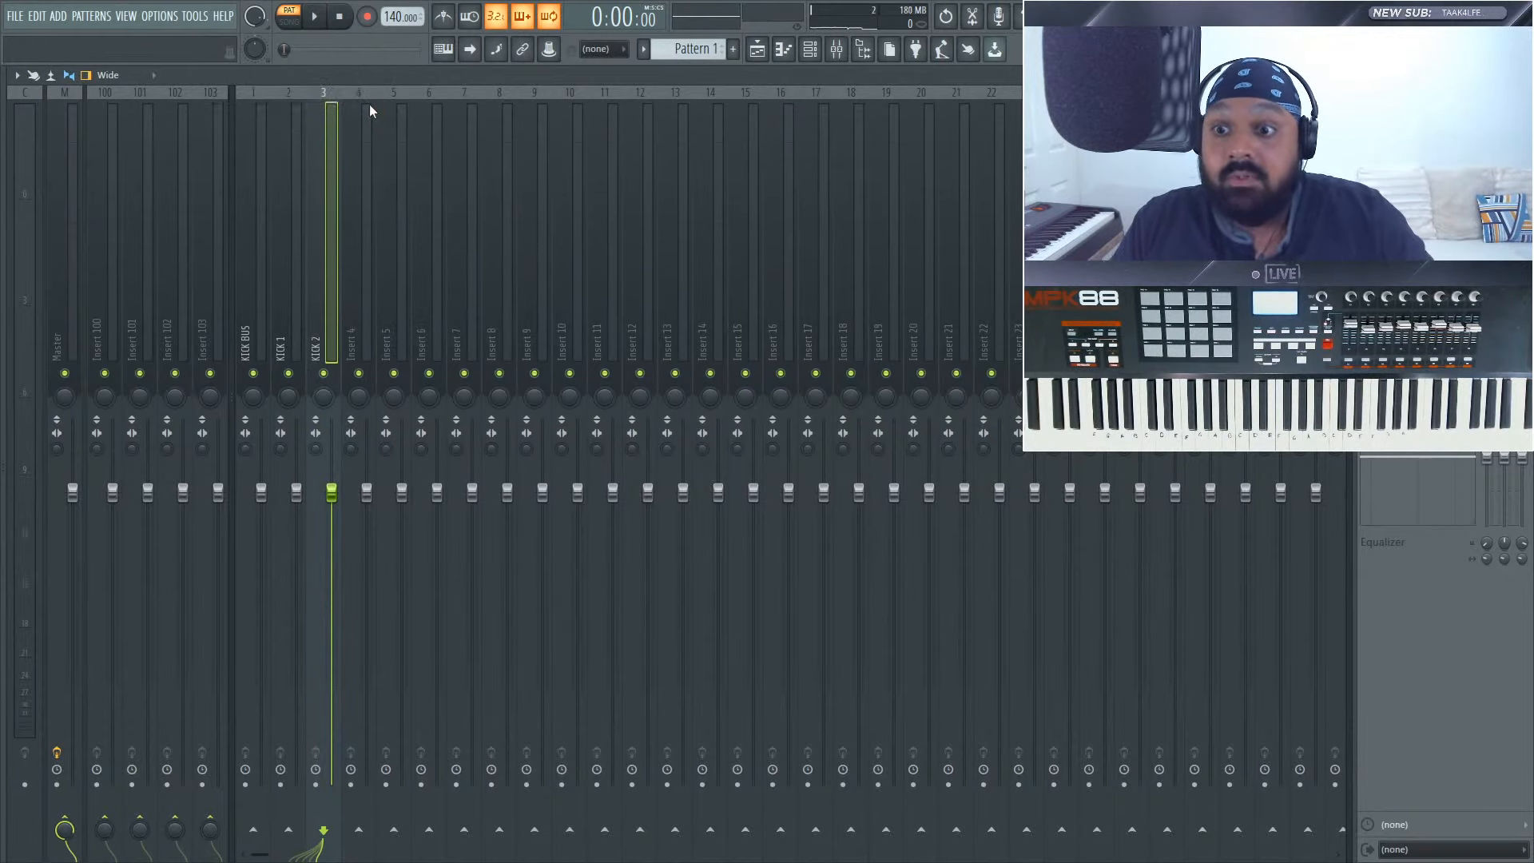
- Check how KICK BUS, KICK 1 and KICK 2 are routed to the Master track
left_click(278, 282)
left_click(259, 297)
left_click(291, 301)
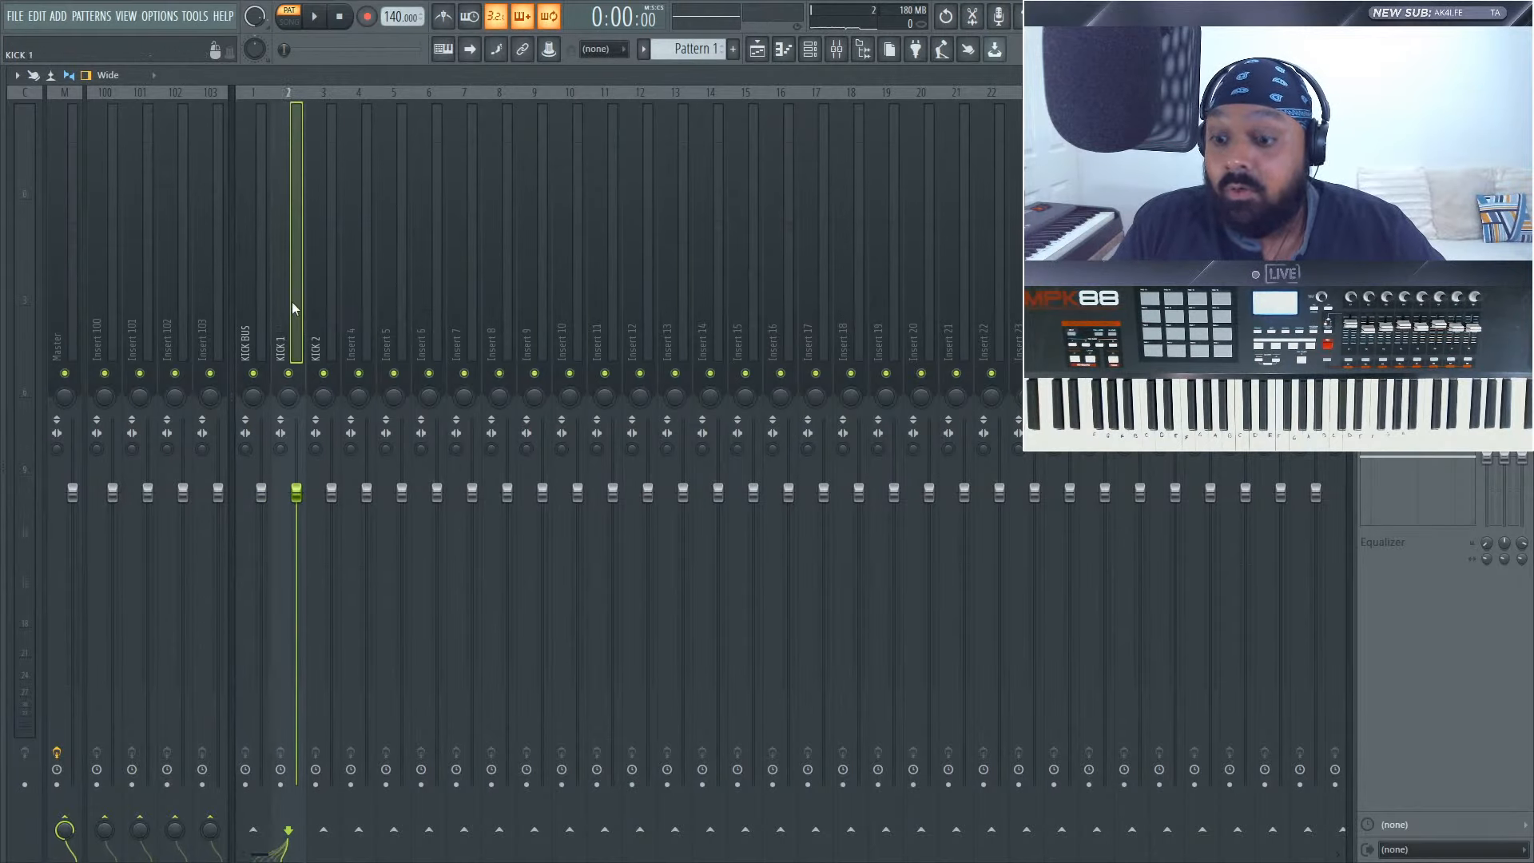
left_click(334, 300)
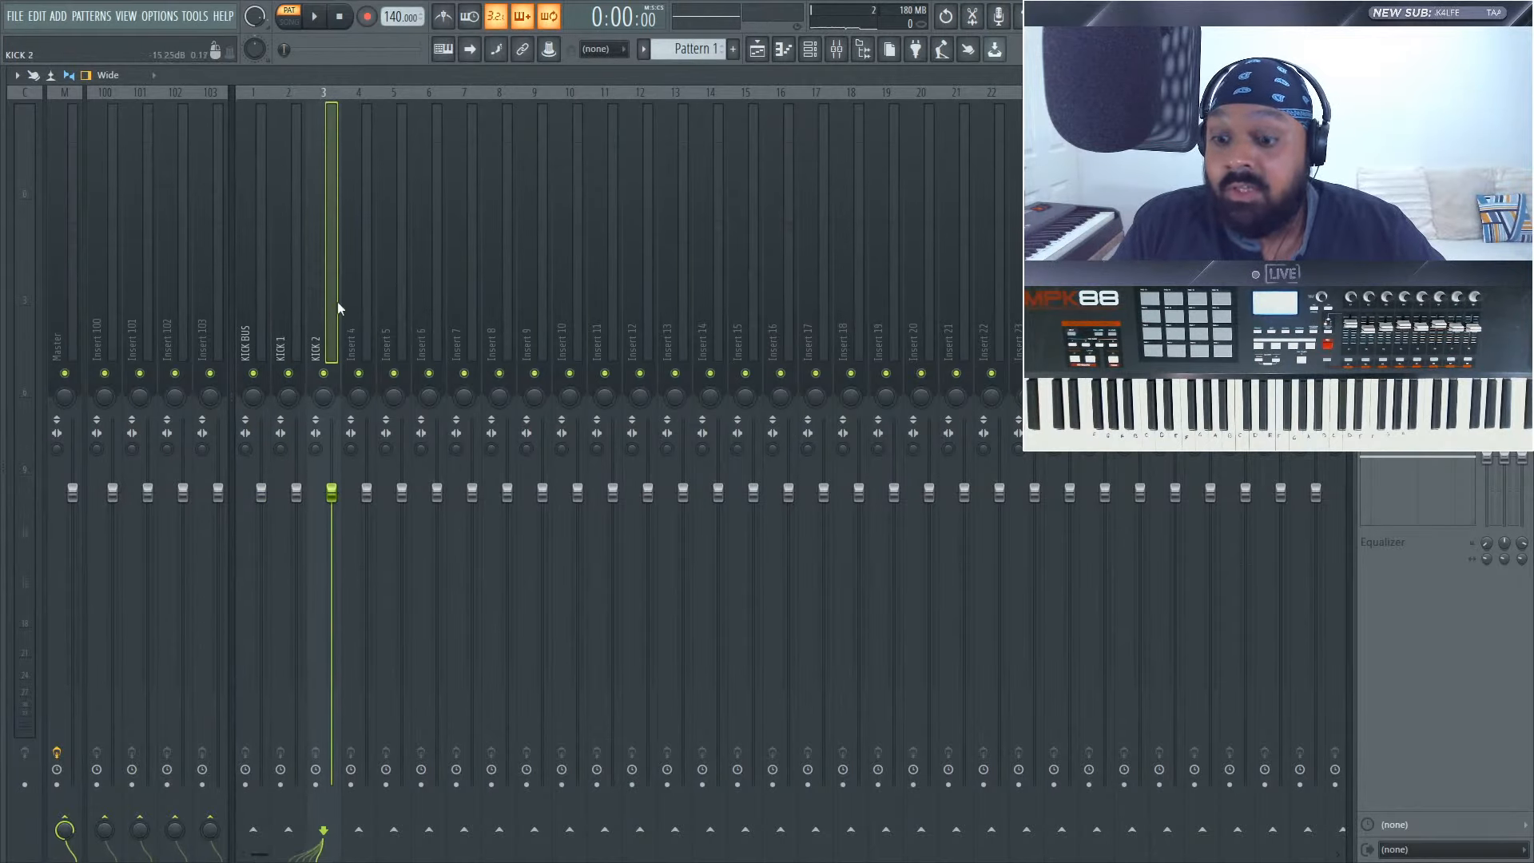
left_click(67, 310)
left_click(249, 304)
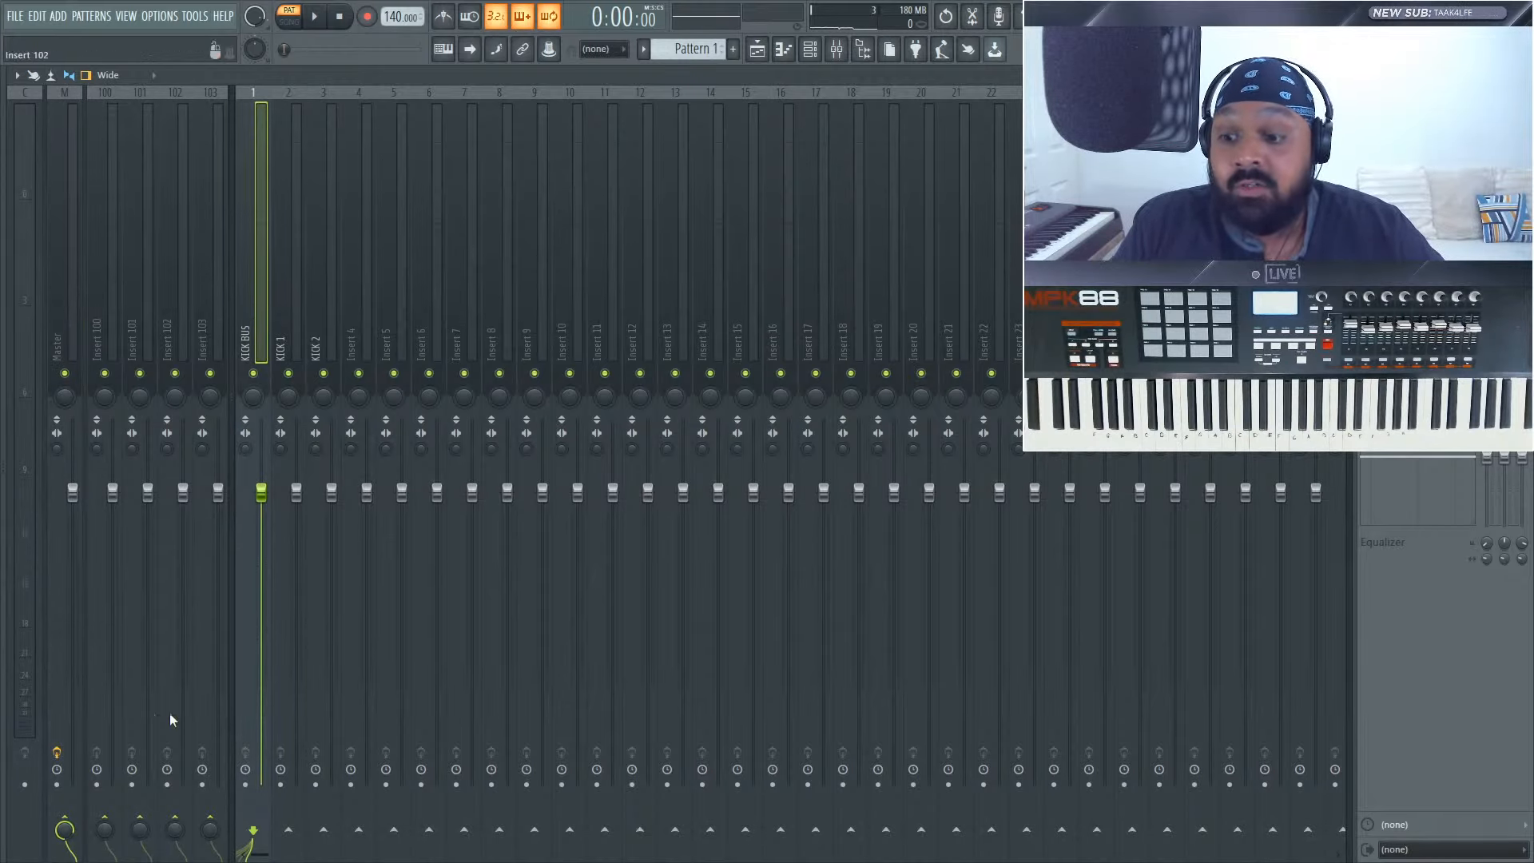
left_click(239, 283)
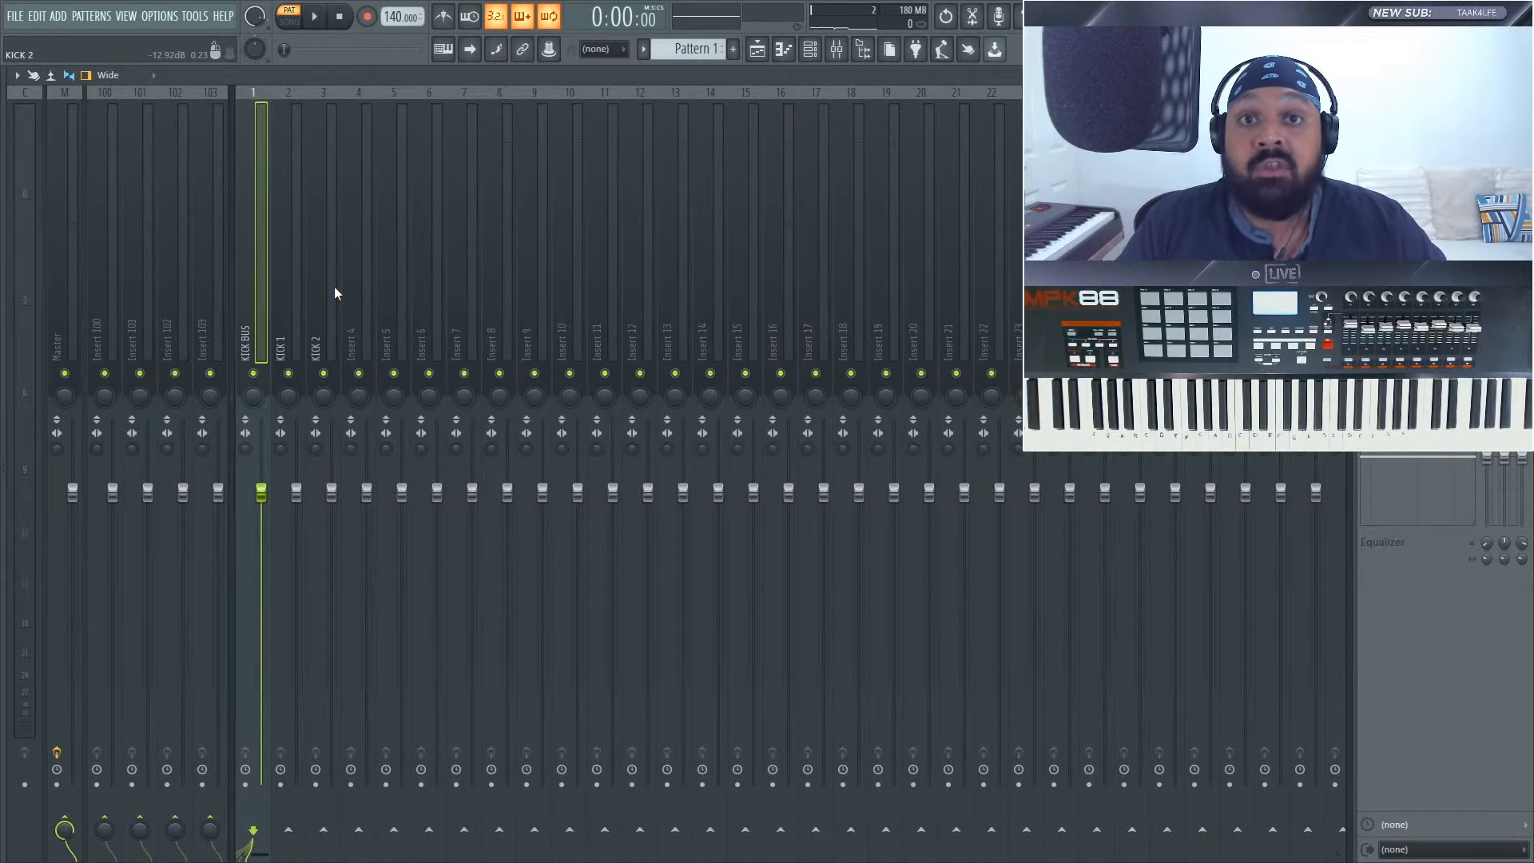
- Enable a send from the KICK 1 track to KICK BUS
left_click(286, 272)
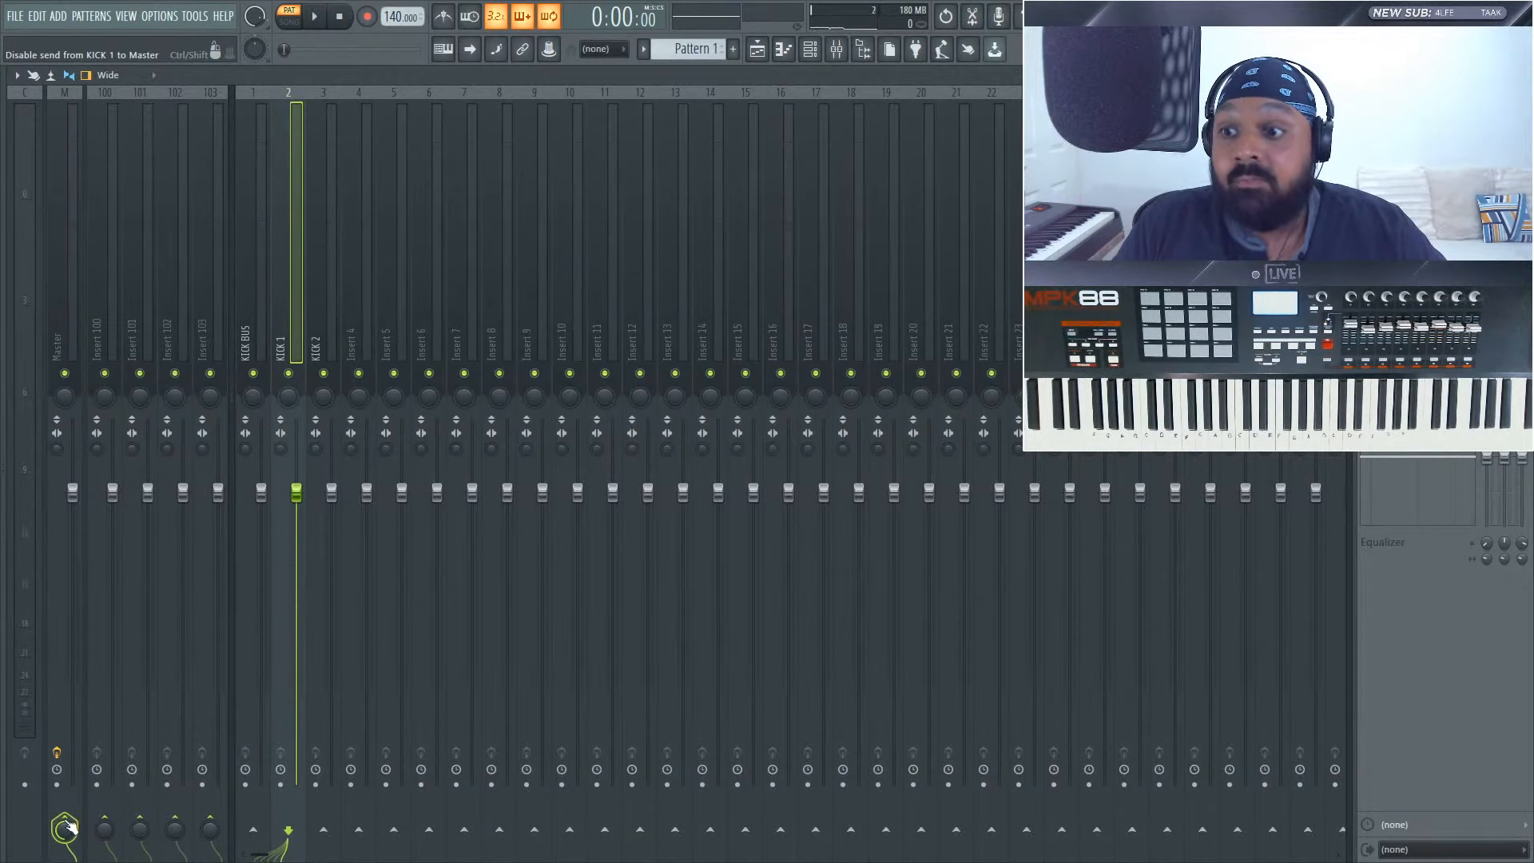
left_click(253, 830)
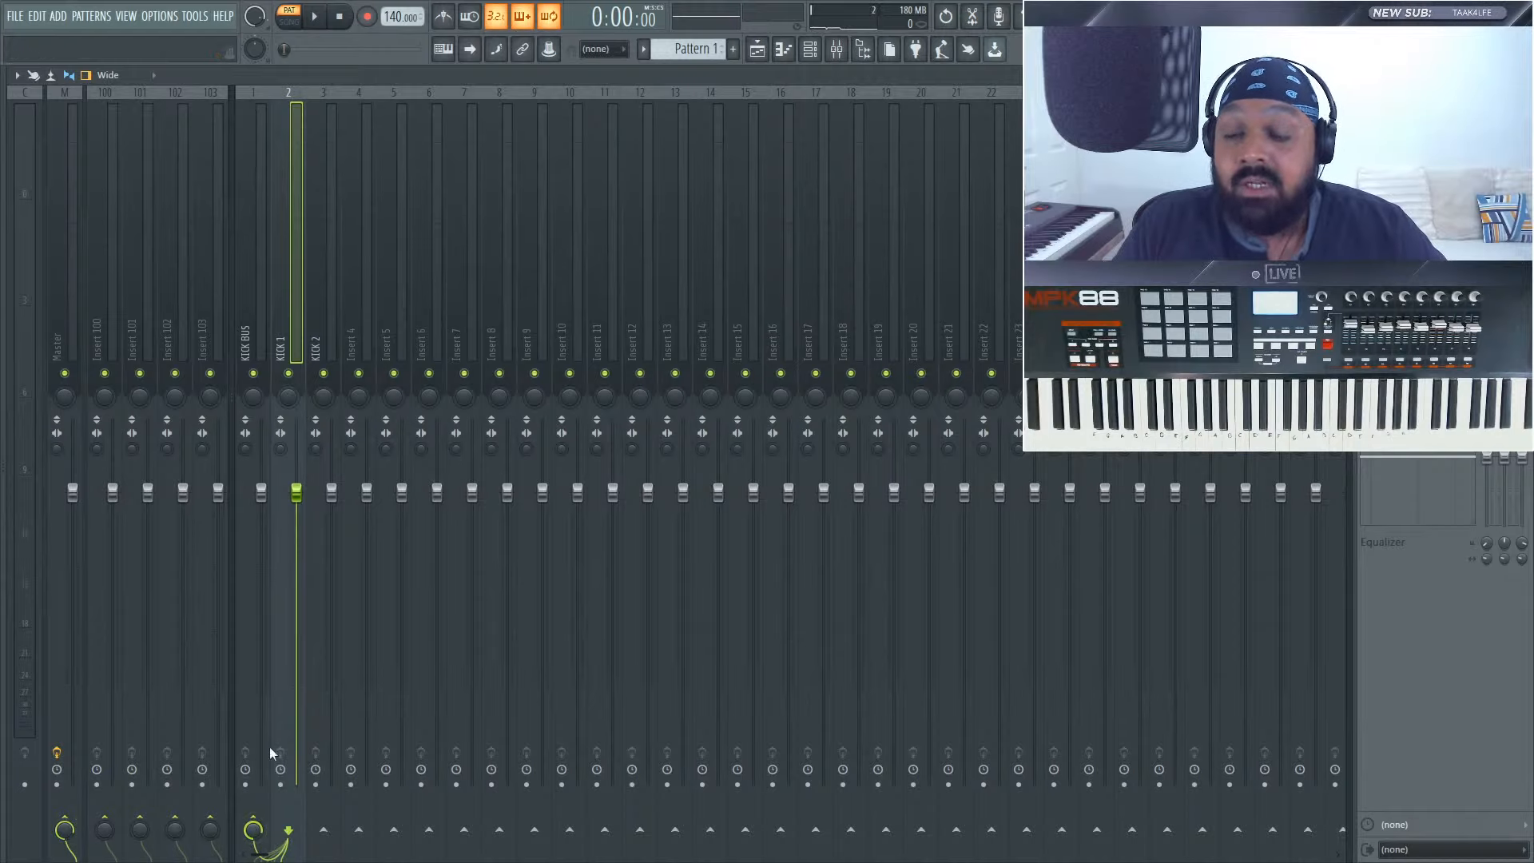
- Examine the track routing options of KICK BUS with KICK 1 also selected, without applying any
right_click(259, 271)
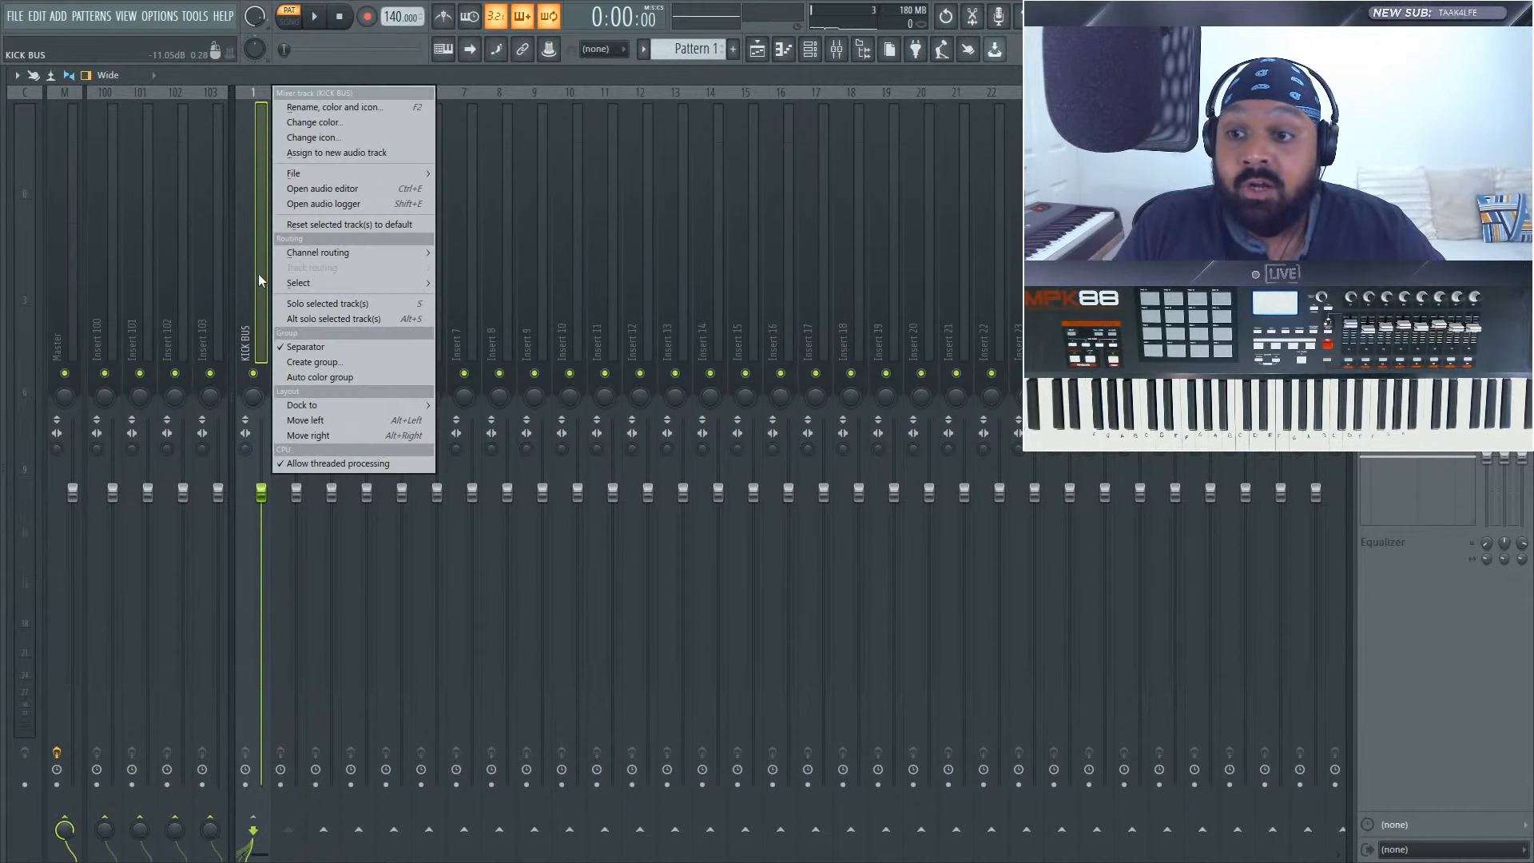
left_click(260, 284)
left_click(276, 291)
left_click(257, 291)
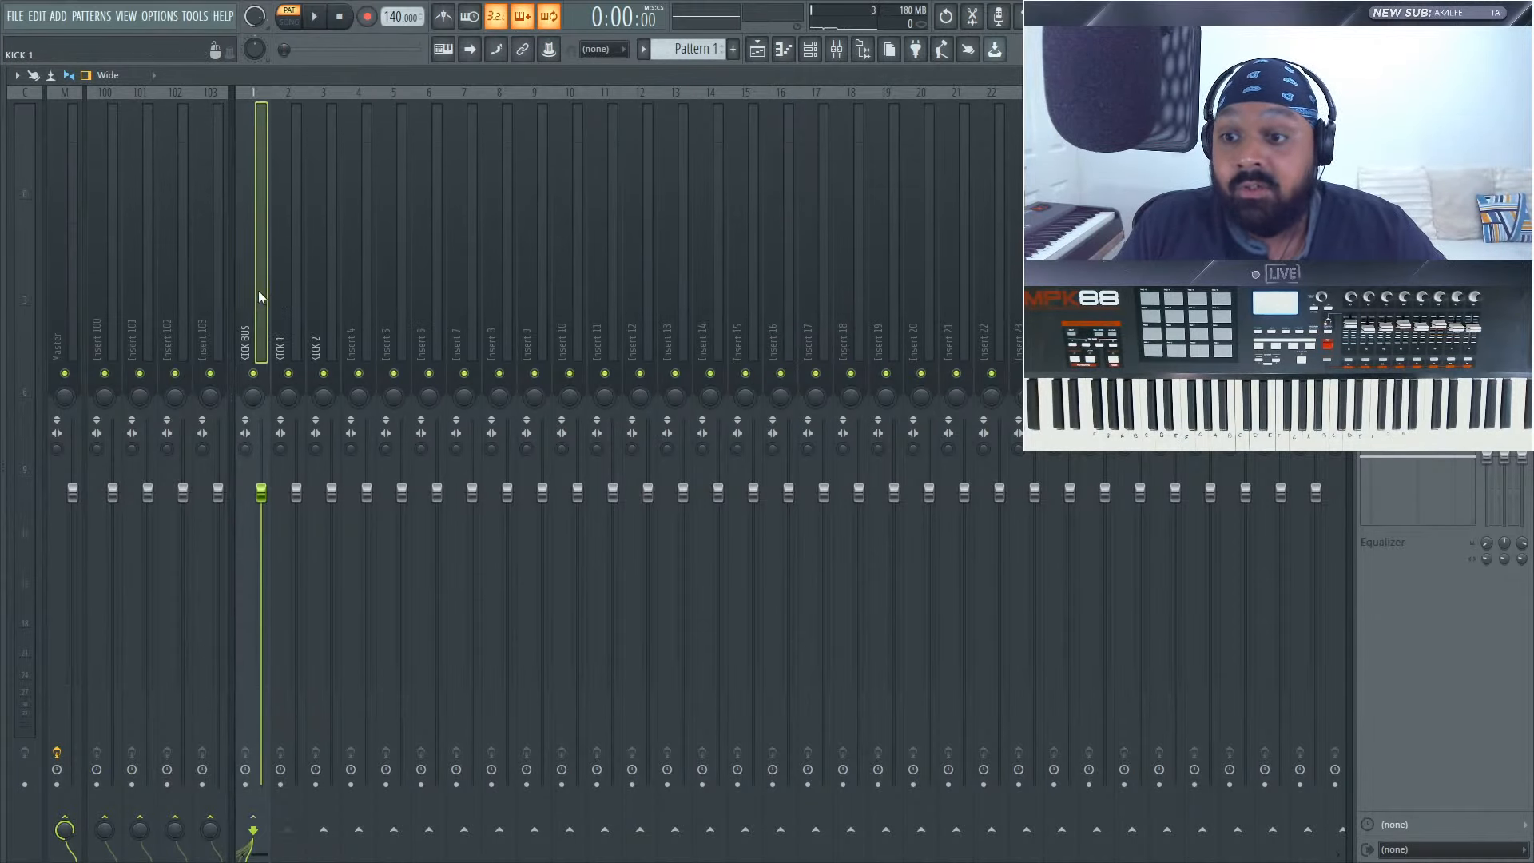
left_click(281, 296)
left_click(255, 297, "ctrl")
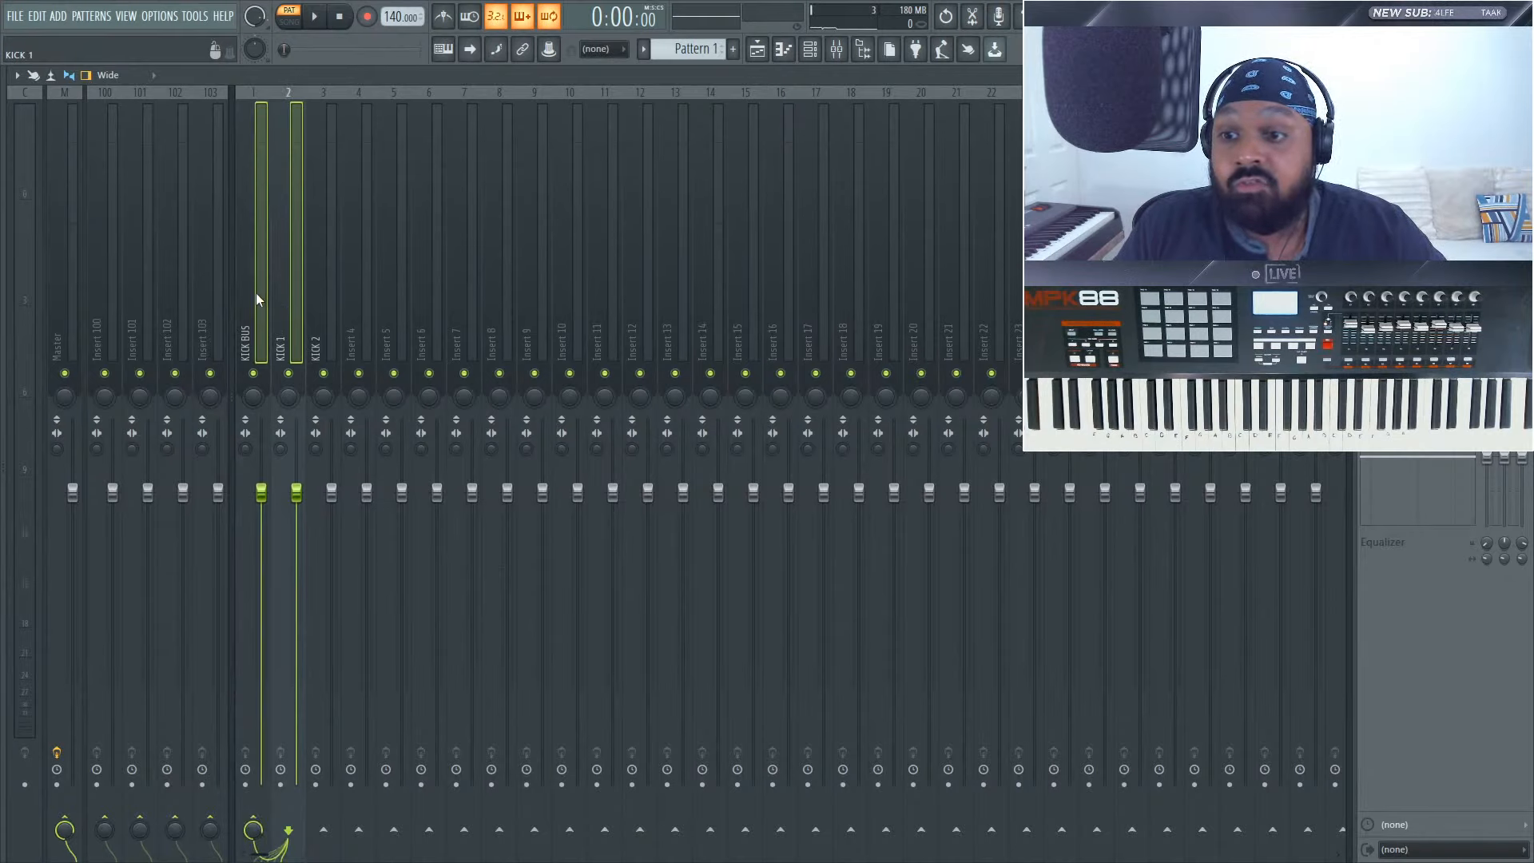
right_click(256, 293)
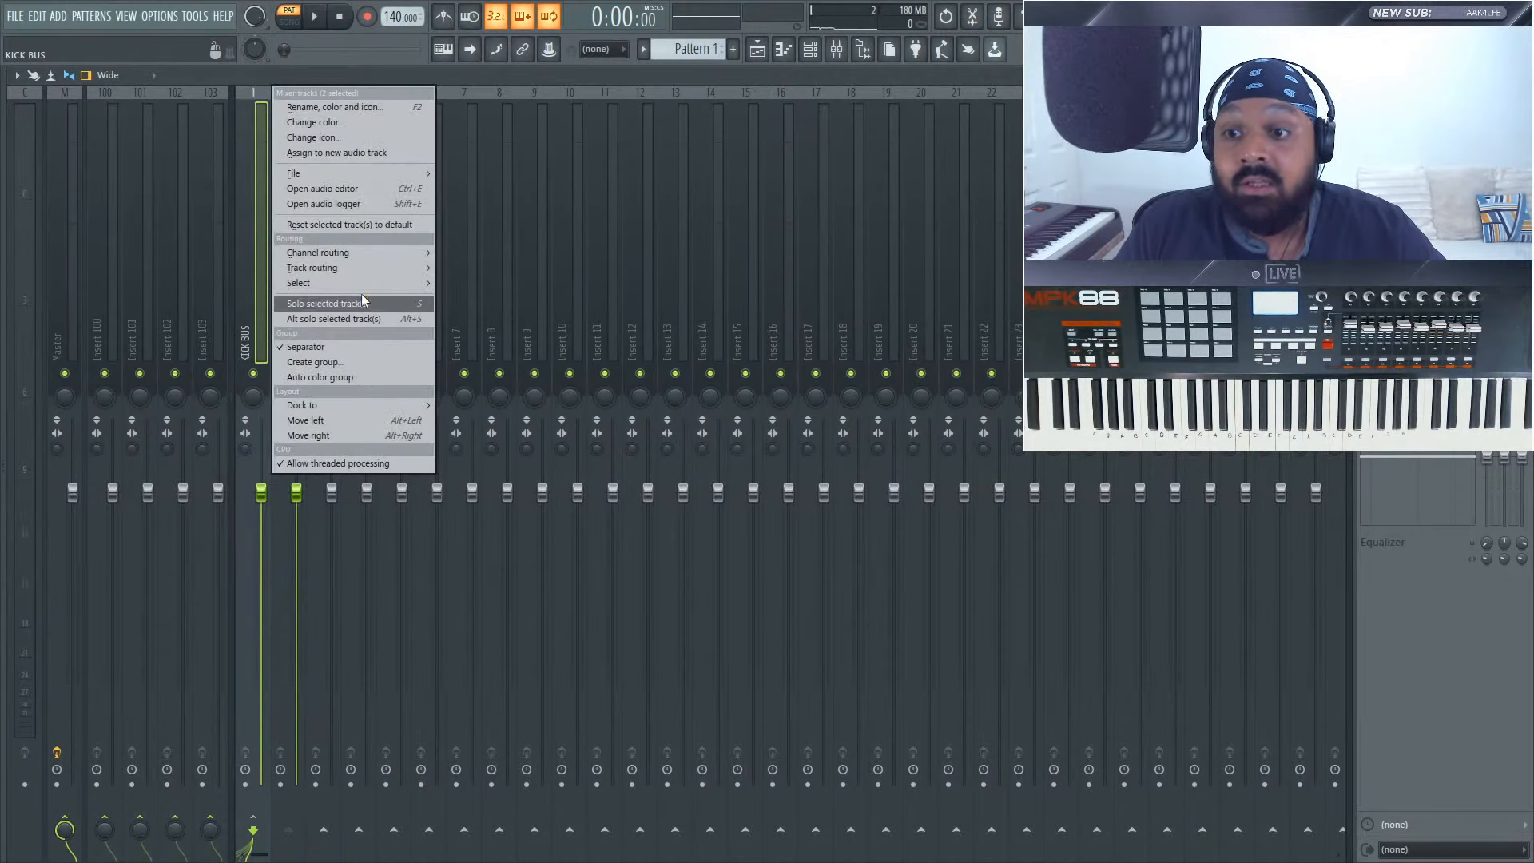
mouse_move(398, 267)
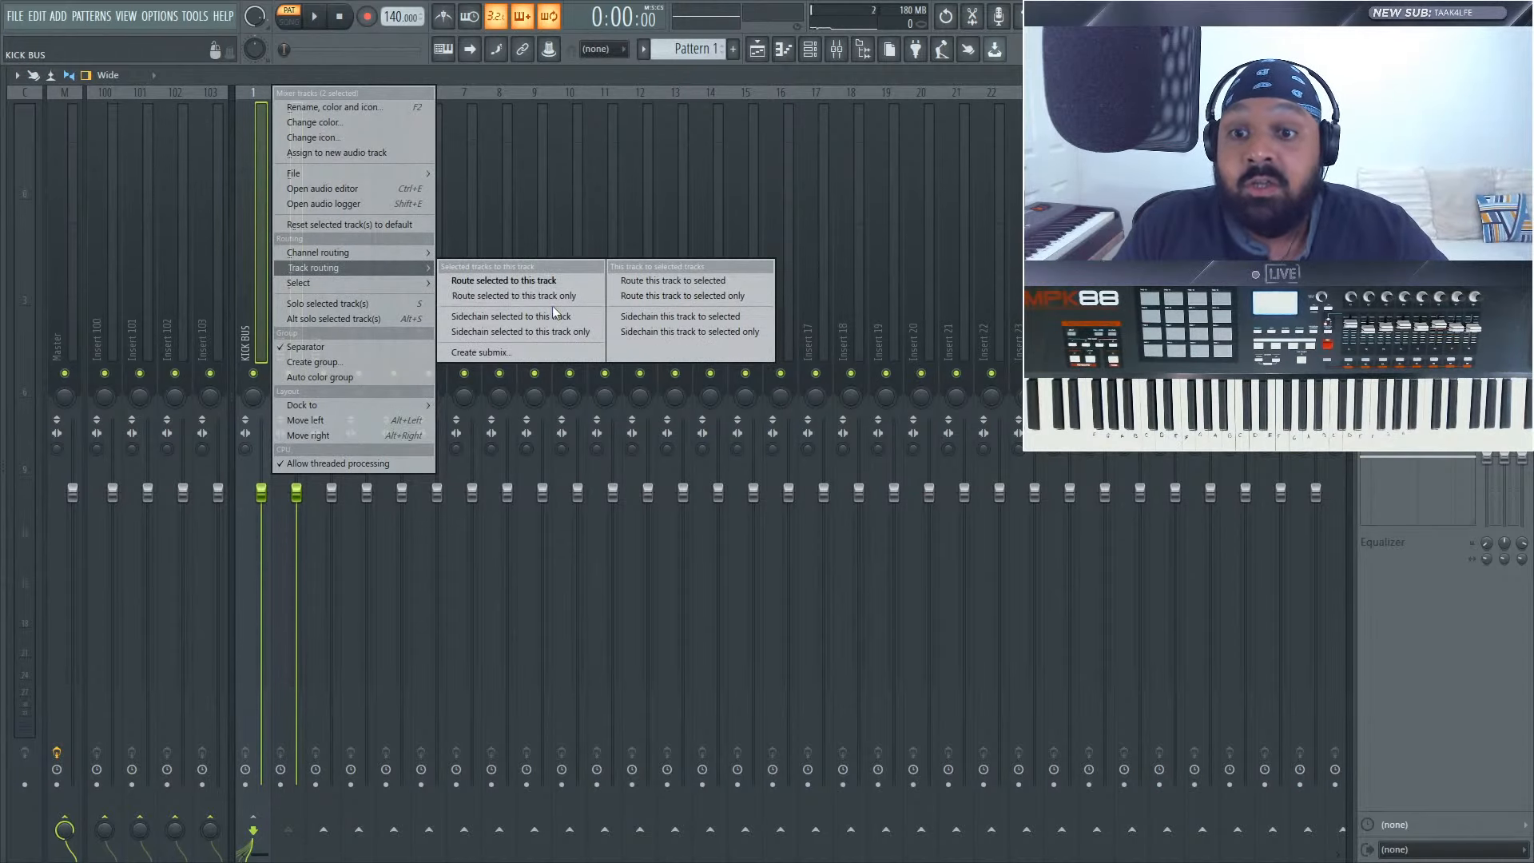
key("Escape")
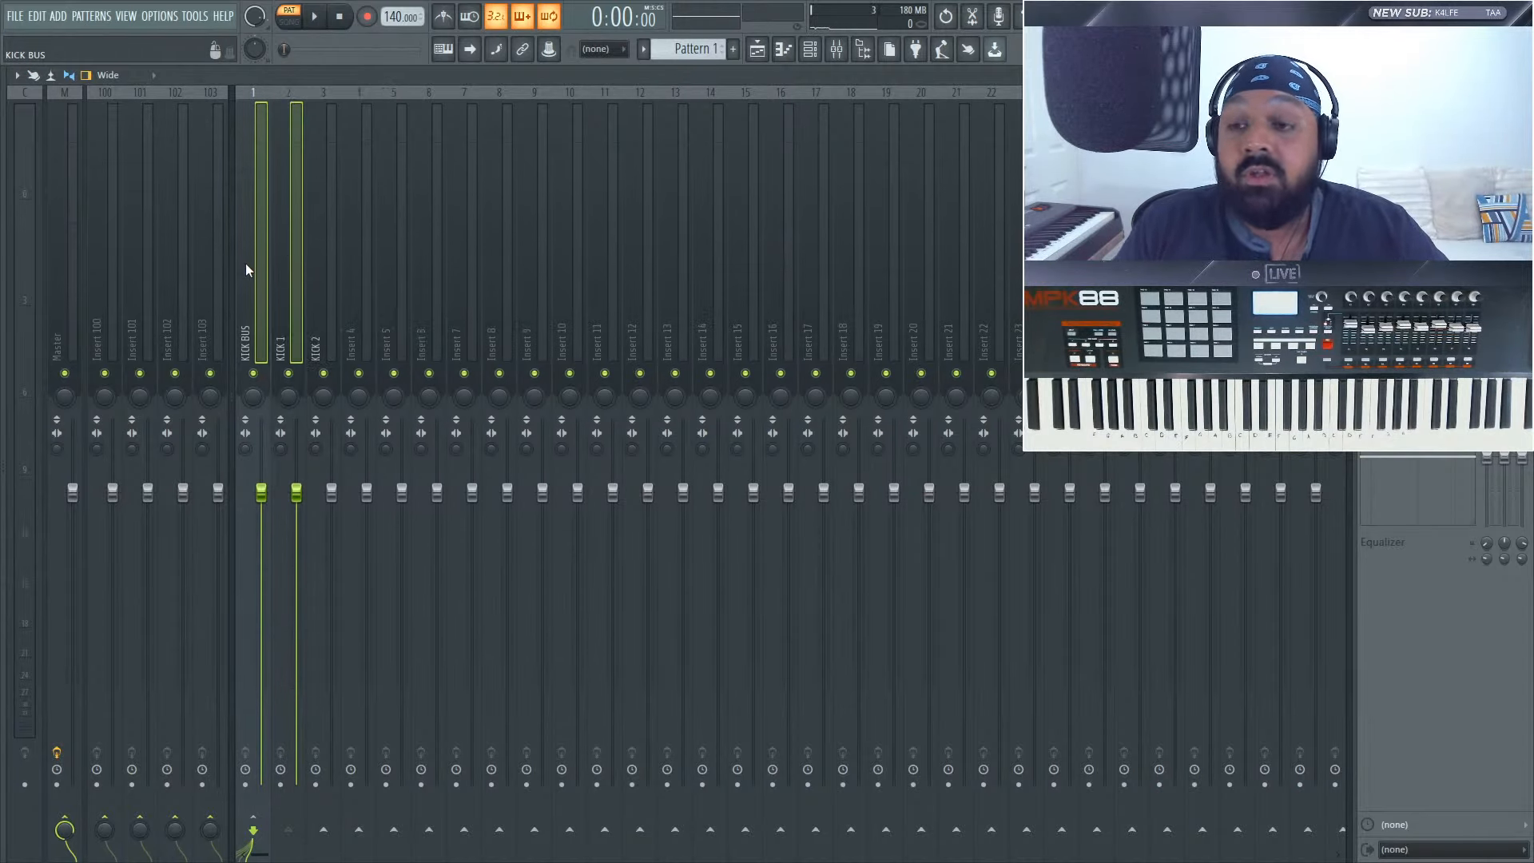
- Inspect the routing of KICK 1, Insert 103, KICK BUS and KICK 2 in the mixer
left_click(286, 260)
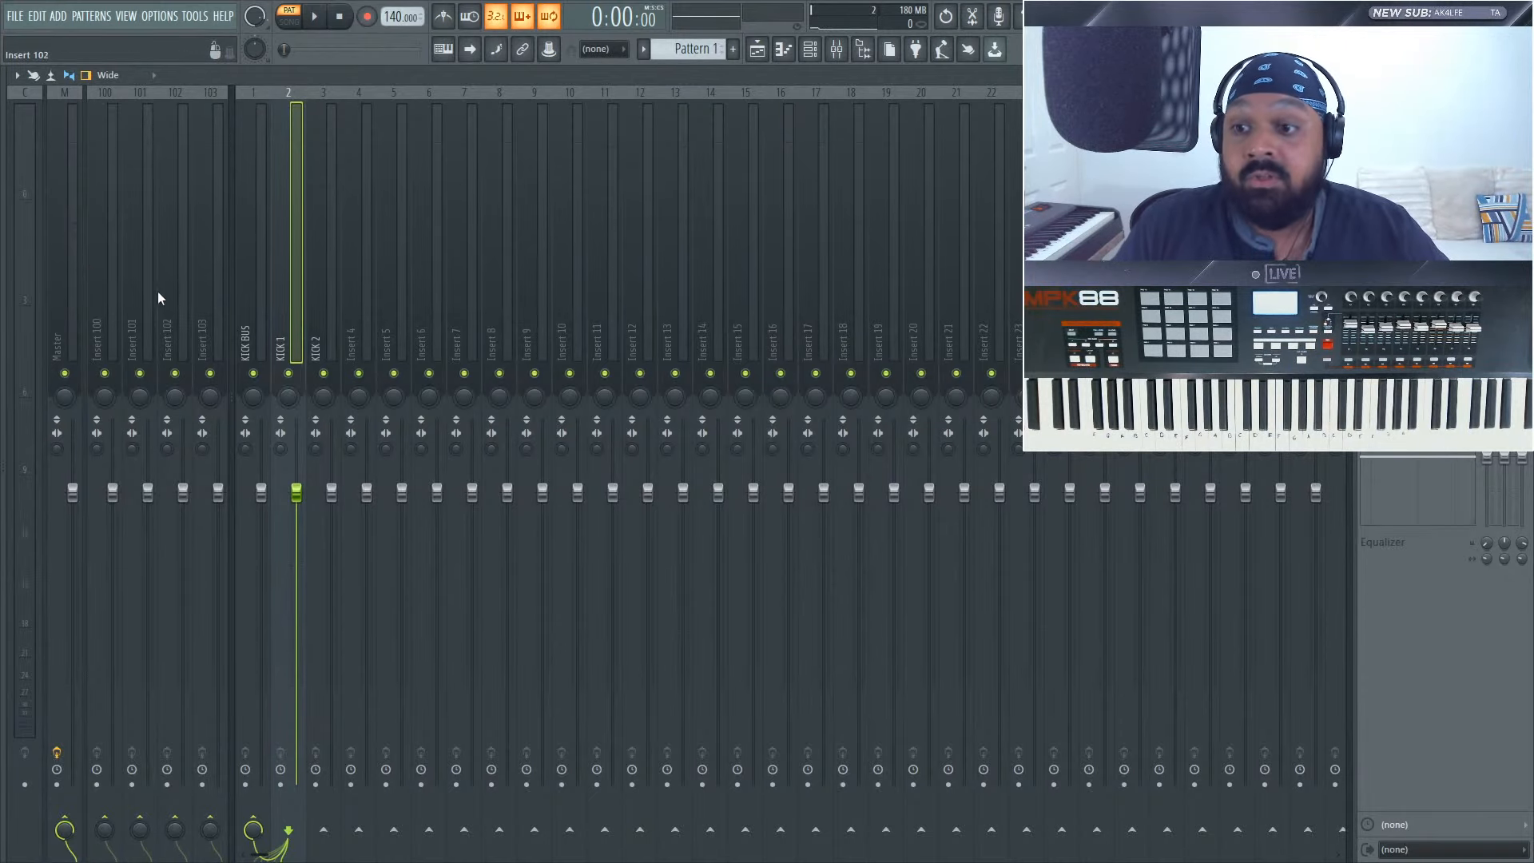
left_click(205, 293)
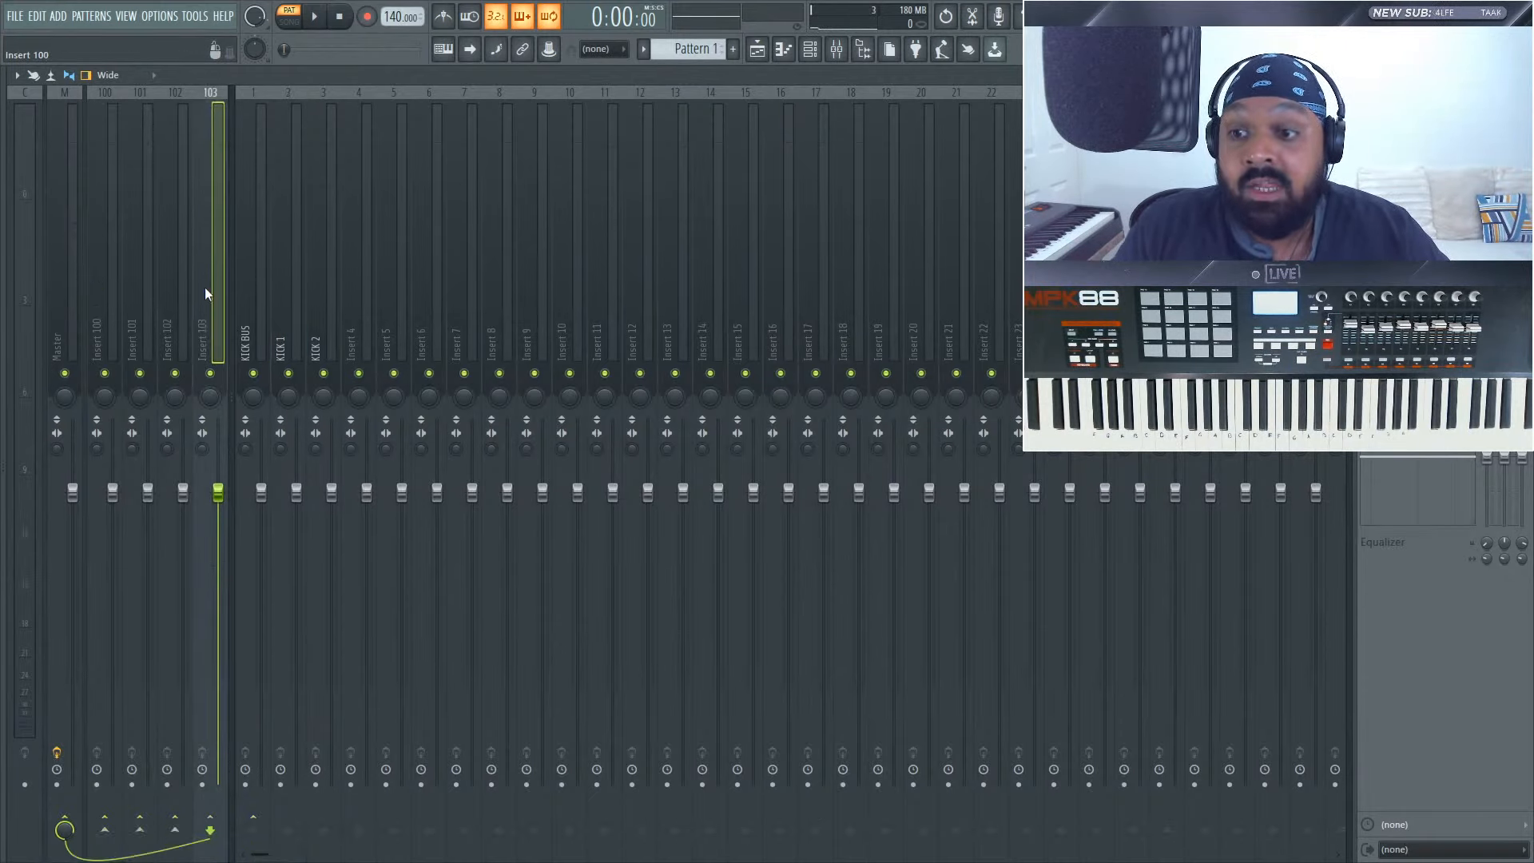
left_click(254, 284)
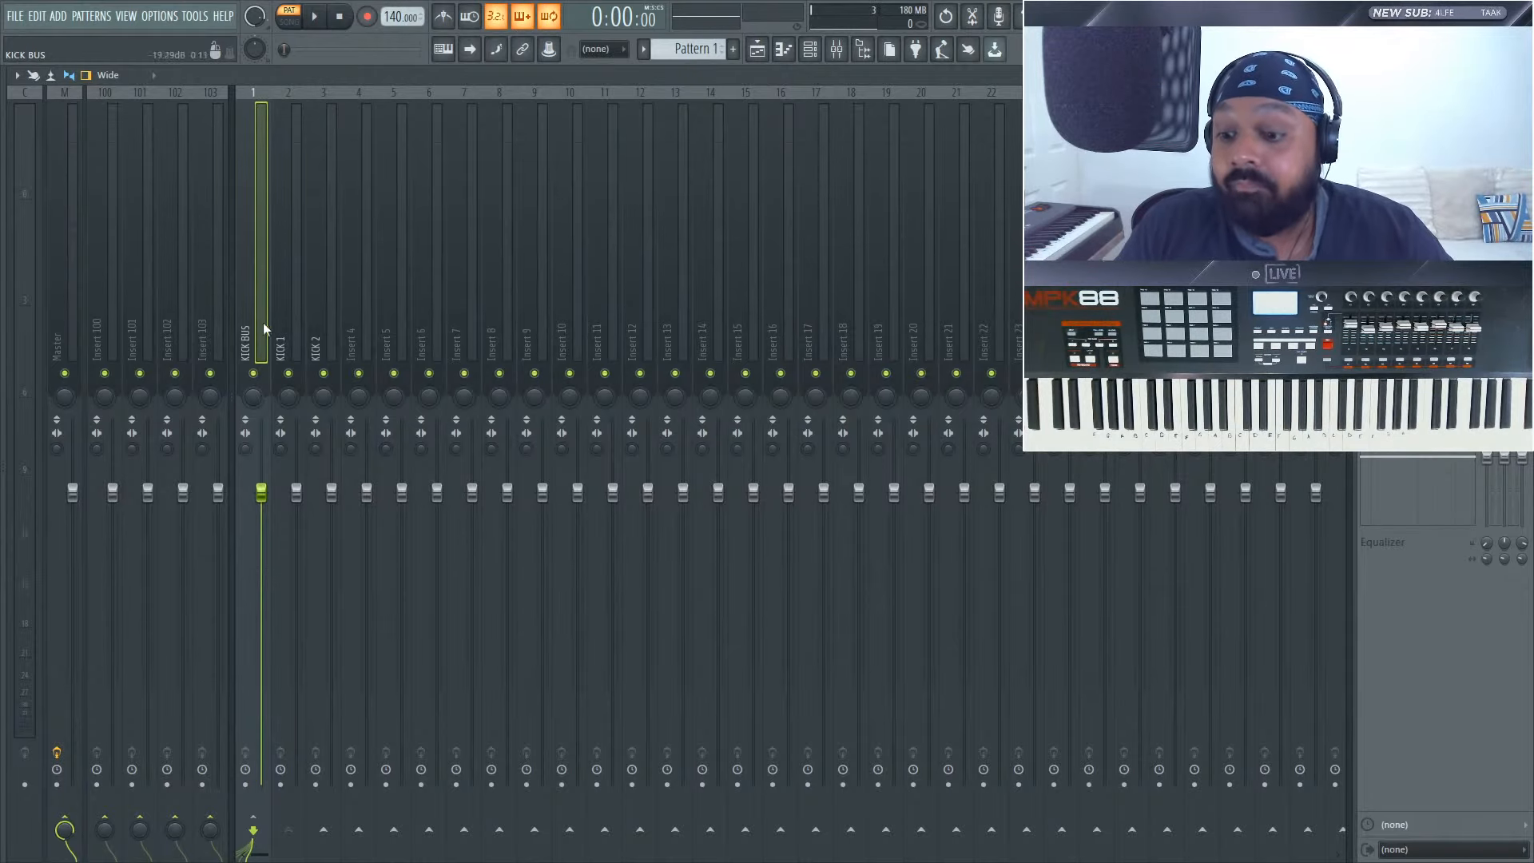
left_click(299, 313)
left_click(318, 313)
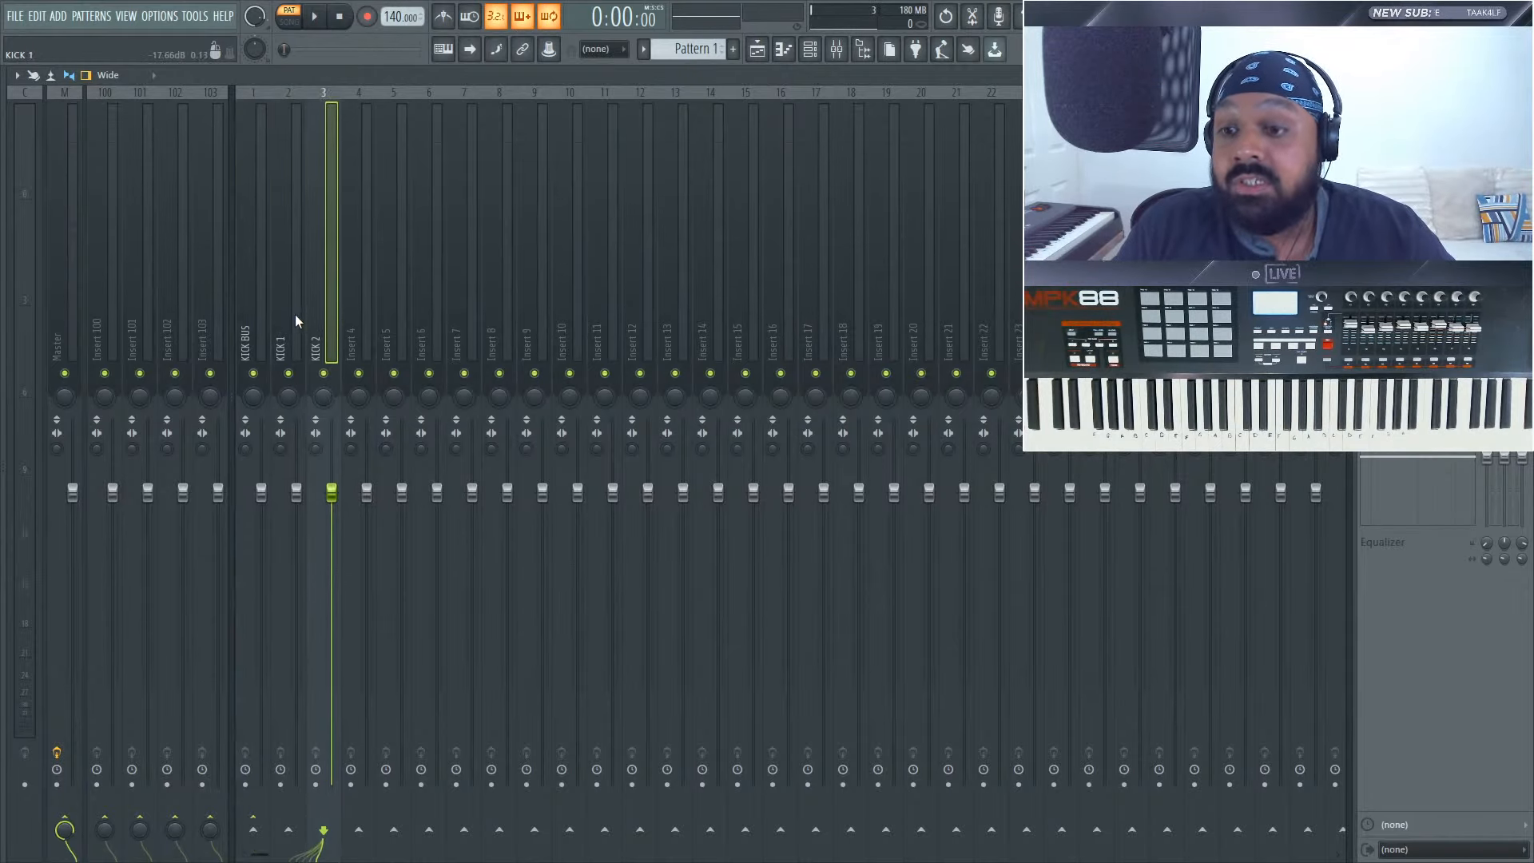
left_click(295, 314)
left_click(257, 314)
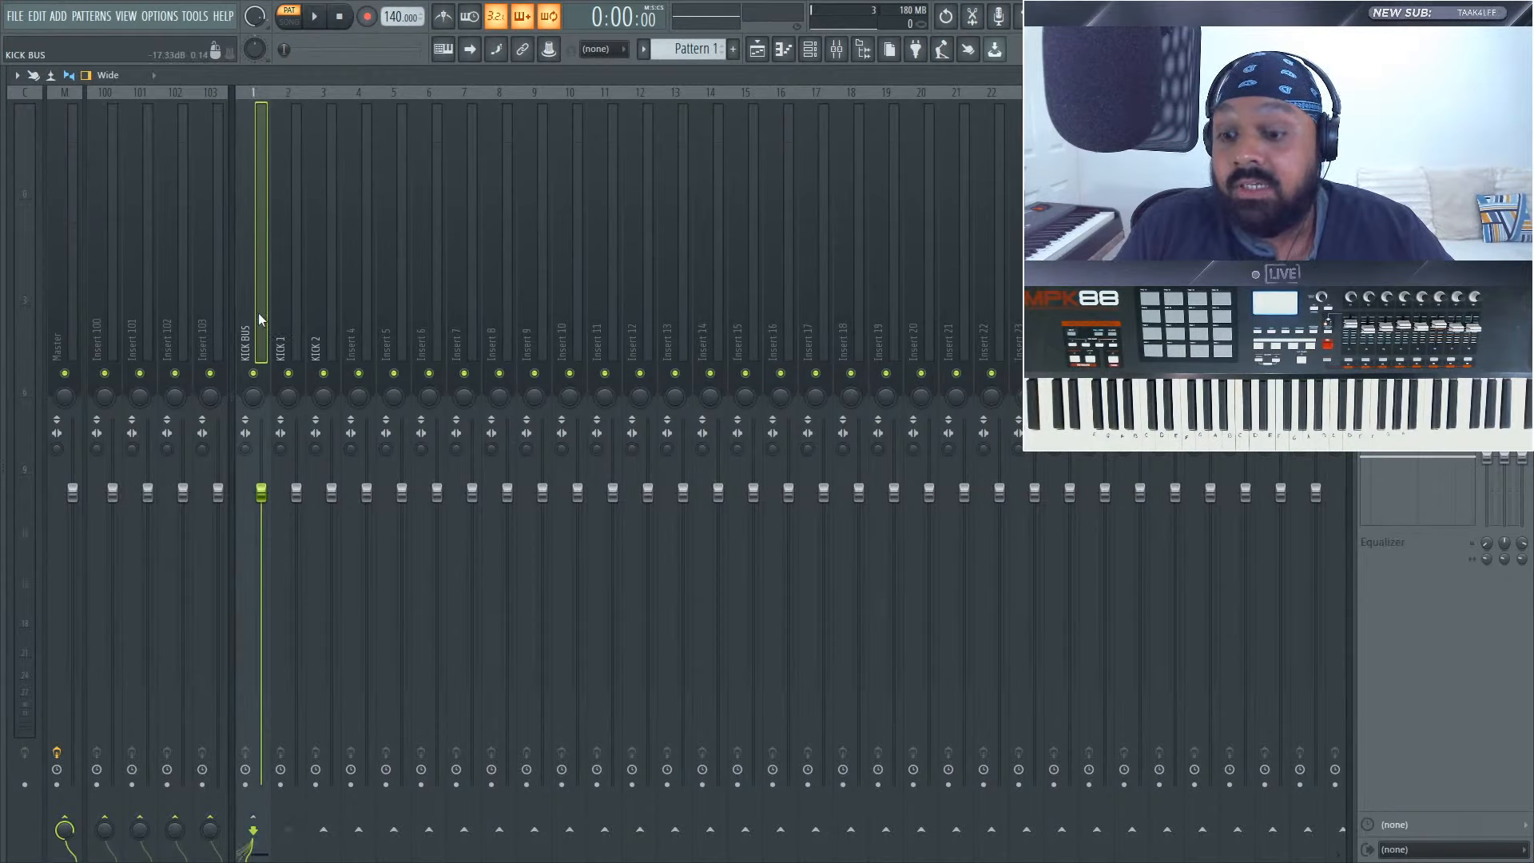
- Remove KICK 1's direct send to the Master and route KICK 2 only to KICK BUS
left_click(292, 313)
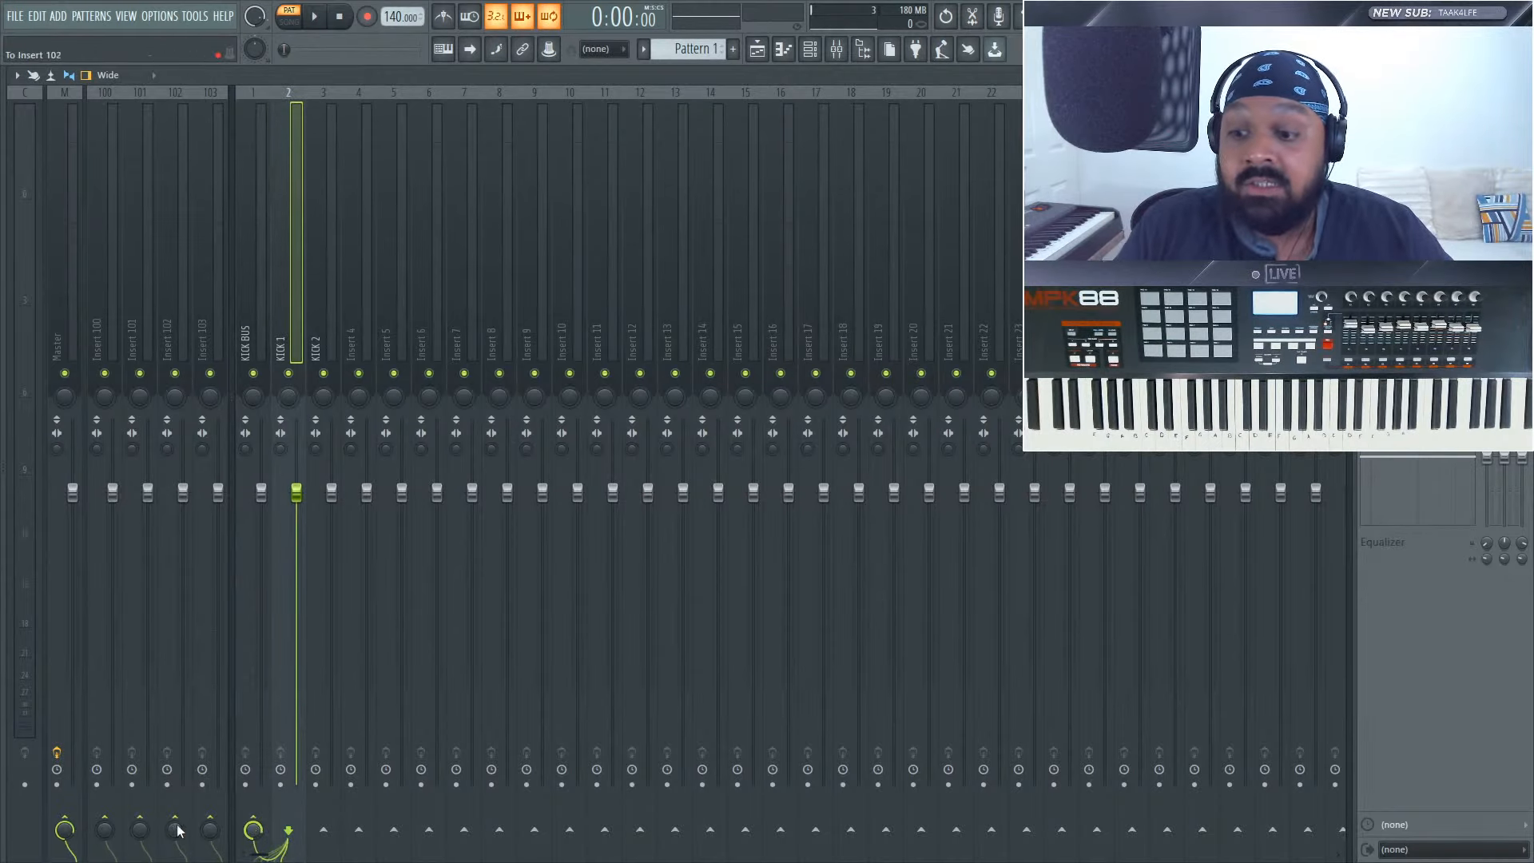
left_click(68, 825)
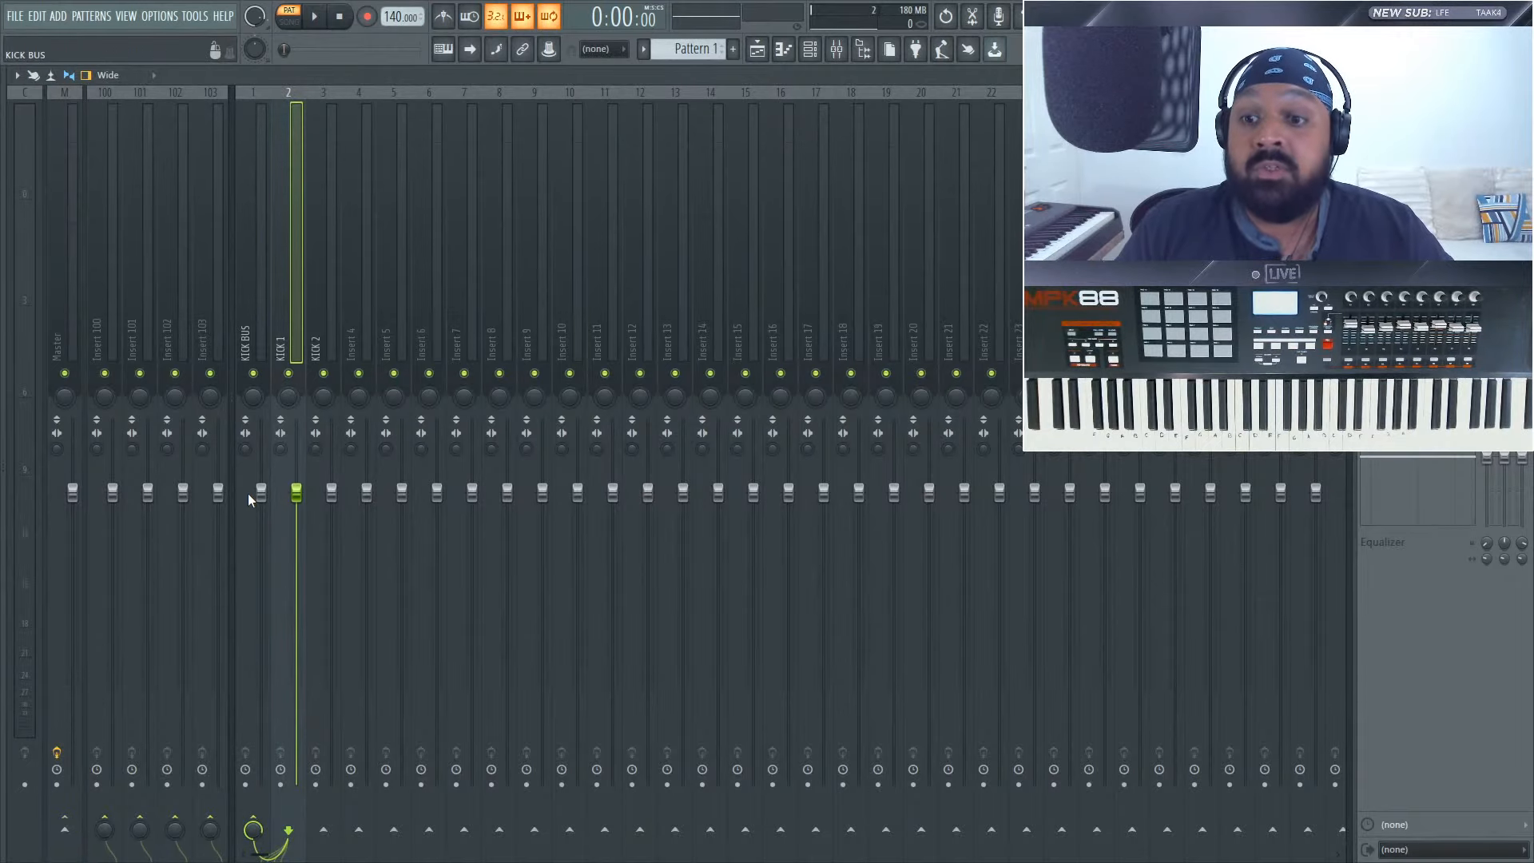
left_click(317, 296)
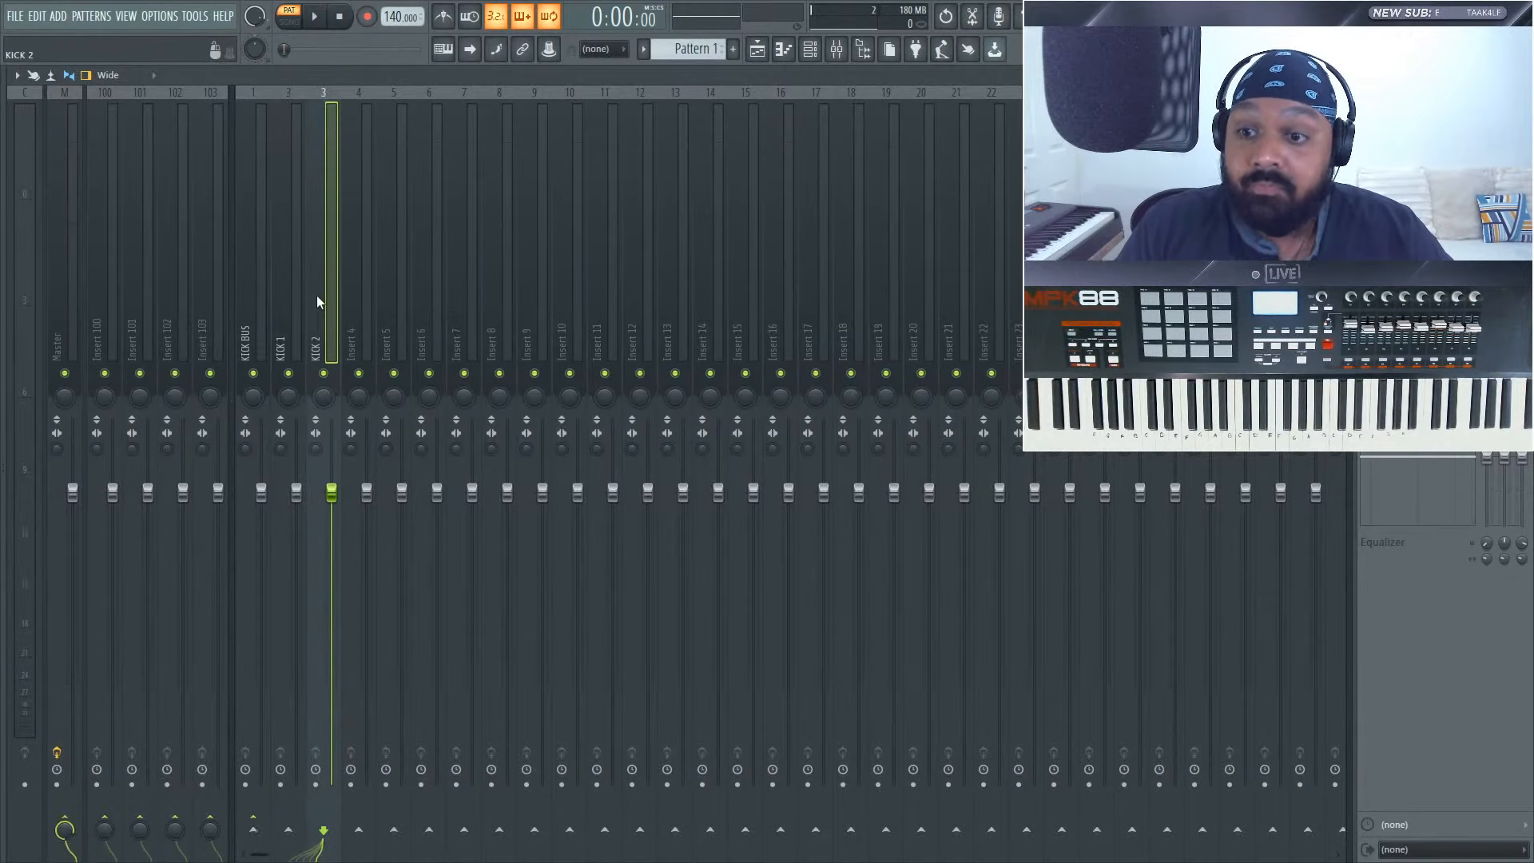
left_click(253, 829, "ctrl")
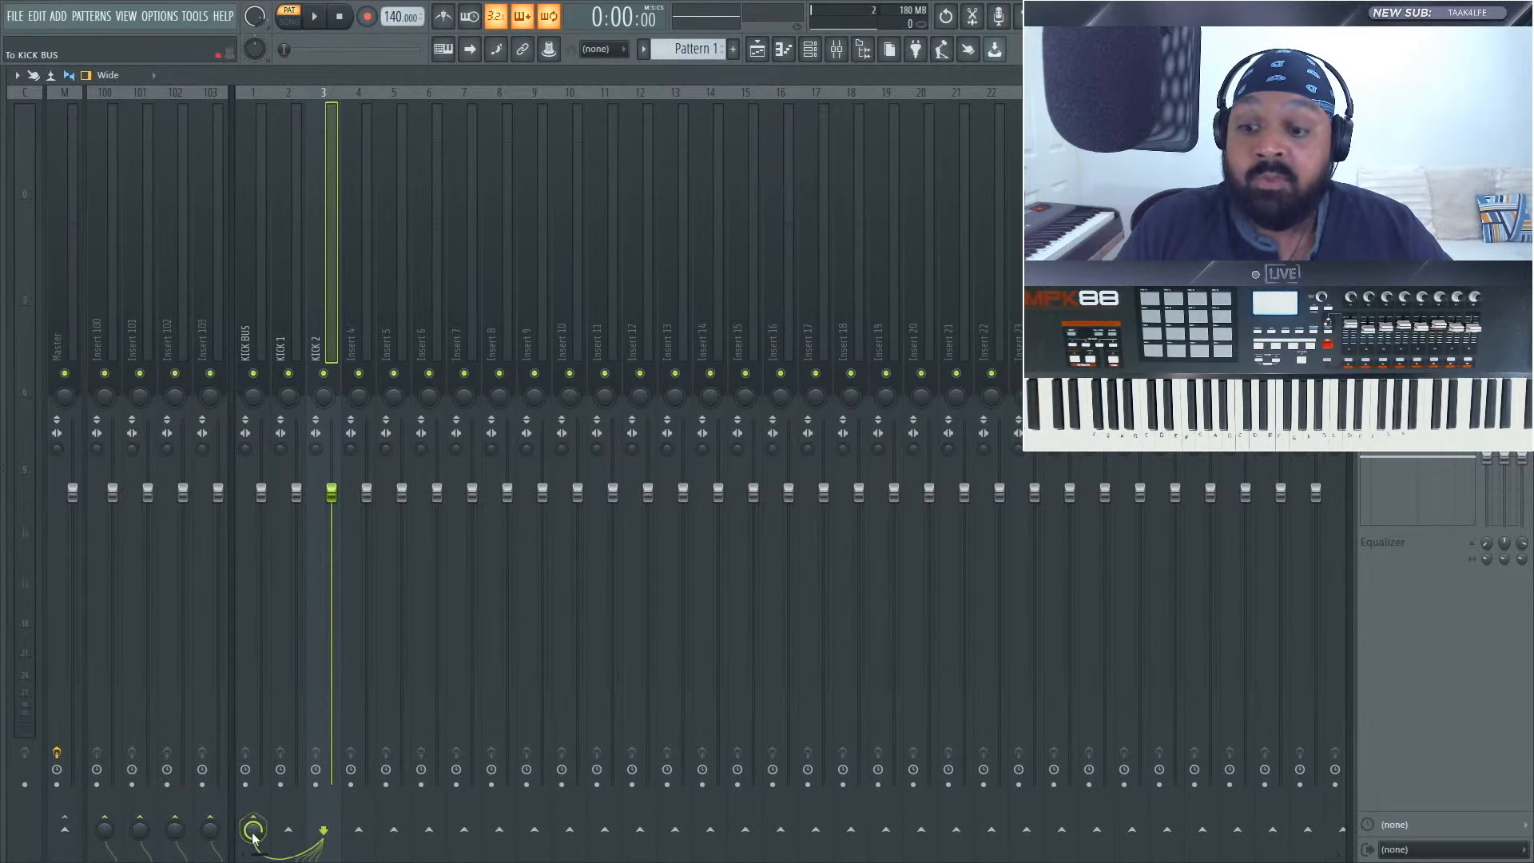
- Lower the KICK 1 and KICK 2 volumes, with KICK 2 the lower one, and pan KICK 1 left and KICK 2 right
left_click(282, 306)
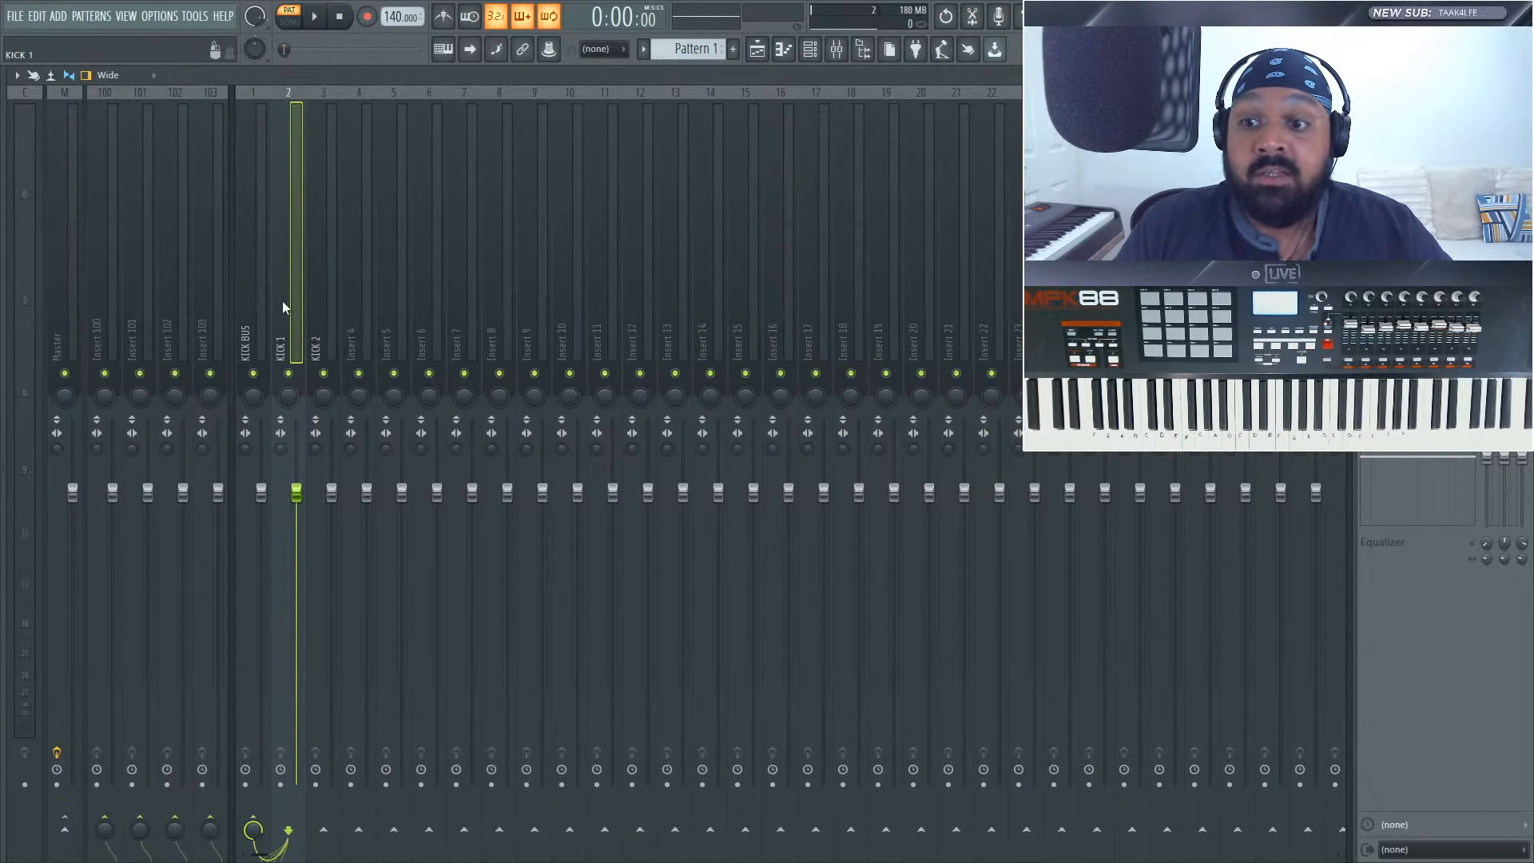
left_click(255, 290)
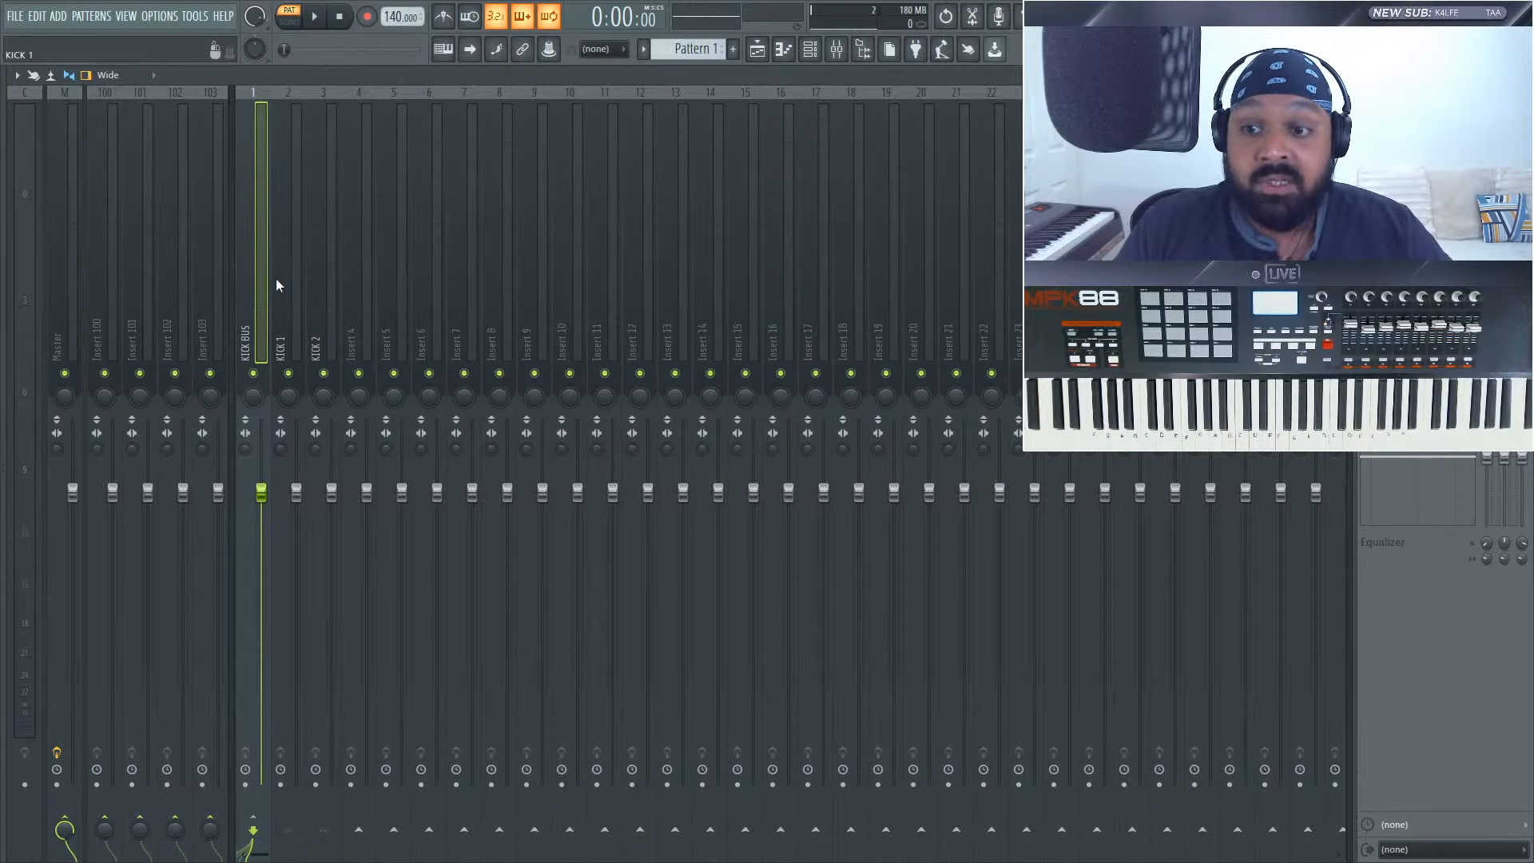
left_click(278, 278)
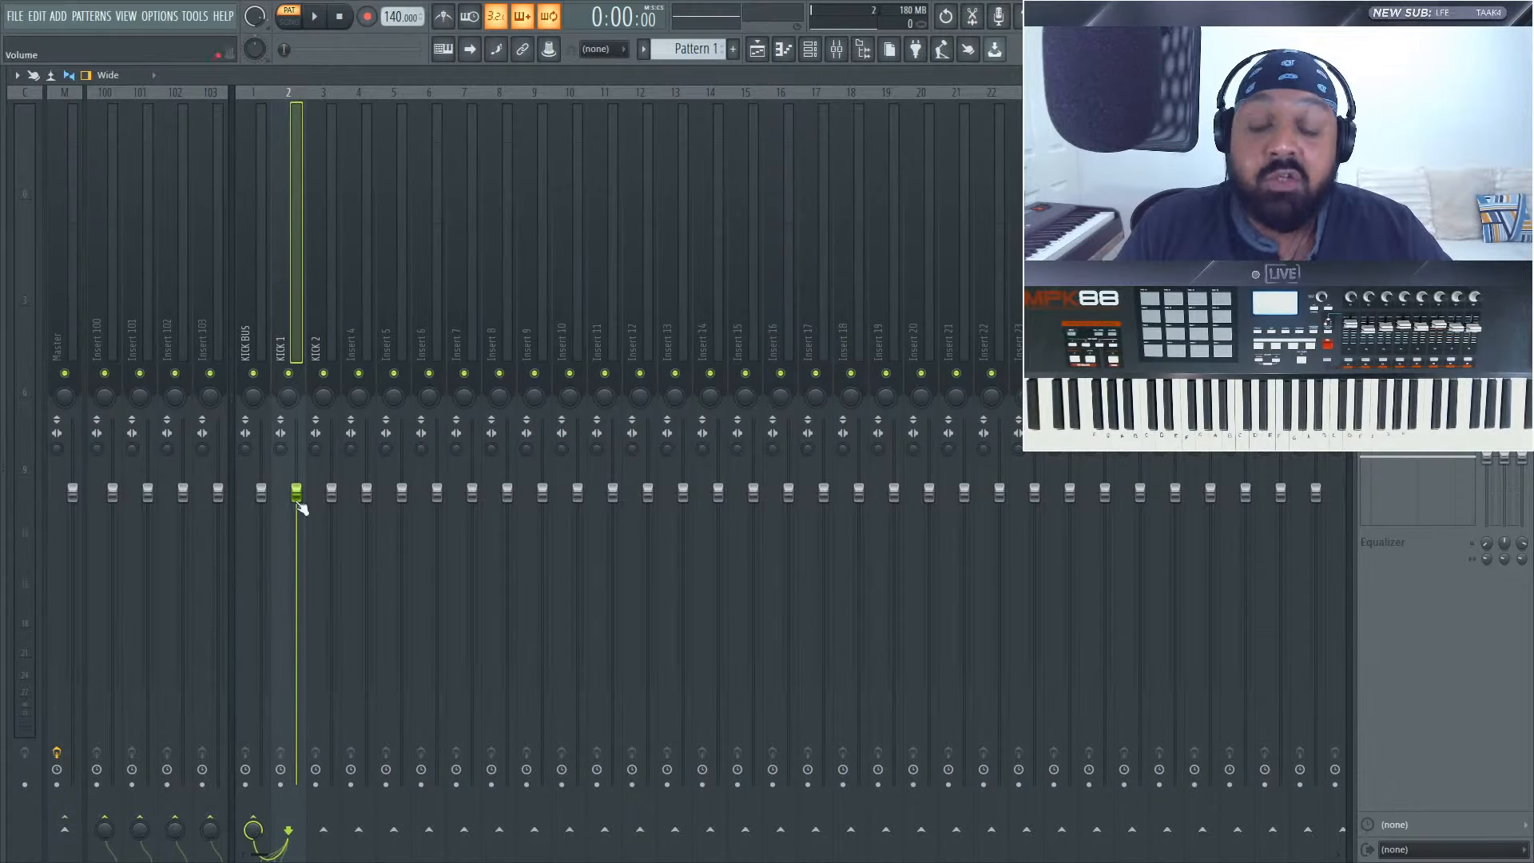
left_click_drag(301, 507, 340, 609)
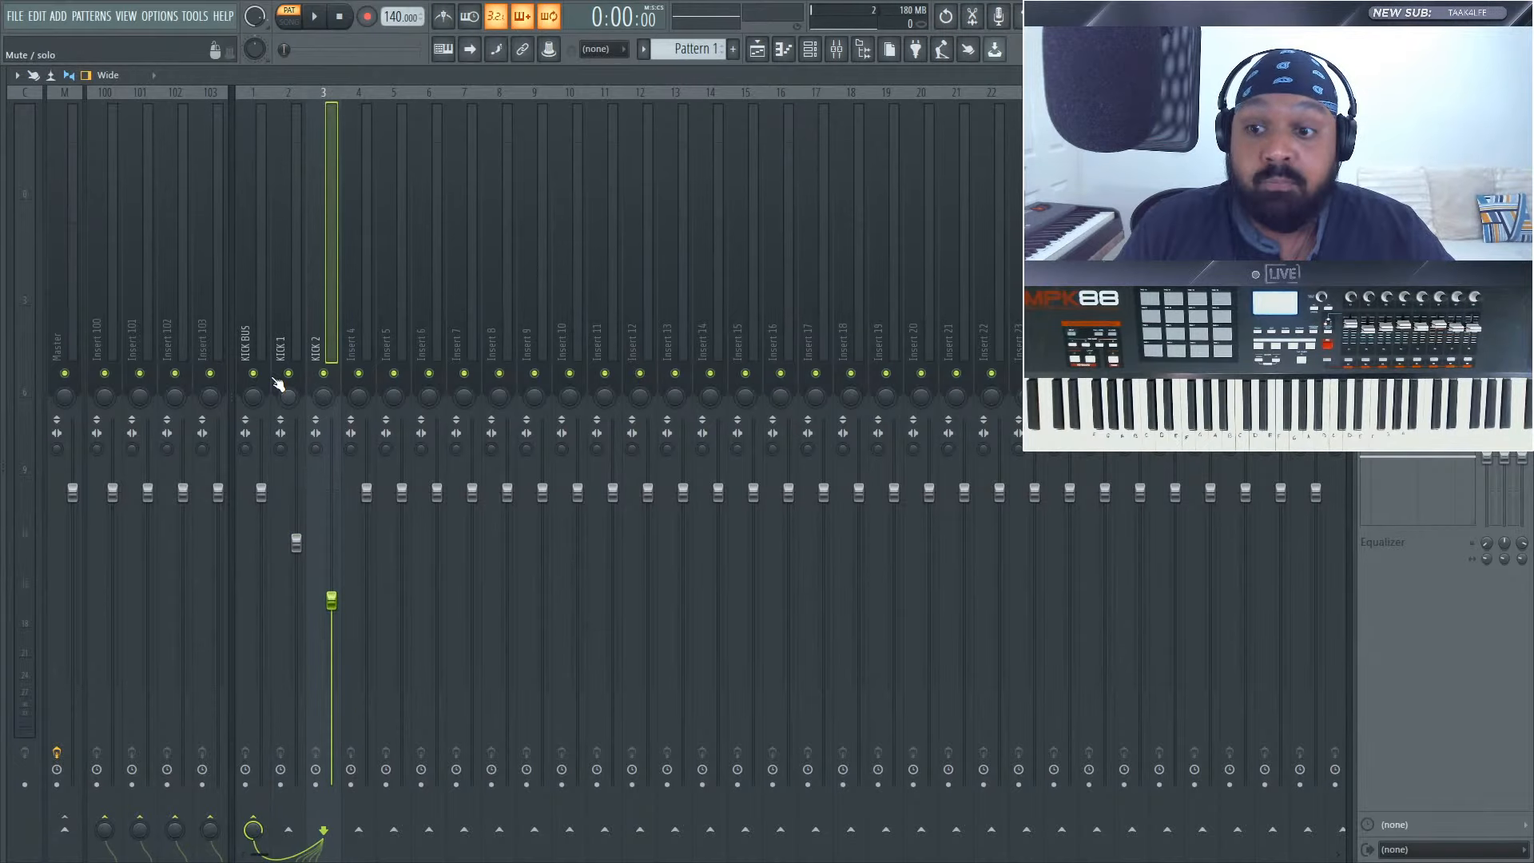
left_click(280, 252)
left_click(328, 240)
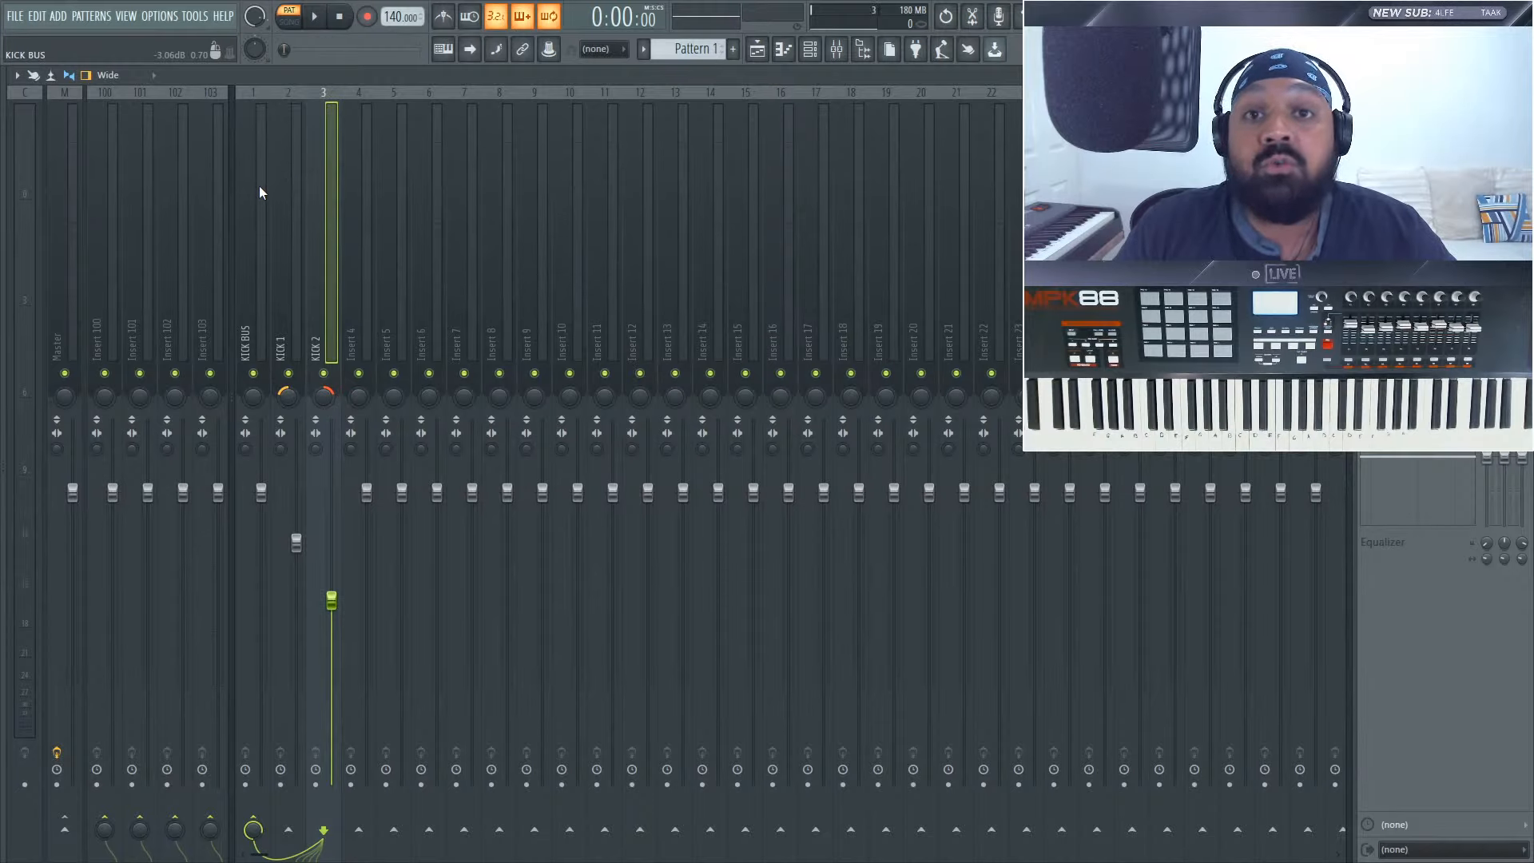
- Try lowering the KICK BUS volume as a group control for both kicks, and reset its fader to the default
left_click(298, 167)
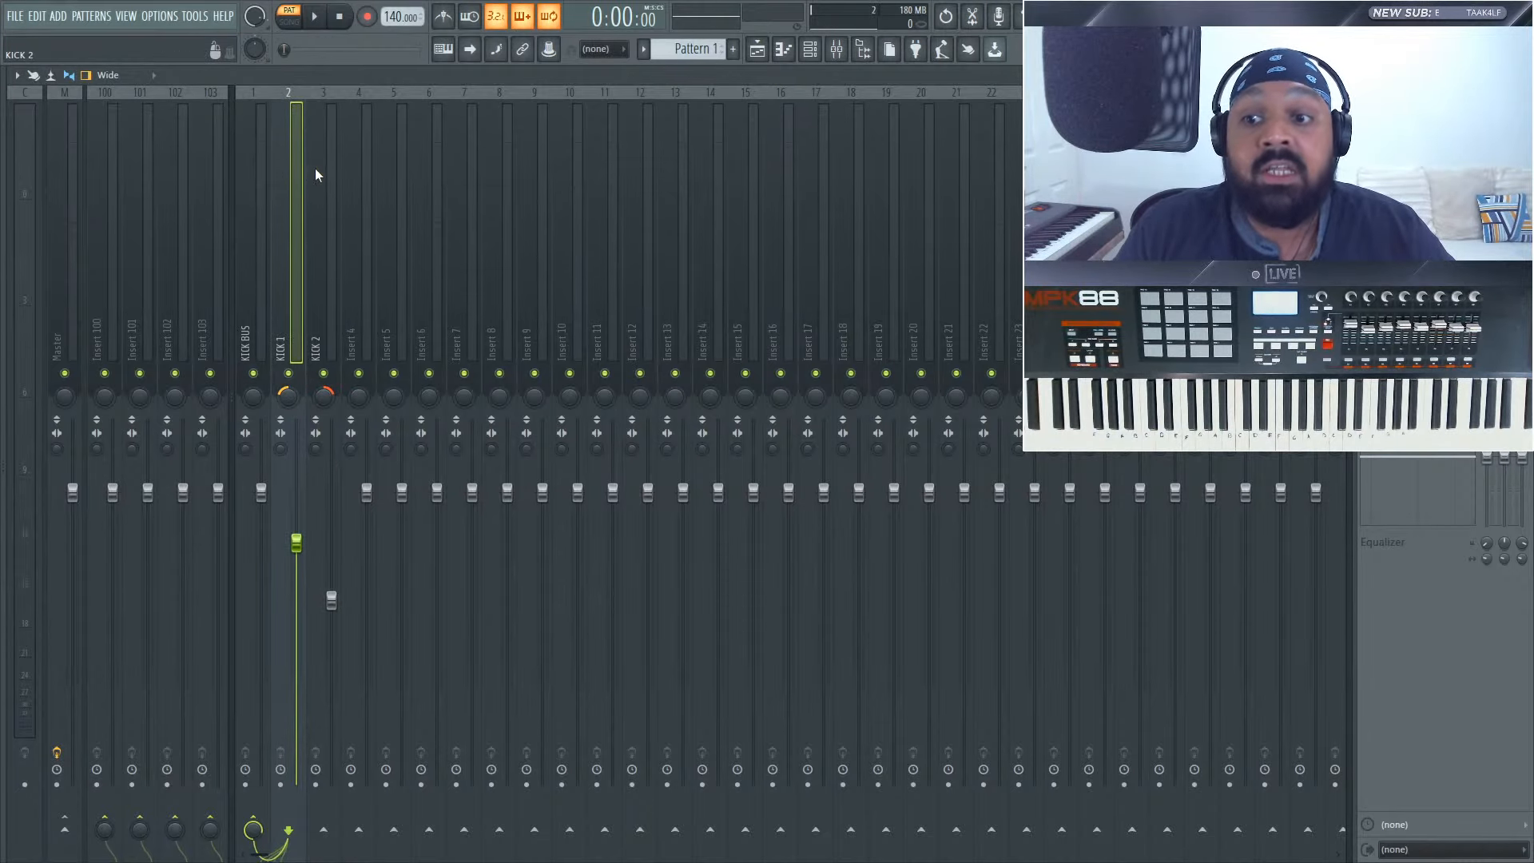
left_click(315, 167)
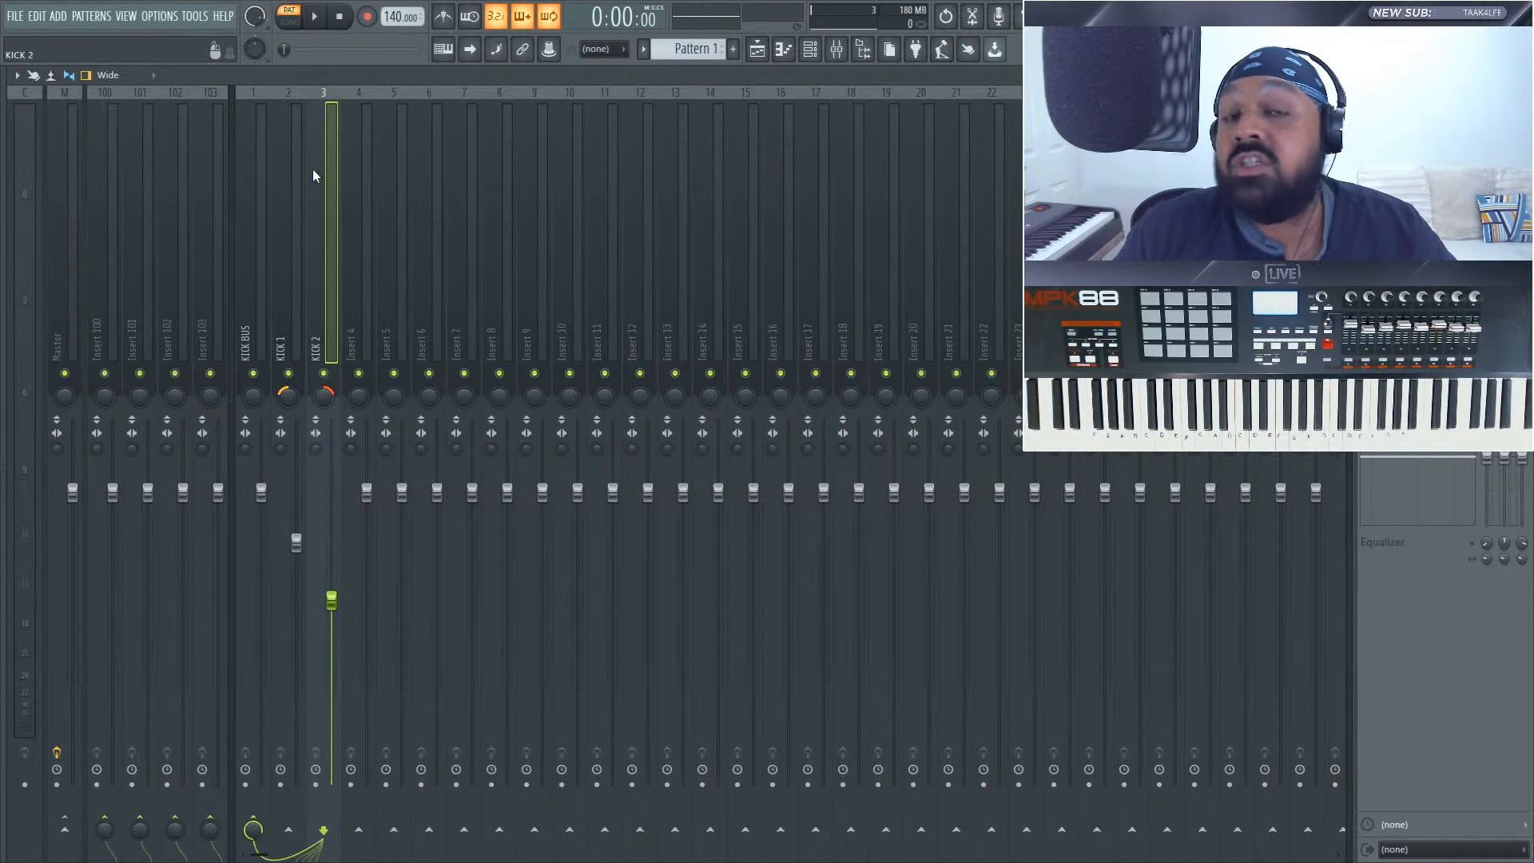
left_click(267, 198)
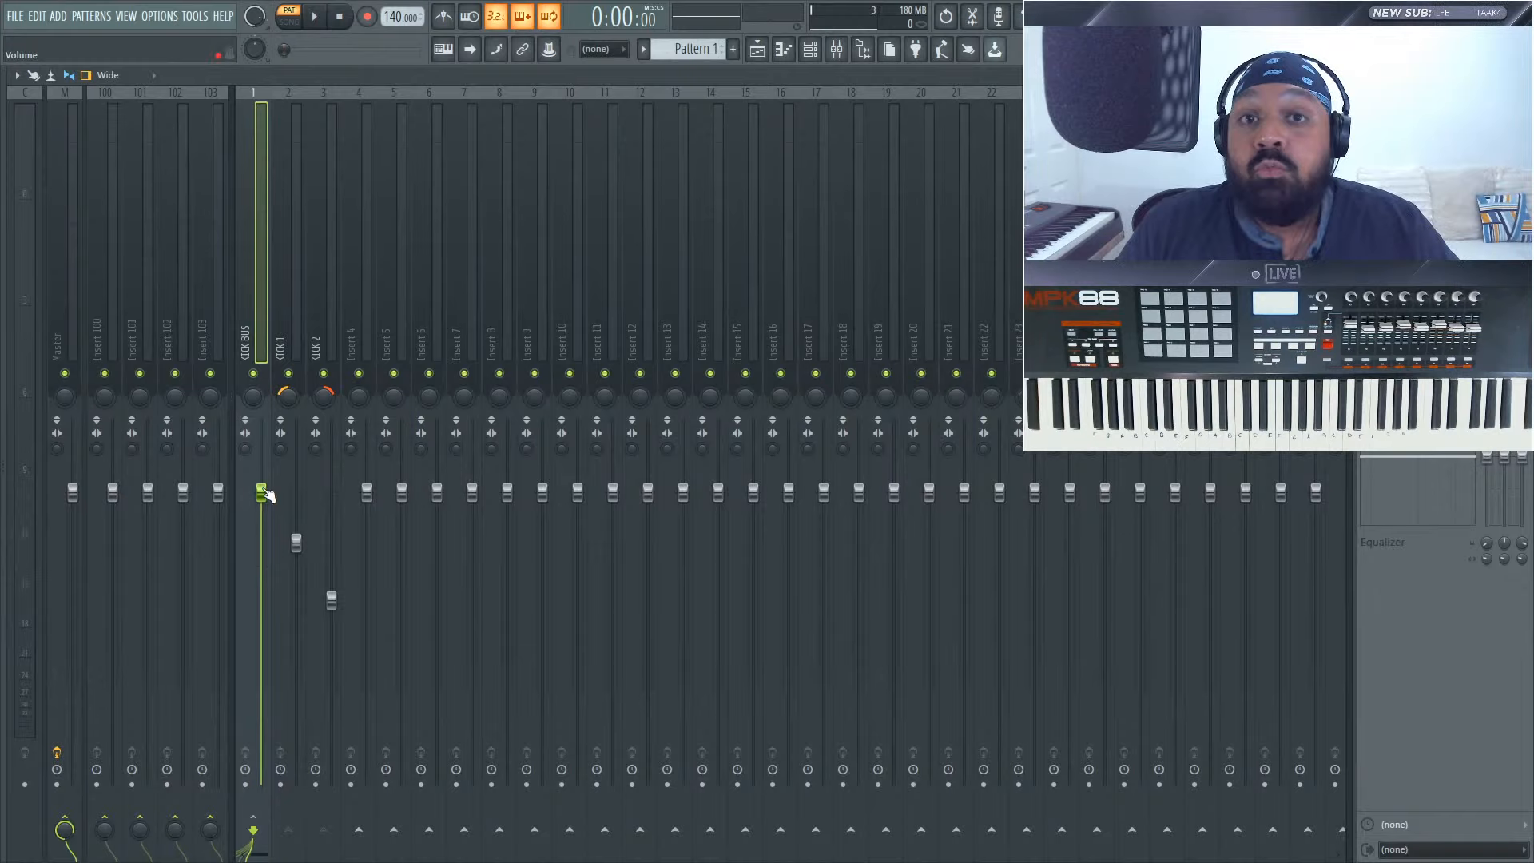
mouse_move(263, 493)
left_mouse_down()
mouse_move(261, 589)
mouse_move(261, 518)
left_mouse_up()
right_click(262, 518)
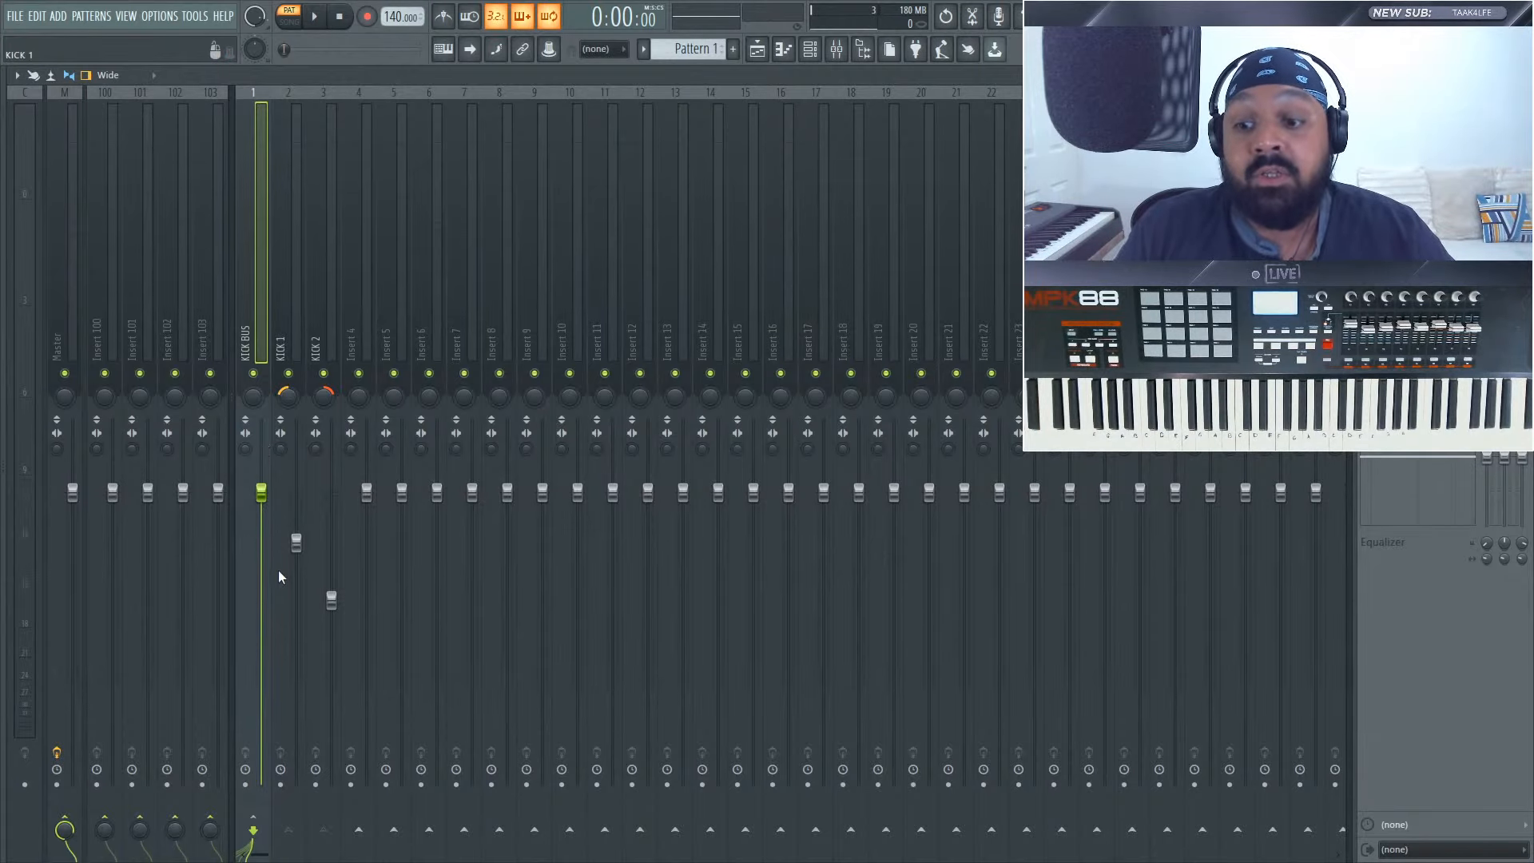
left_click(310, 221)
left_click(255, 252)
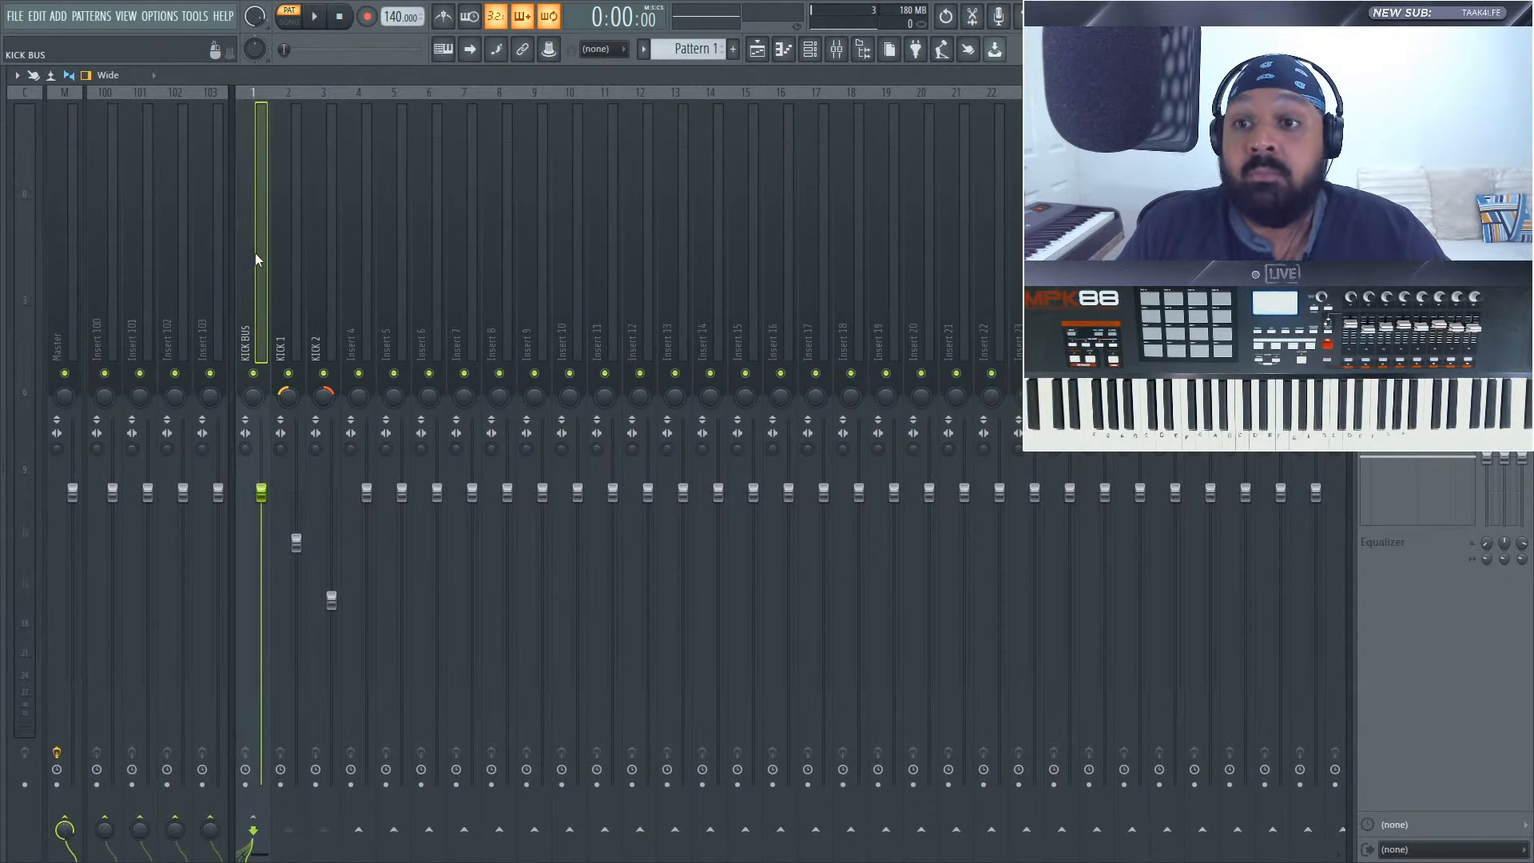
- Restore the maximized mixer to its smaller size beside the playlist
double_click(403, 73)
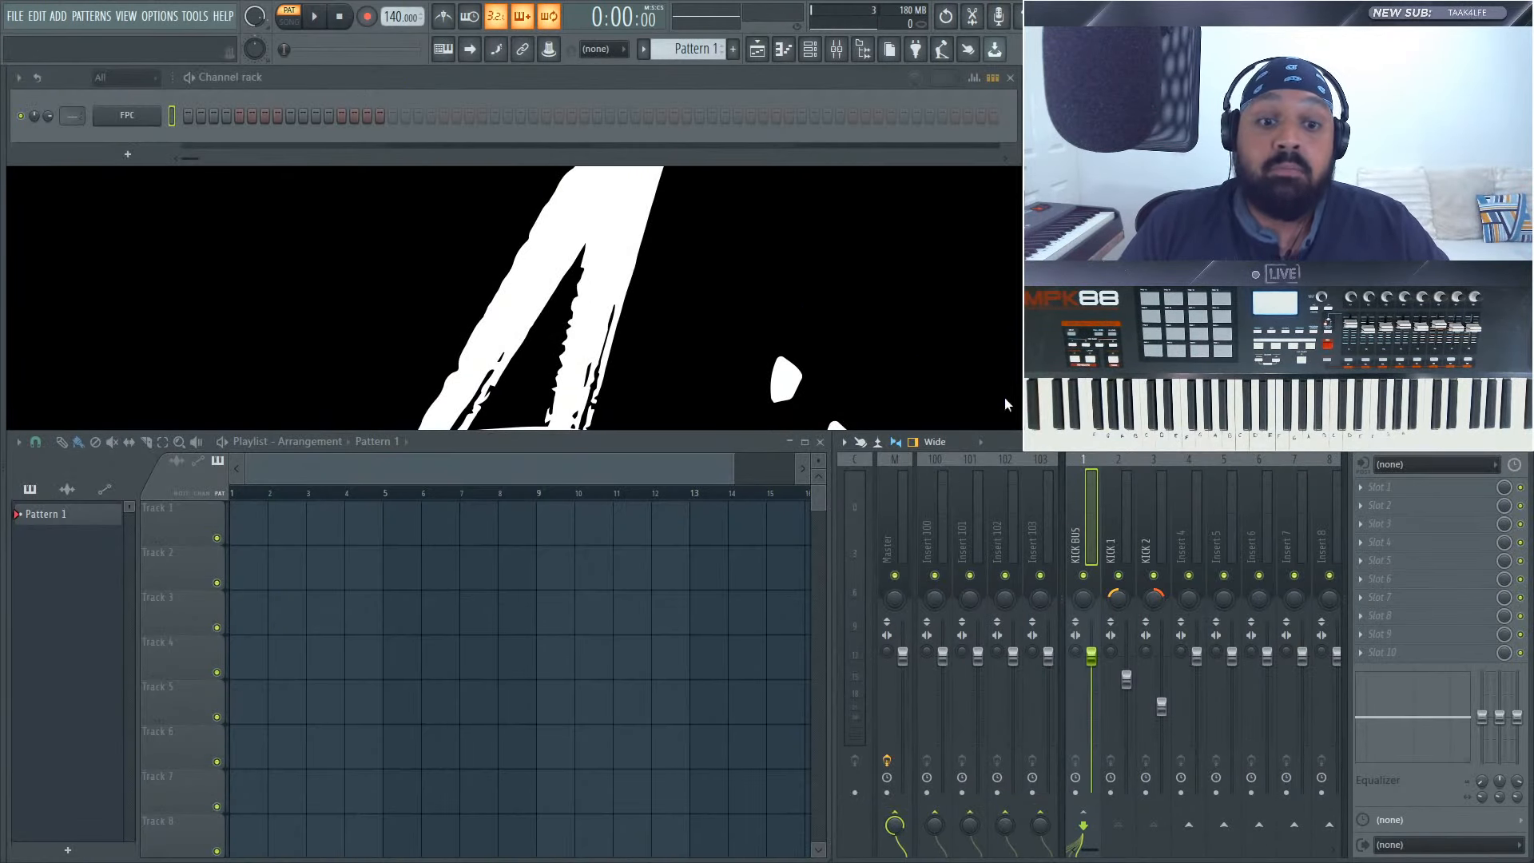
double_click(1070, 452)
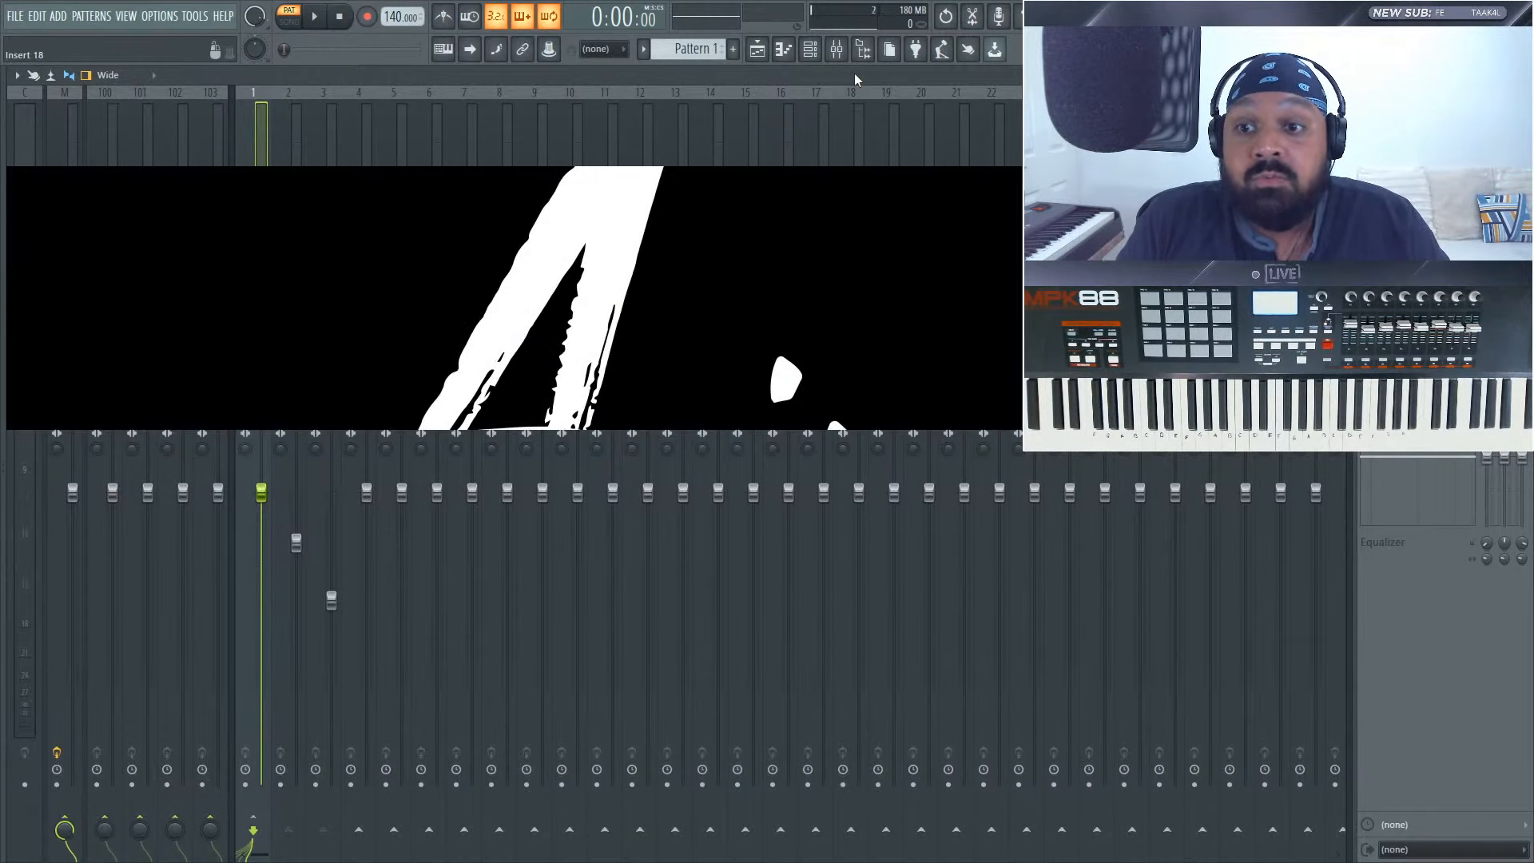
double_click(855, 73)
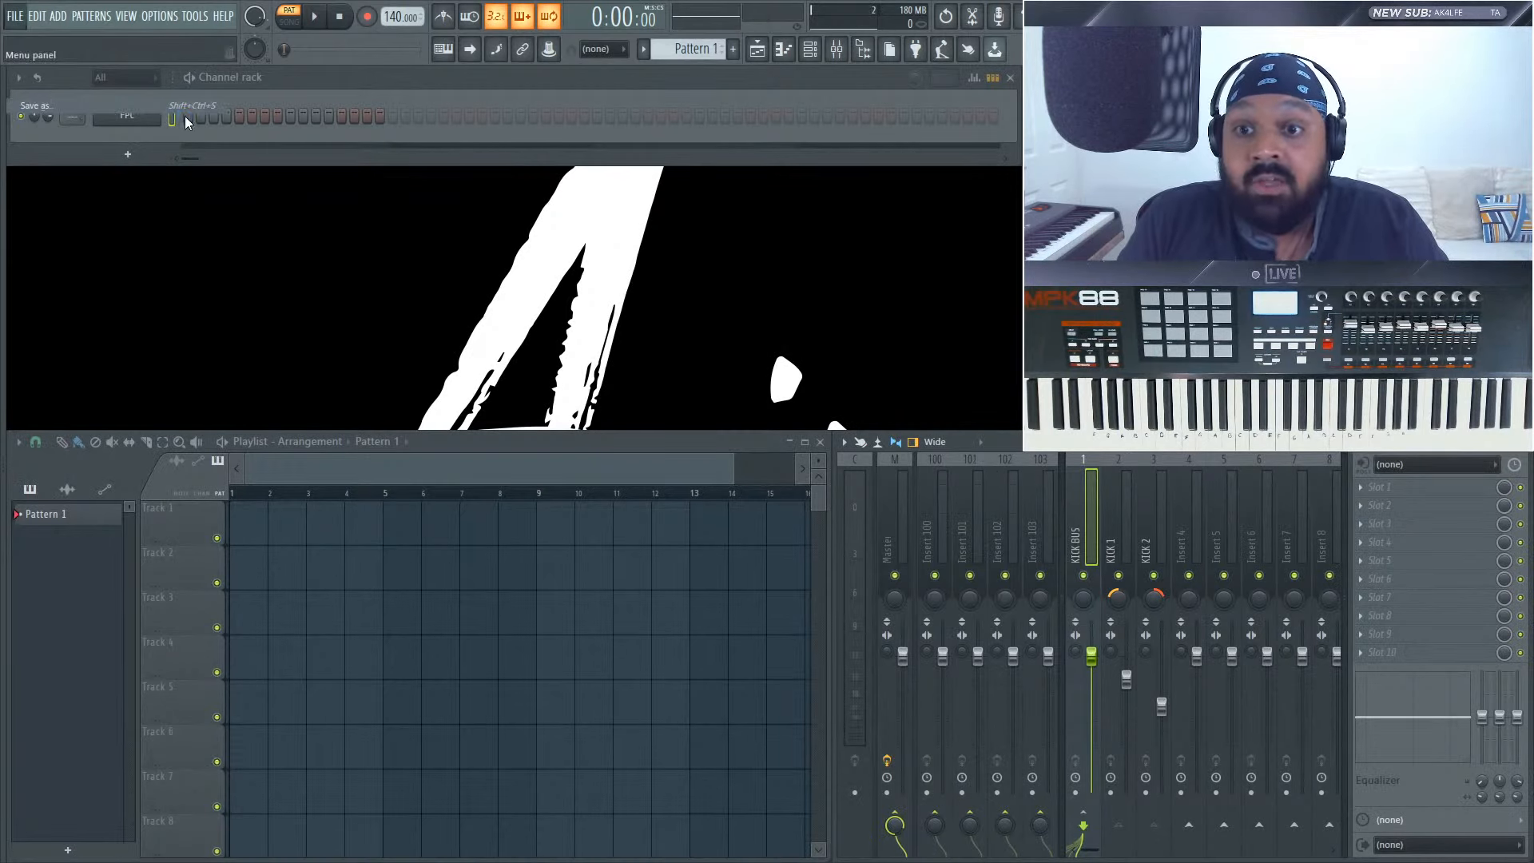
- Browse for the template save location under C: > Program Files > Image-Line > FL Studio 20 > Data > Templates, and leave without saving
key("ctrl+shift+s")
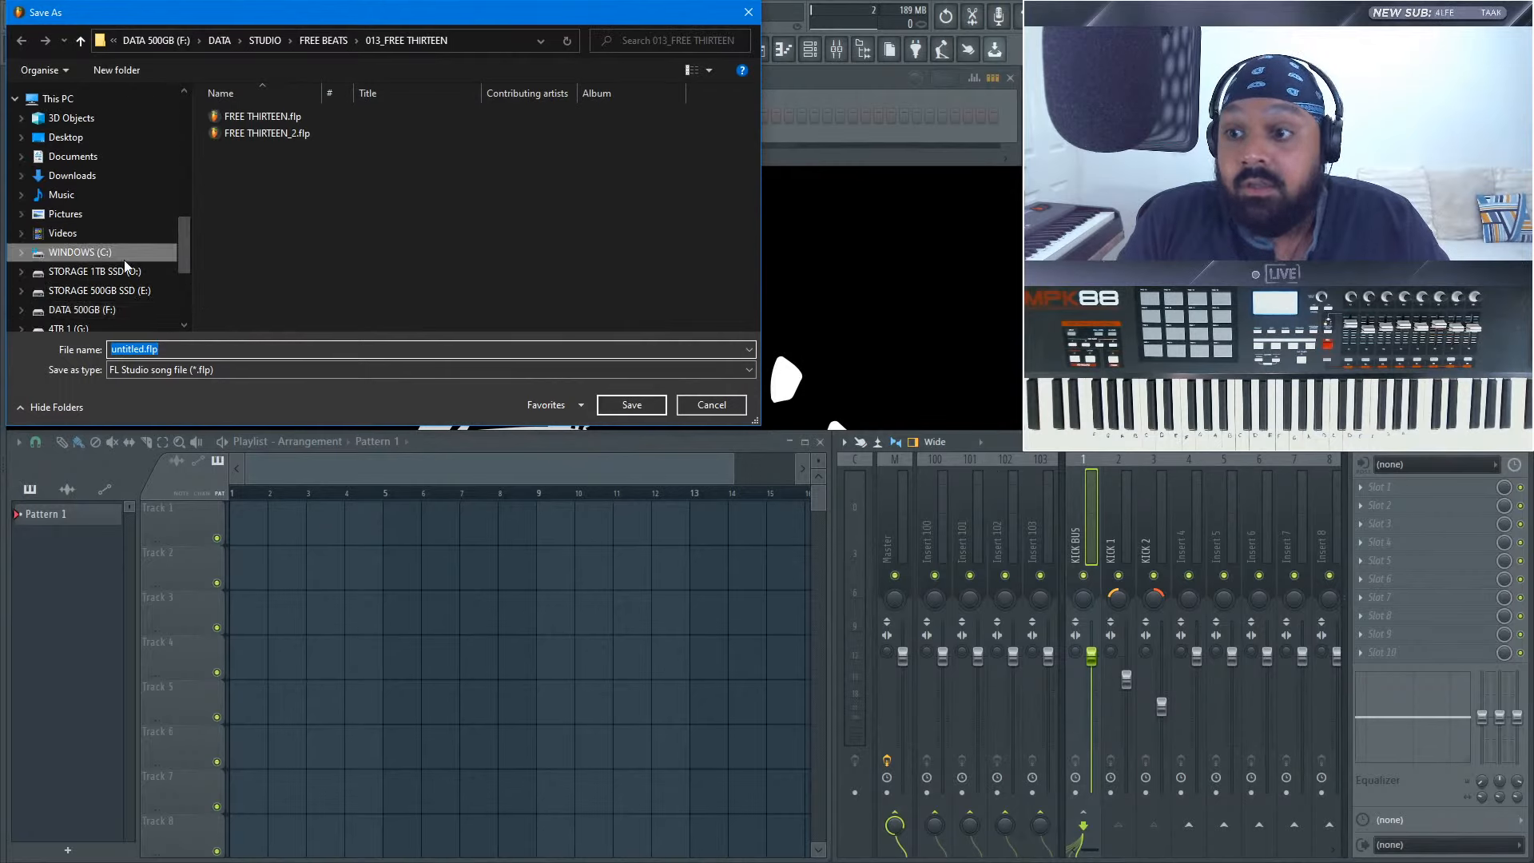
left_click(120, 256)
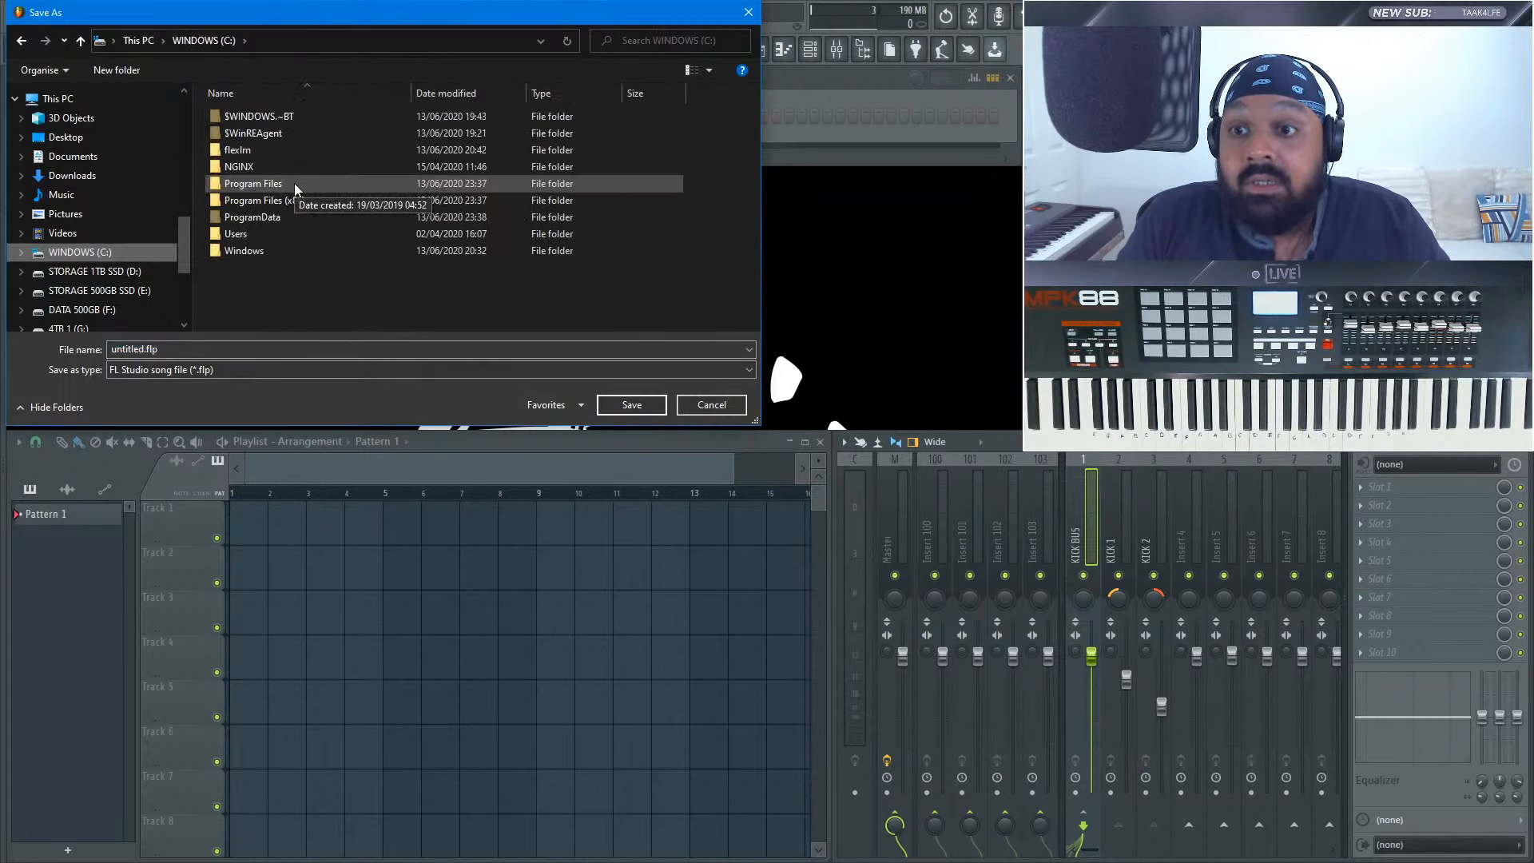
double_click(294, 184)
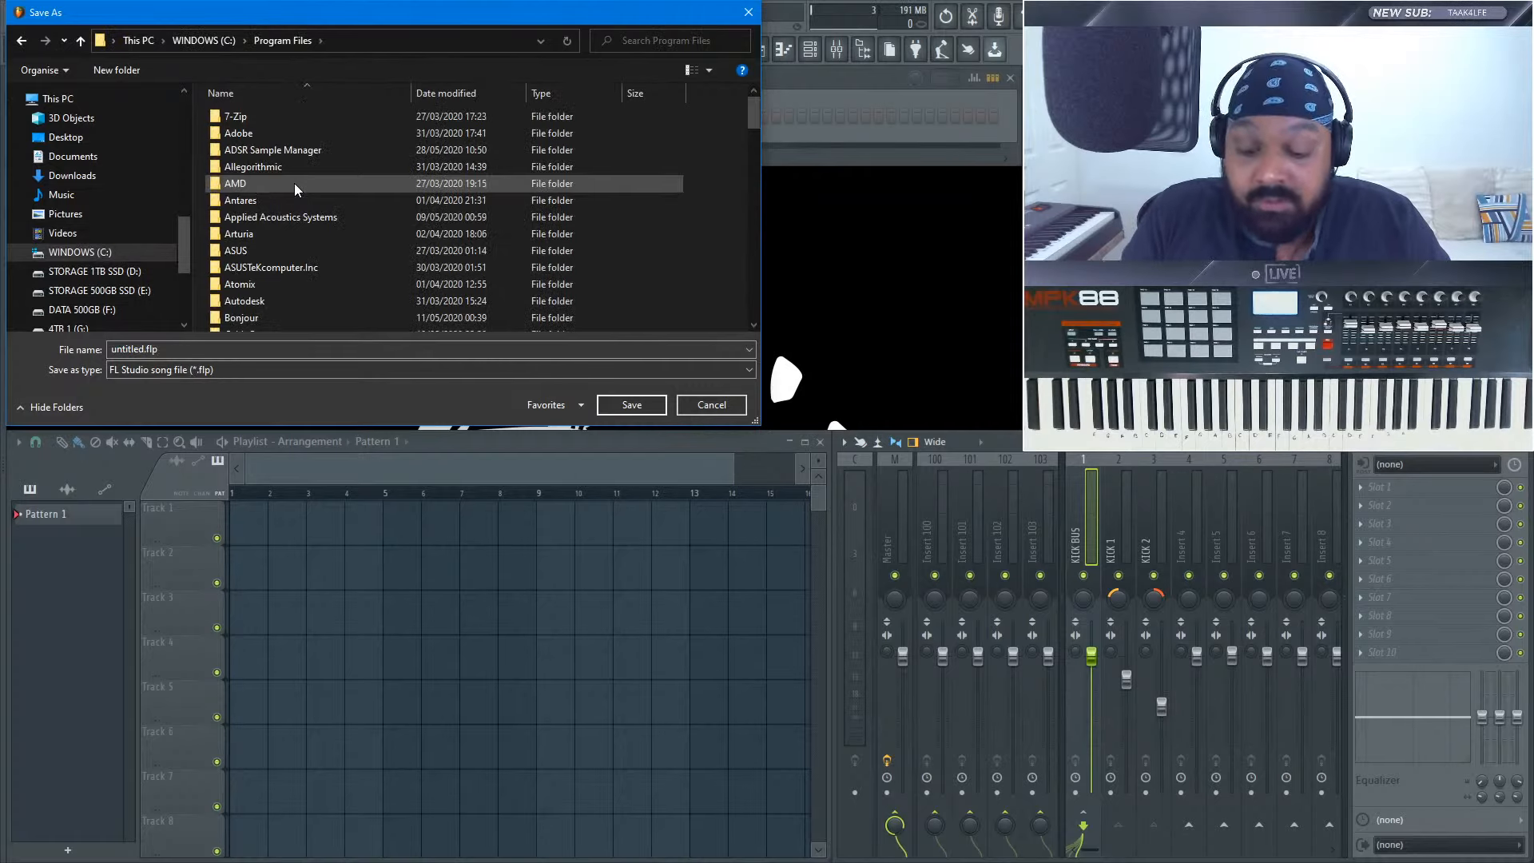
scroll(294, 183, "down", 5)
double_click(275, 128)
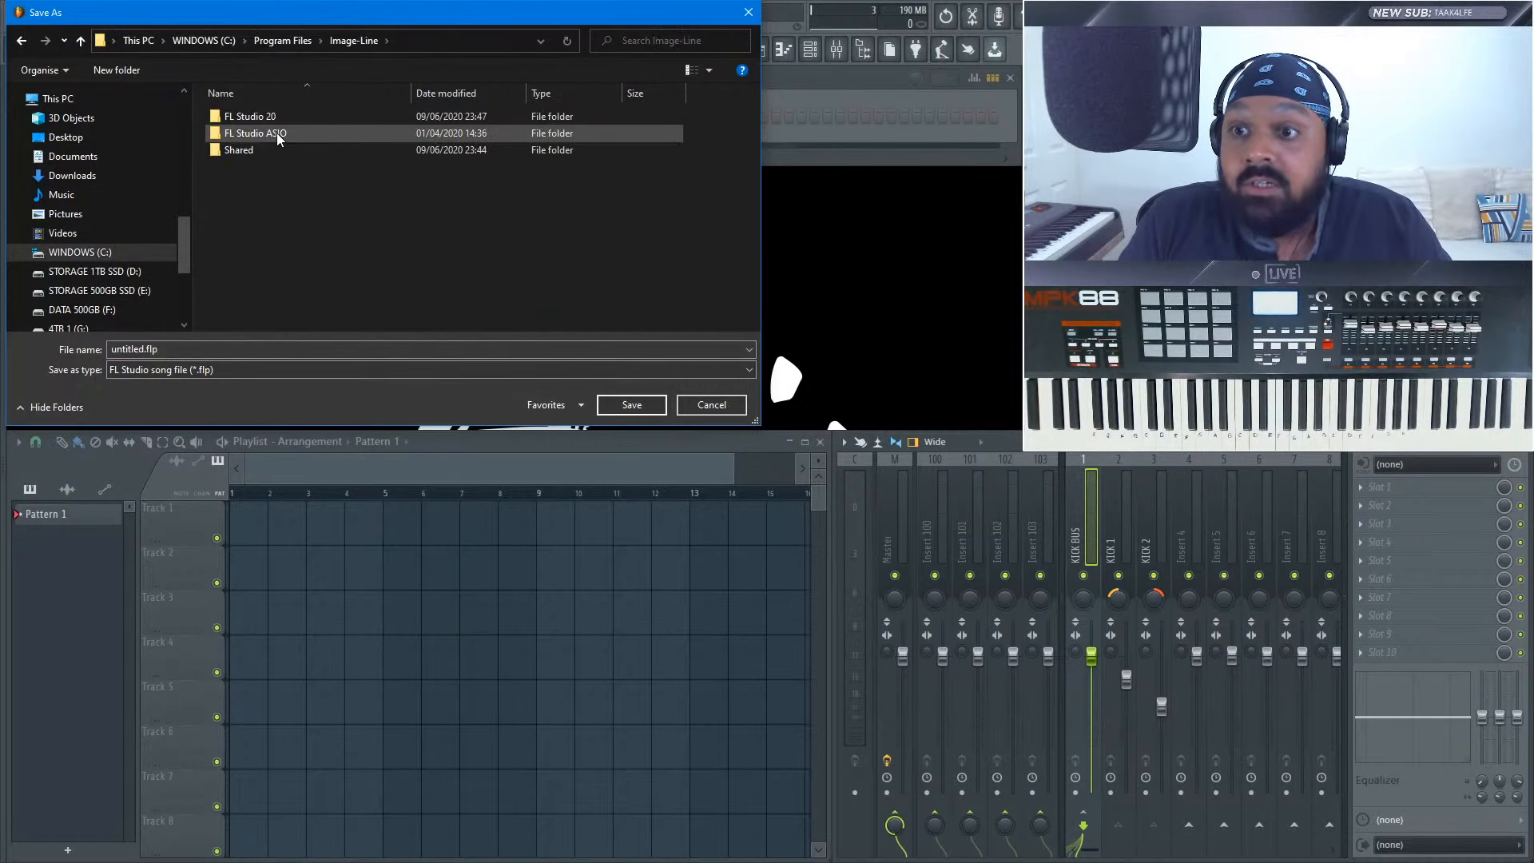
double_click(289, 119)
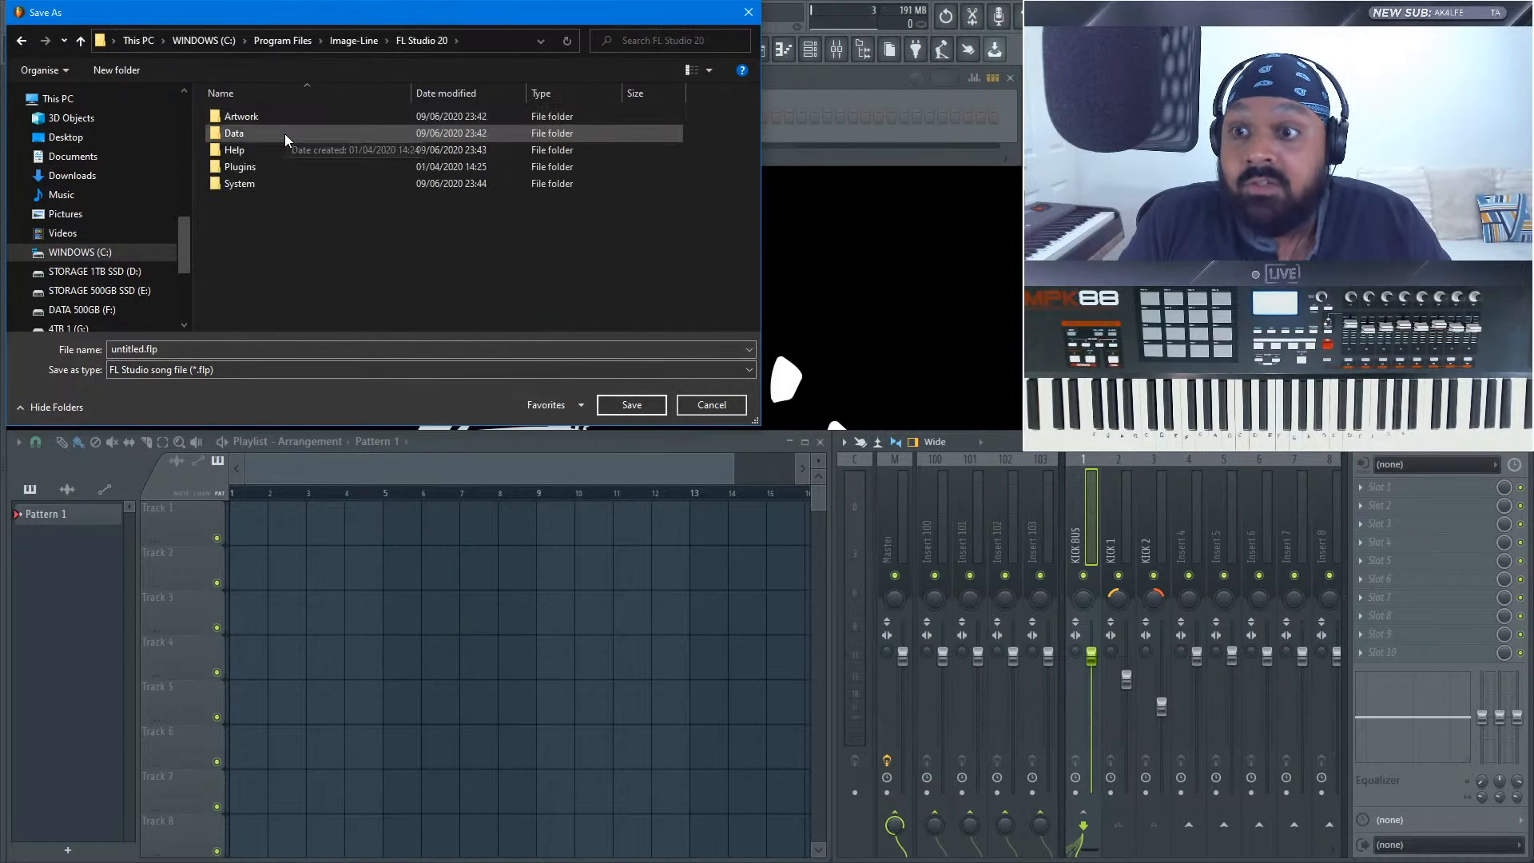
double_click(284, 133)
double_click(285, 169)
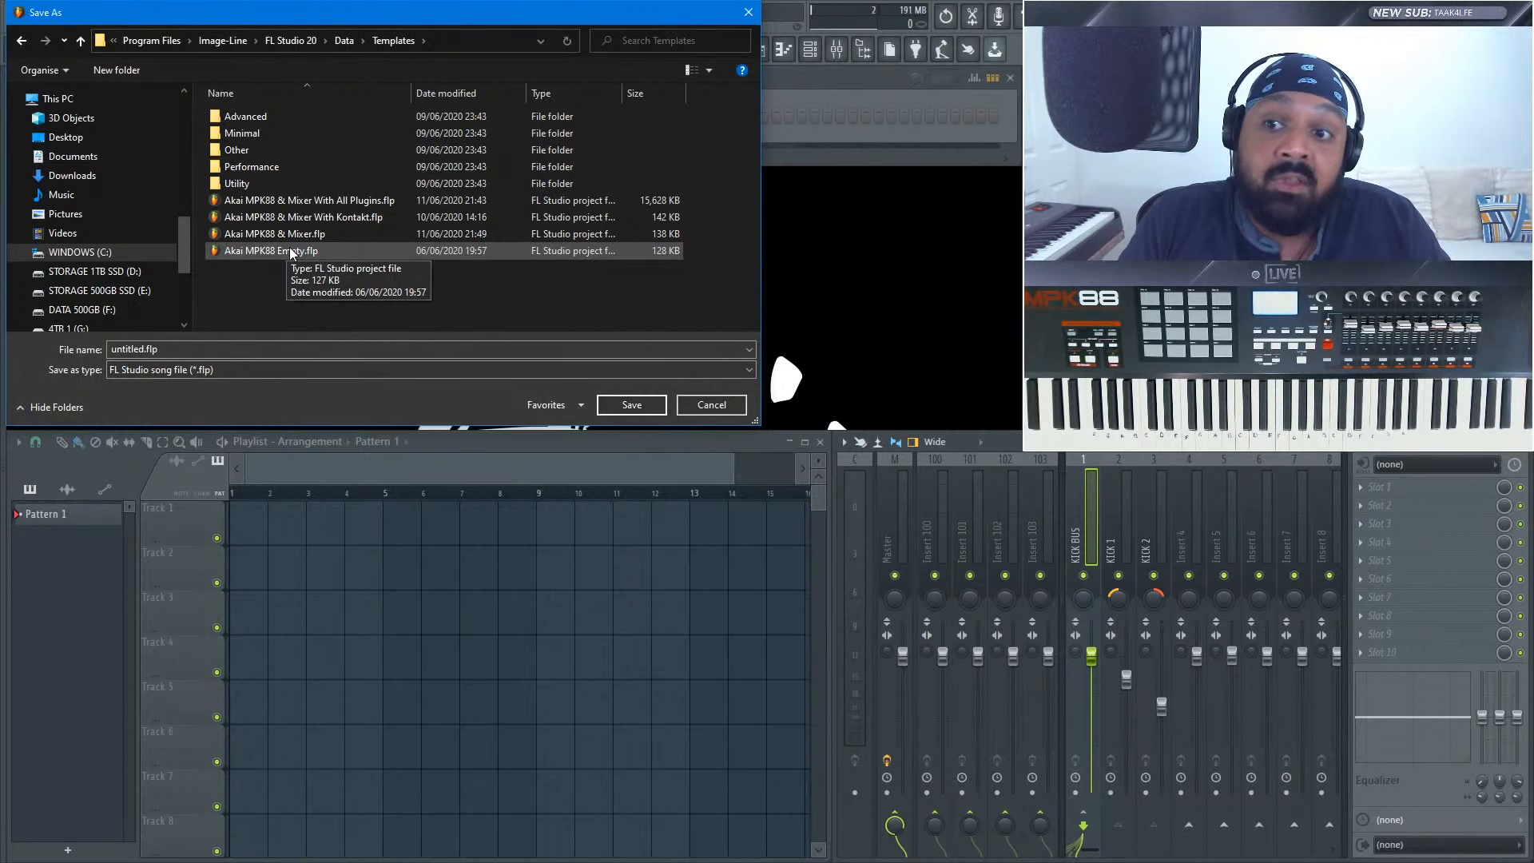
key("Escape")
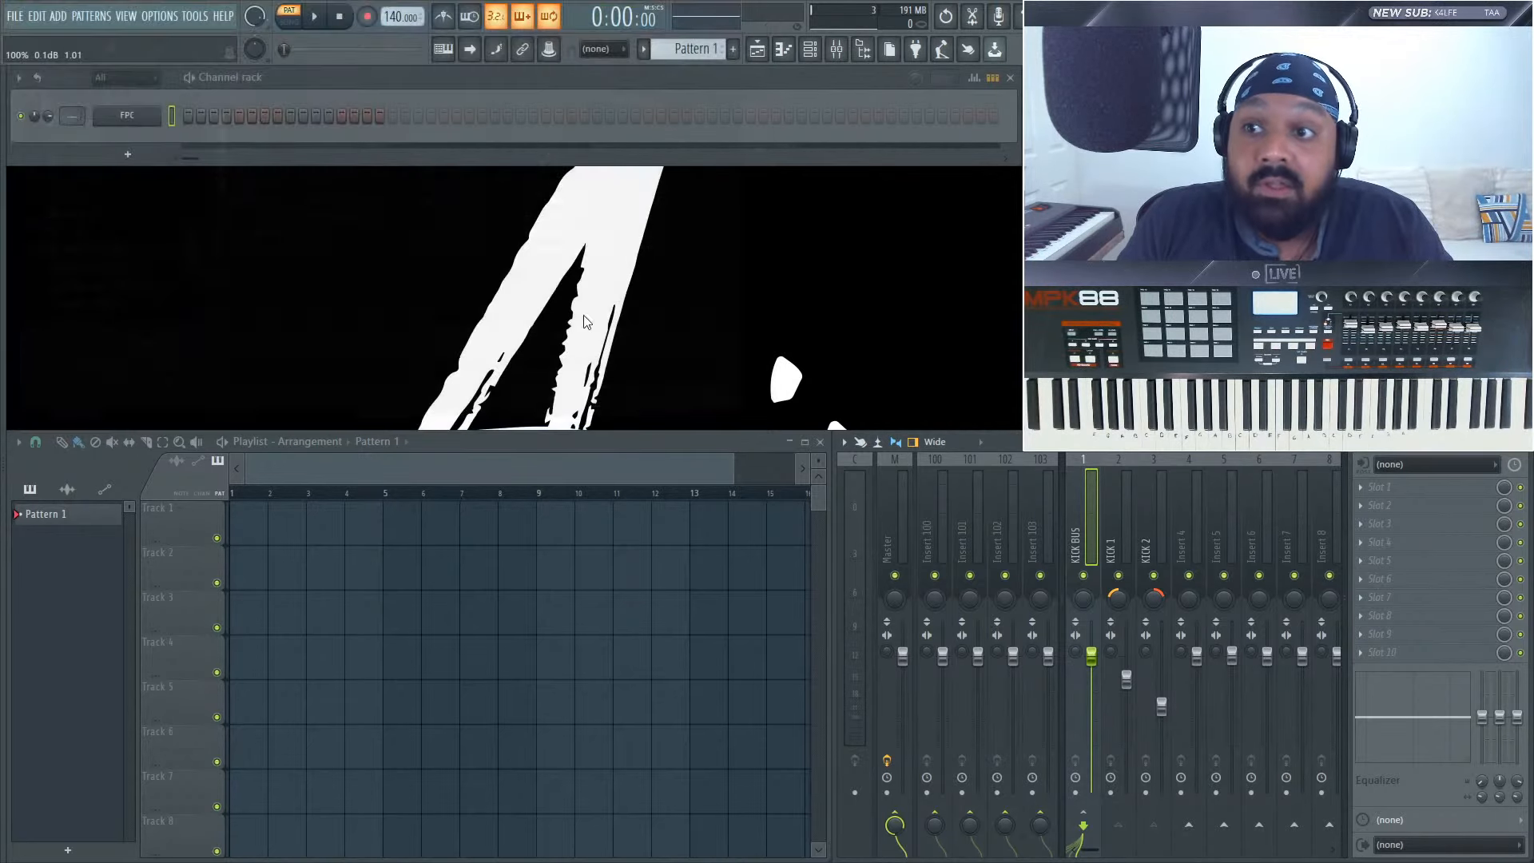
- Review the available choices for Default template and Startup project in the general settings, keeping both current selections
left_click(159, 16)
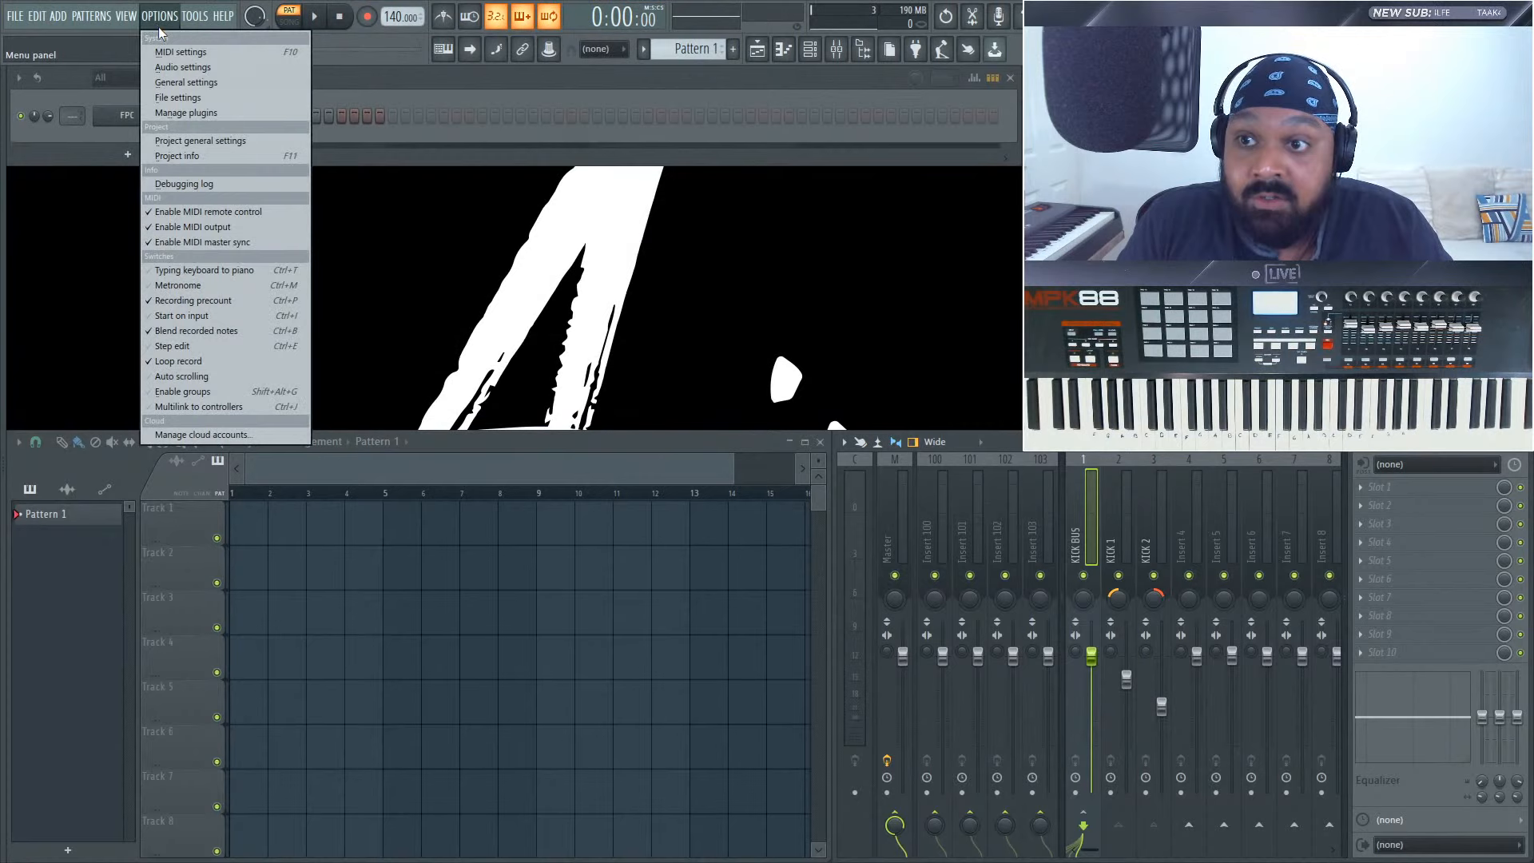
left_click(179, 83)
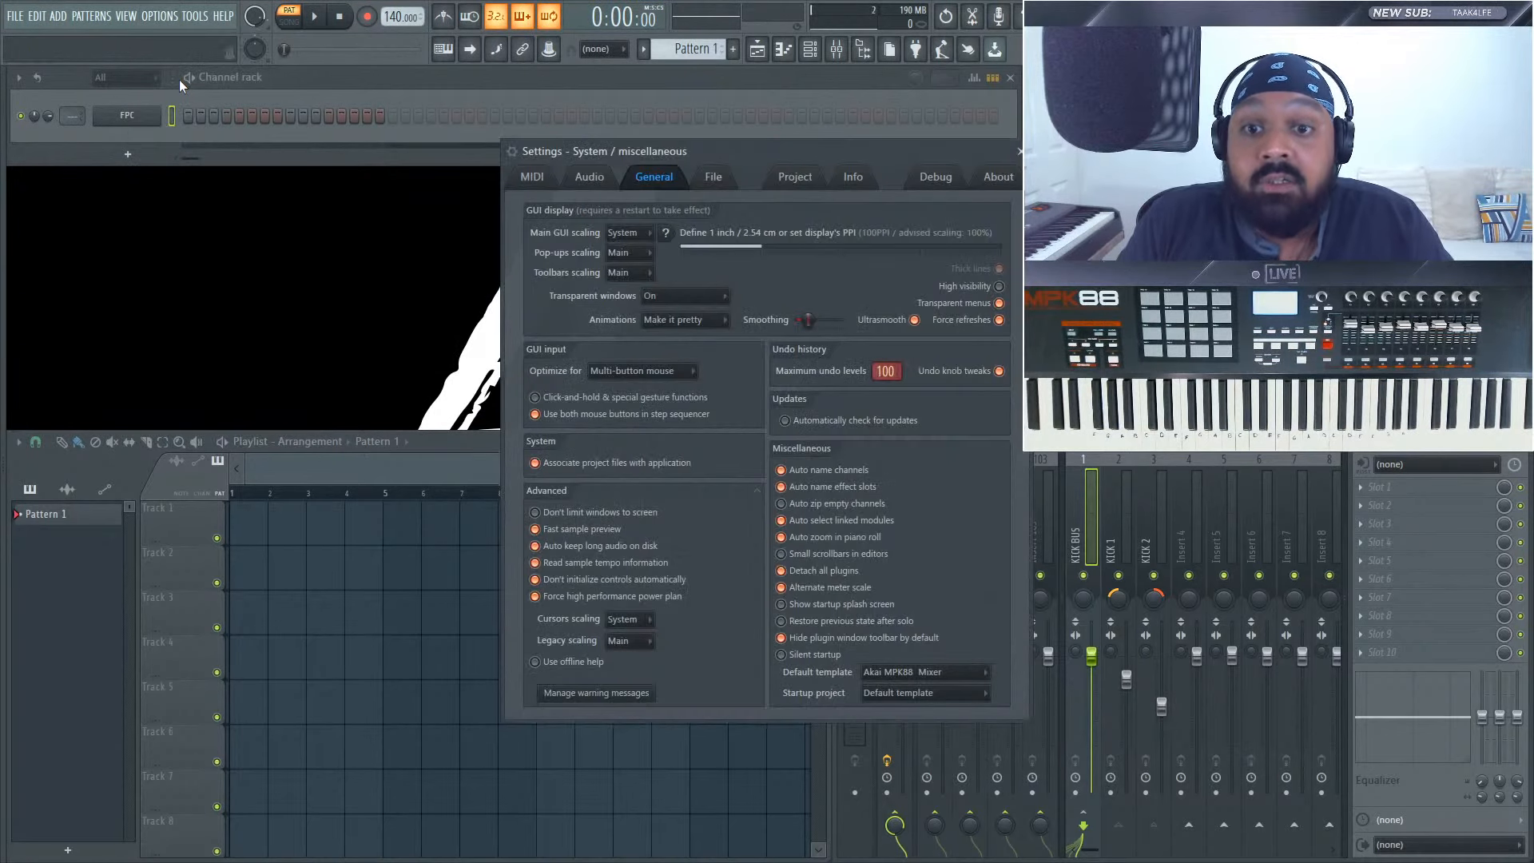
left_click(883, 673)
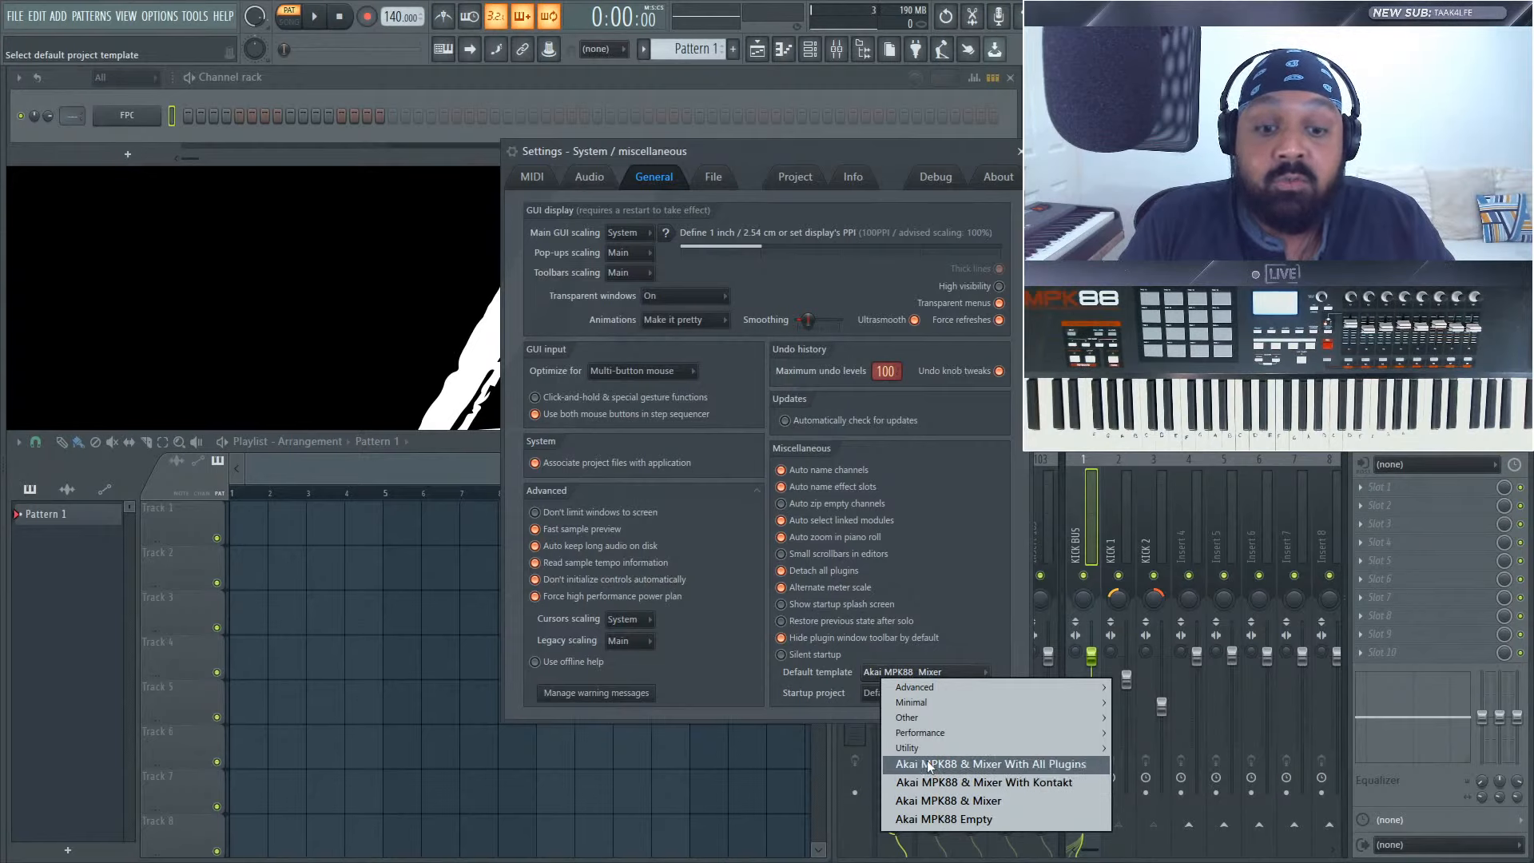
left_click(999, 609)
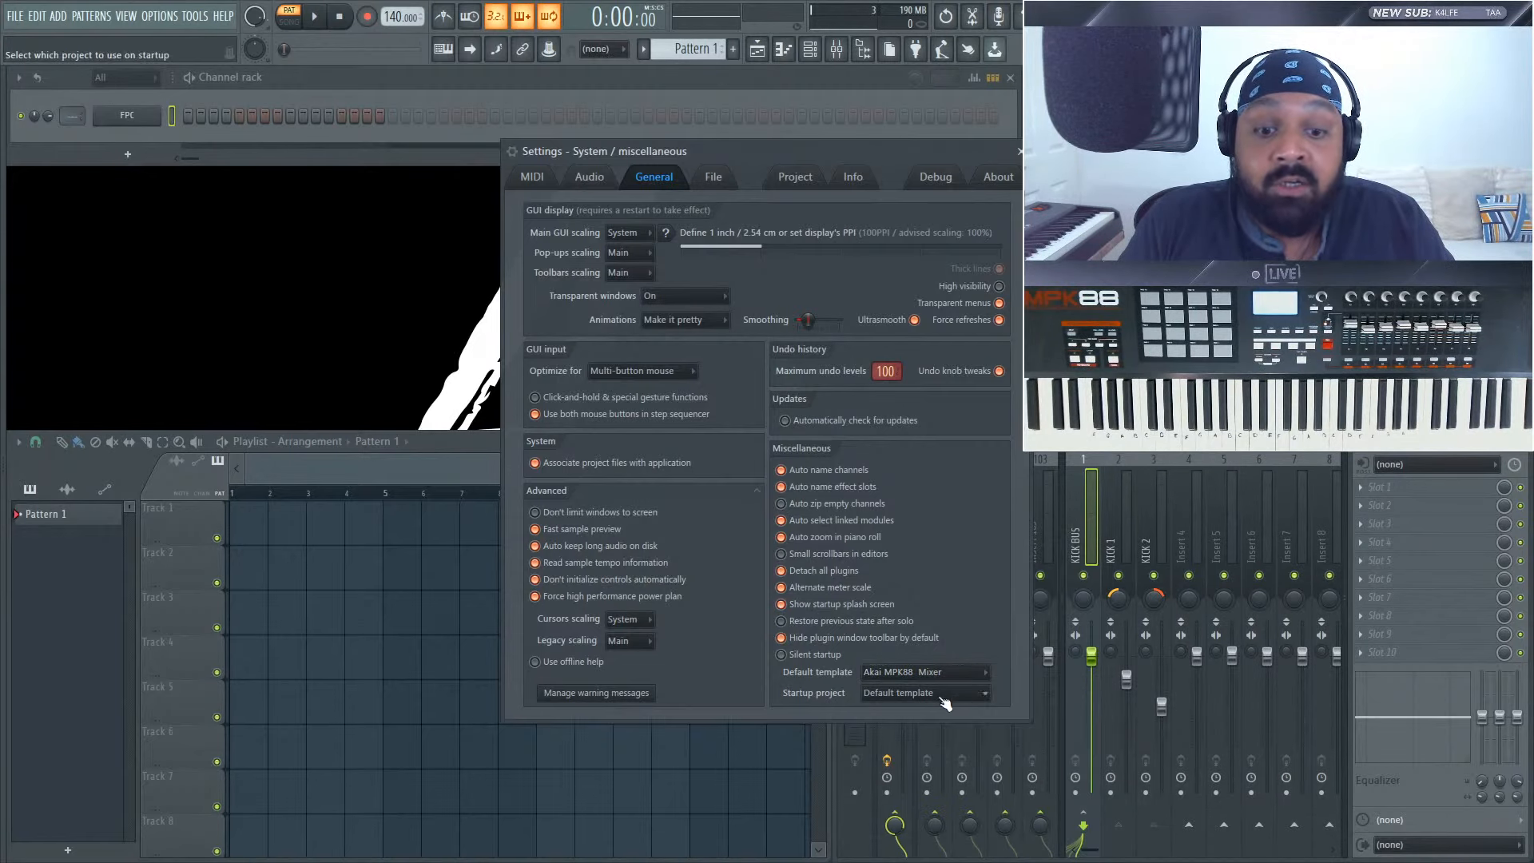
left_click(902, 694)
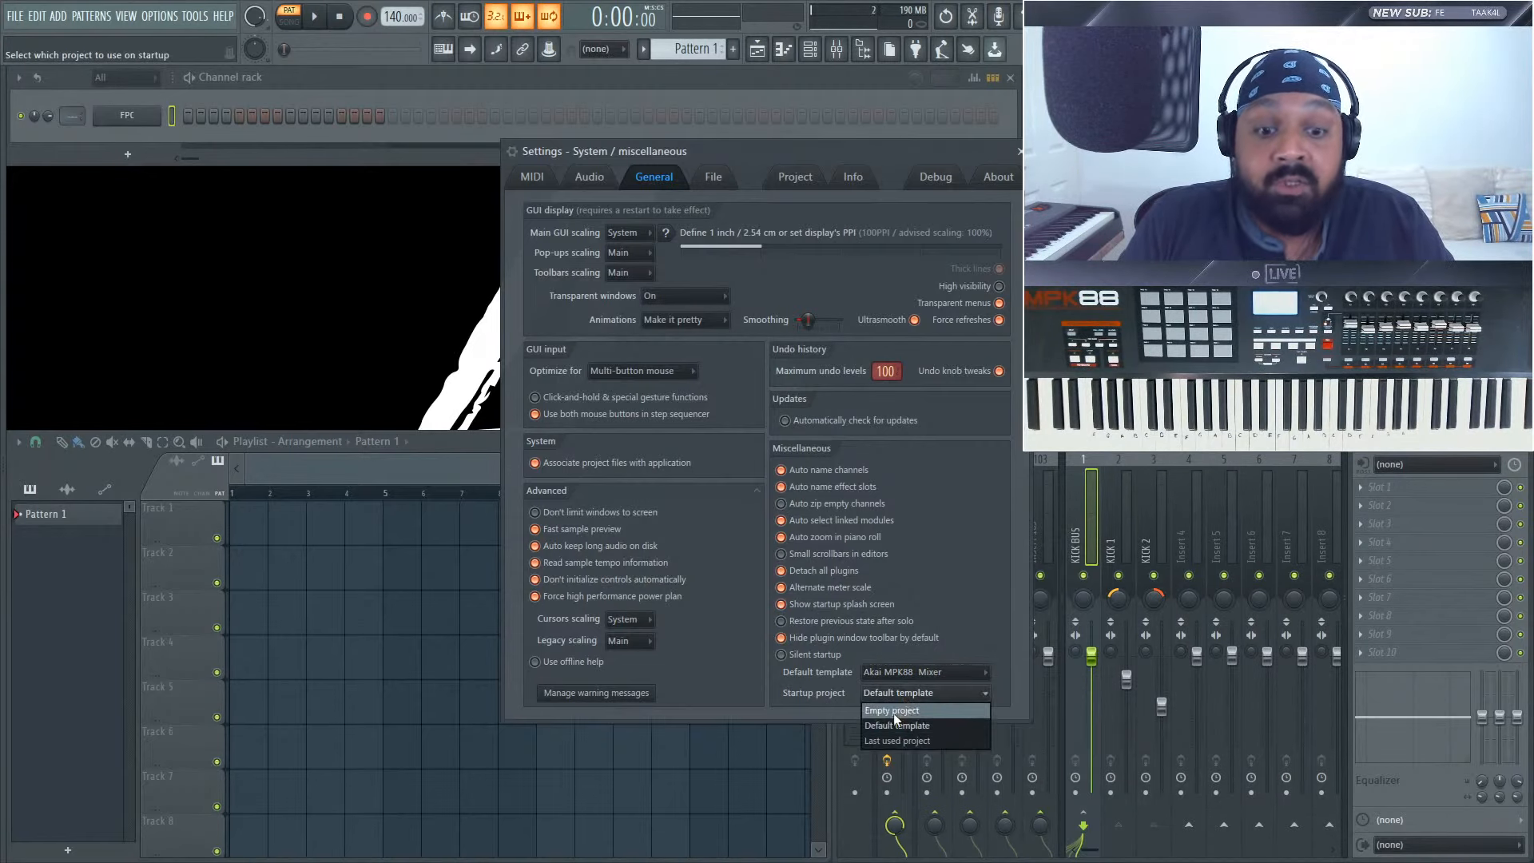
left_click(959, 558)
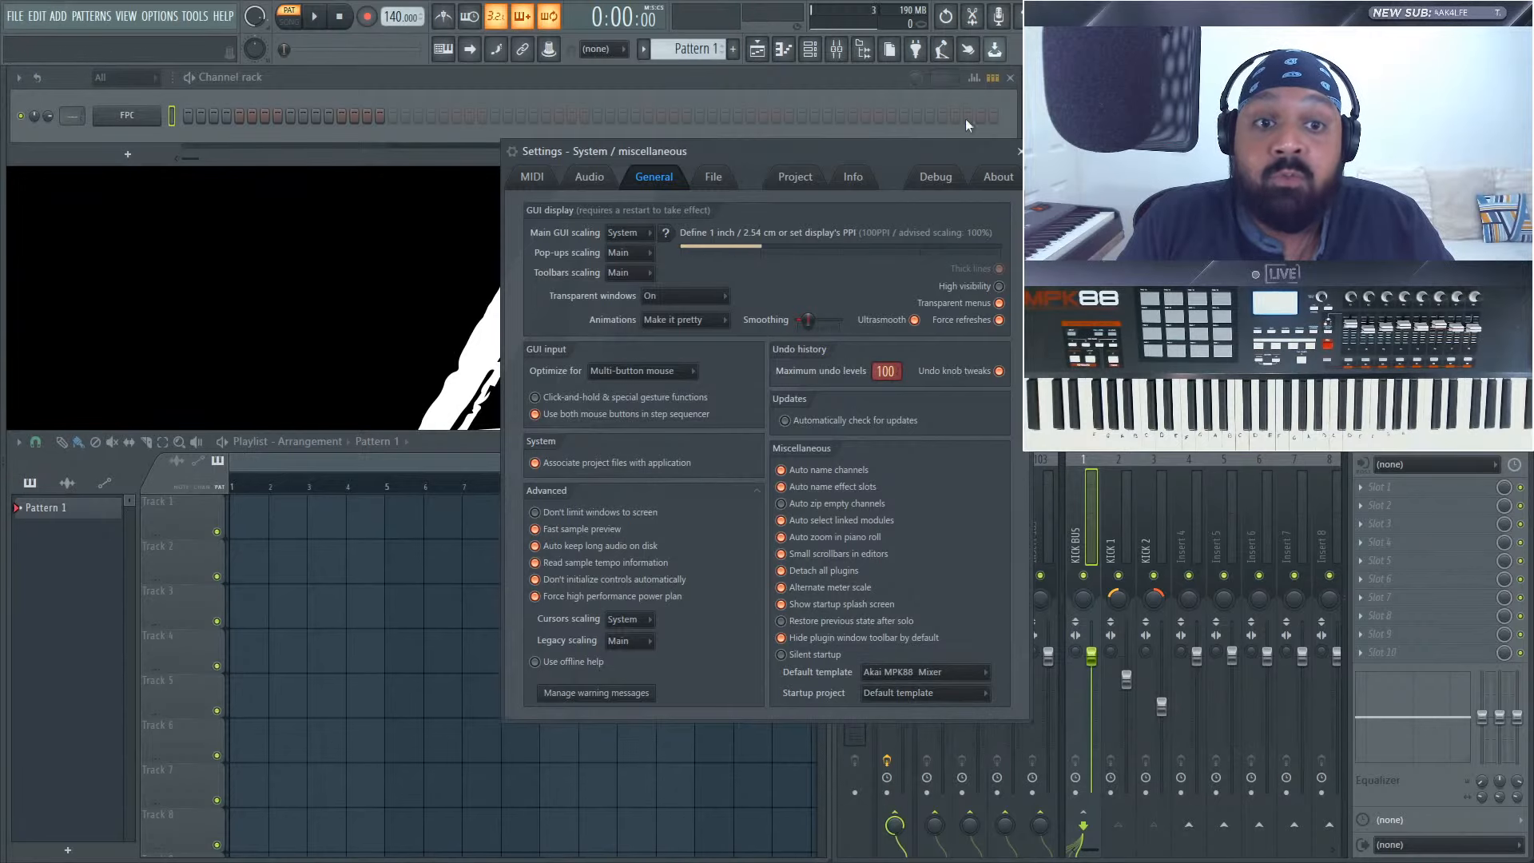
left_click(1018, 151)
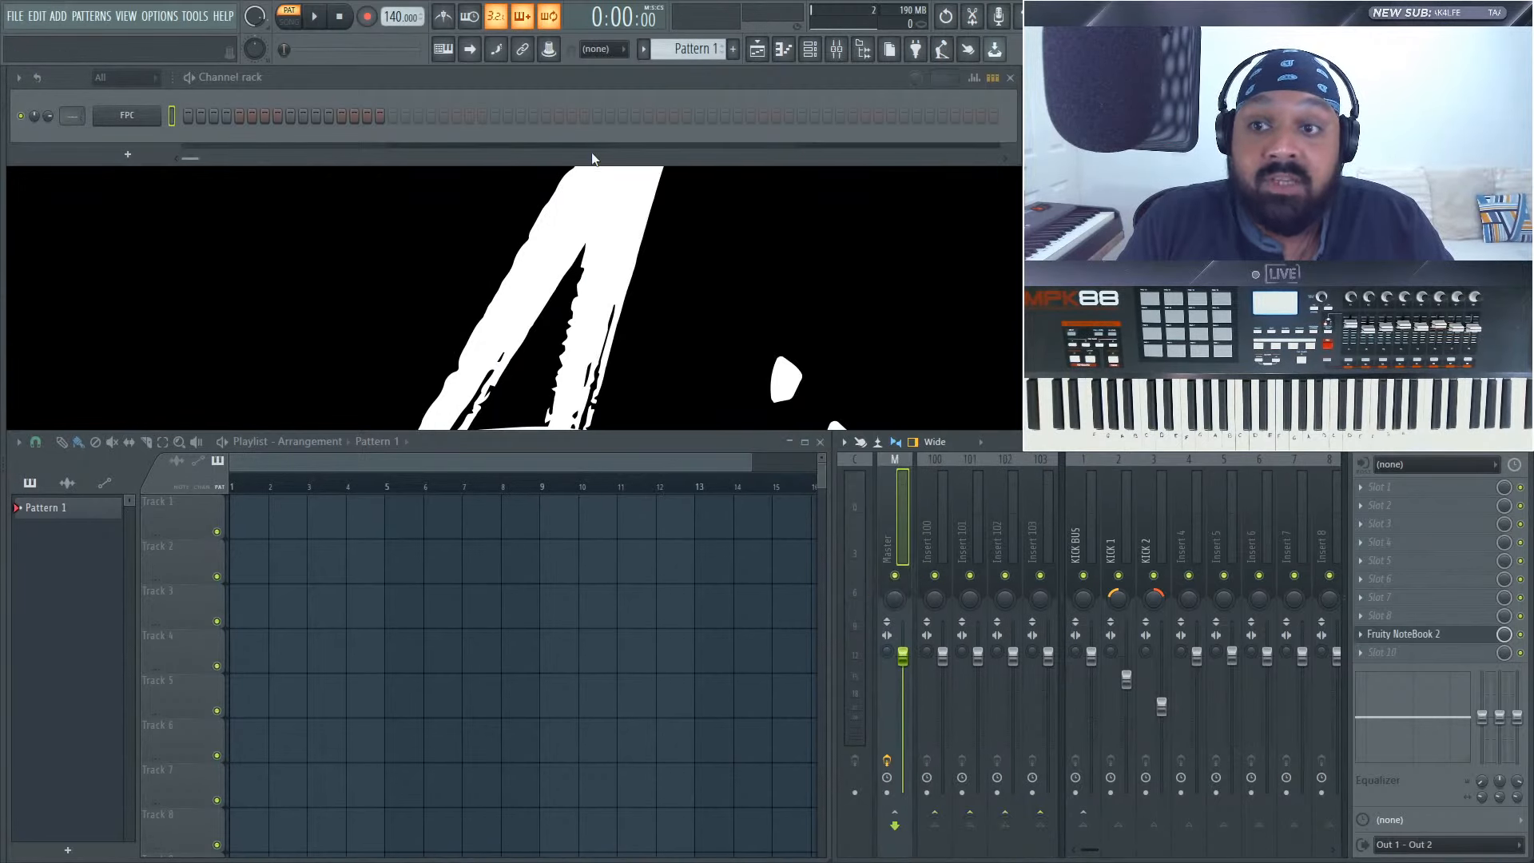
- Start a new project from the Akai MPK88 & Mixer template without saving the current one, and look through its mixer tracks
left_click(14, 17)
left_click(30, 40)
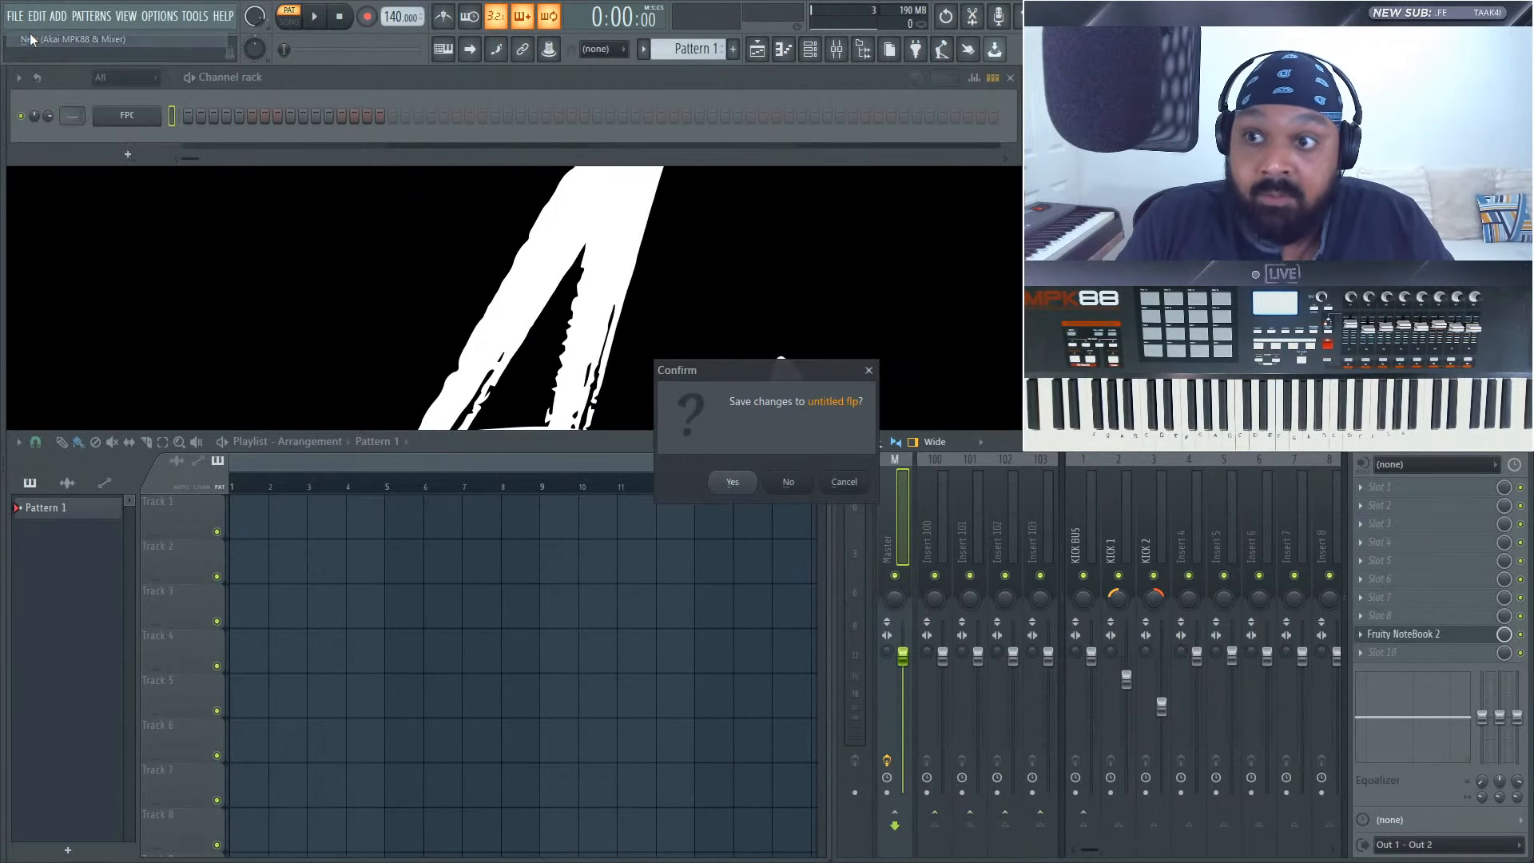
left_click(806, 483)
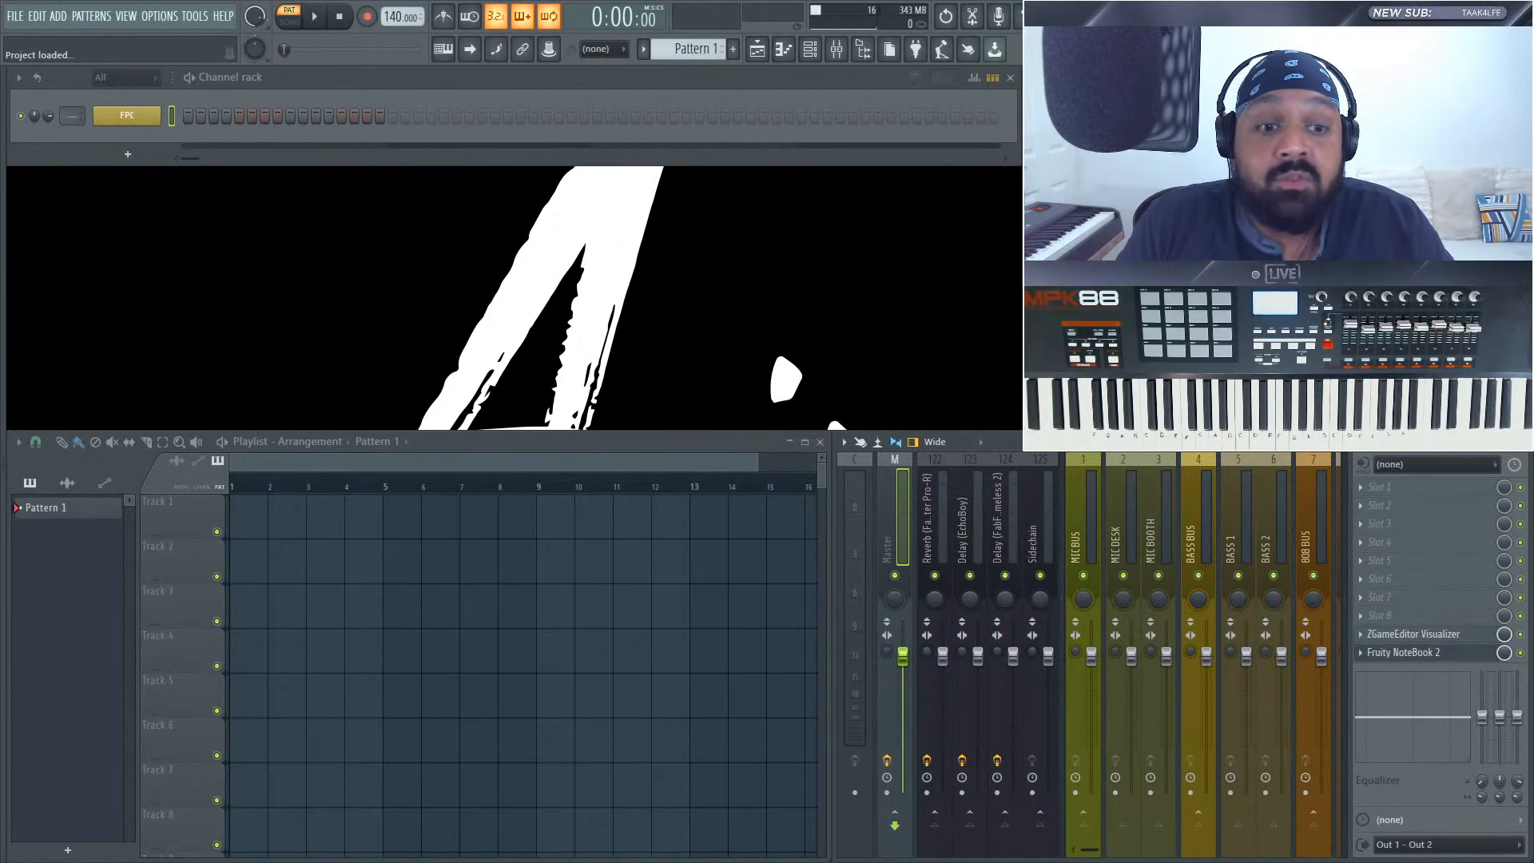
scroll(1132, 482, "down", 10)
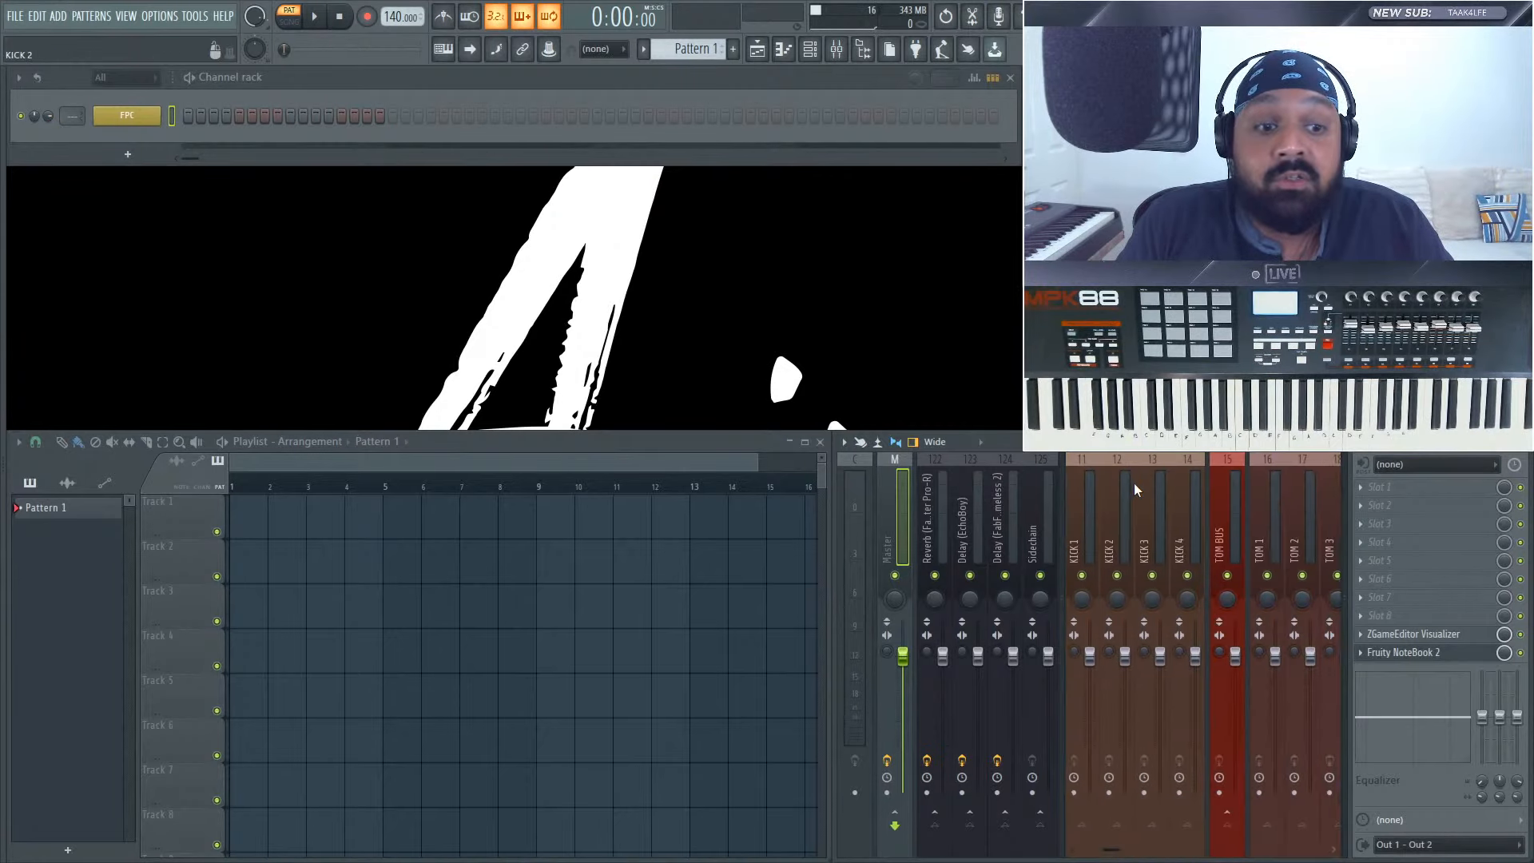
scroll(1139, 480, "down", 18)
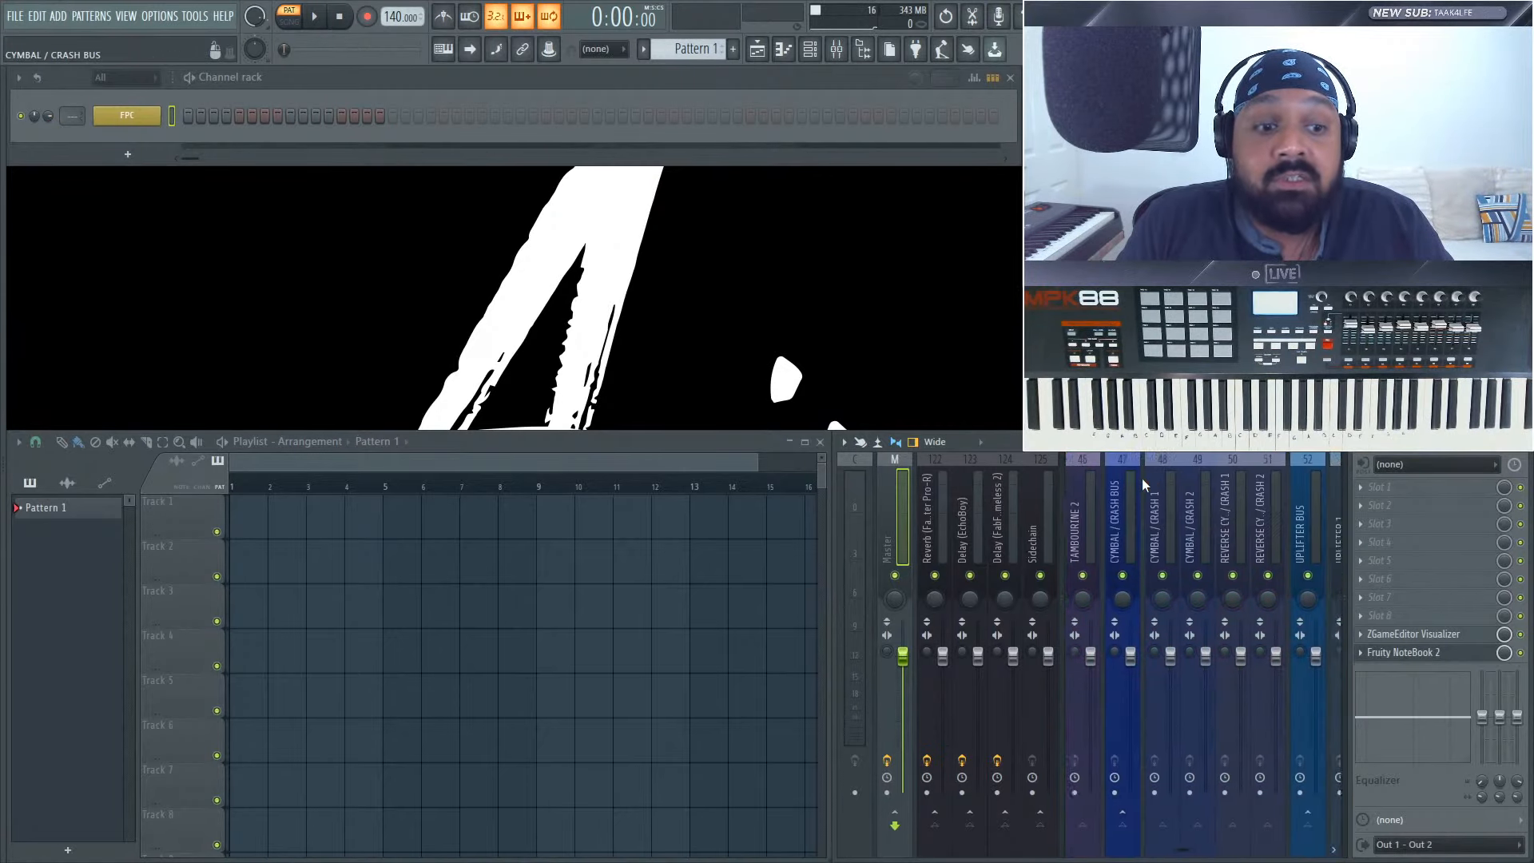
scroll(1142, 478, "up", 12)
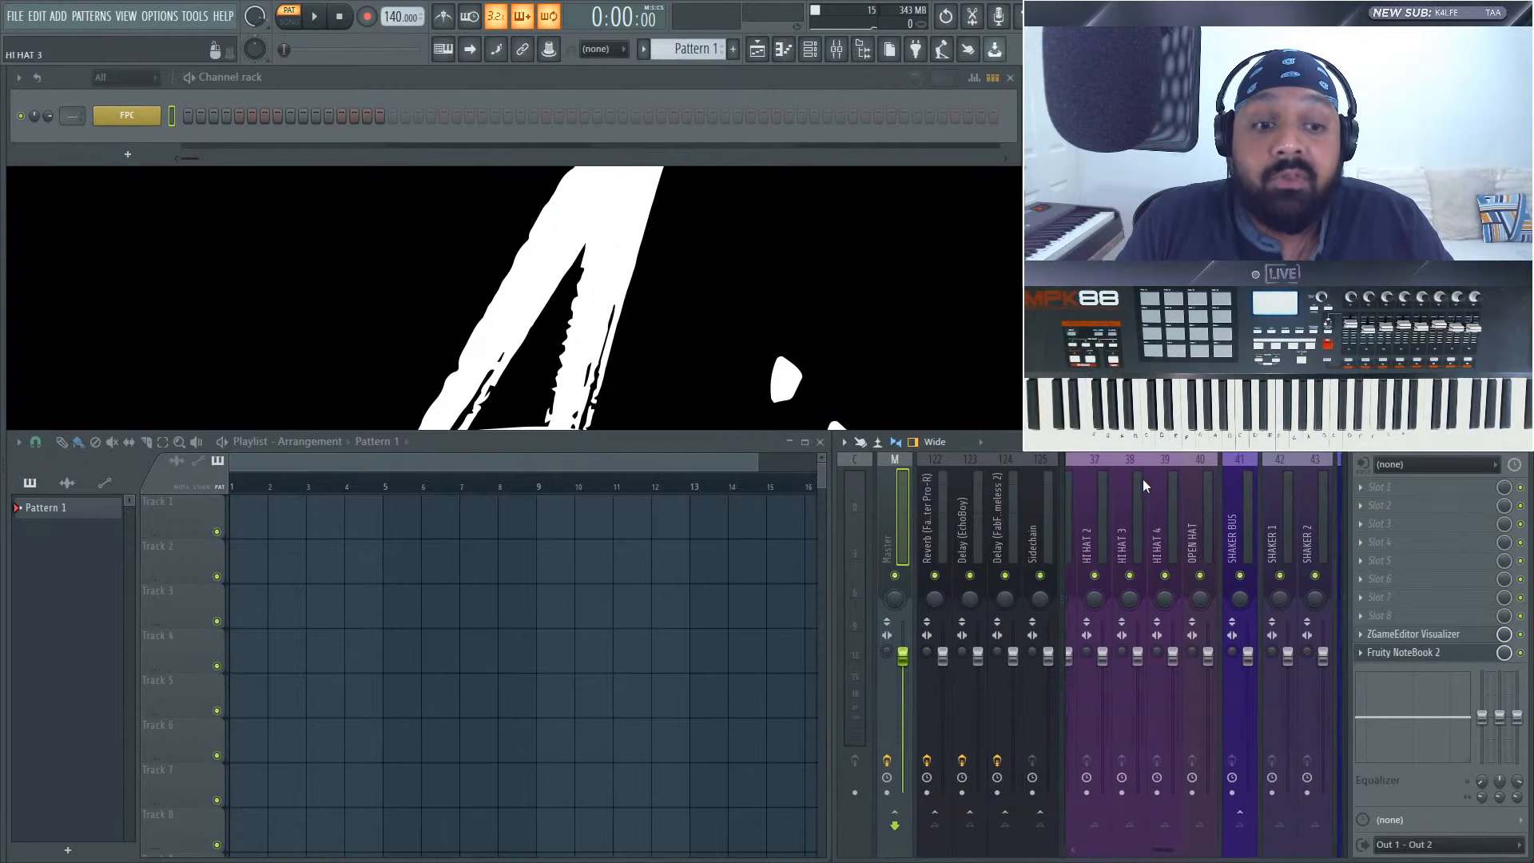
scroll(1142, 477, "up", 20)
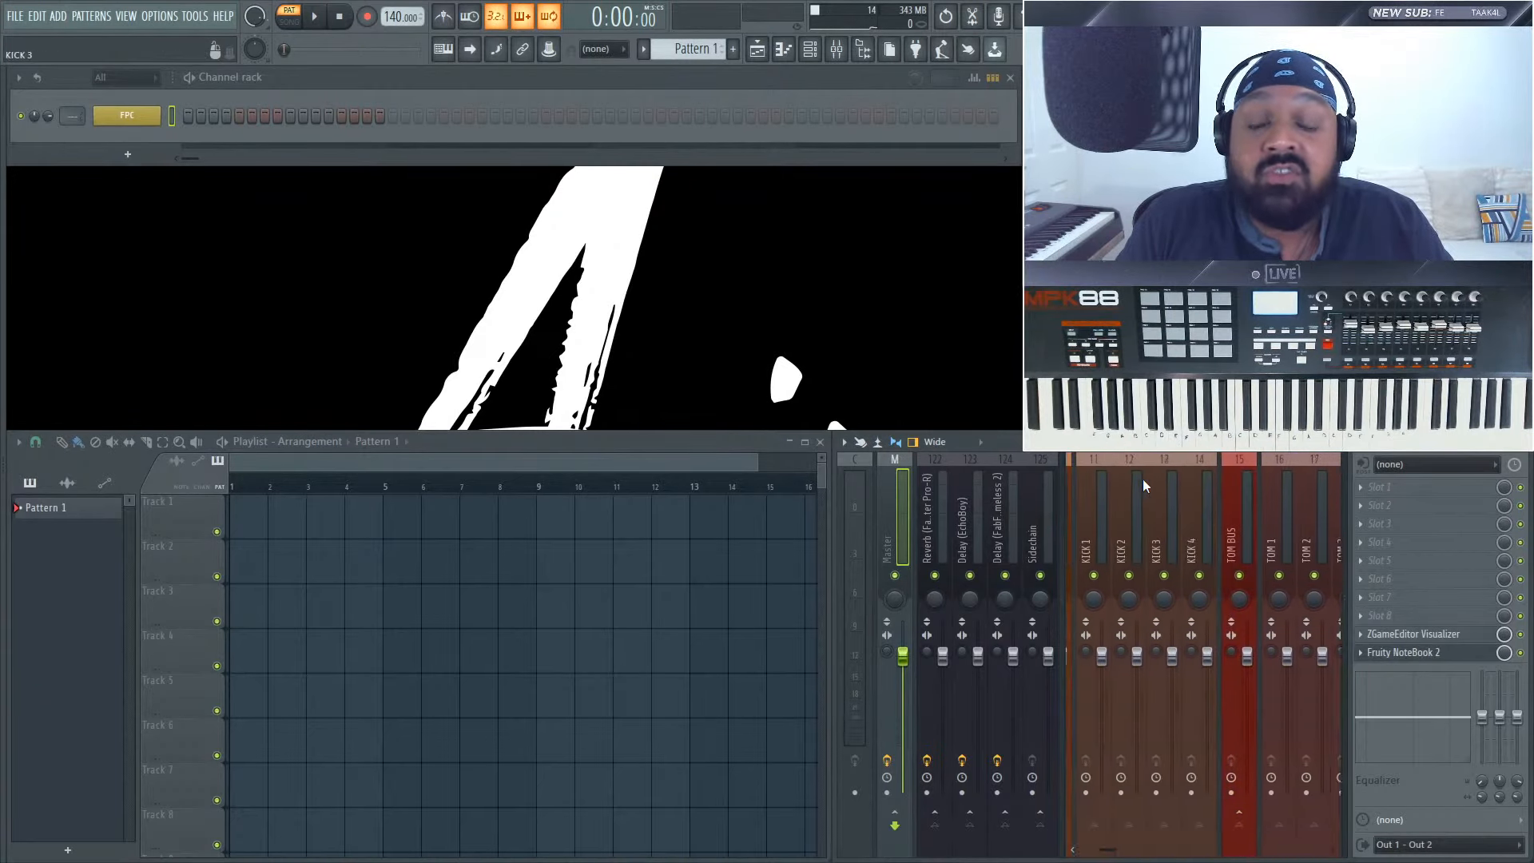
scroll(1143, 478, "up", 6)
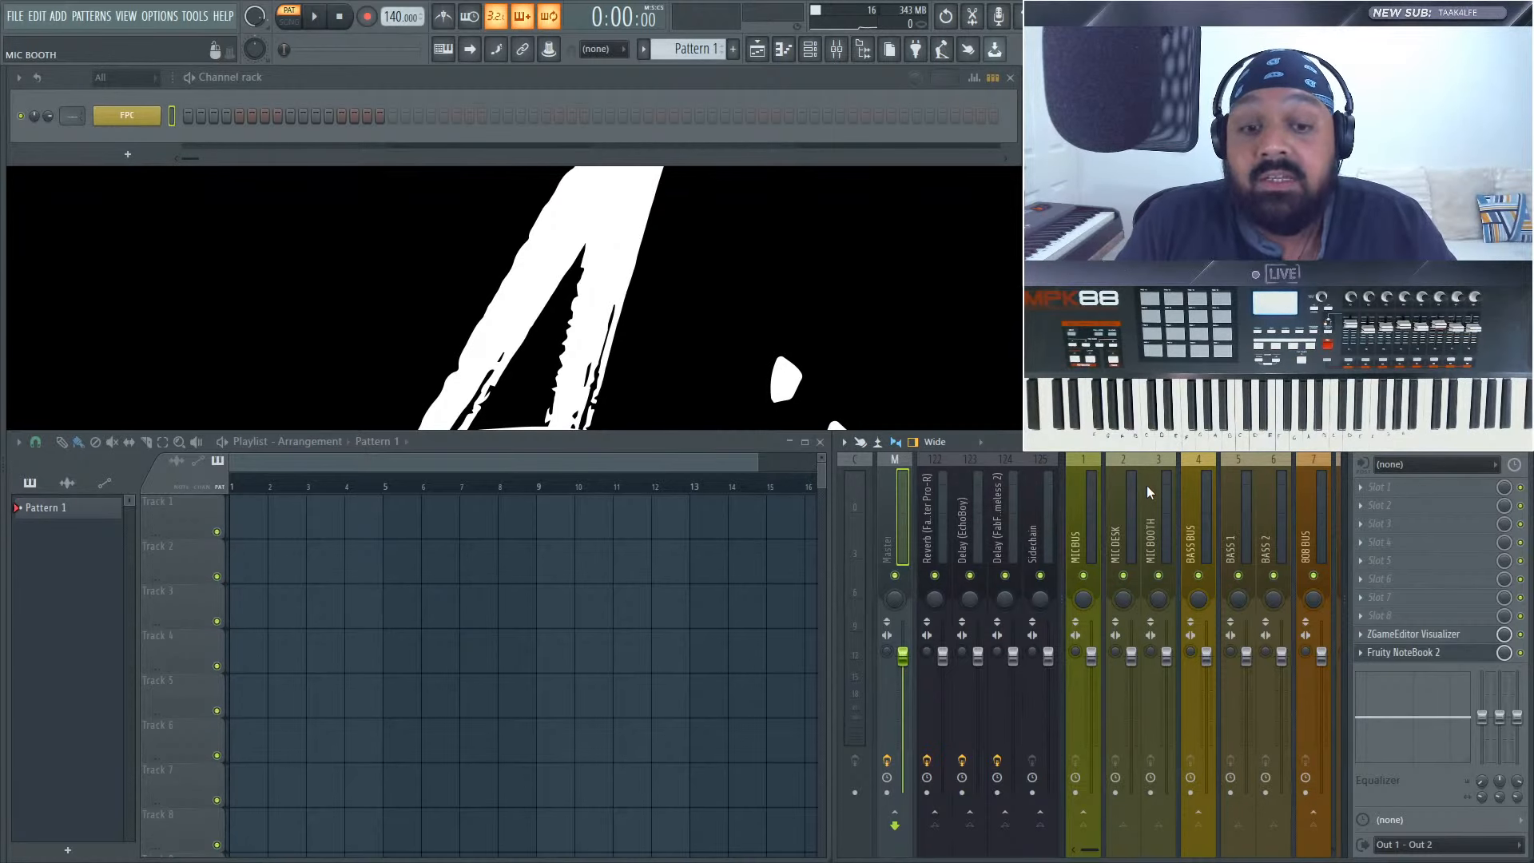
- Look into the INDIAN sample folder in the browser, and narrow the playlist to fit beside the mixer
left_click(127, 155)
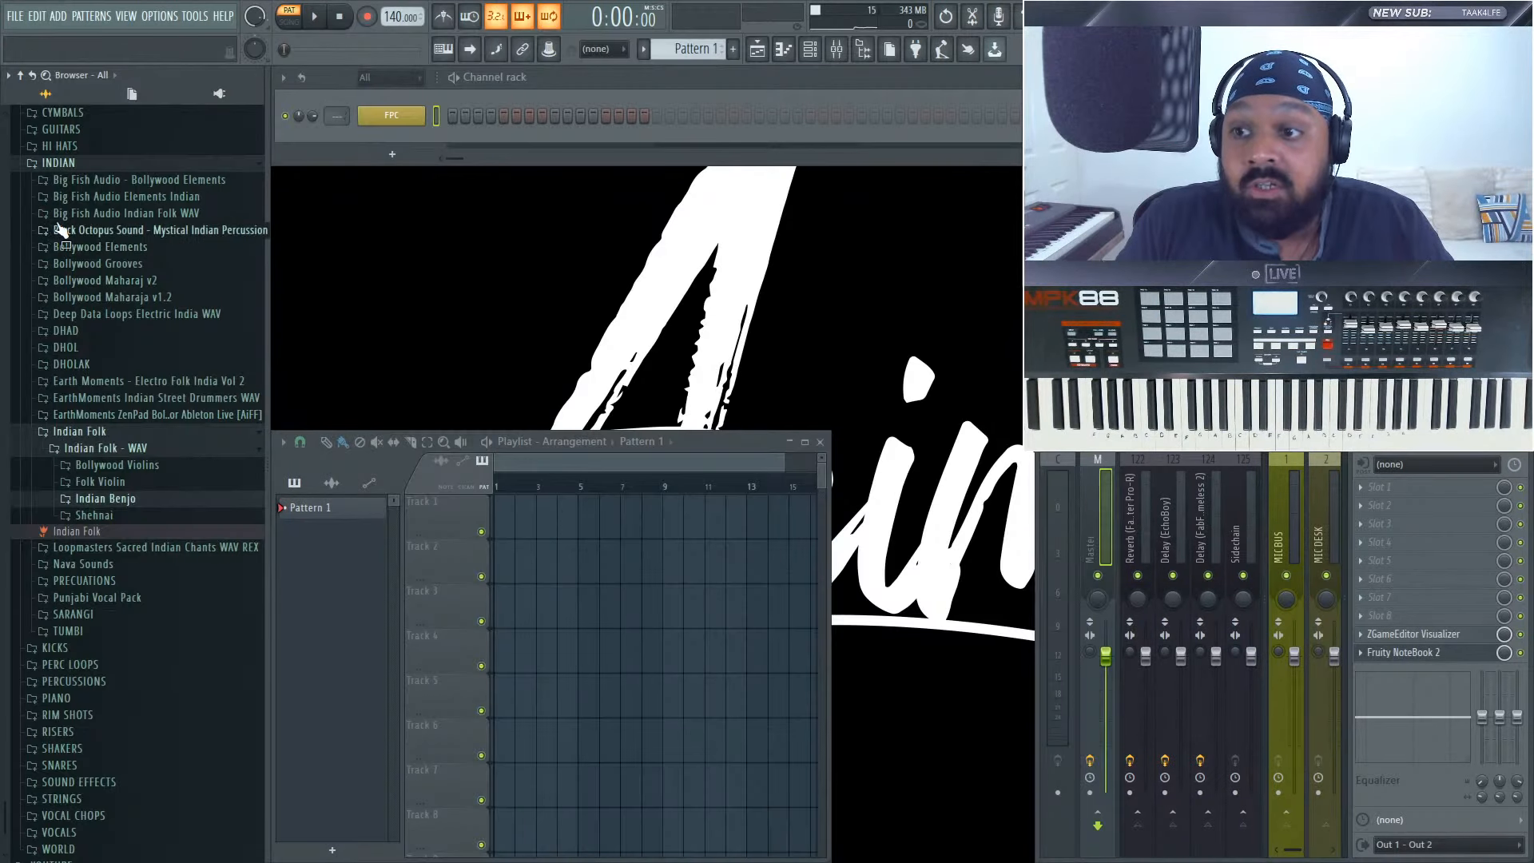
left_click(58, 228)
scroll(94, 505, "up", 2)
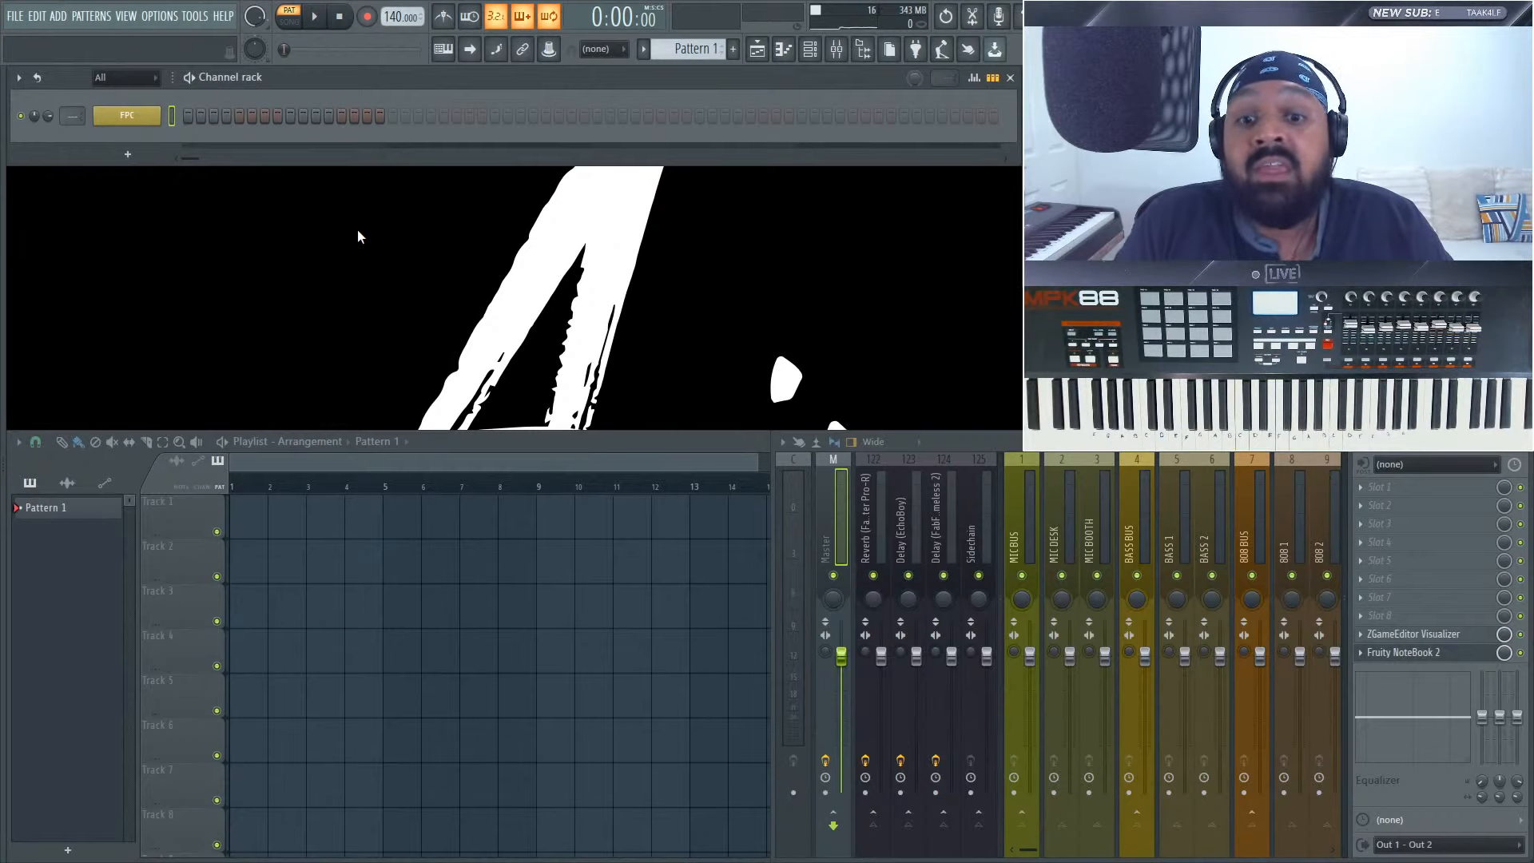
left_click(685, 443)
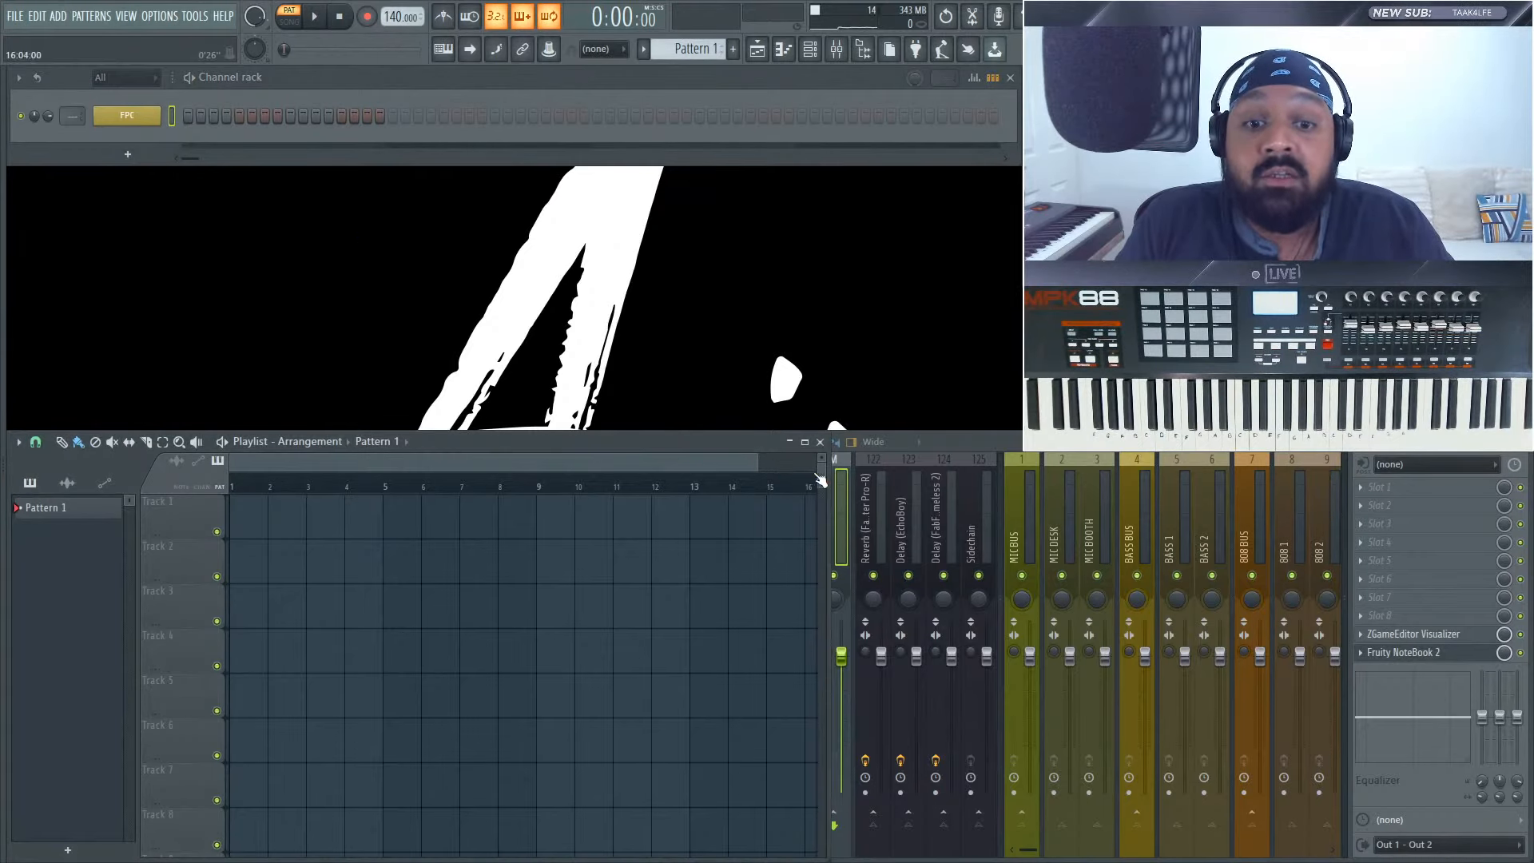
left_click_drag(820, 480, 767, 475)
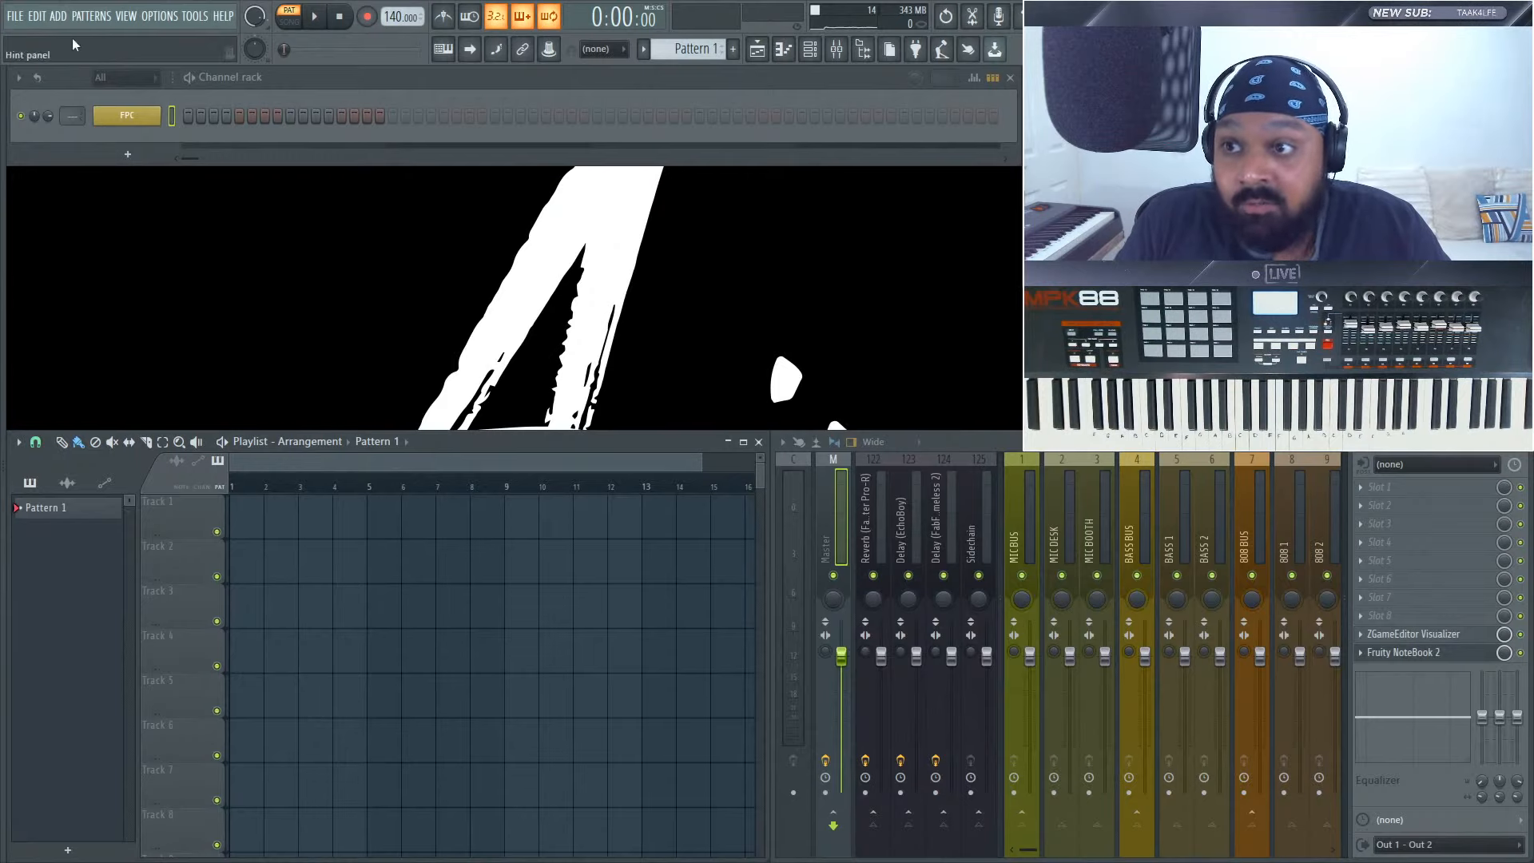
- Open the project FREE THIRTEEN_2.flp from the 013_FREE THIRTEEN folder
left_click(24, 18)
left_click(25, 18)
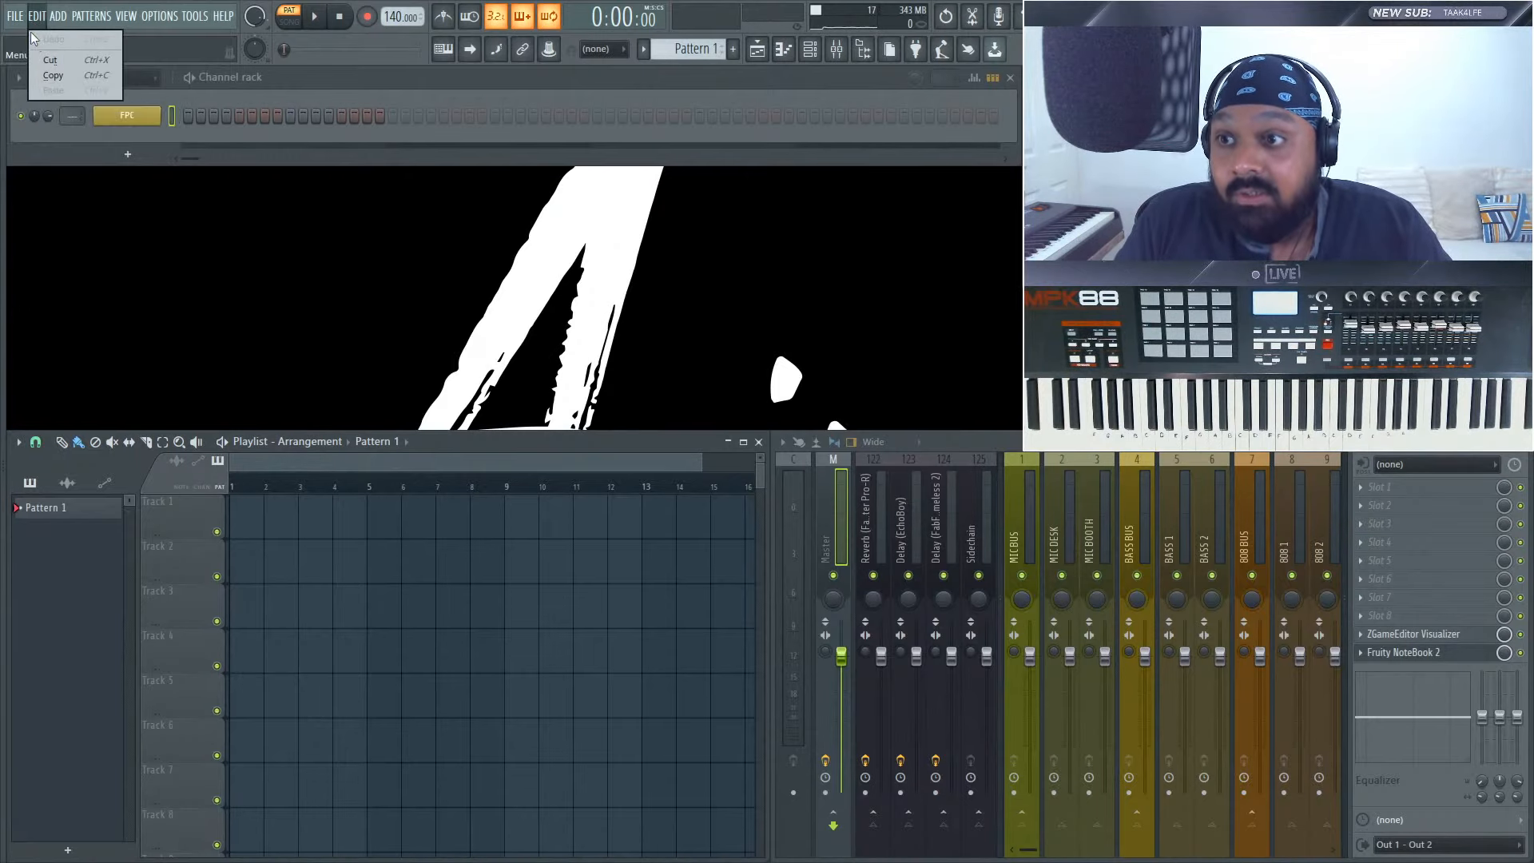
left_click(25, 18)
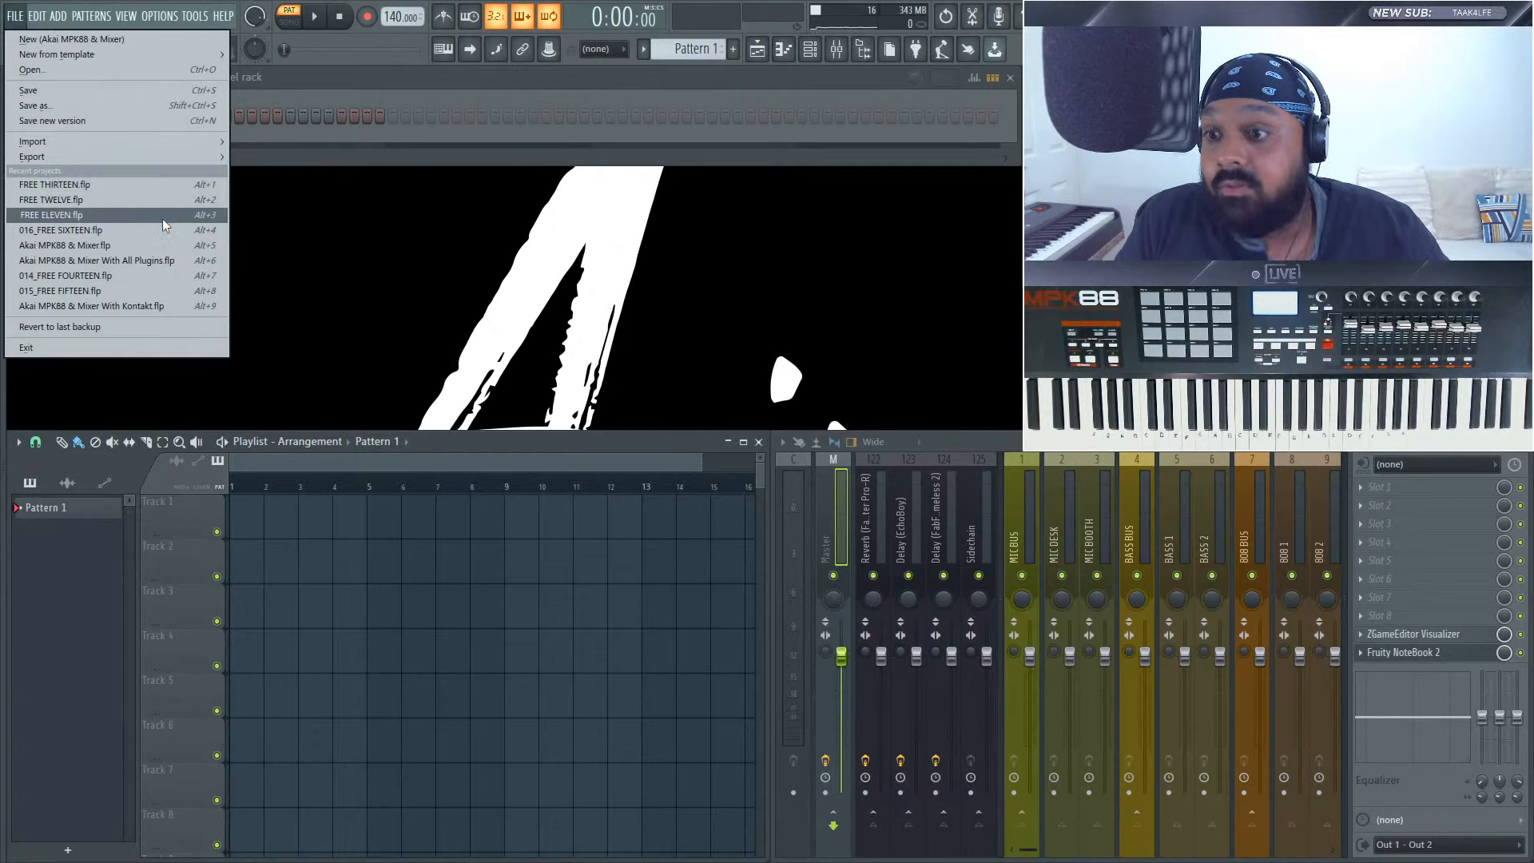
left_click(166, 71)
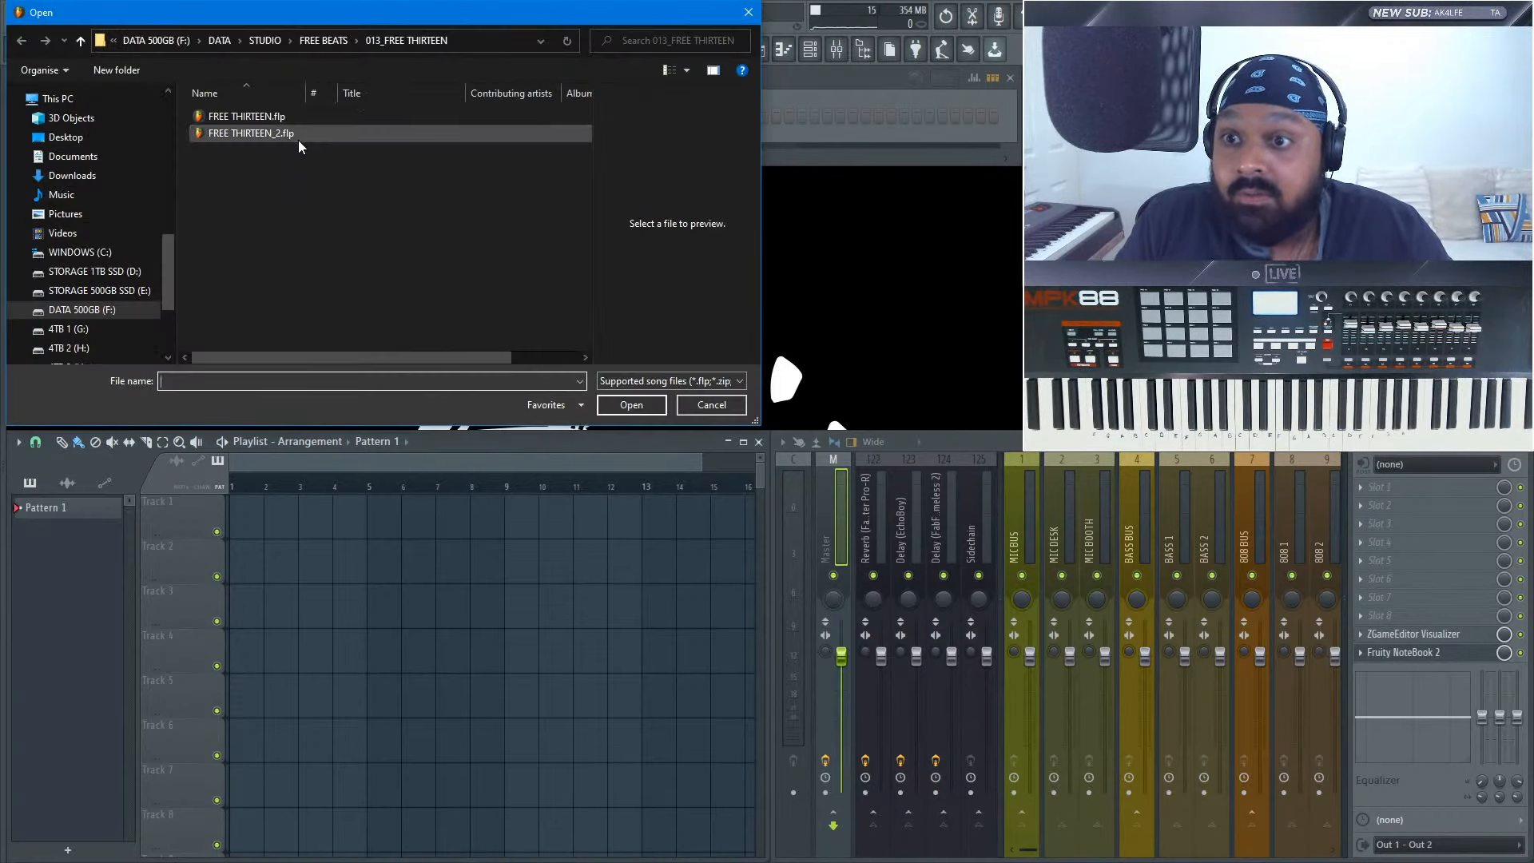
double_click(299, 141)
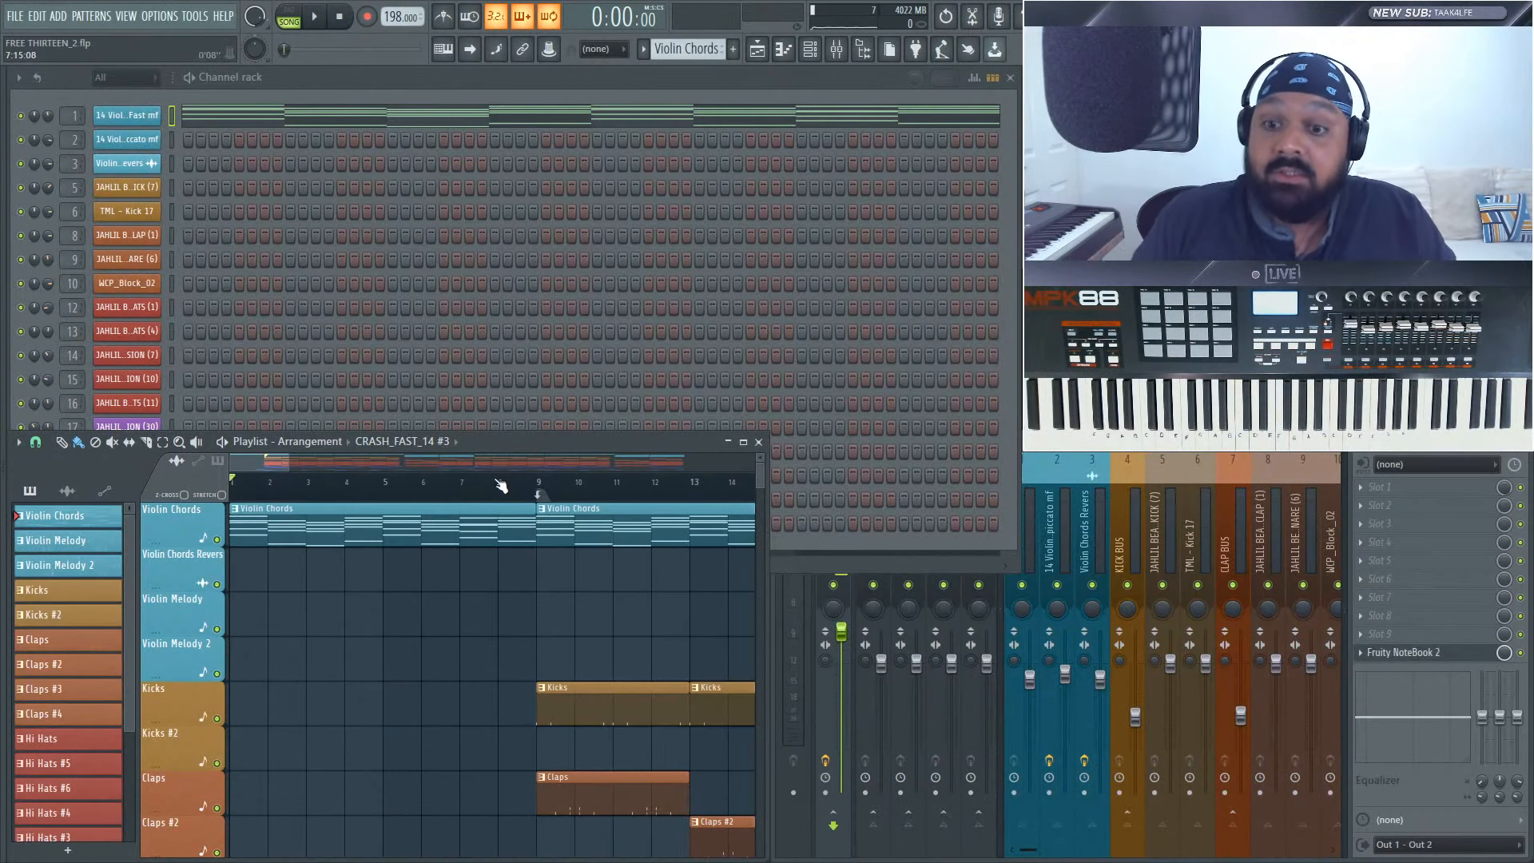
- Shorten the channel rack to fit above the playlist, and play the song's full arrangement
left_click_drag(844, 577, 831, 428)
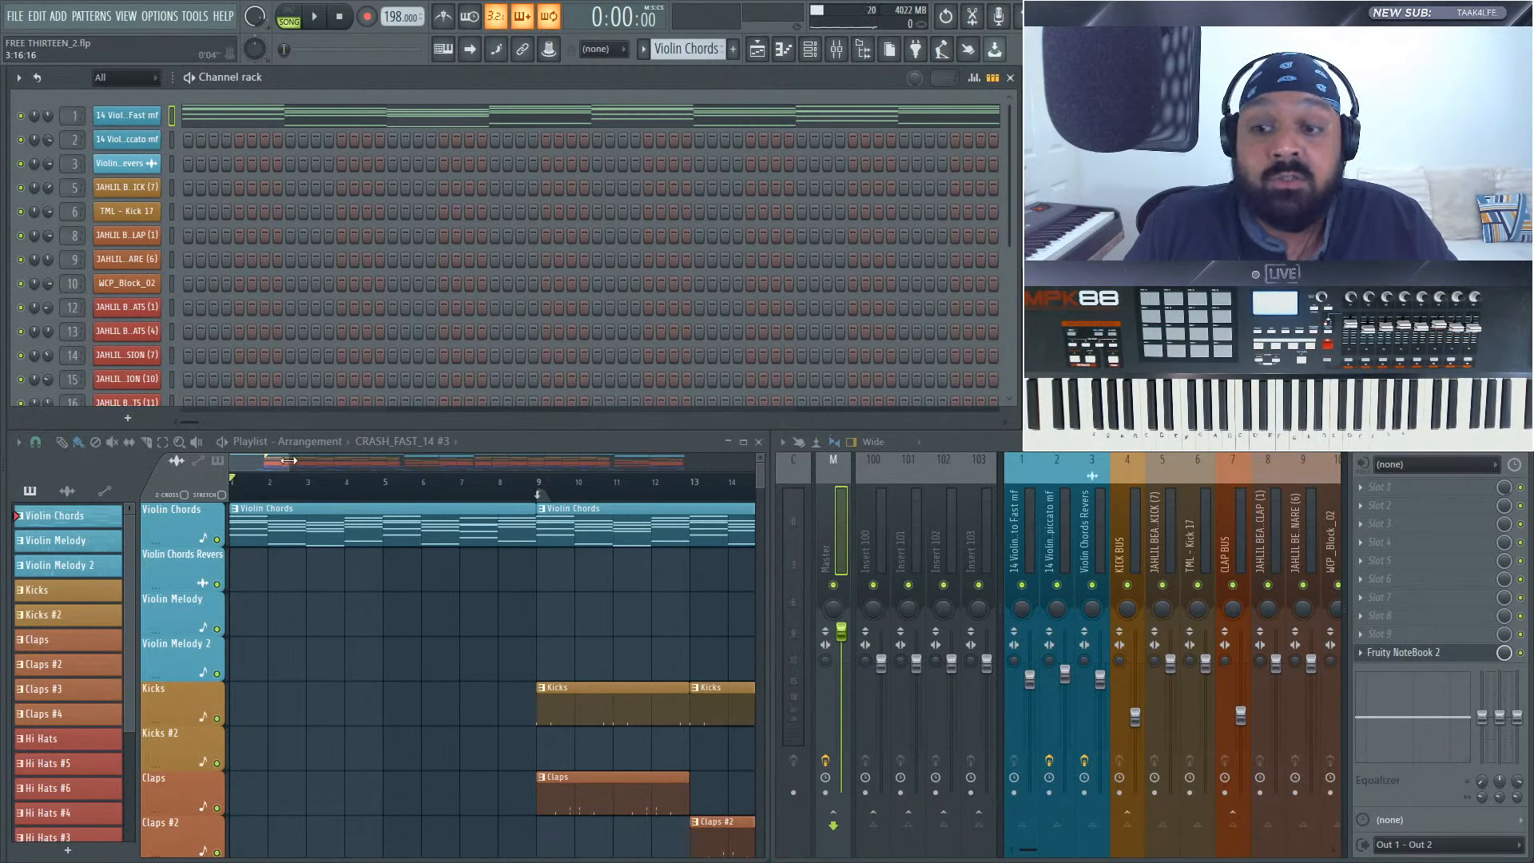
left_click_drag(294, 459, 699, 469)
scroll(627, 565, "down", 8)
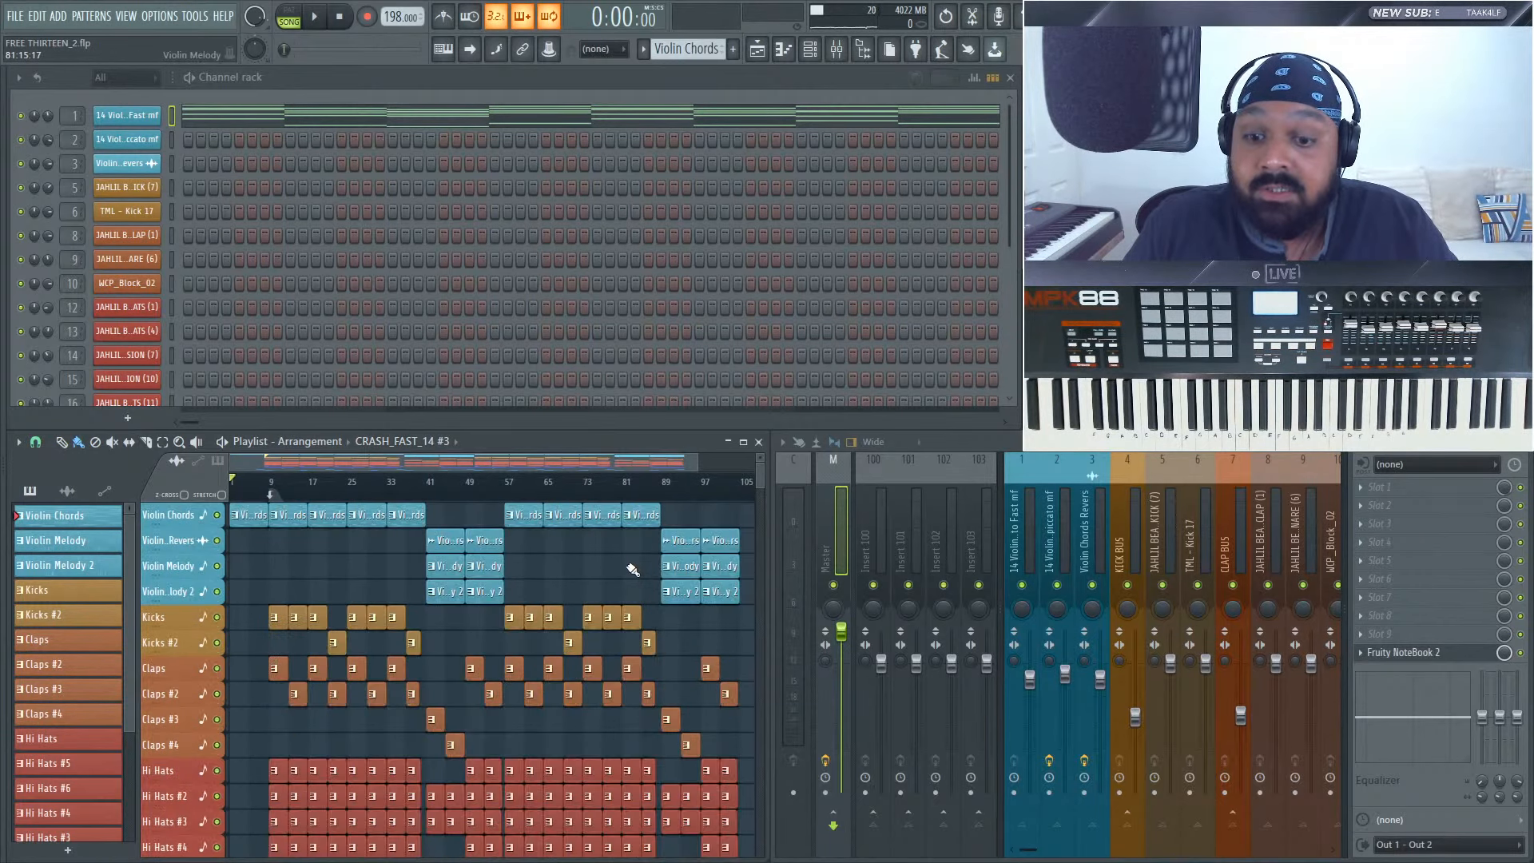
scroll(627, 564, "up", 4)
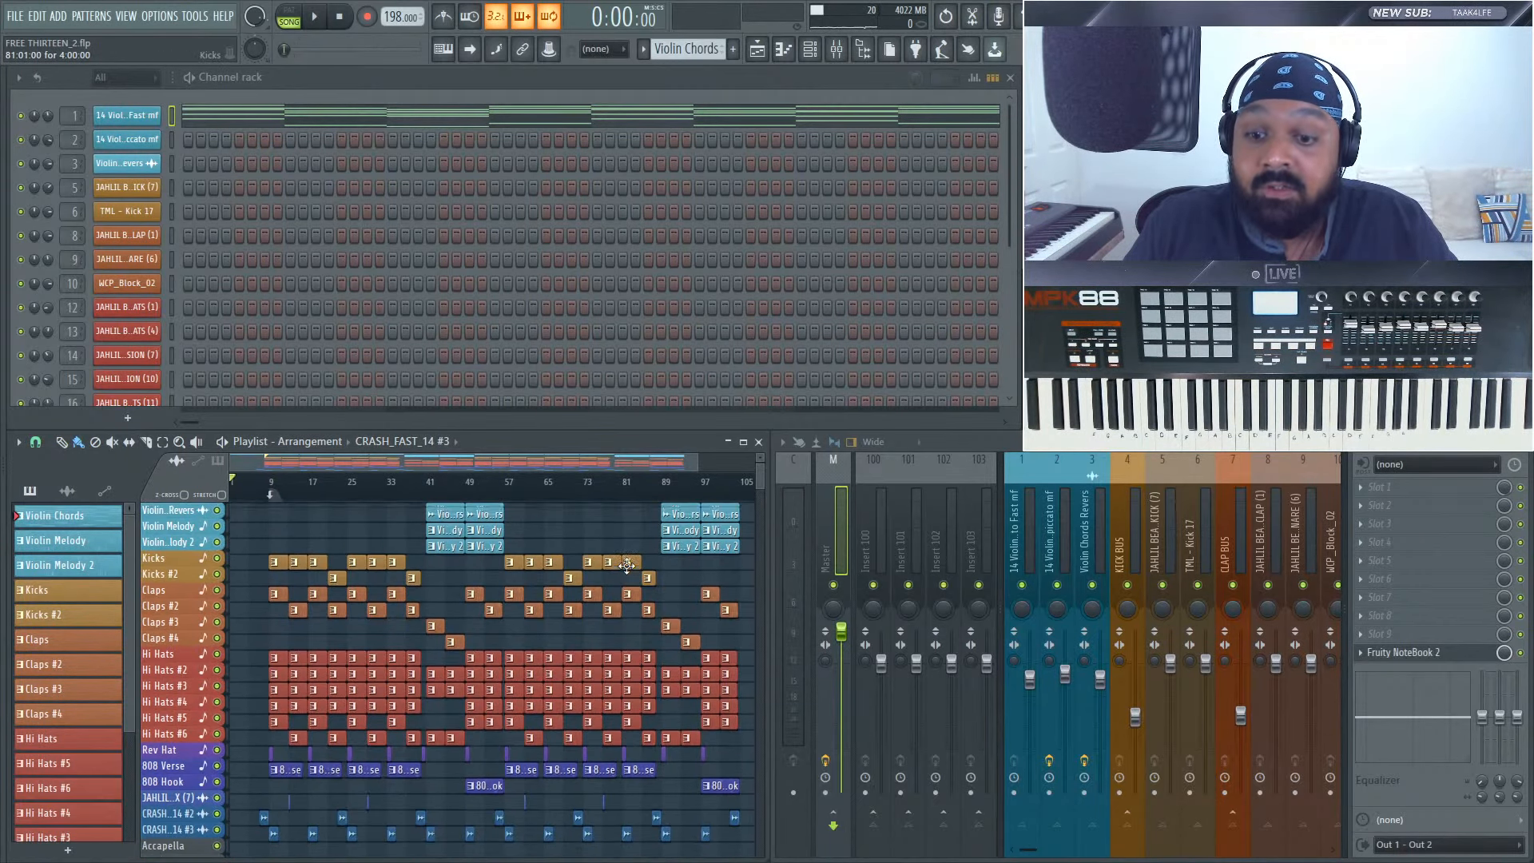
key("space")
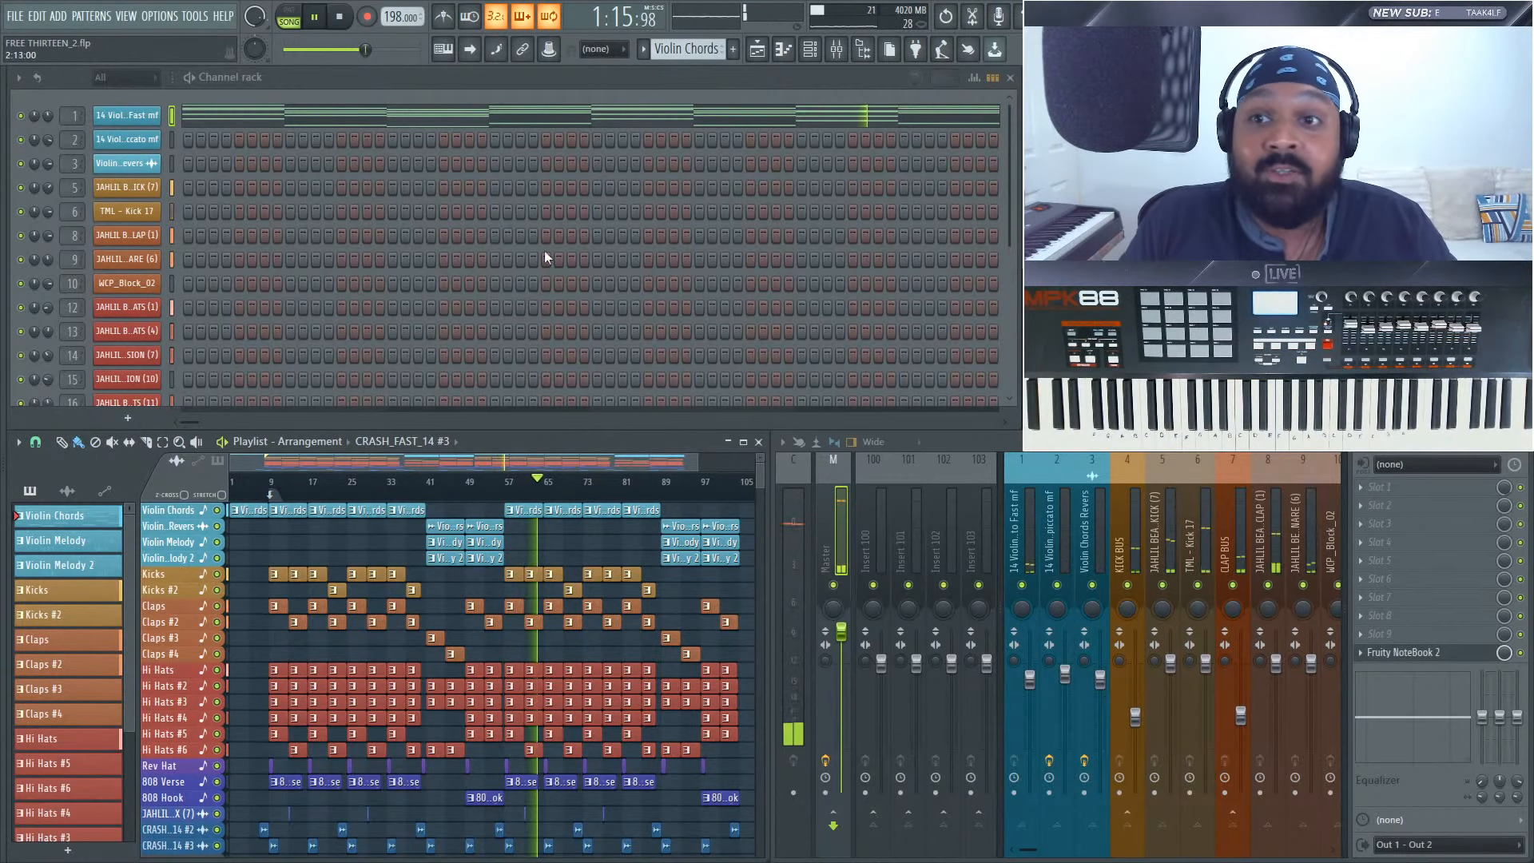
left_click(348, 18)
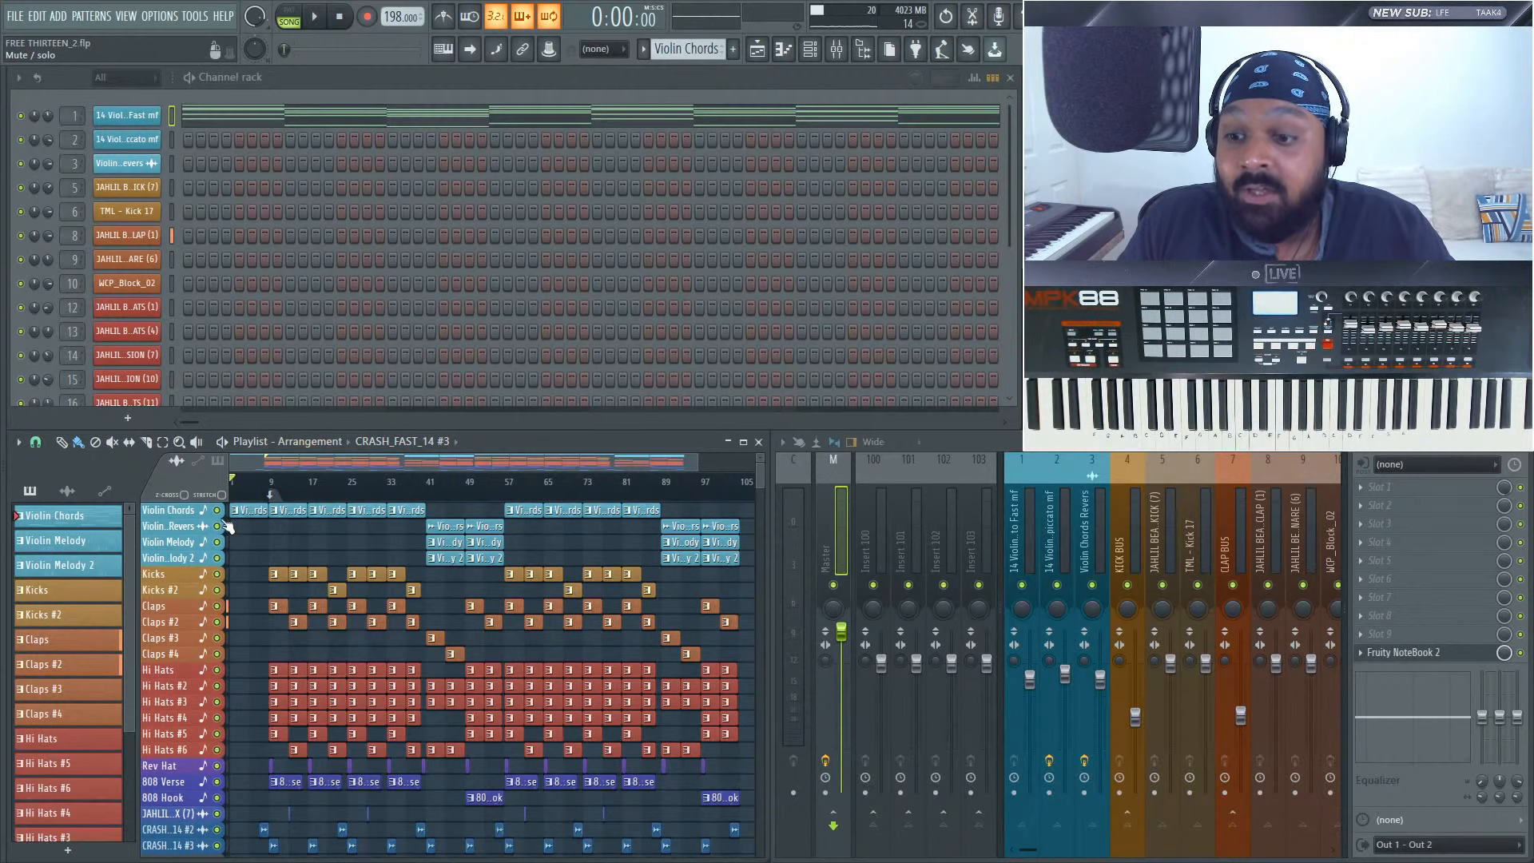
- Play only the Violin Chords and Violin Chords Revers tracks, and inspect the chord notes and the reversed clip's sample settings
right_click(217, 526)
left_click(218, 510)
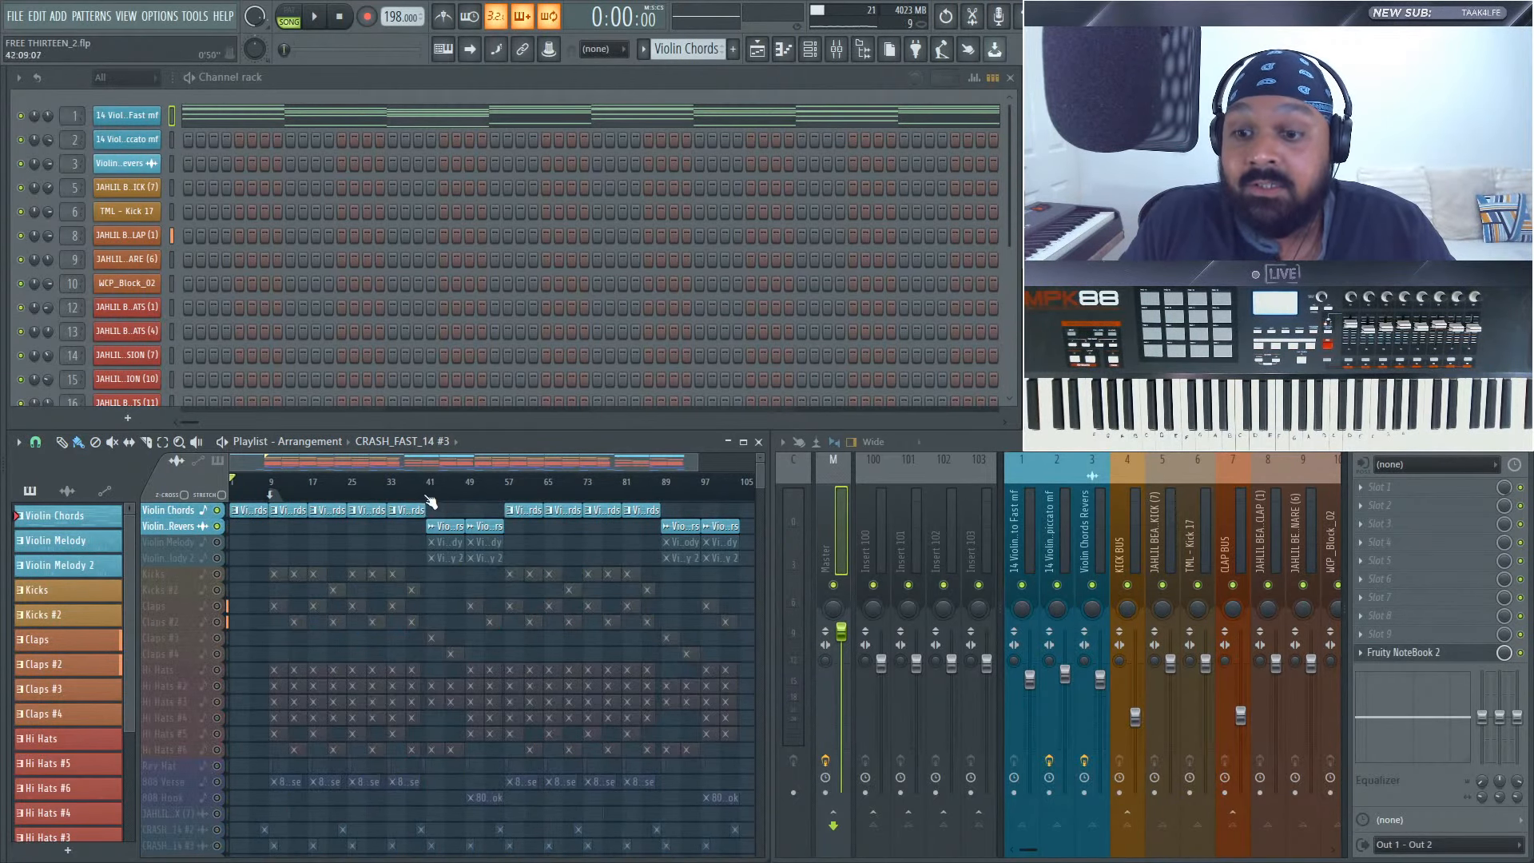
key("space")
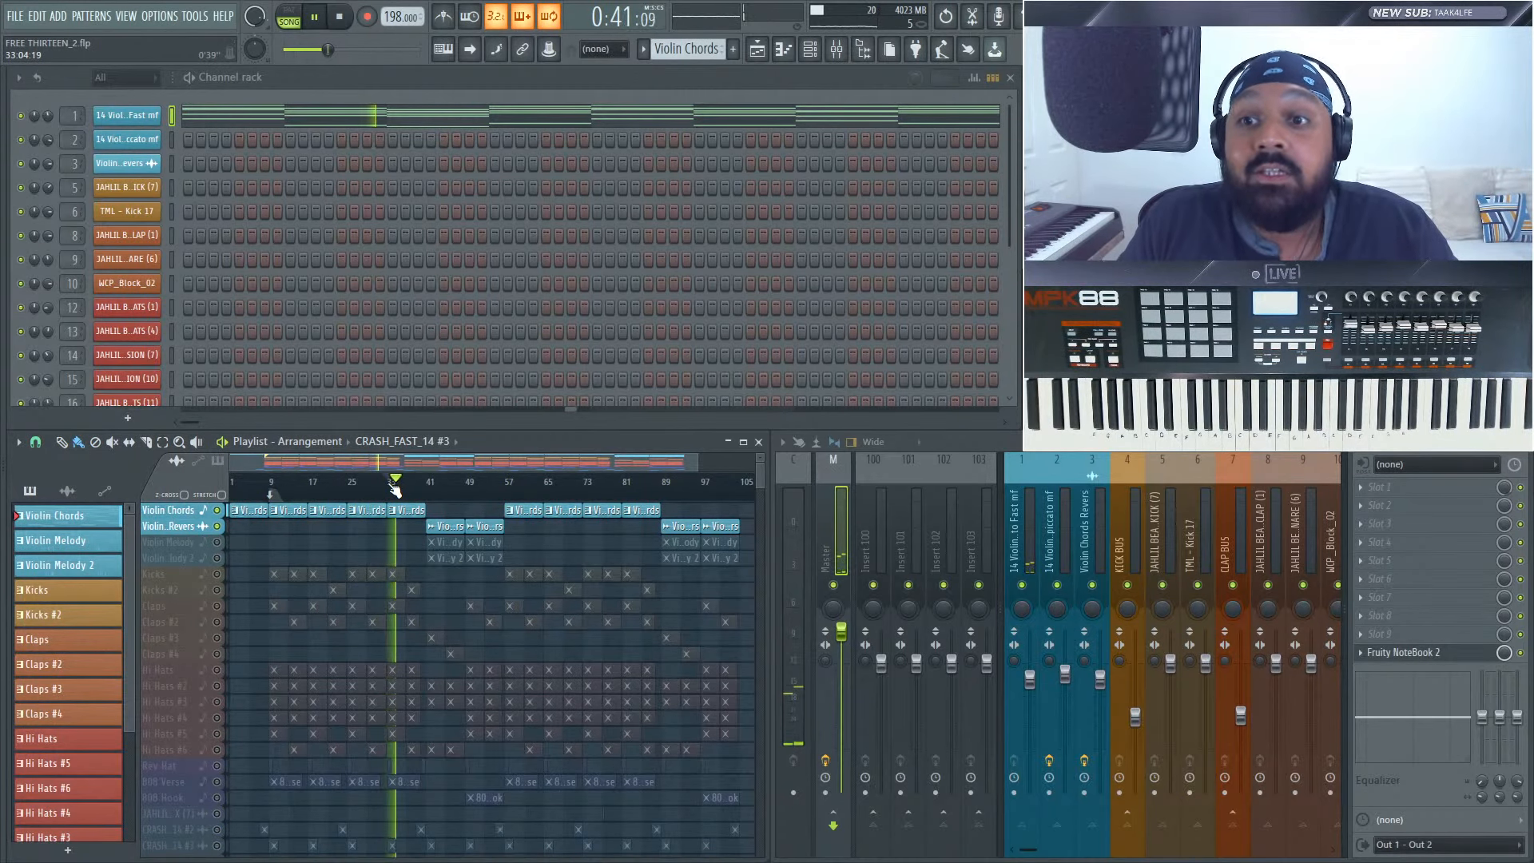
left_click(604, 124)
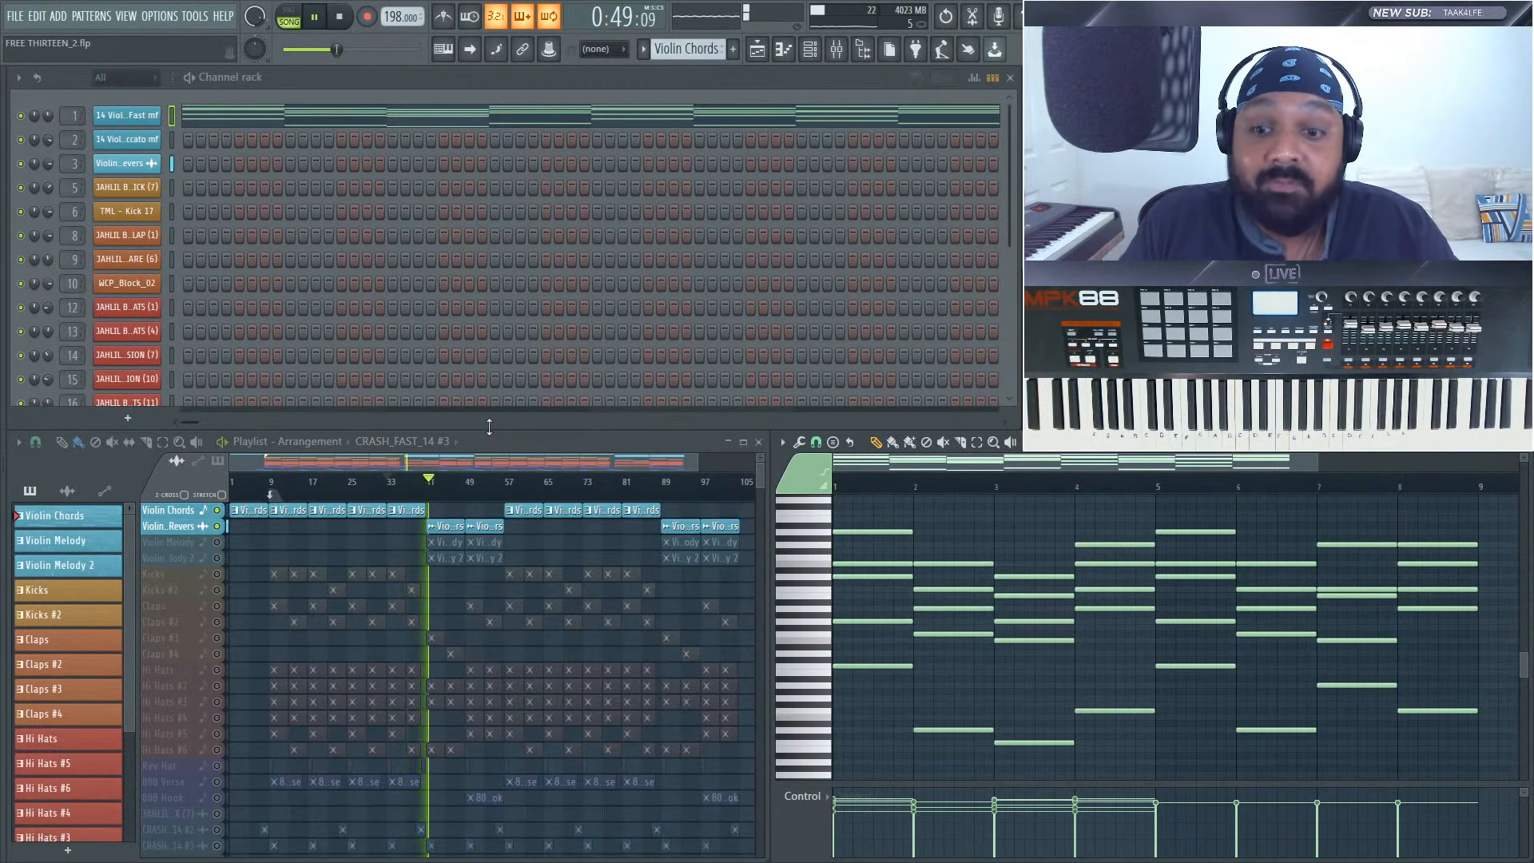
double_click(452, 529)
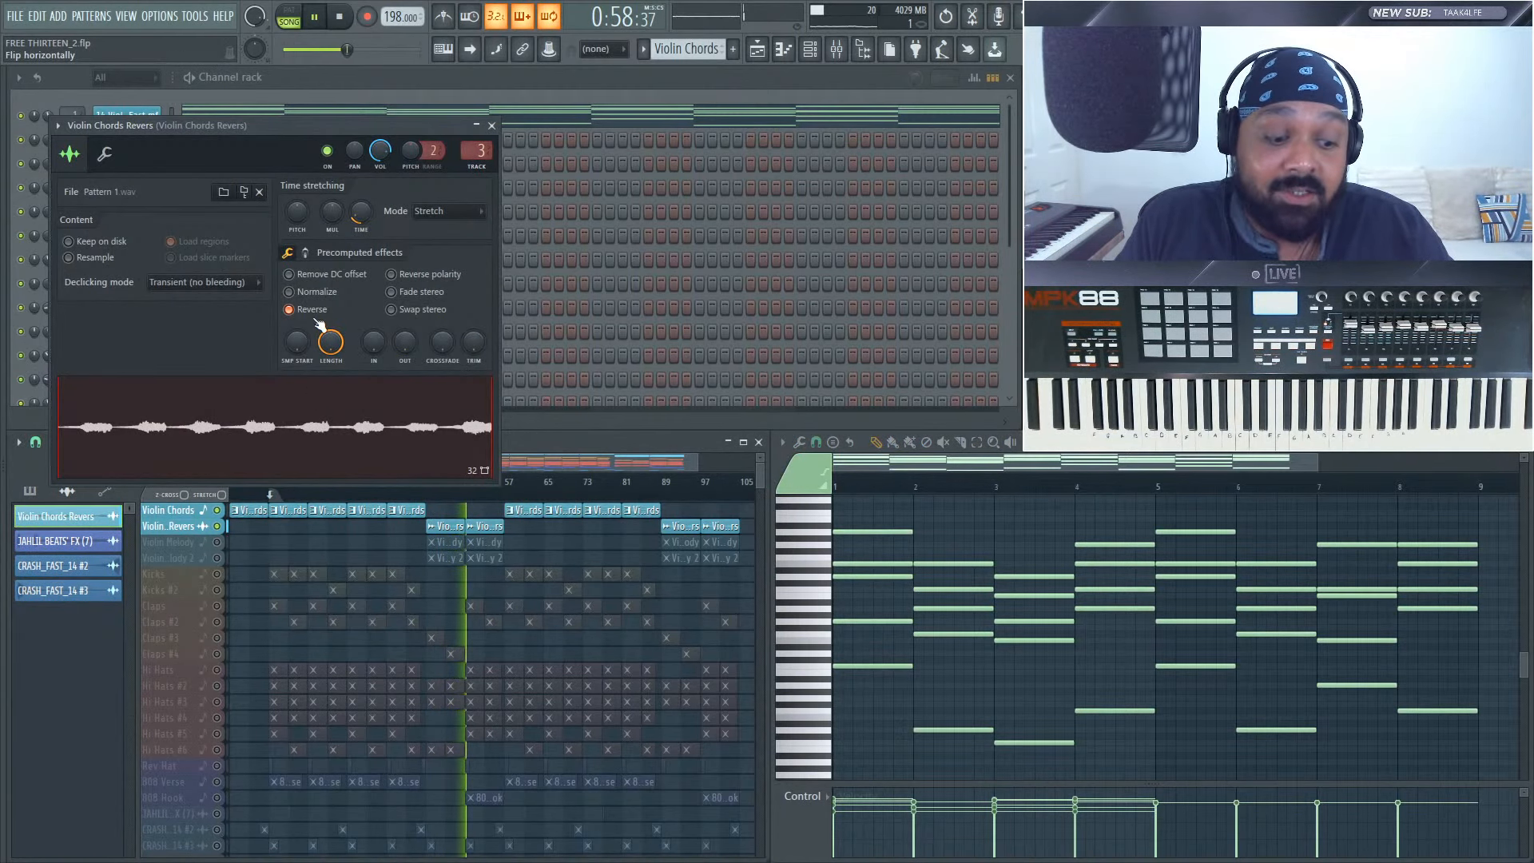
left_click(491, 126)
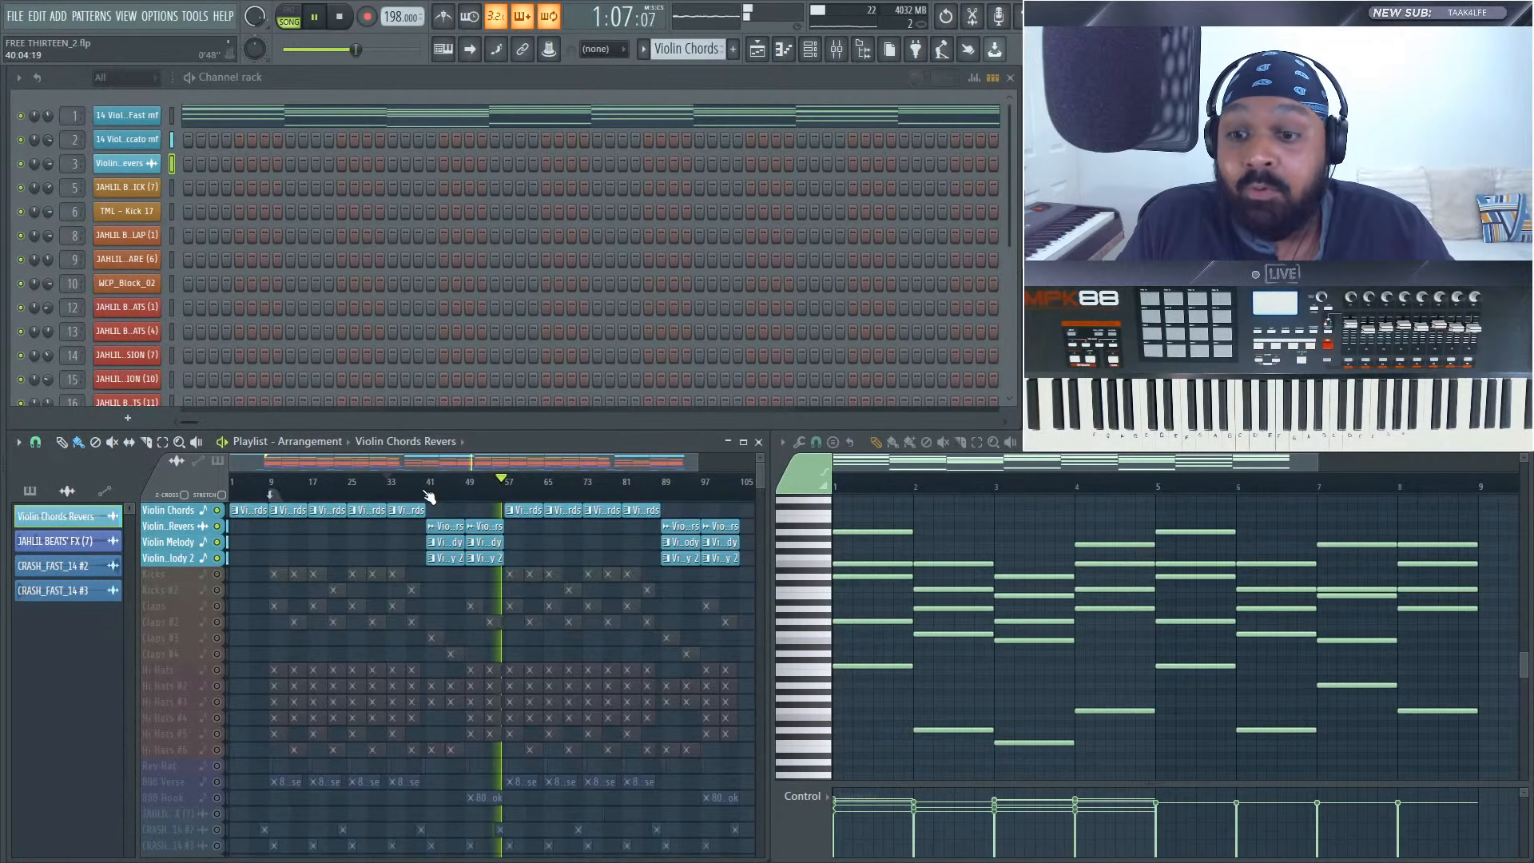
- Replay the violin tracks from bar 41, solo Violin Melody 2 briefly, and bring all playlist tracks back in
left_click(429, 494)
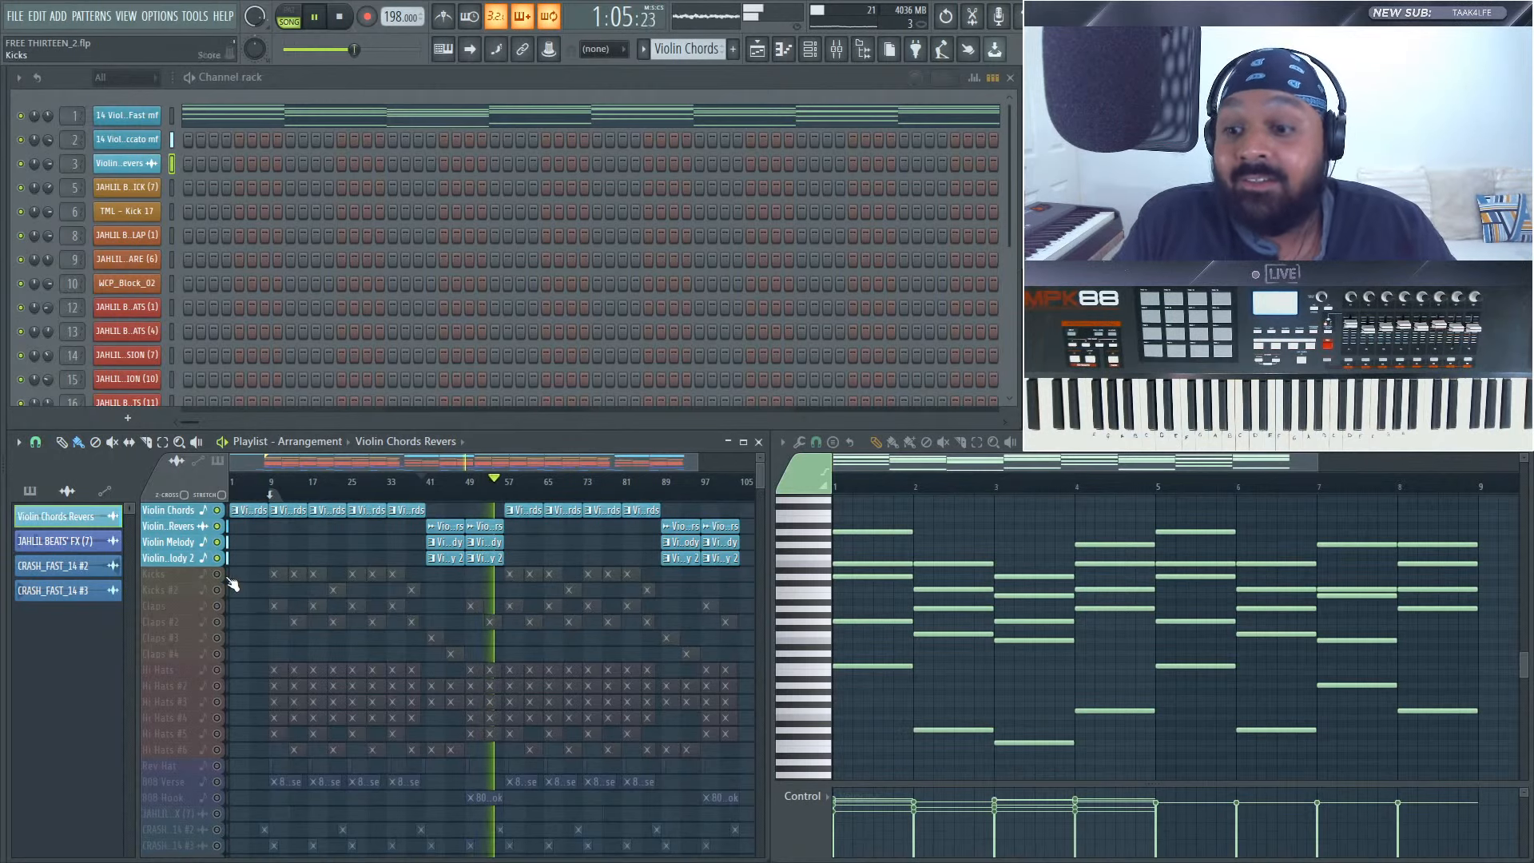
right_click(218, 558)
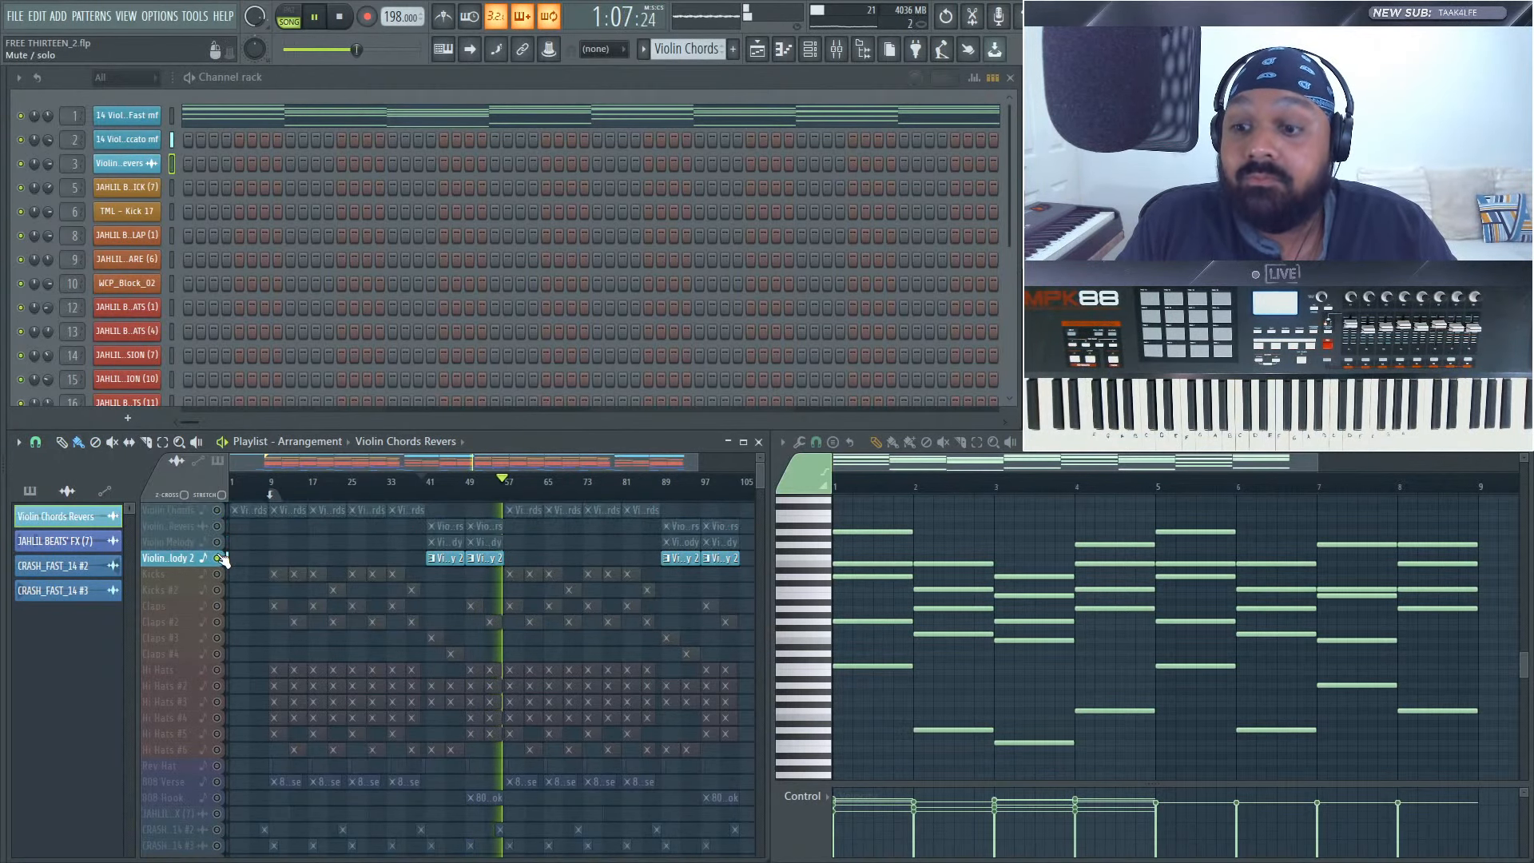
right_click(218, 558)
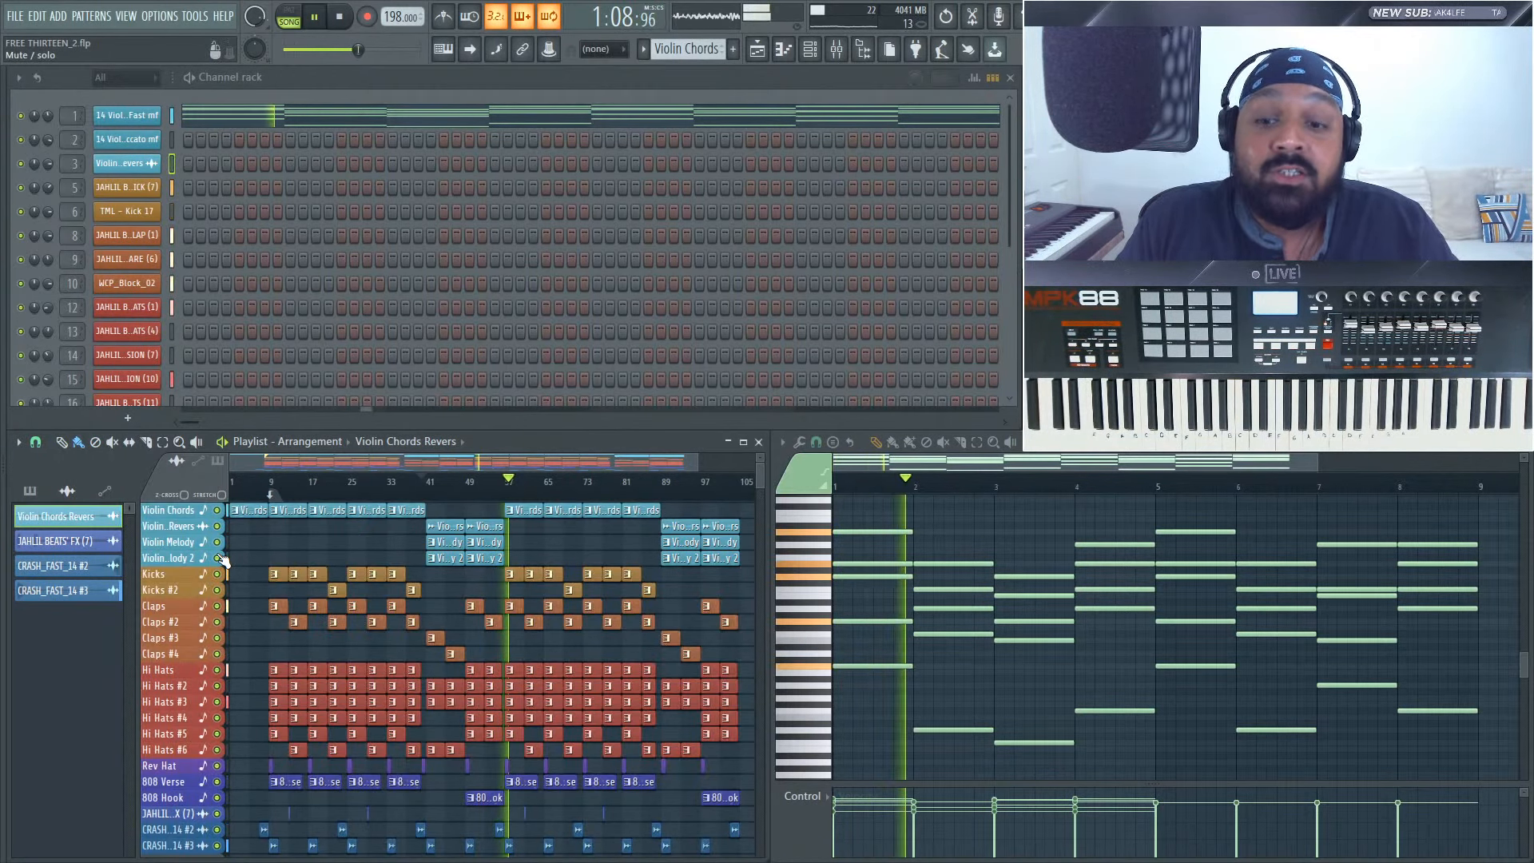